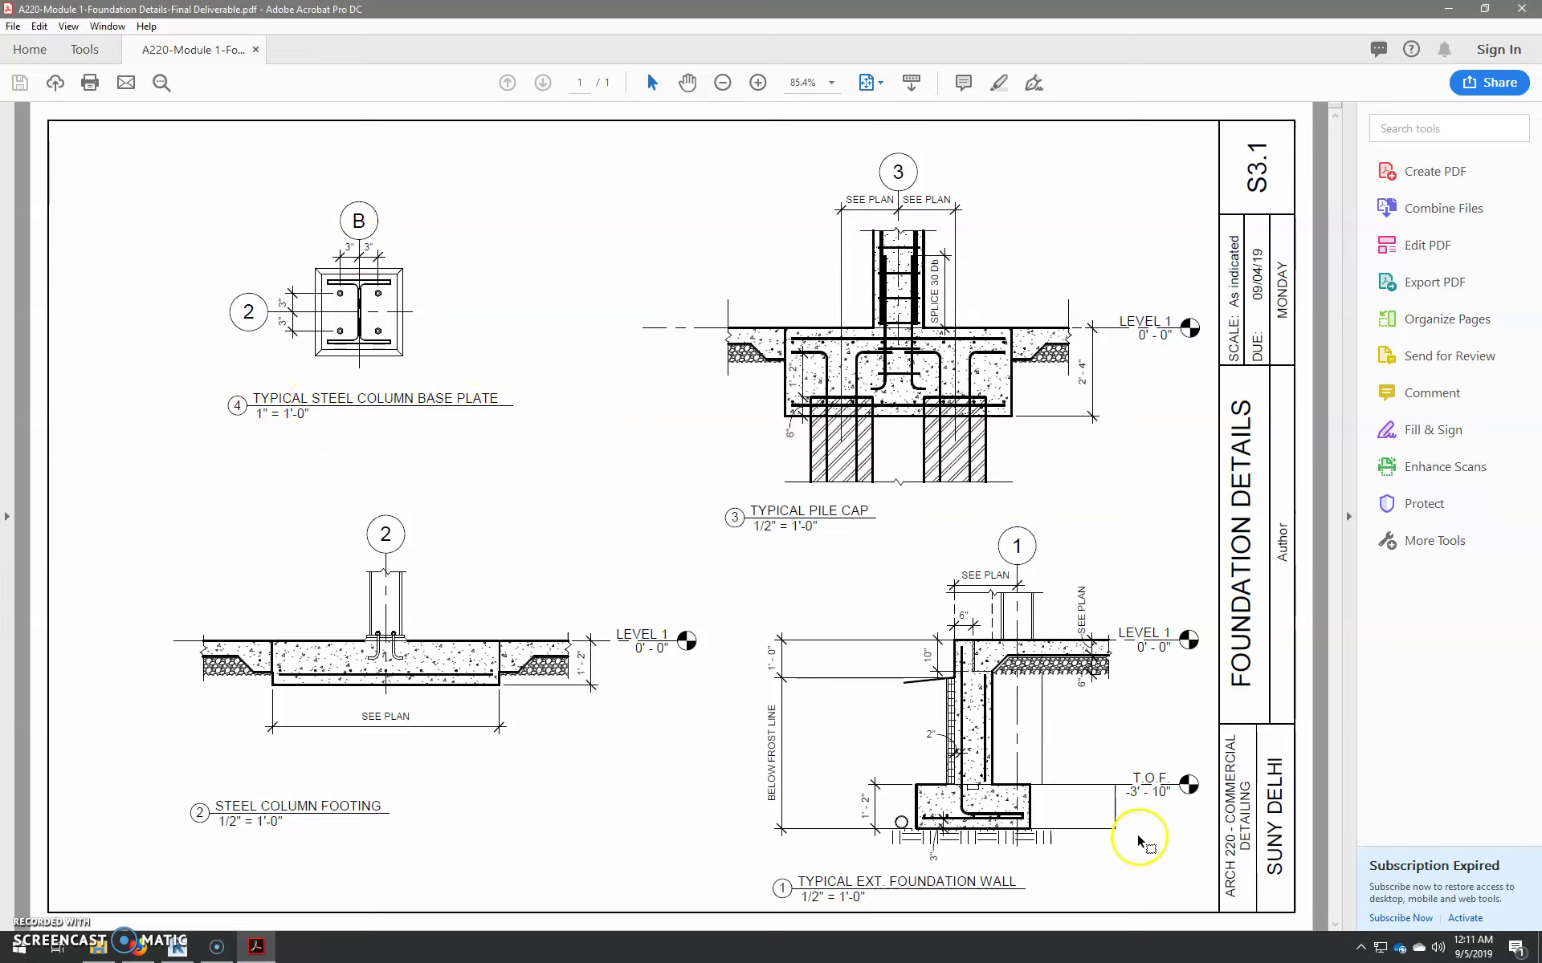
# Examine the Typical Ext. Foundation Wall detail in the foundation details PDF, and switch to the Foundation Plan project in Revit
pyautogui.keyDown('ctrl'); pyautogui.scroll(4, 1146, 836); pyautogui.keyUp('ctrl')
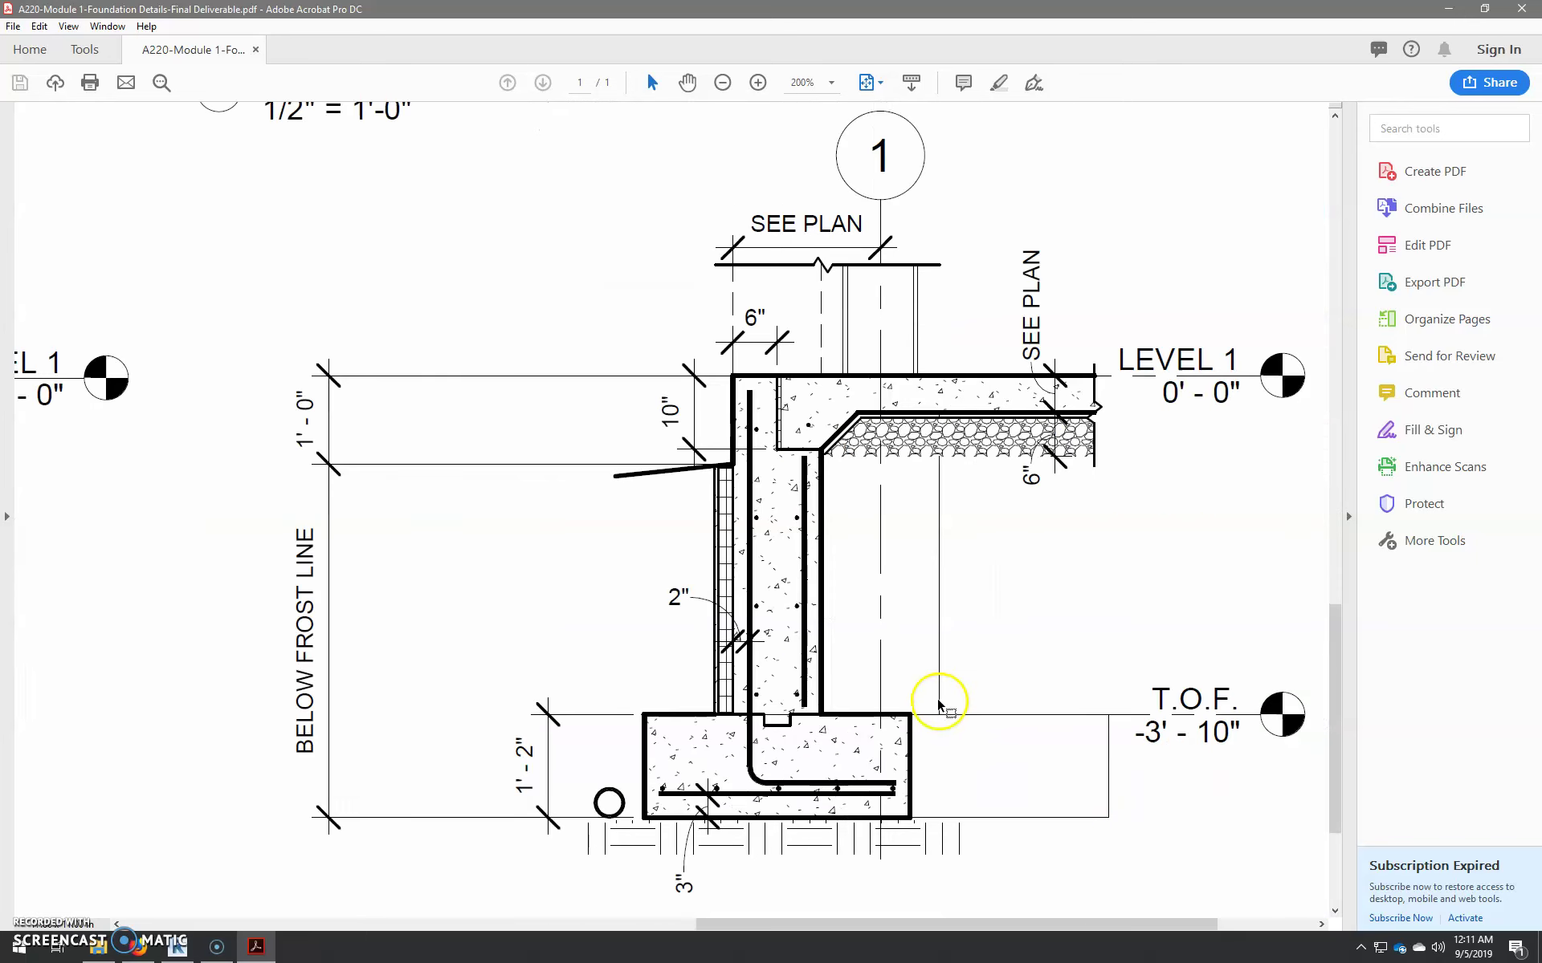
pyautogui.moveTo(971, 737); pyautogui.dragTo(793, 465)
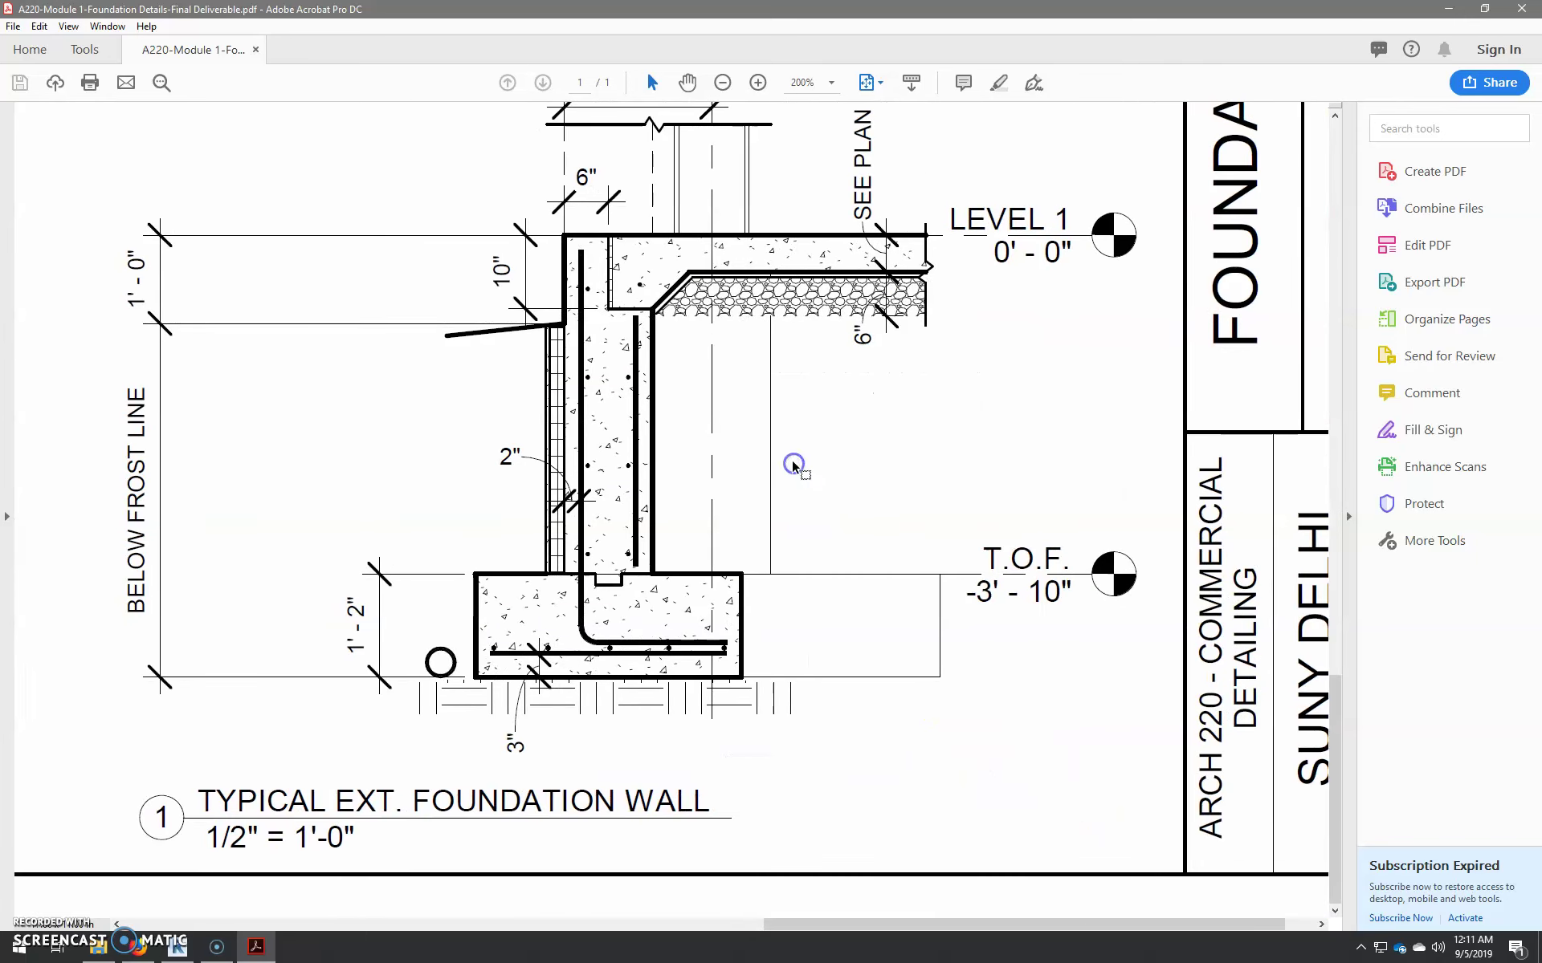
pyautogui.click(174, 949)
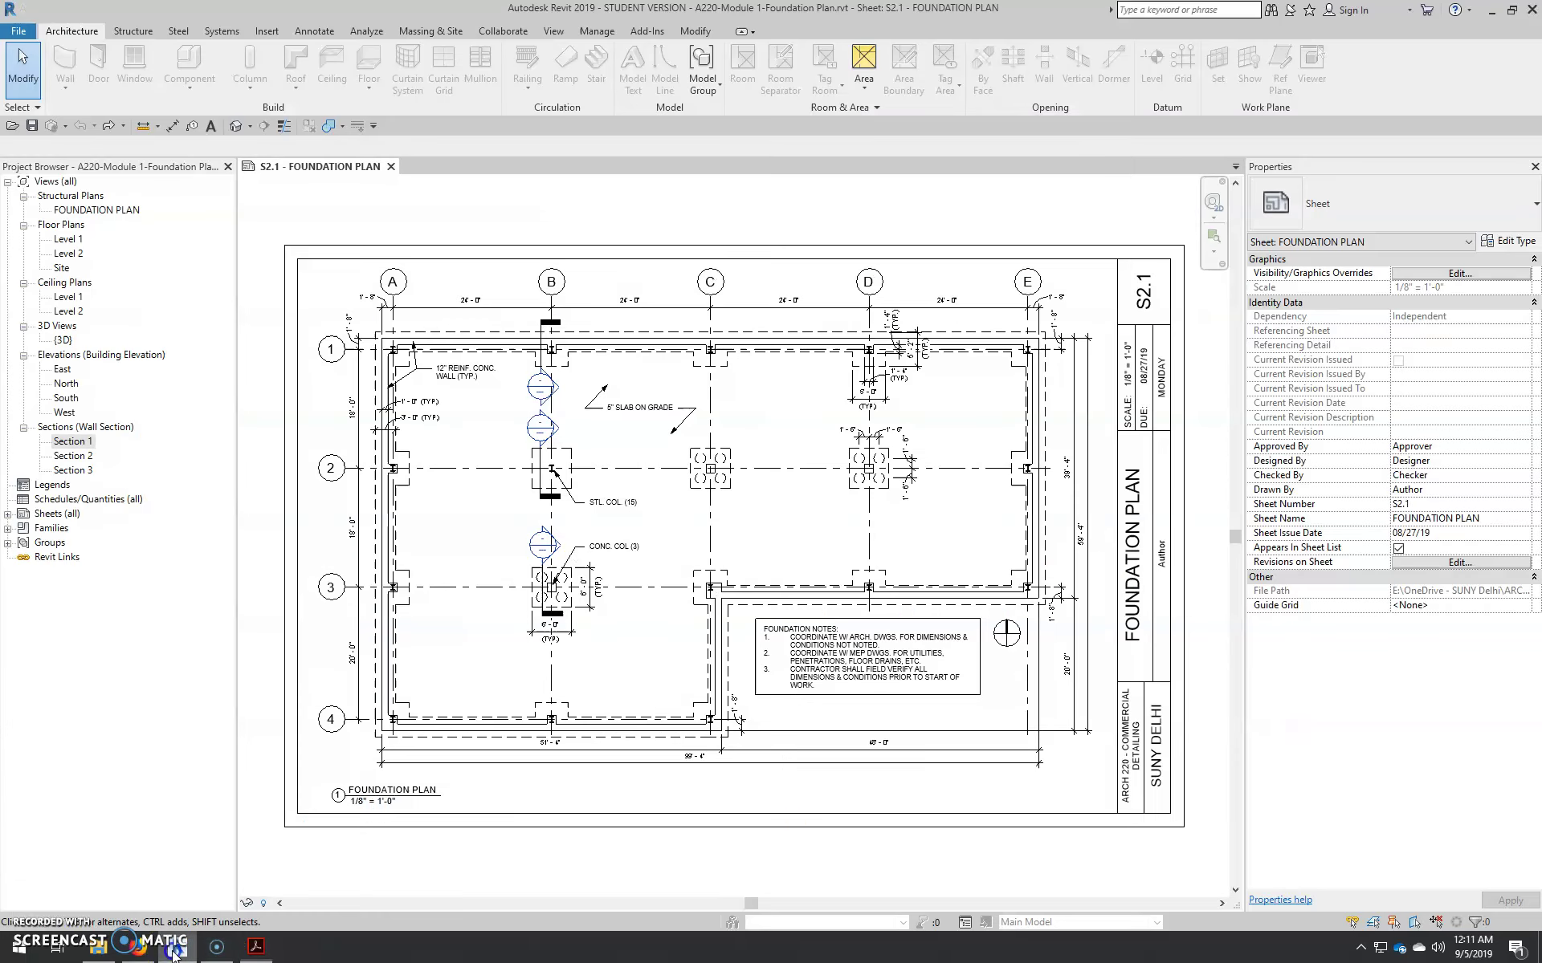
# Open the Foundation Plan and Section 1 views, and set the scale of Section 1 to 1/2" = 1'-0"
pyautogui.doubleClick(79, 212)
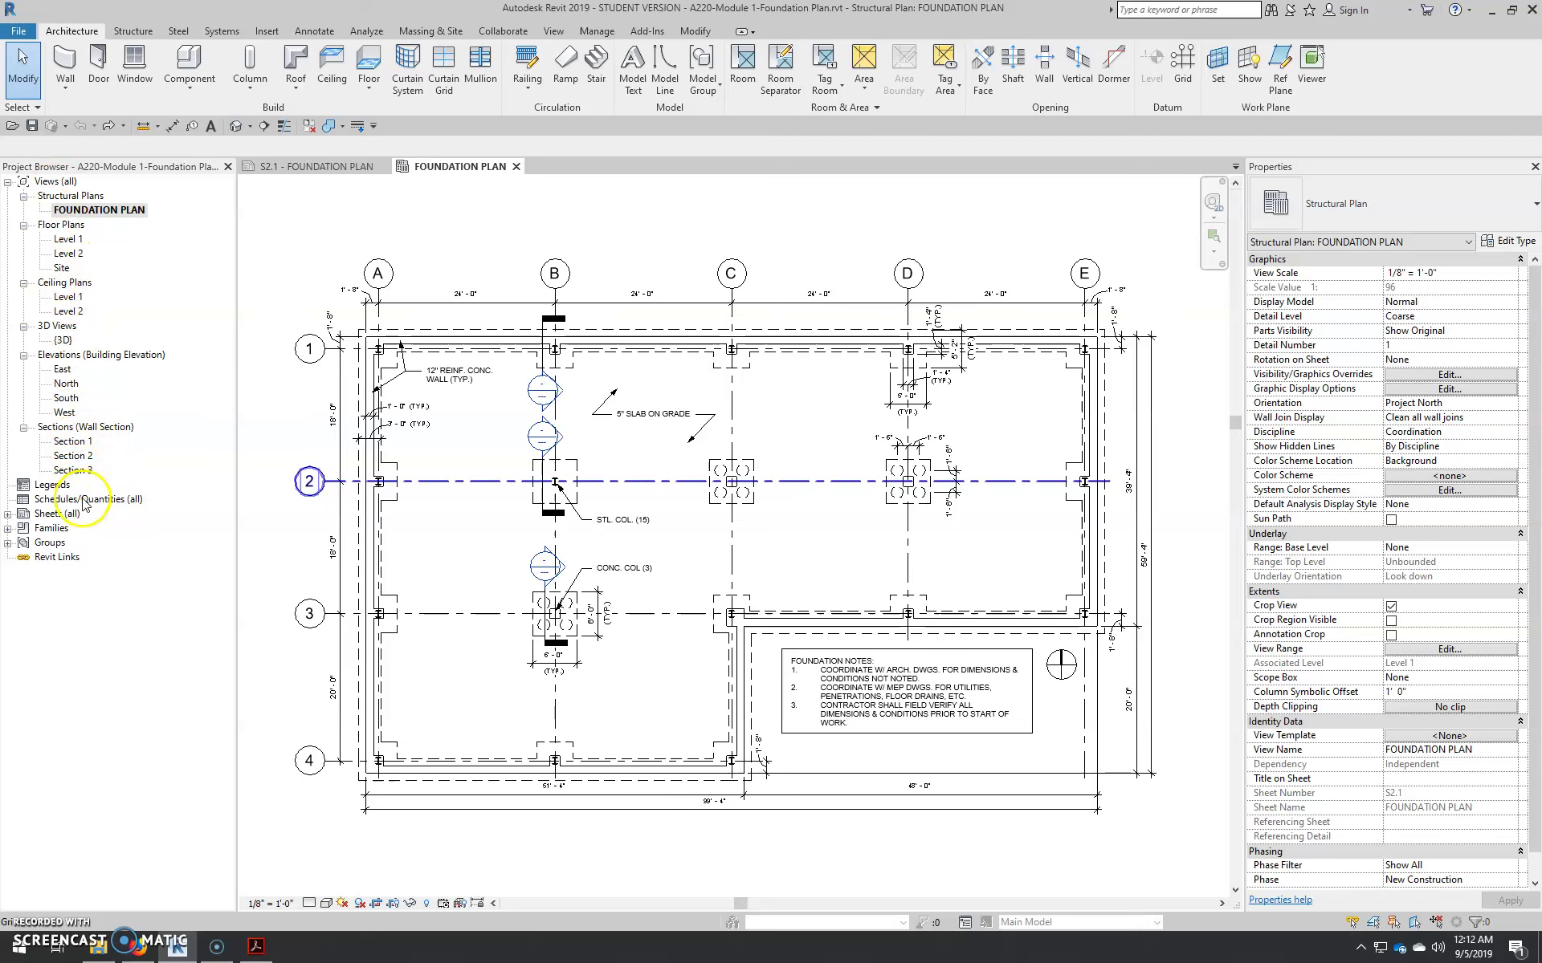
pyautogui.doubleClick(80, 441)
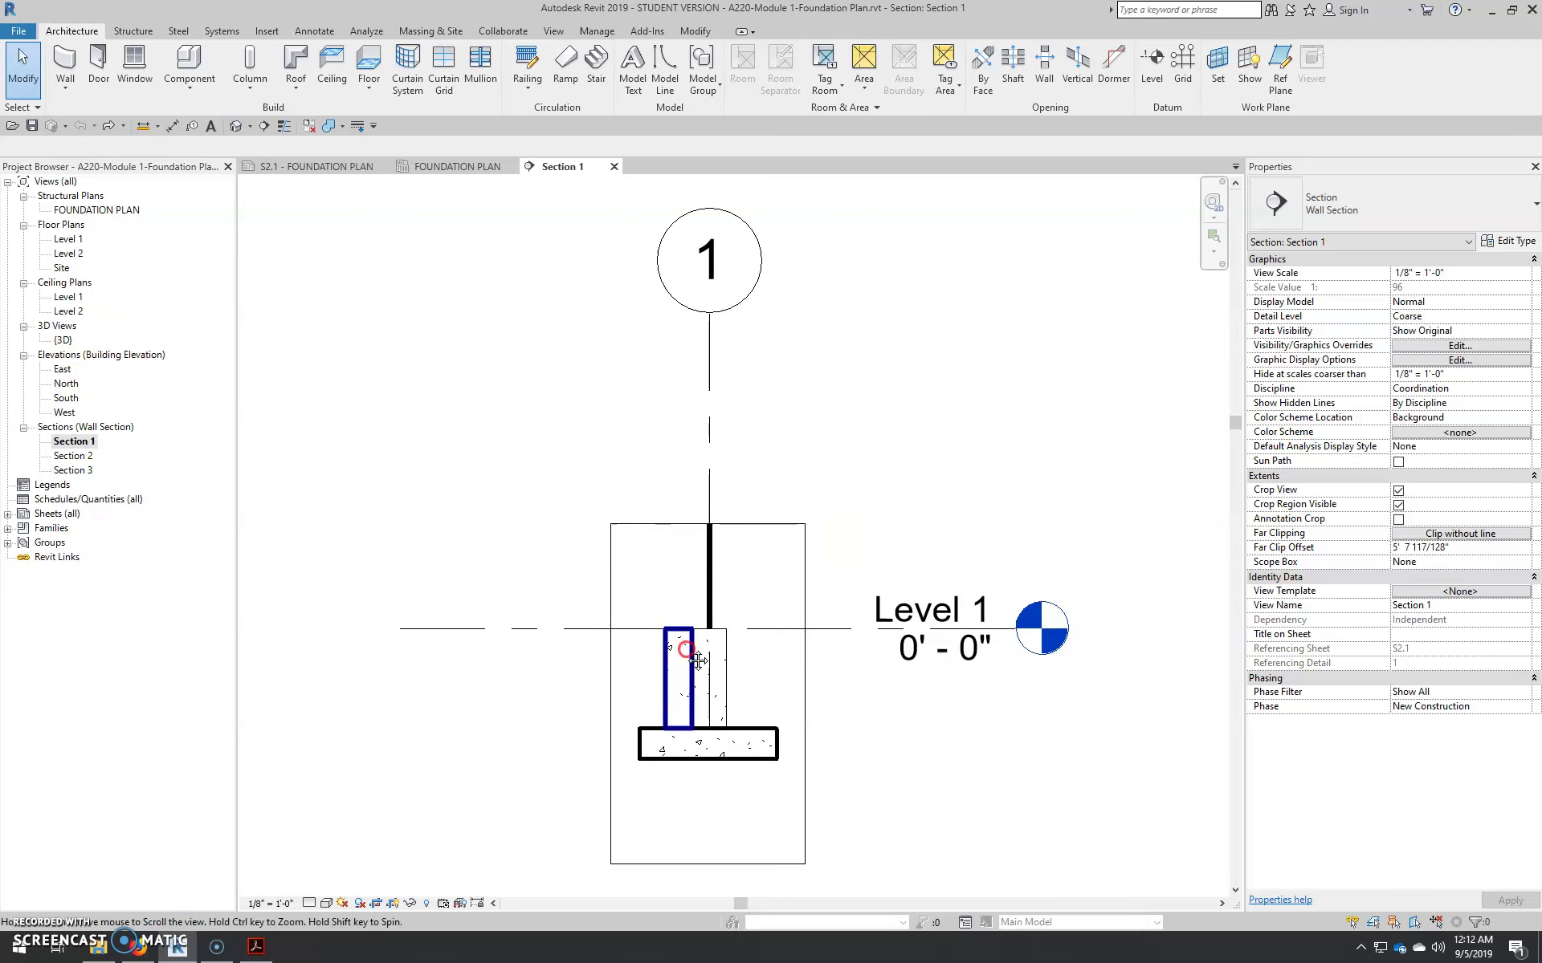
pyautogui.moveTo(689, 546); pyautogui.dragTo(784, 463, button='middle')
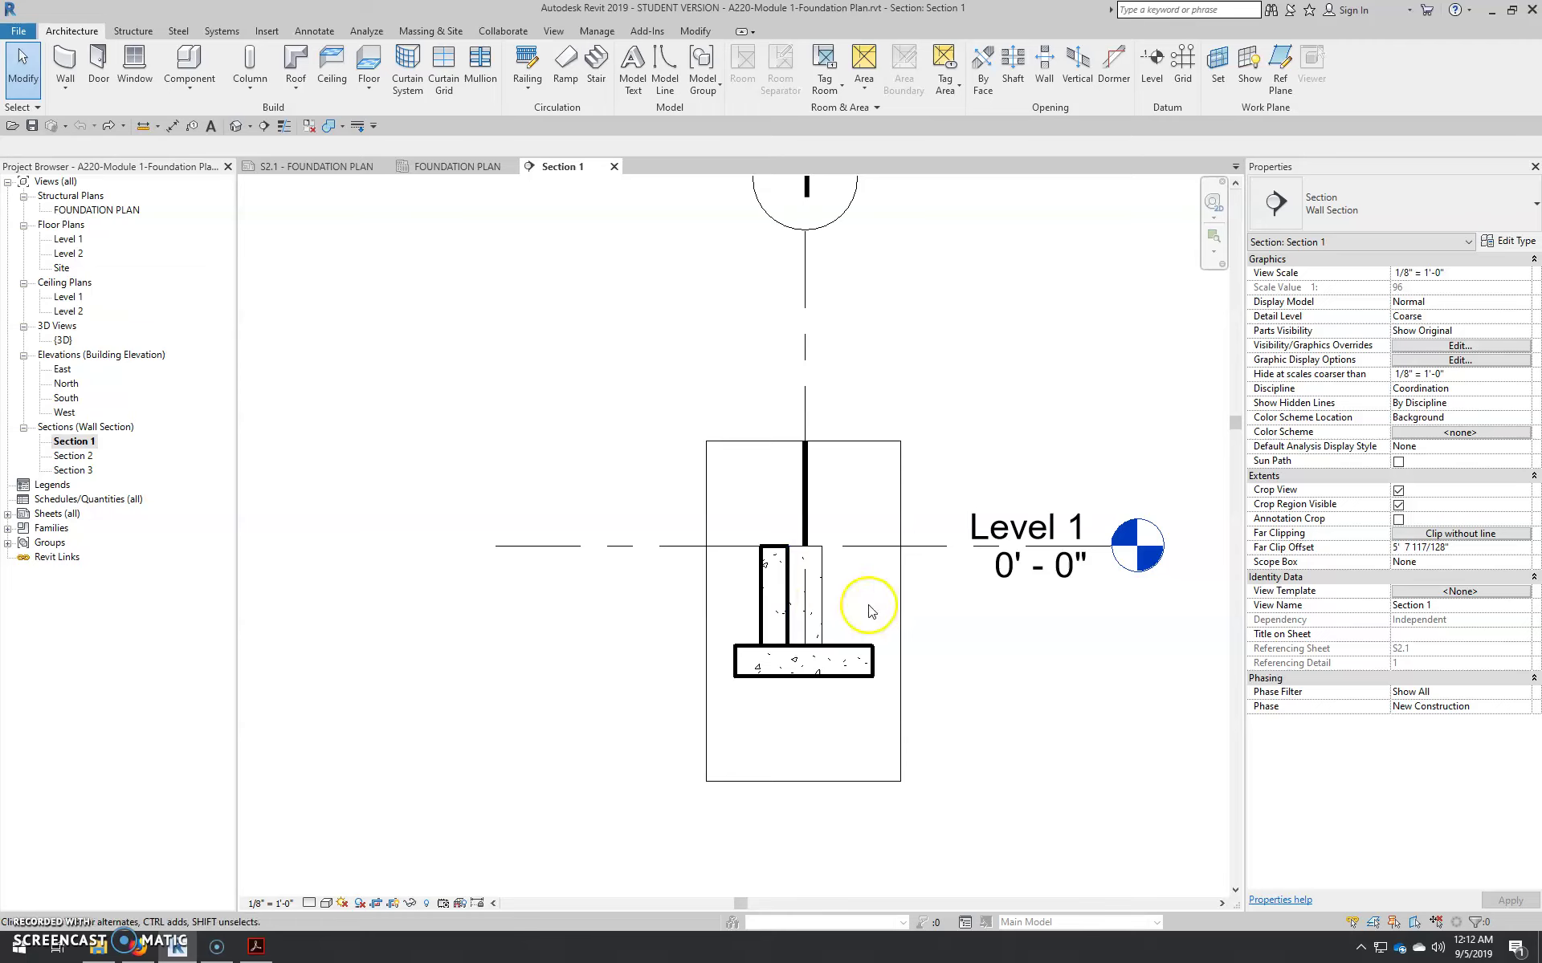
pyautogui.click(265, 904)
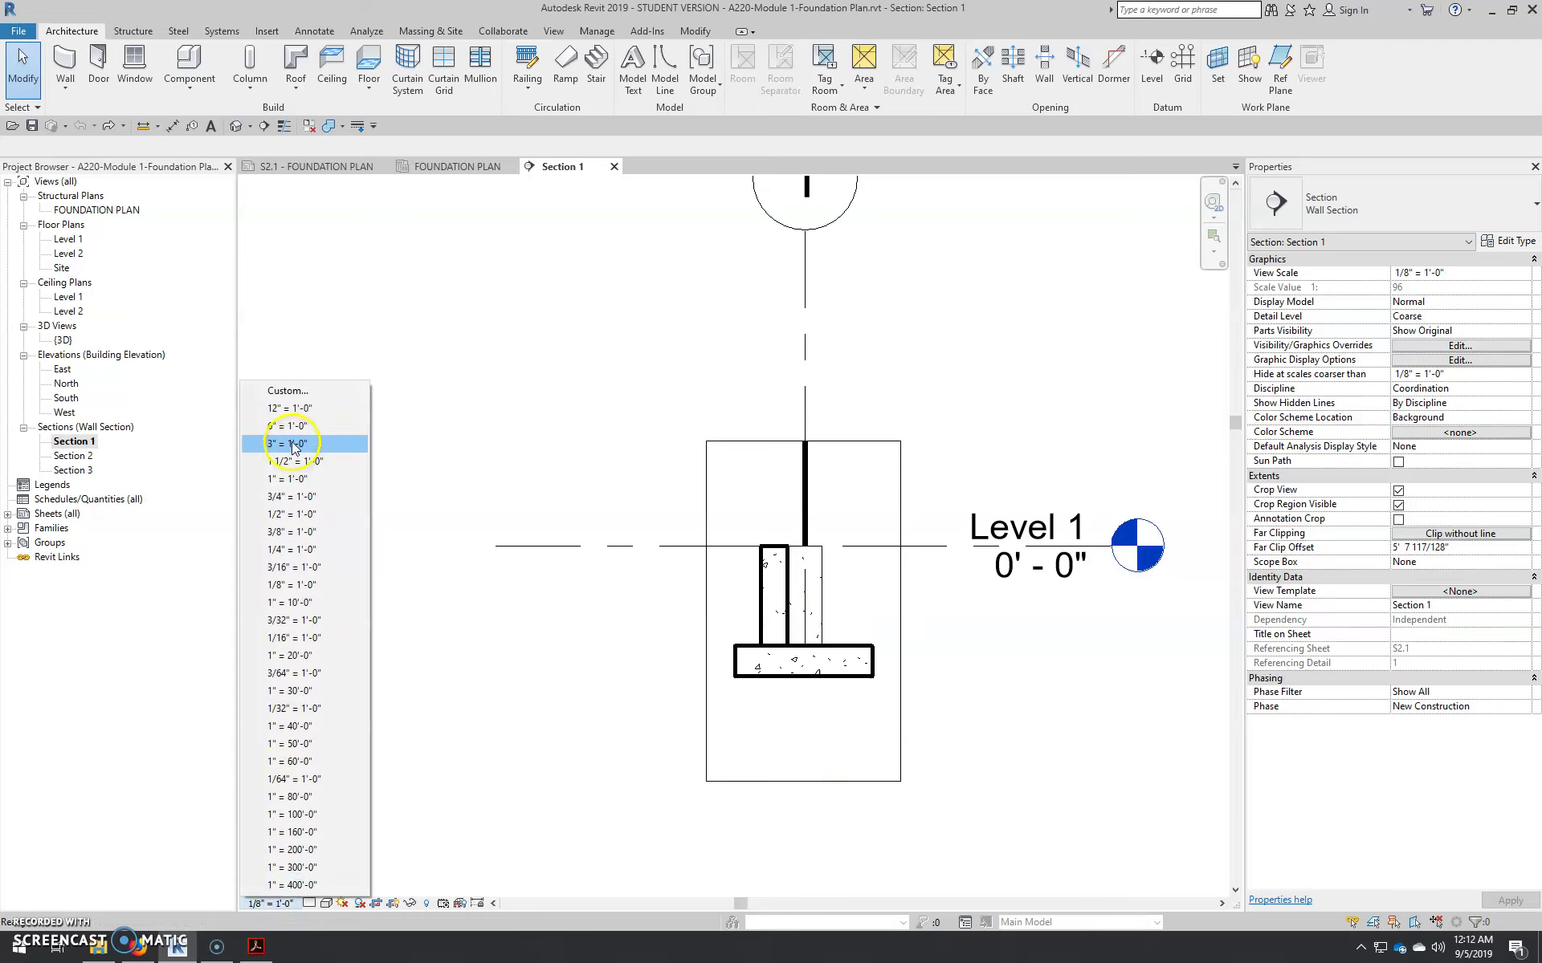
pyautogui.click(295, 518)
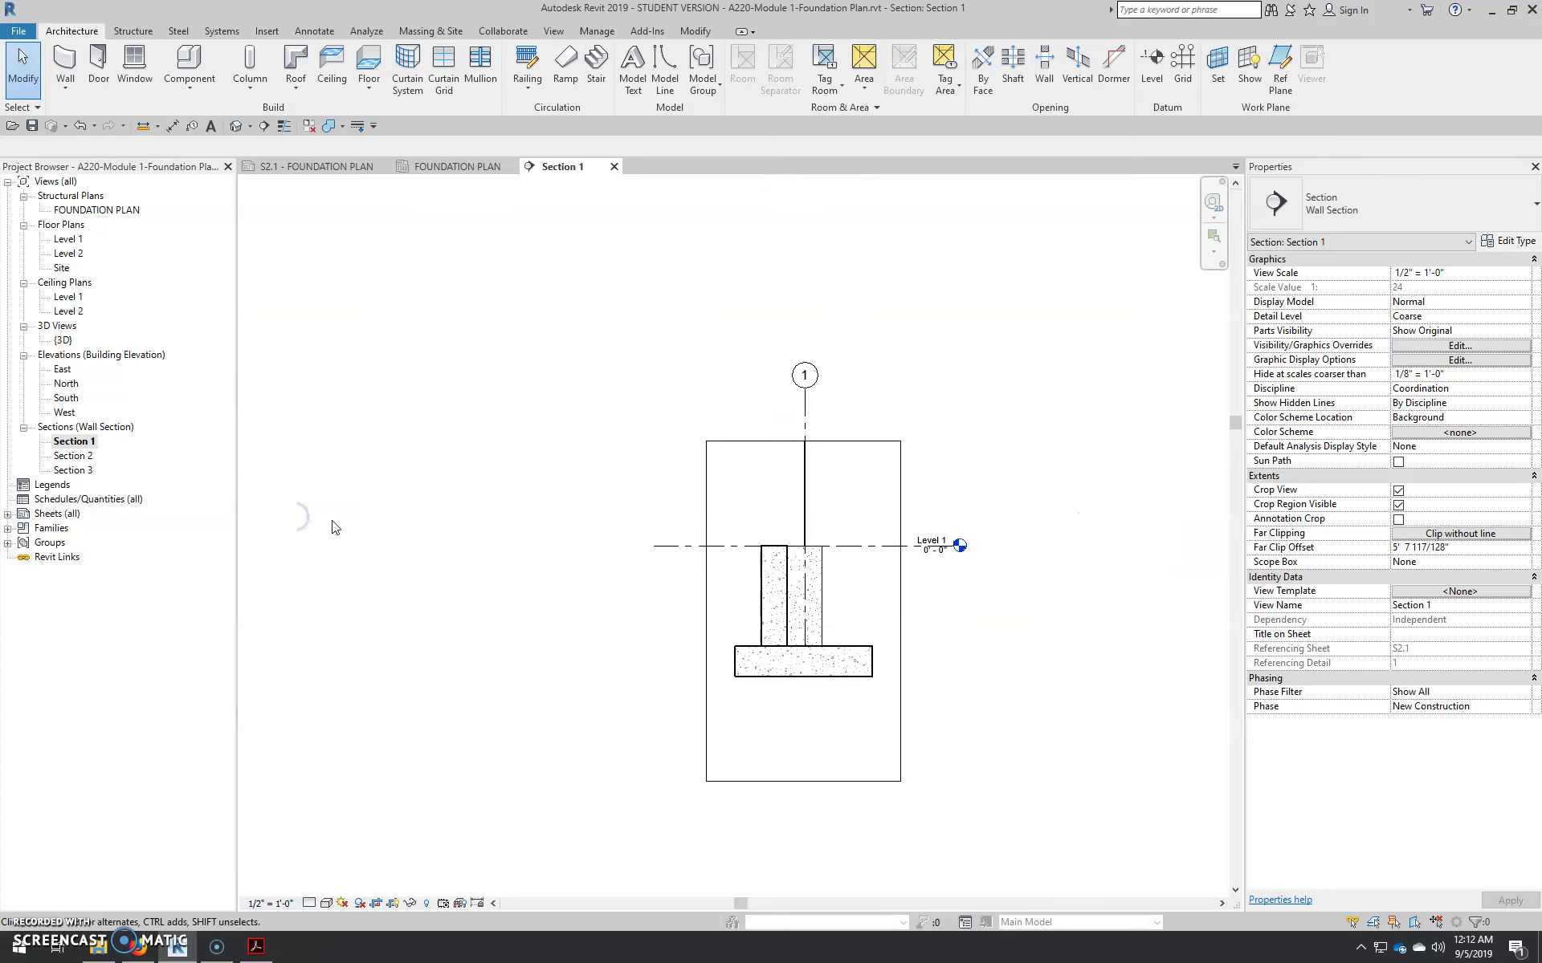
# Tighten the Section 1 crop region to just below the footing and a short distance above Level 1
pyautogui.click(737, 829)
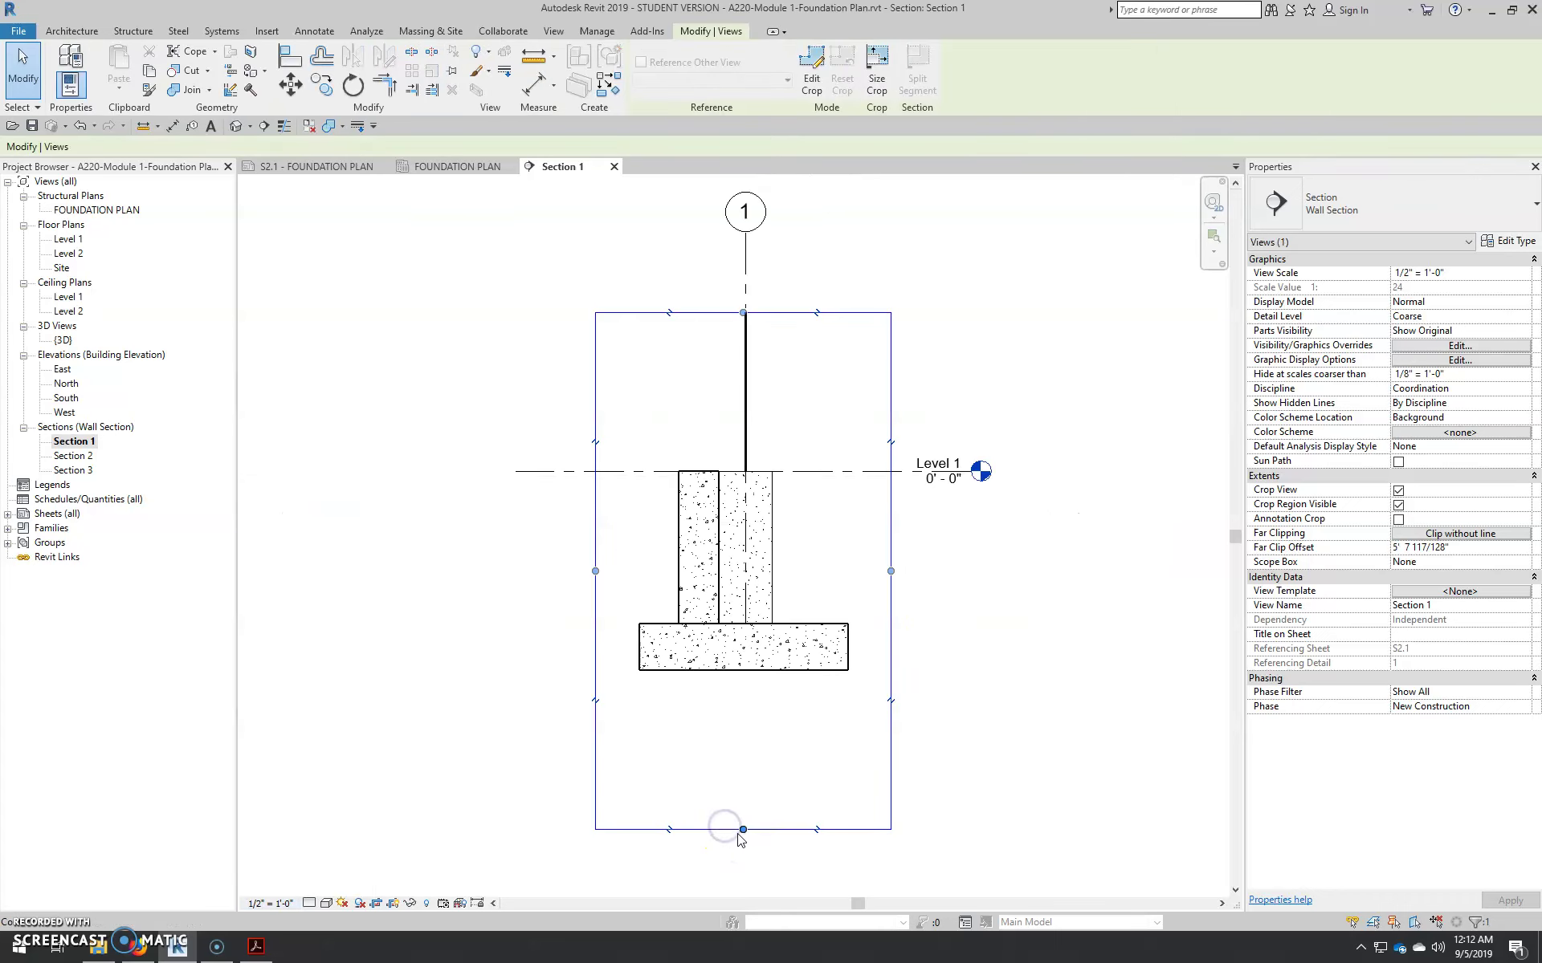
pyautogui.moveTo(742, 829); pyautogui.dragTo(743, 702)
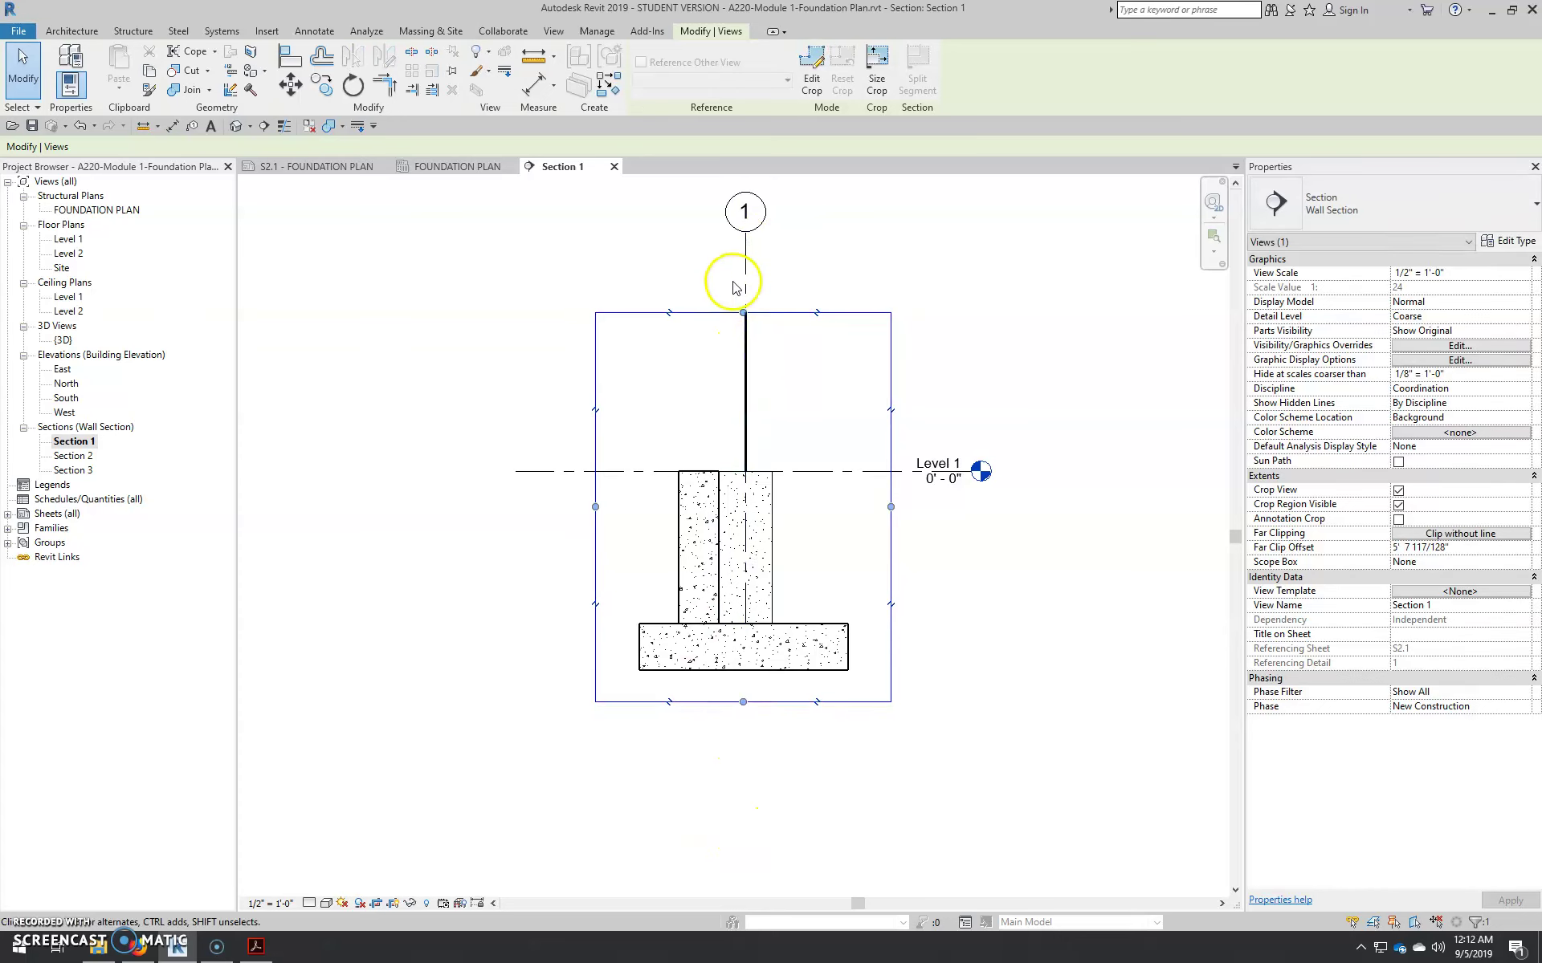
pyautogui.moveTo(745, 315); pyautogui.dragTo(743, 406)
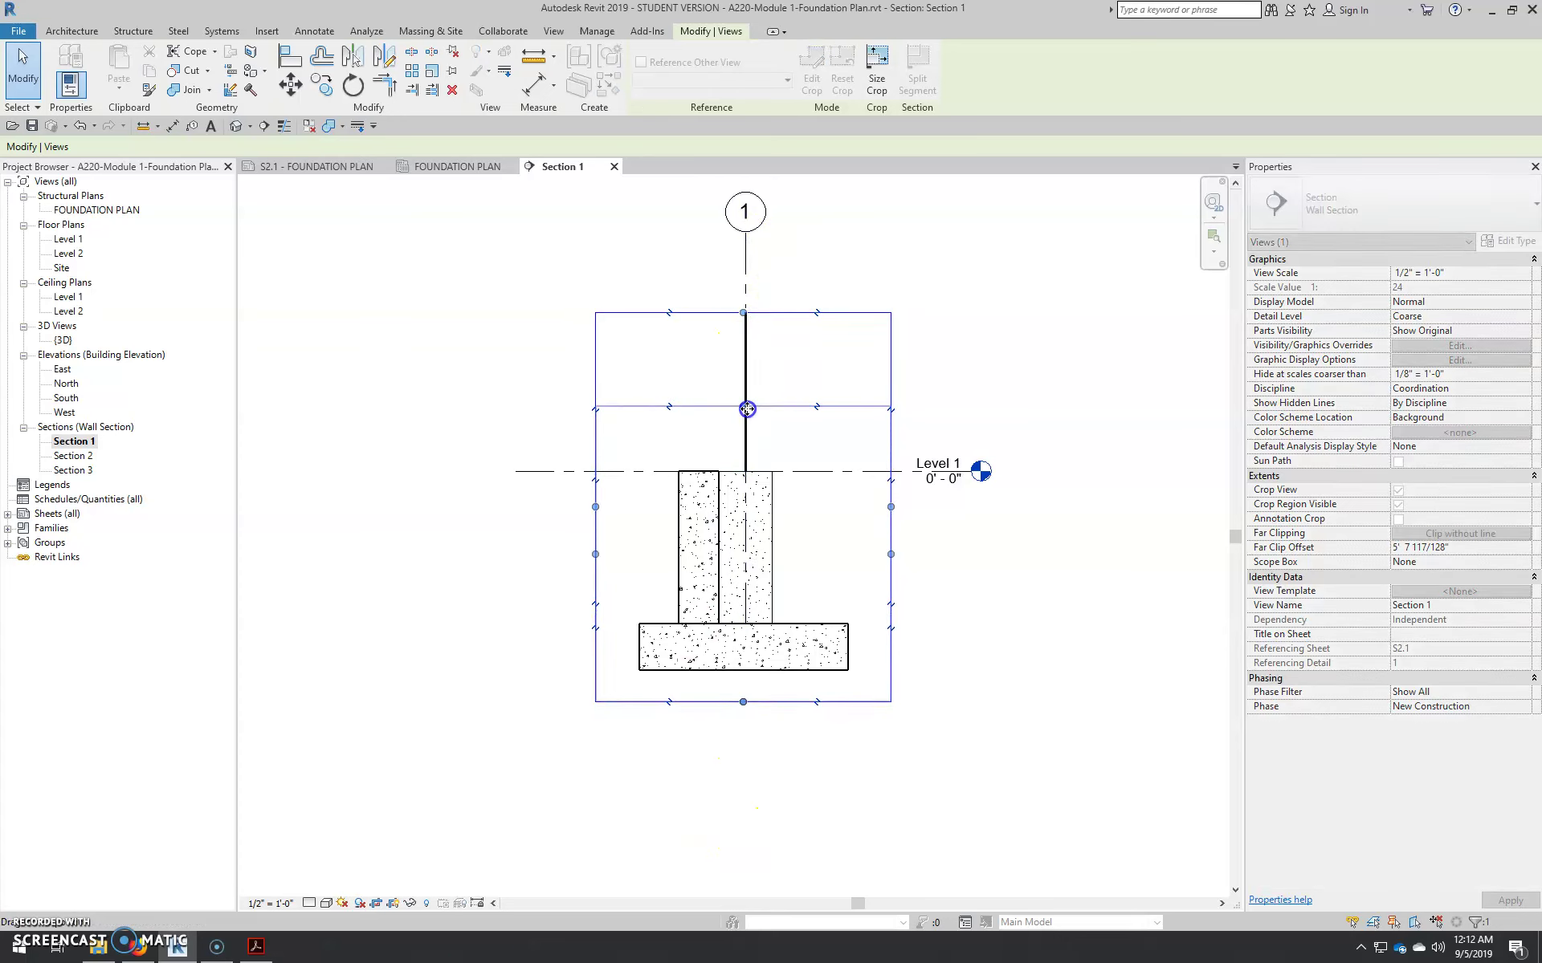
# Set the detail level of the Section 1 view to Fine
pyautogui.click(309, 904)
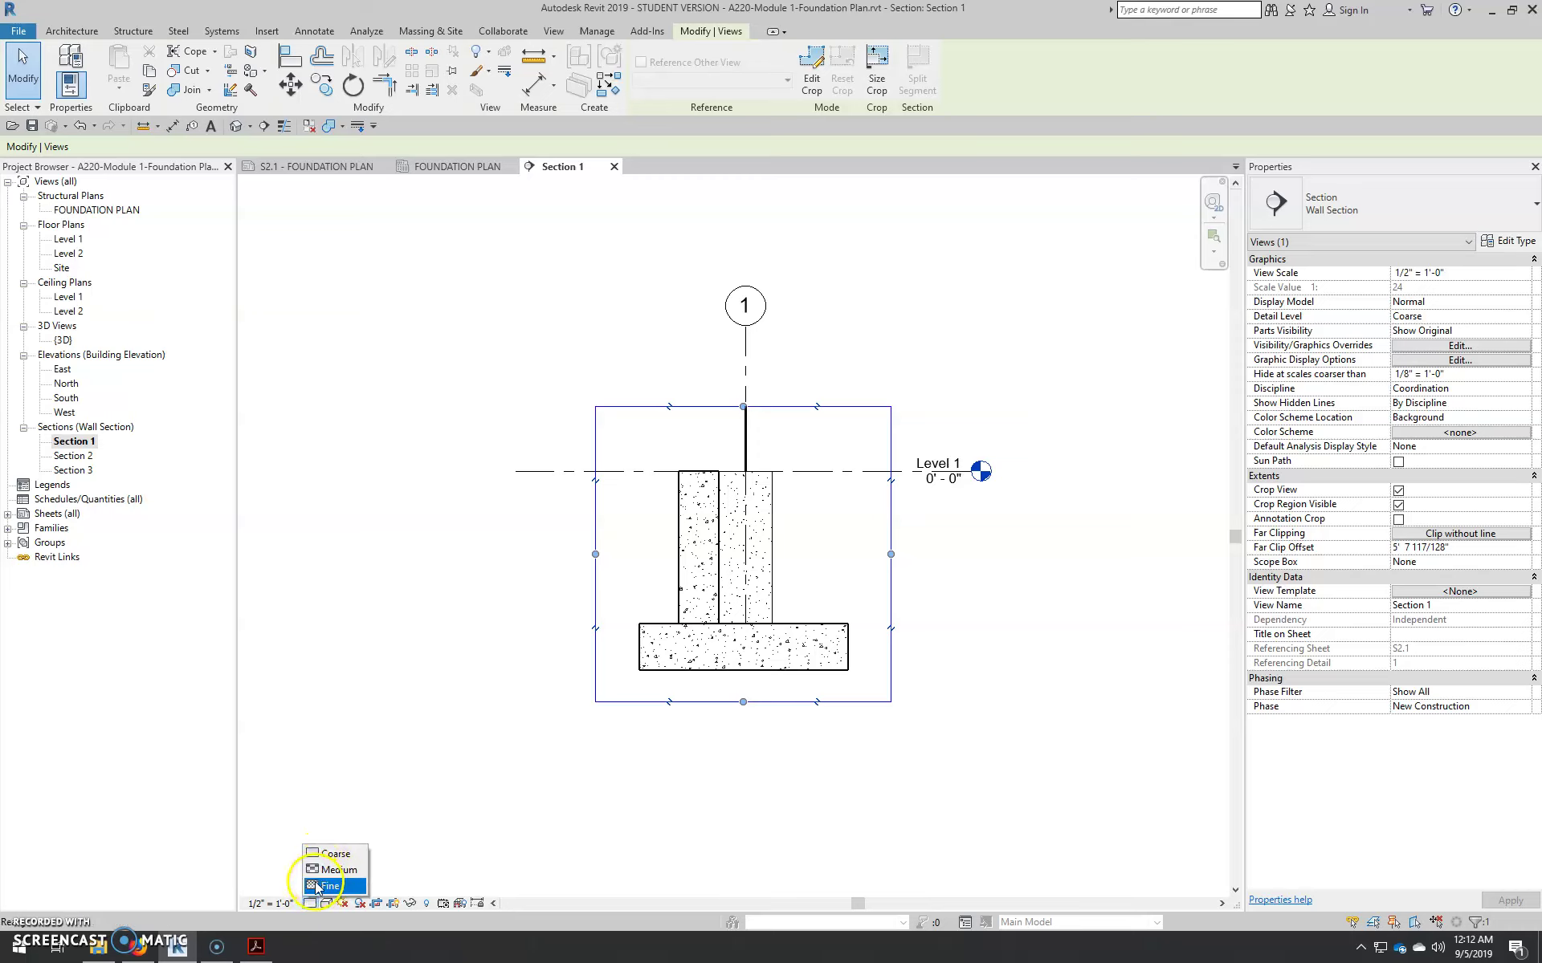
pyautogui.click(316, 886)
pyautogui.scroll(5, 757, 474)
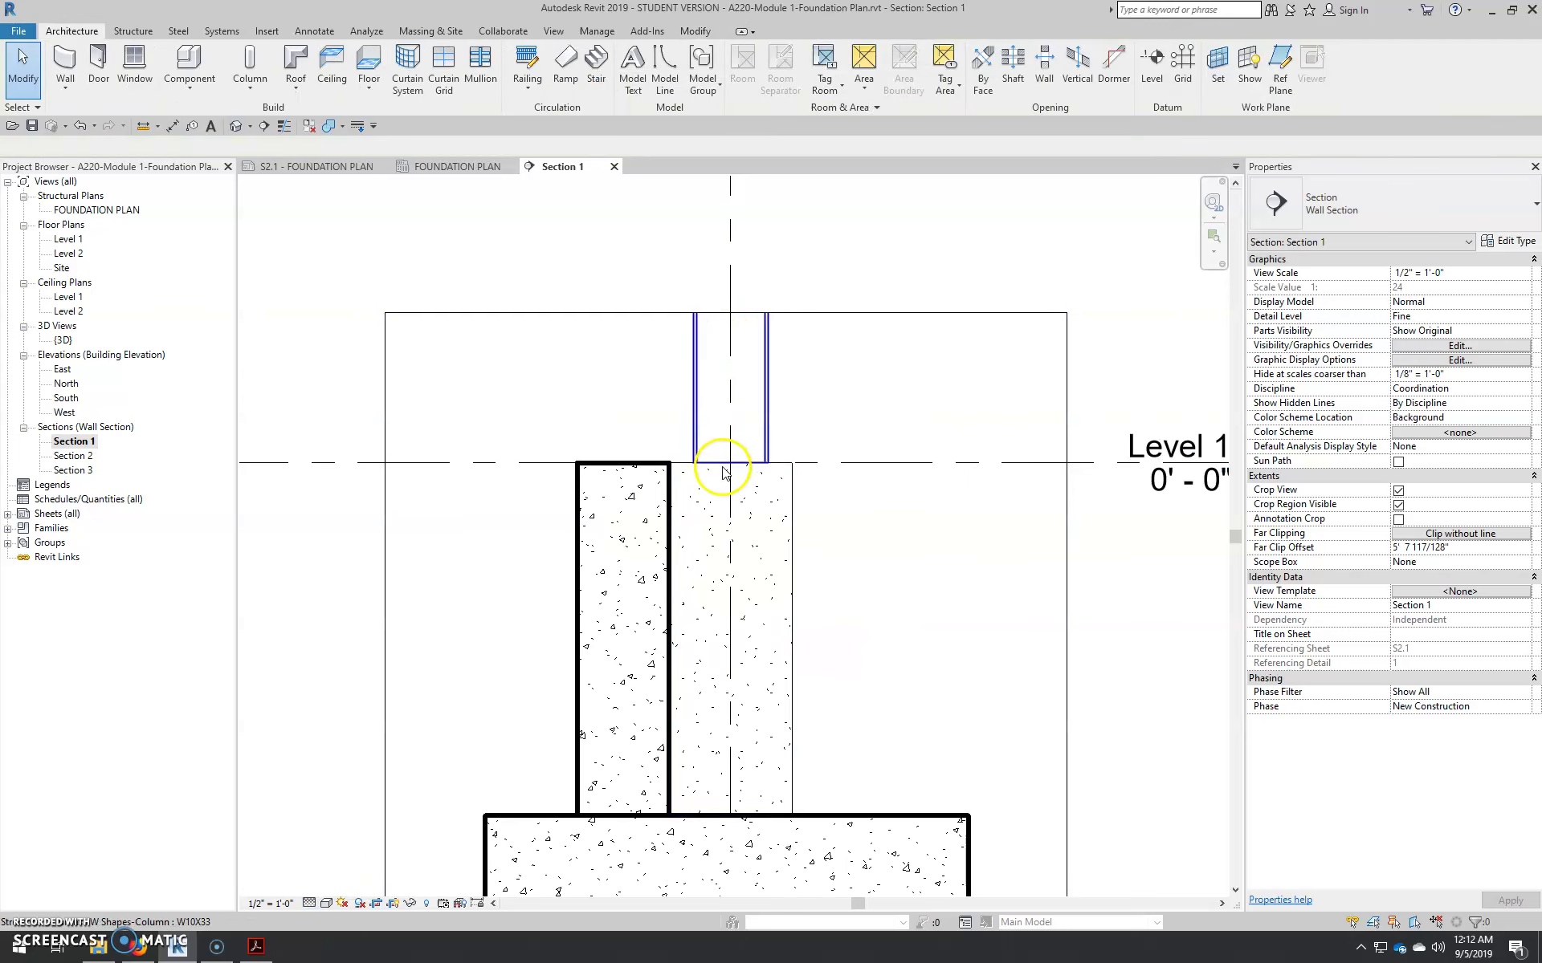
pyautogui.scroll(-3, 753, 475)
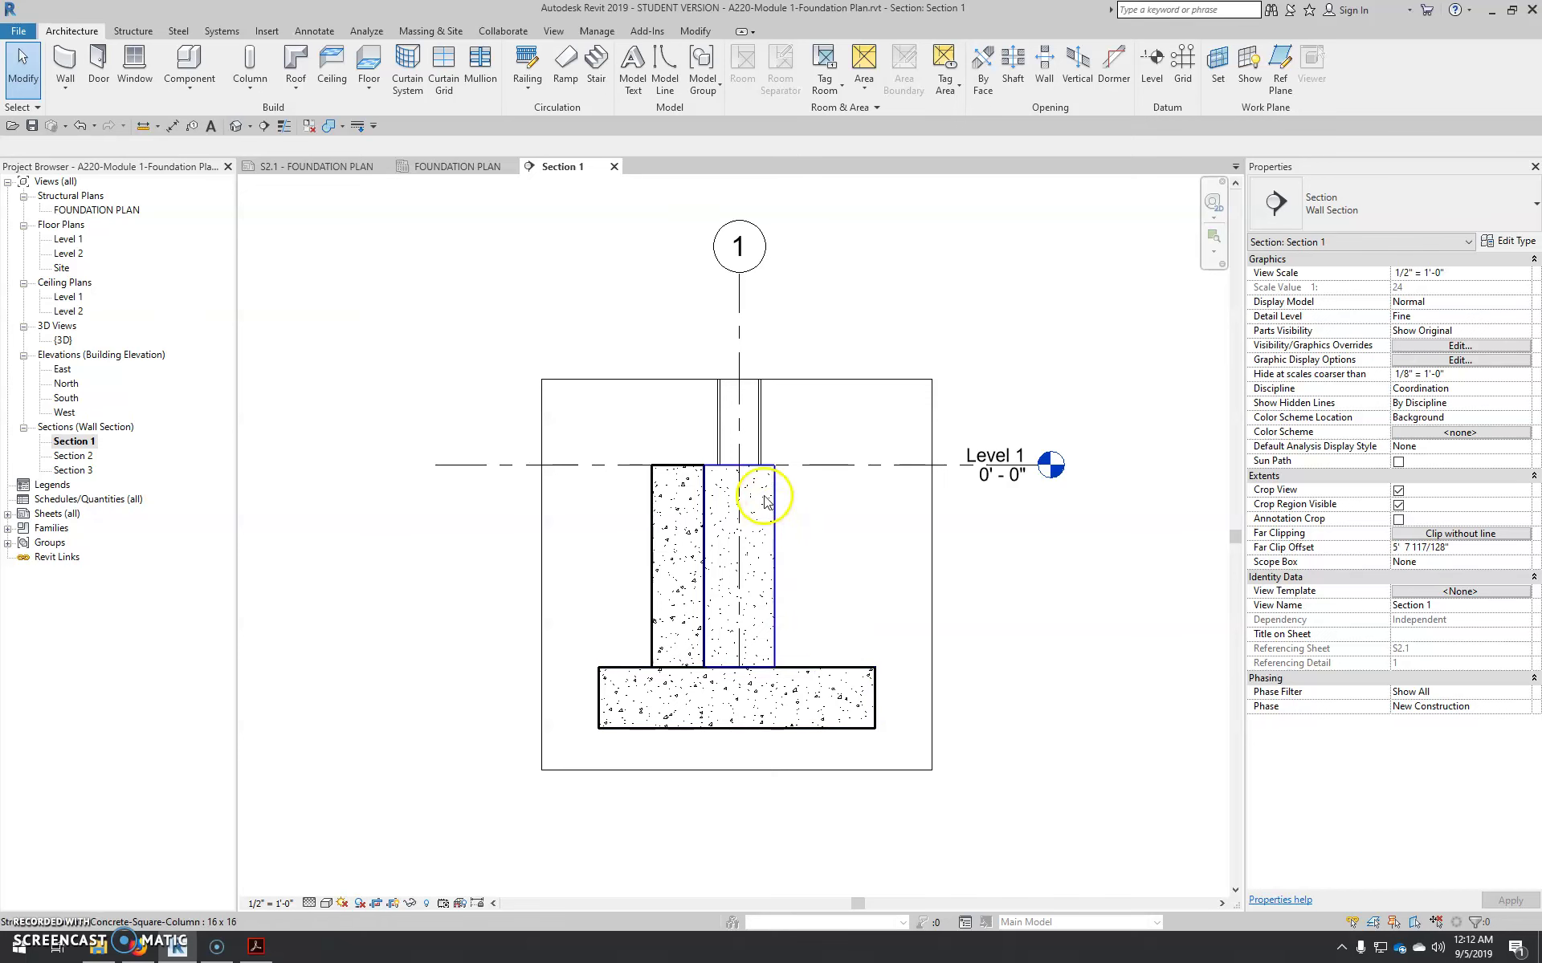
# Check the PDF wall detail, and move the Section 1 line in the Foundation Plan west of grid B, clear of the column footing
pyautogui.click(258, 952)
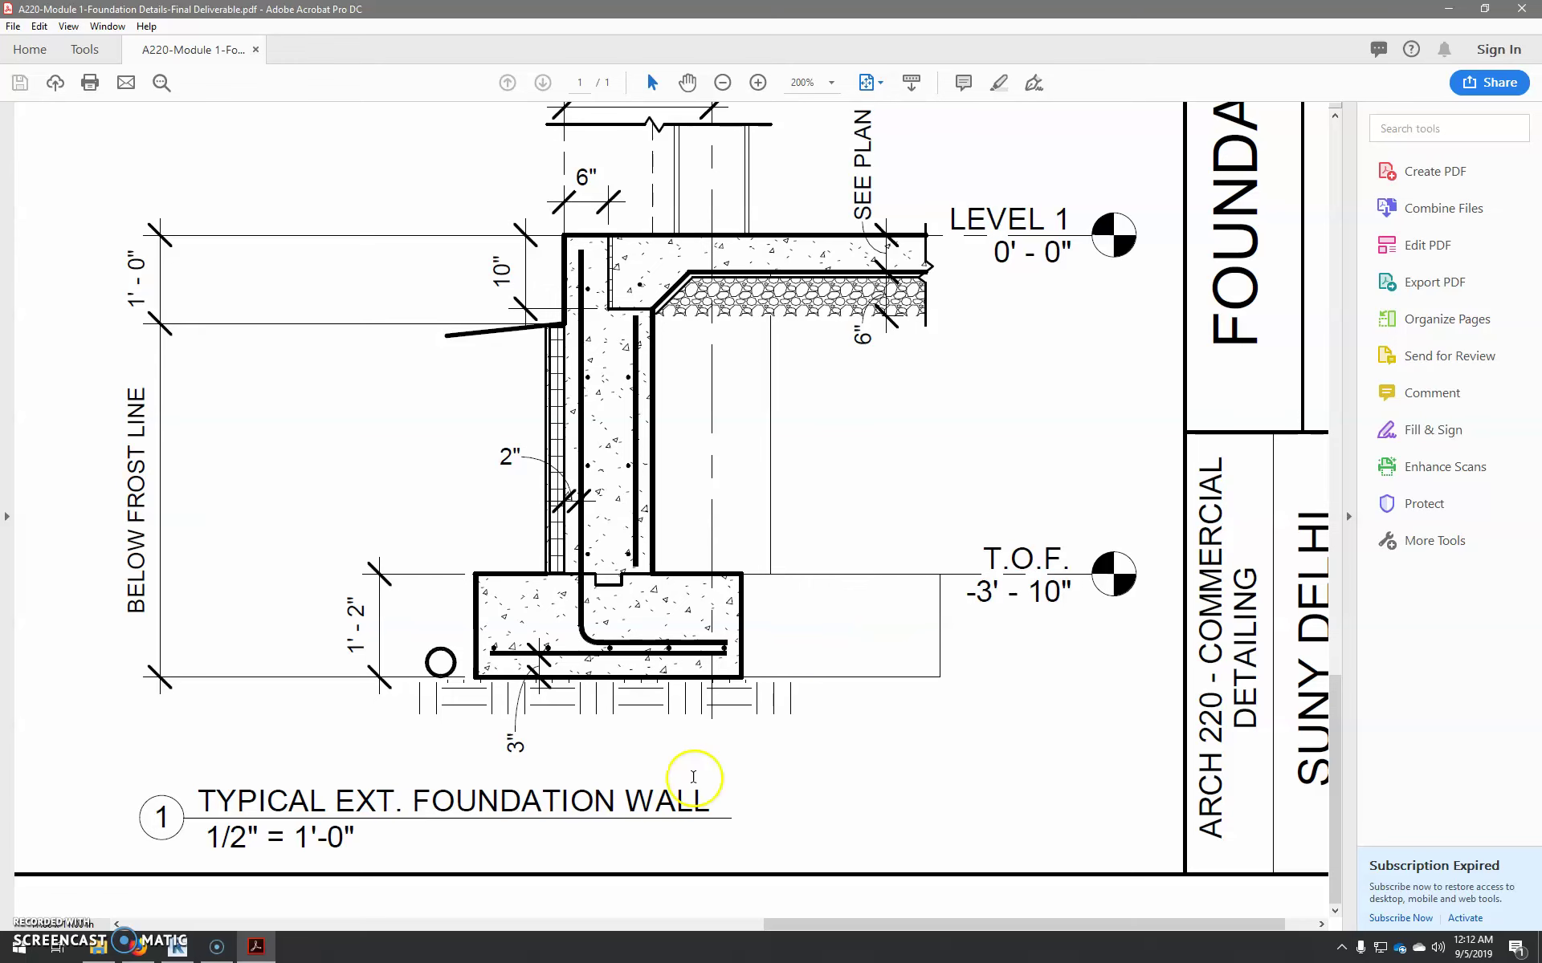
pyautogui.click(178, 948)
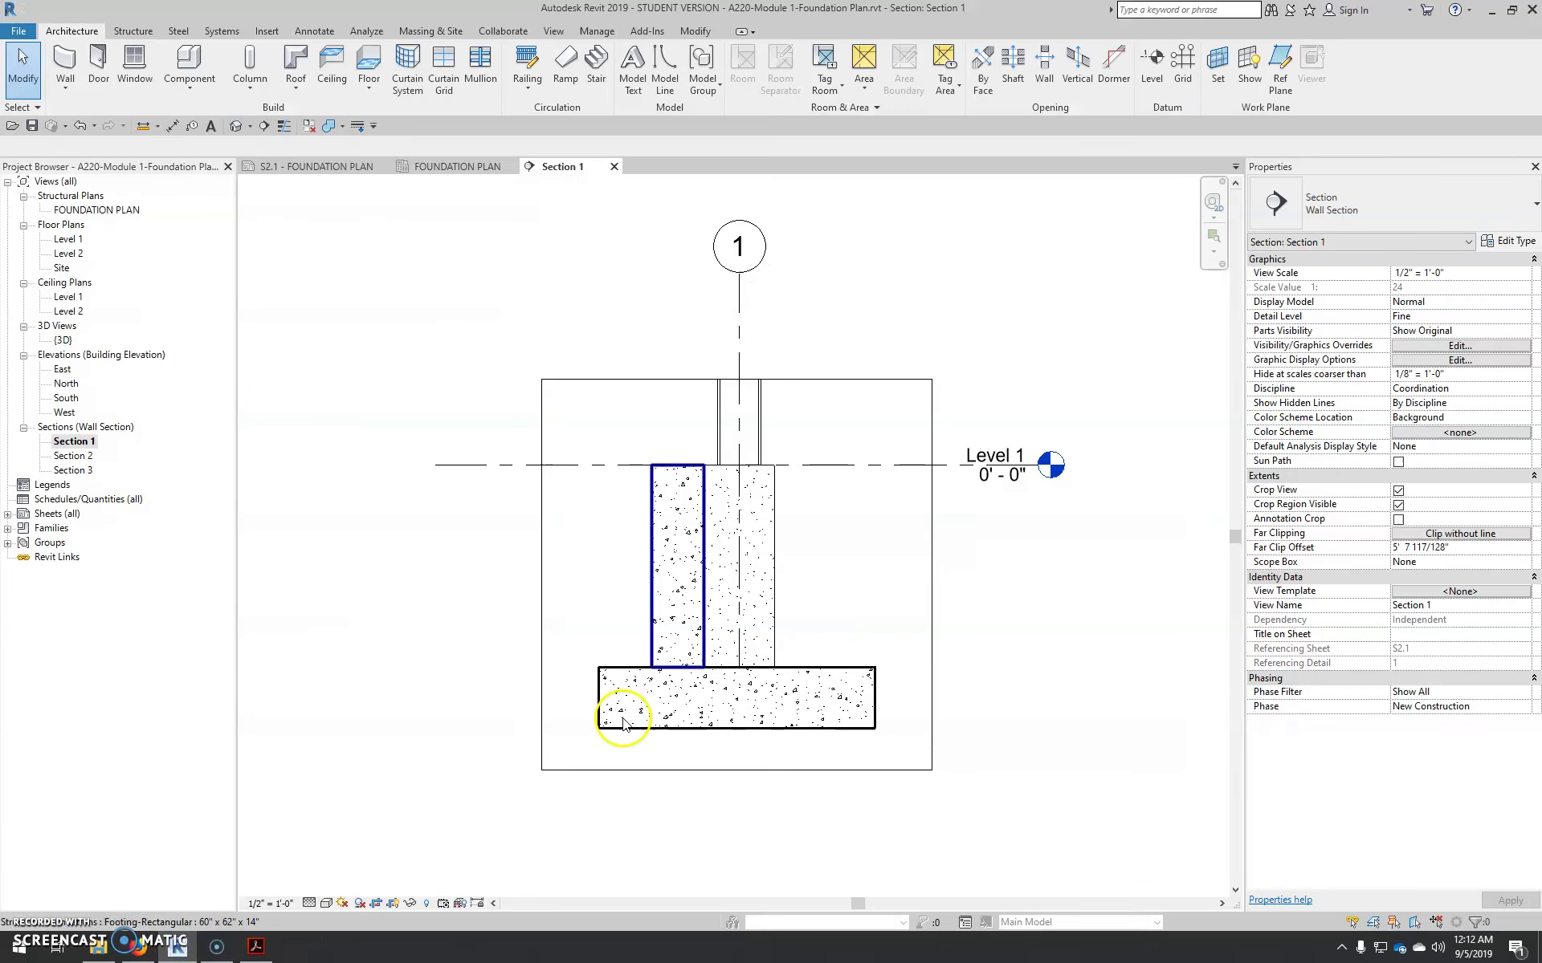
pyautogui.click(450, 167)
pyautogui.scroll(5, 458, 334)
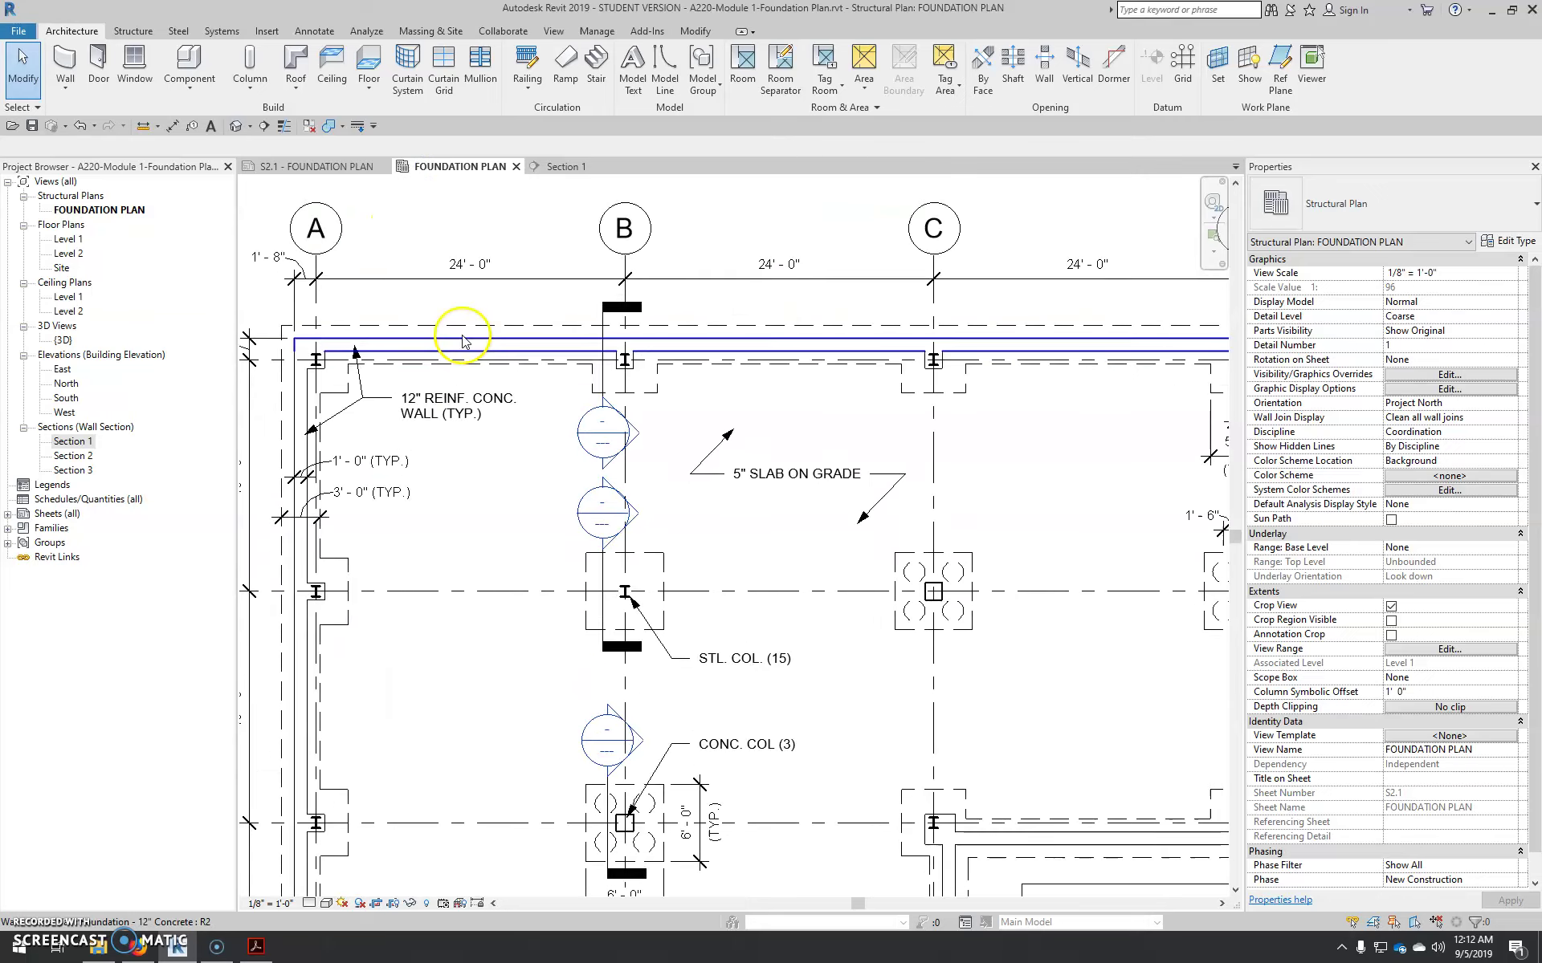
pyautogui.click(709, 329)
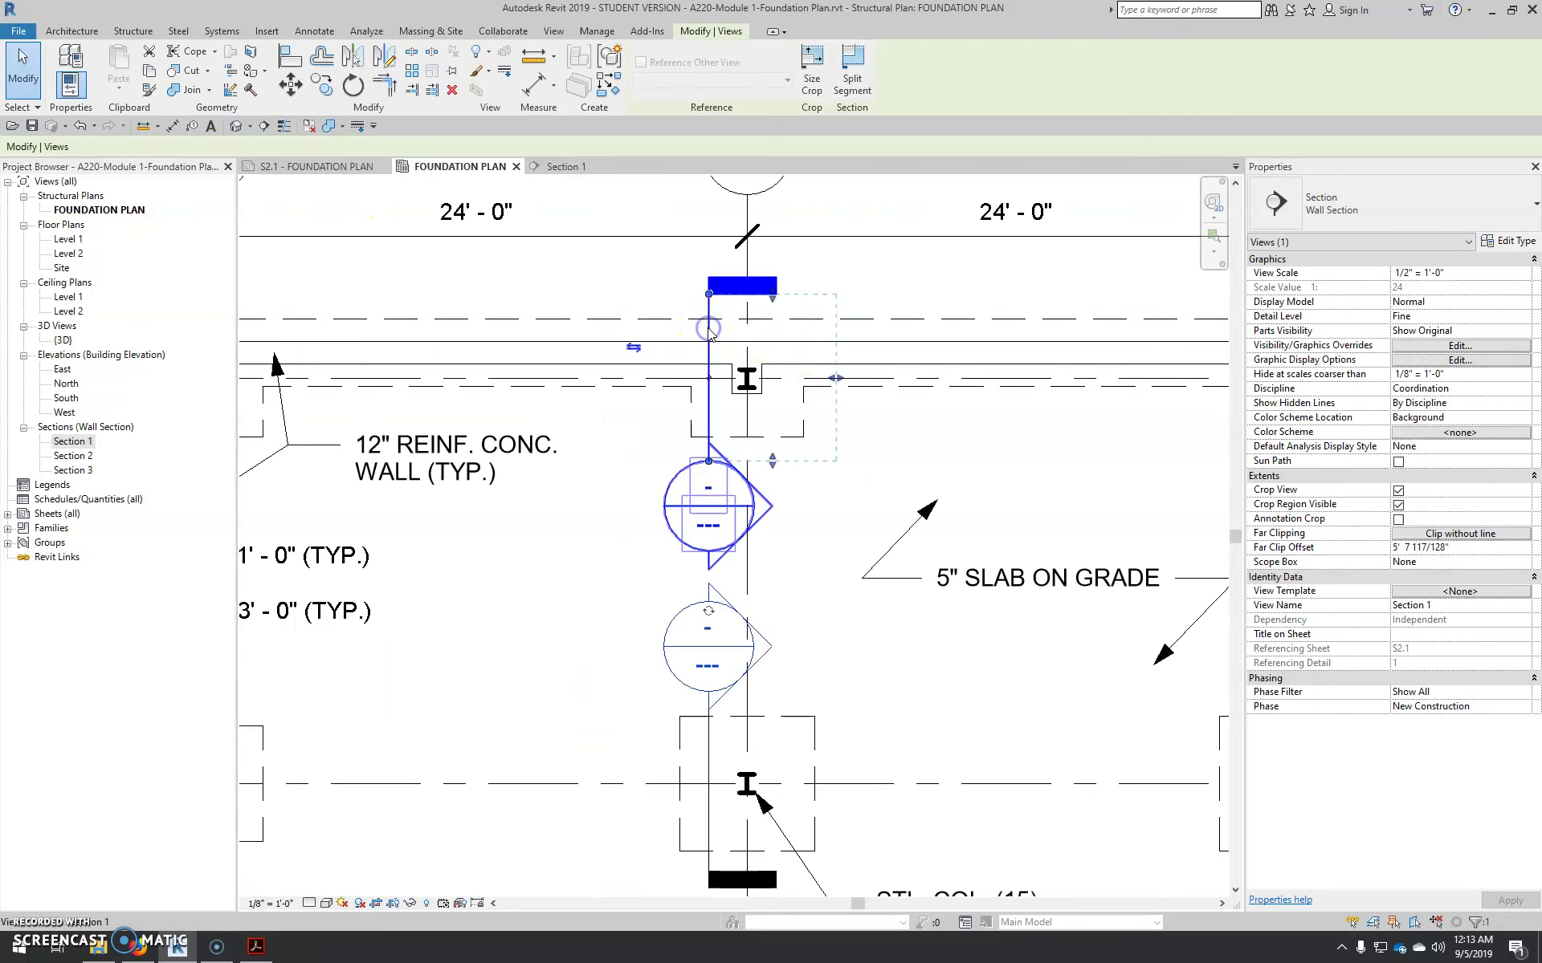
pyautogui.moveTo(712, 412); pyautogui.dragTo(674, 414)
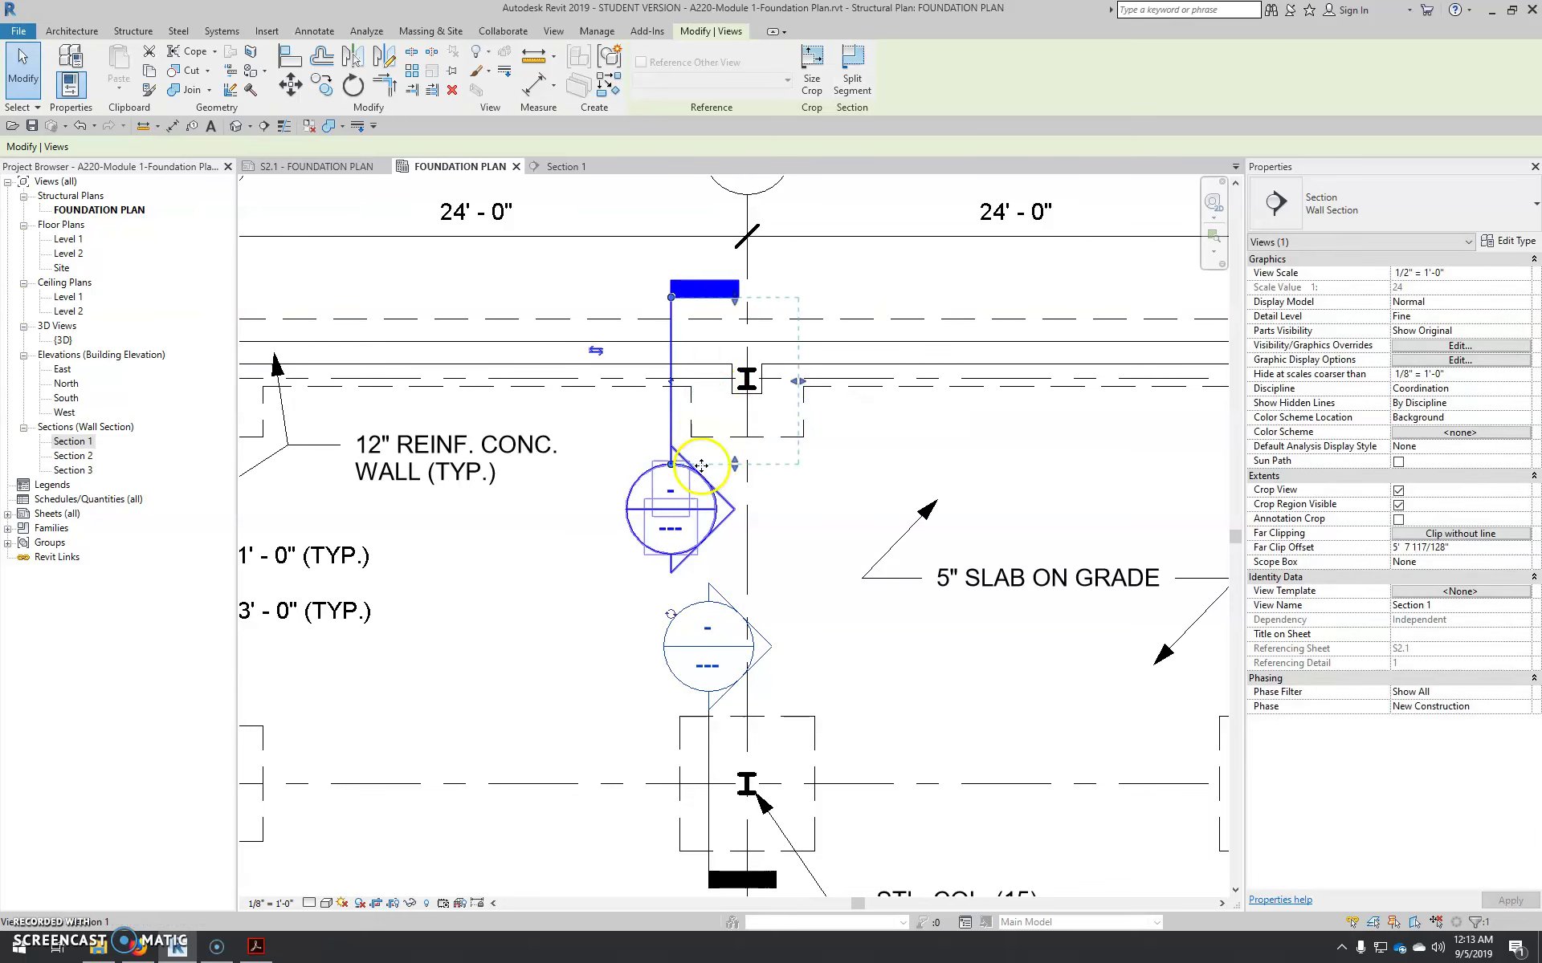
# Compare the wall and footing in Section 1 with the exterior foundation wall detail in the PDF
pyautogui.click(543, 167)
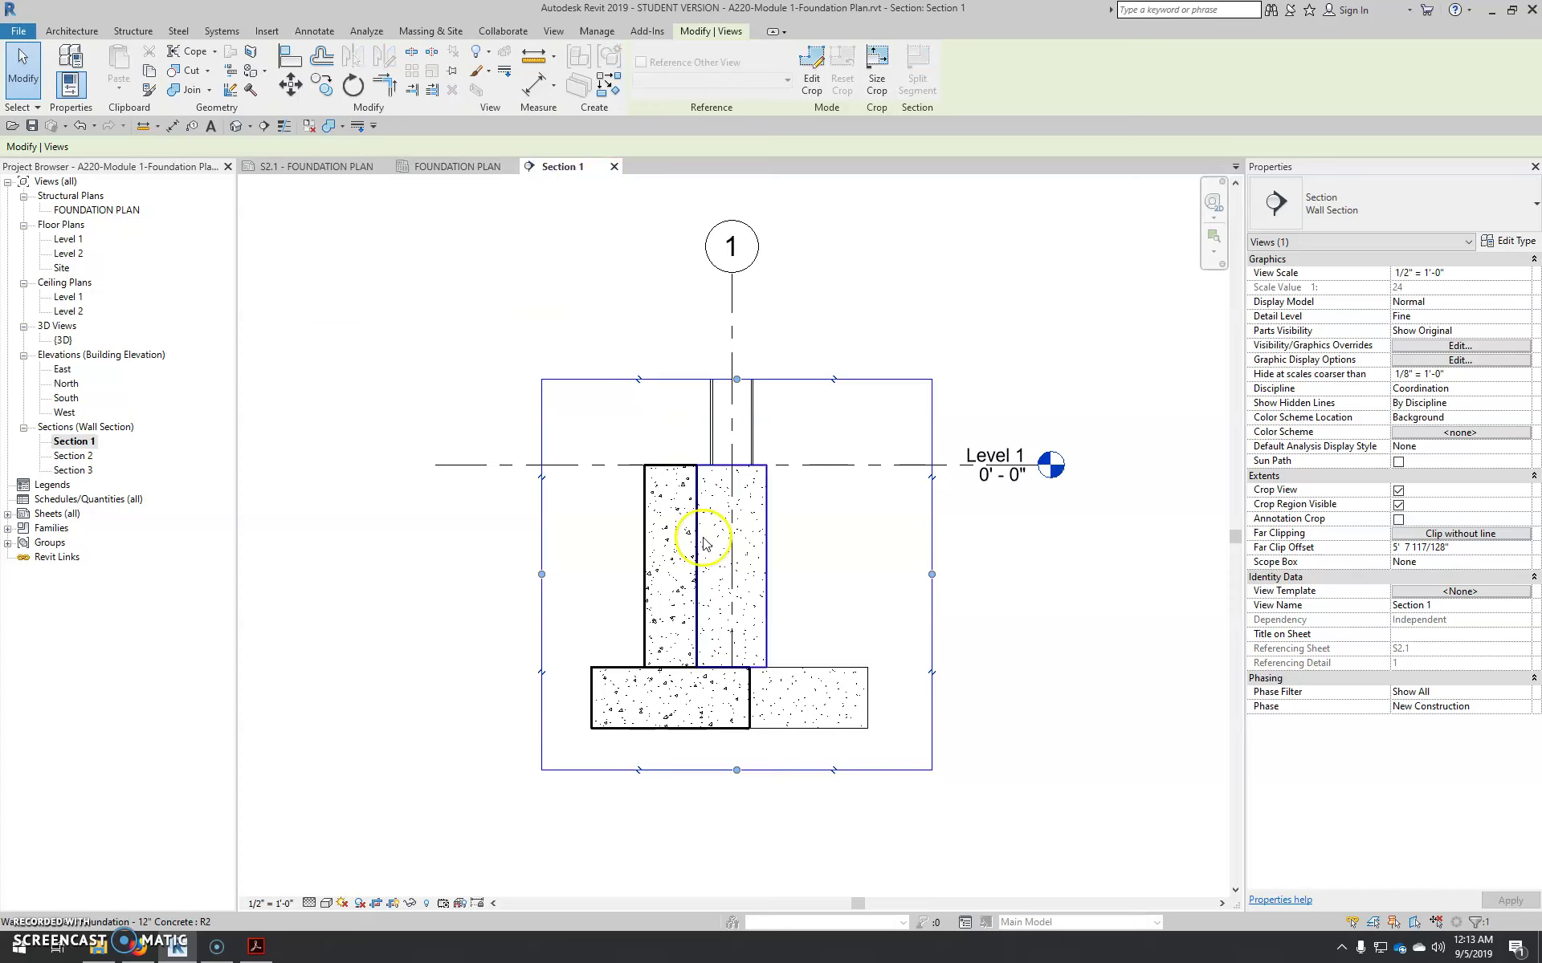
pyautogui.scroll(1, 671, 661)
pyautogui.moveTo(763, 697); pyautogui.dragTo(835, 688, button='middle')
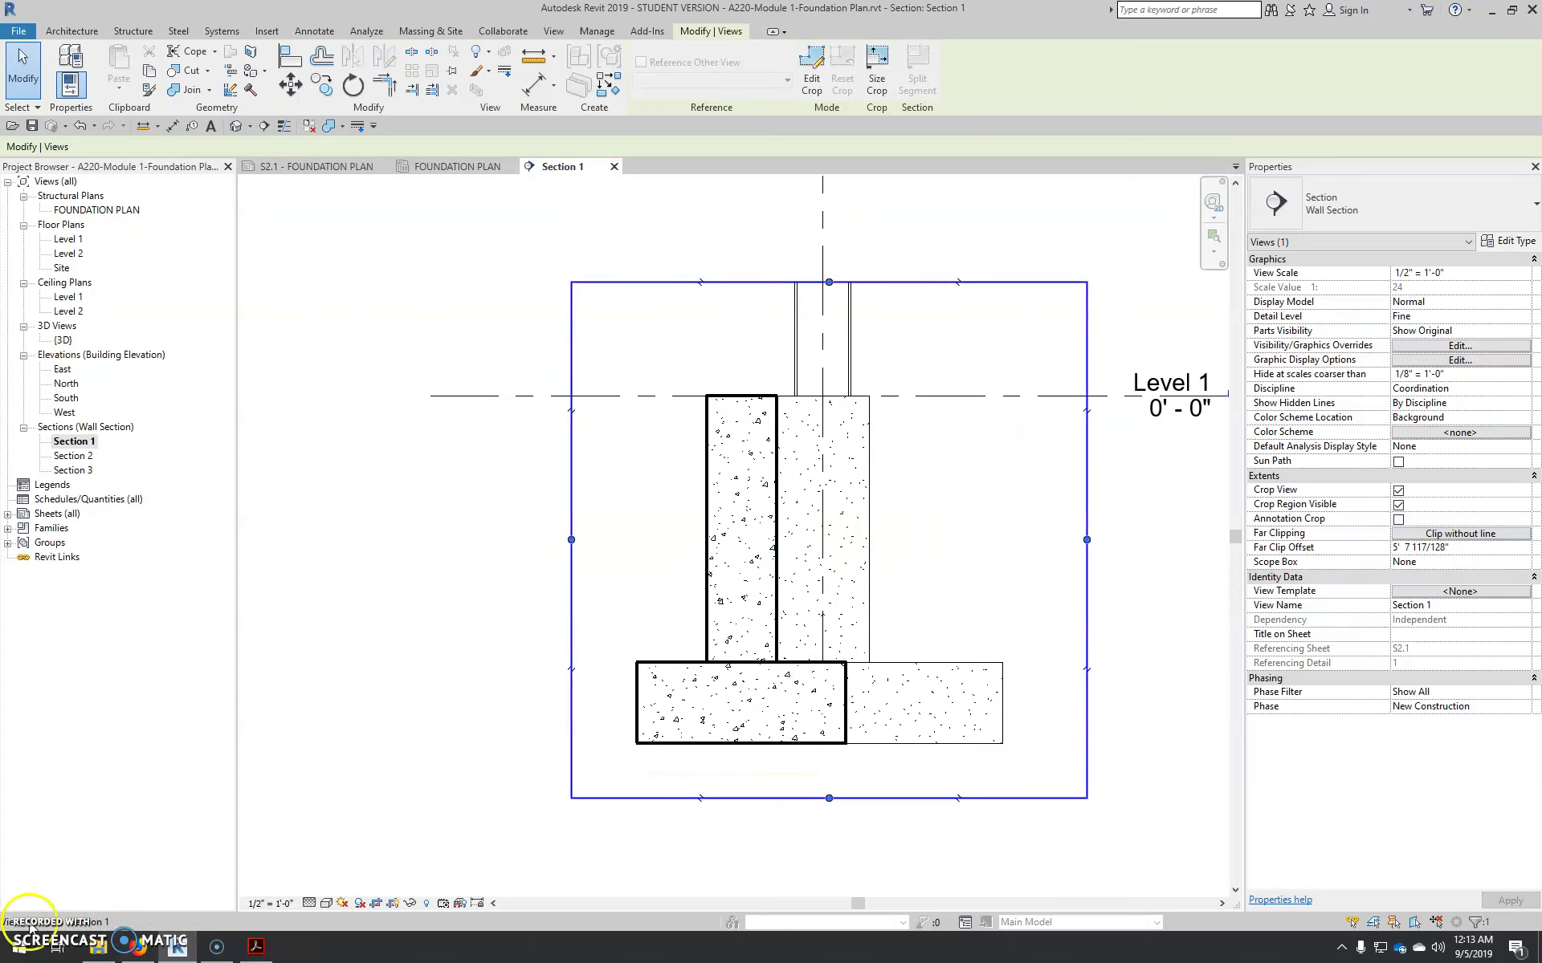
pyautogui.click(255, 946)
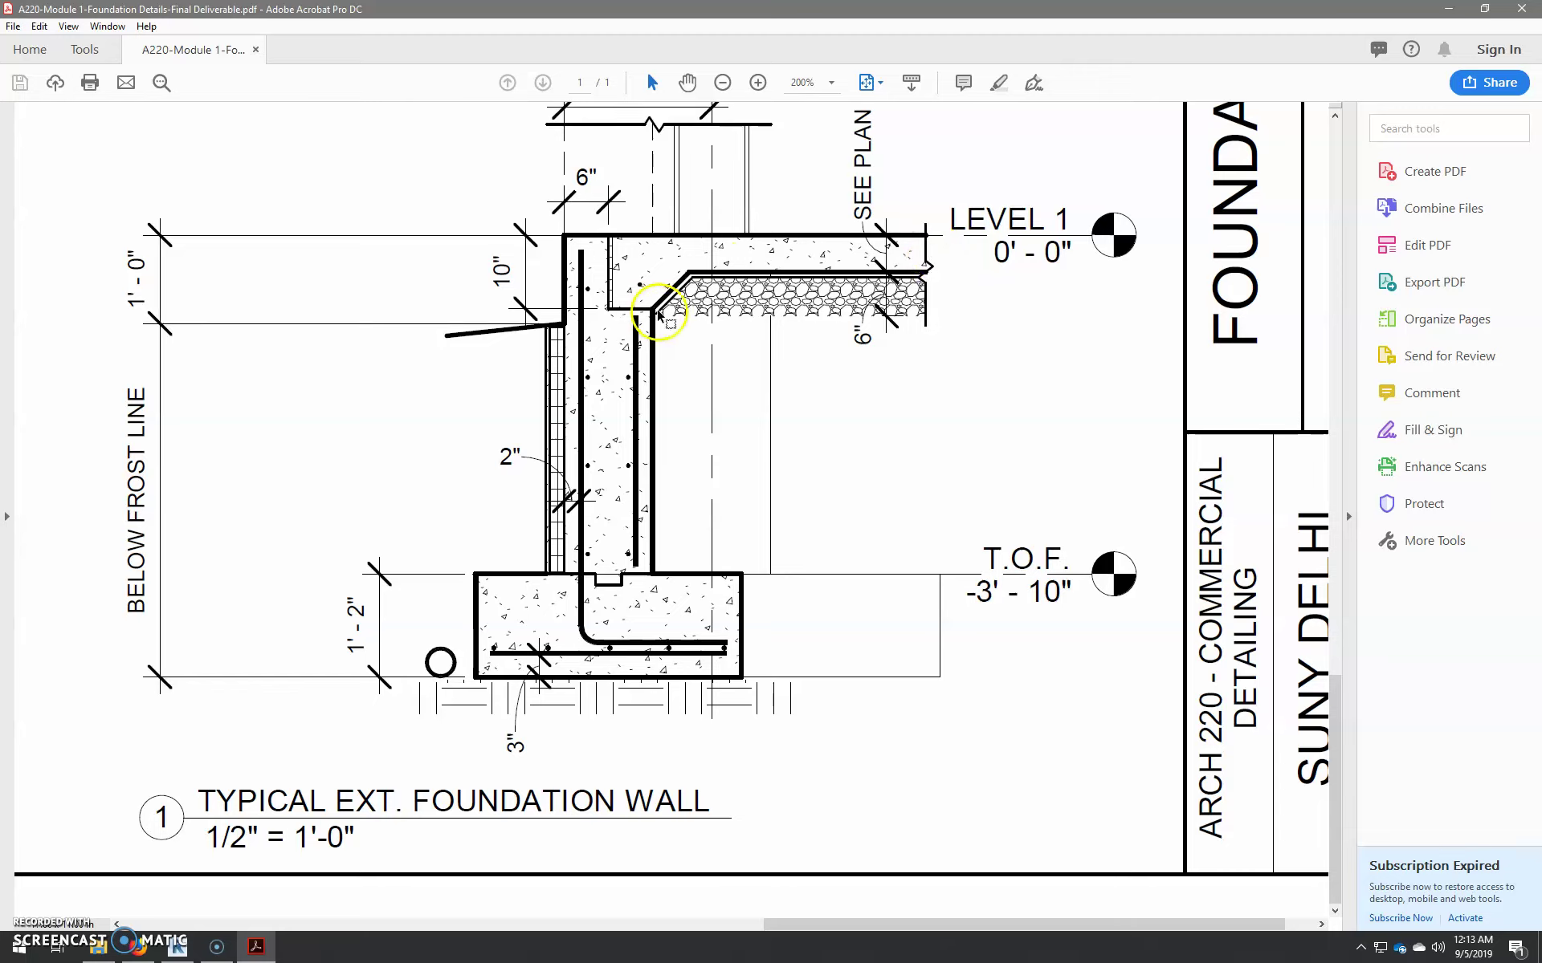
pyautogui.click(215, 951)
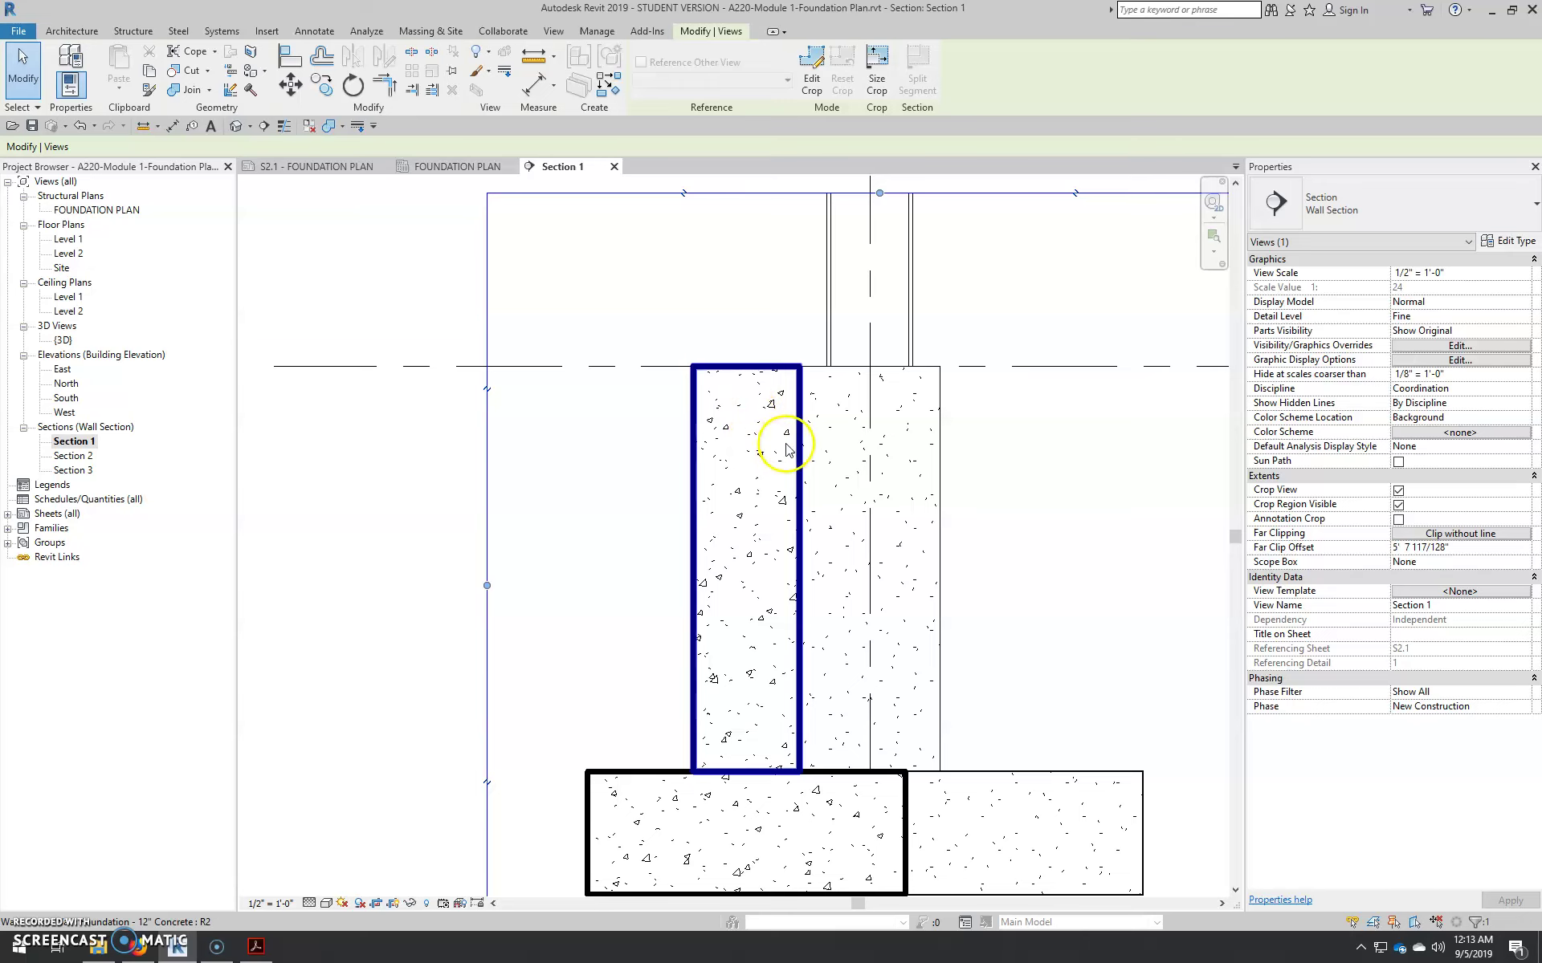
pyautogui.scroll(-1, 791, 448)
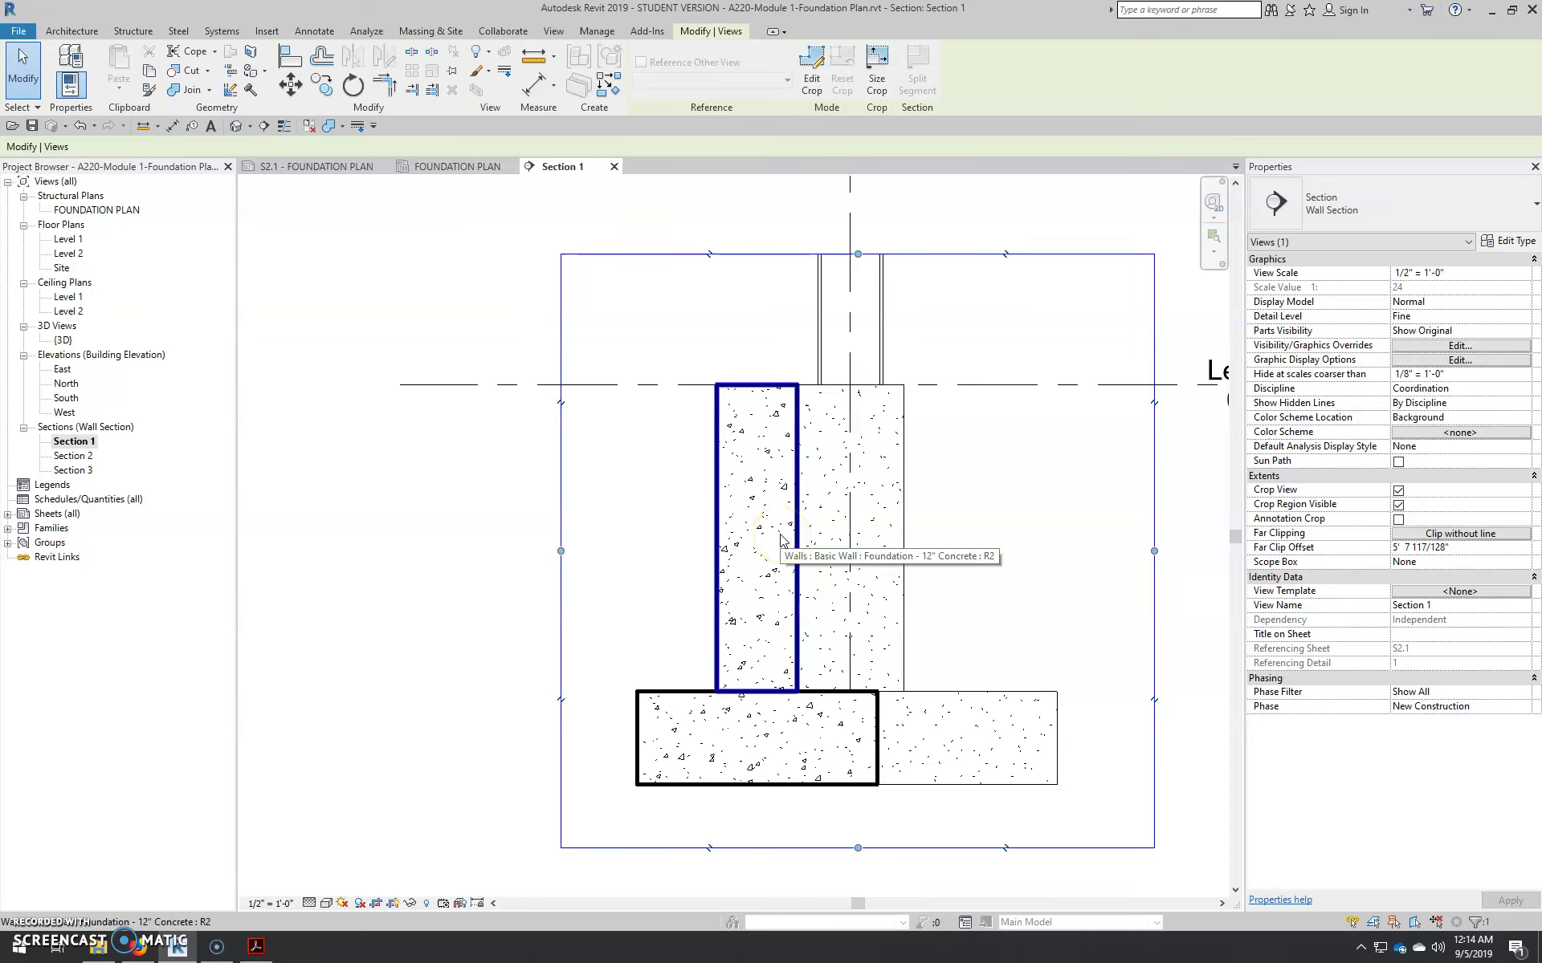
# Place a north-facing building elevation in the Foundation Plan on grid line 2, between grids B and C
pyautogui.click(440, 242)
pyautogui.click(447, 167)
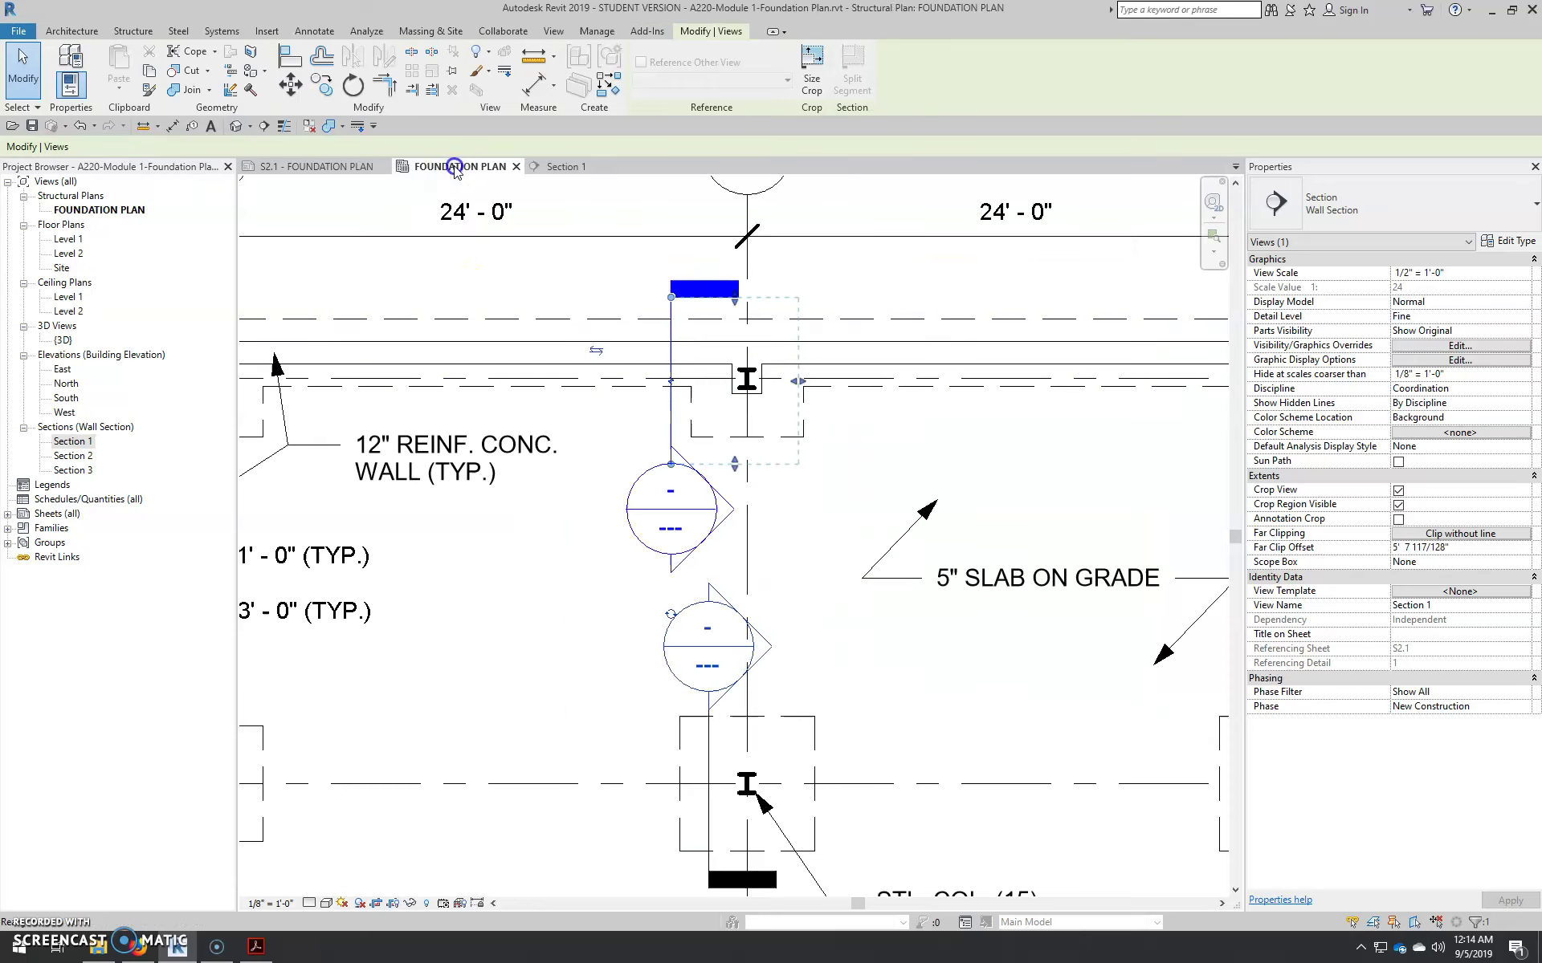
pyautogui.click(710, 557)
pyautogui.scroll(-3, 710, 557)
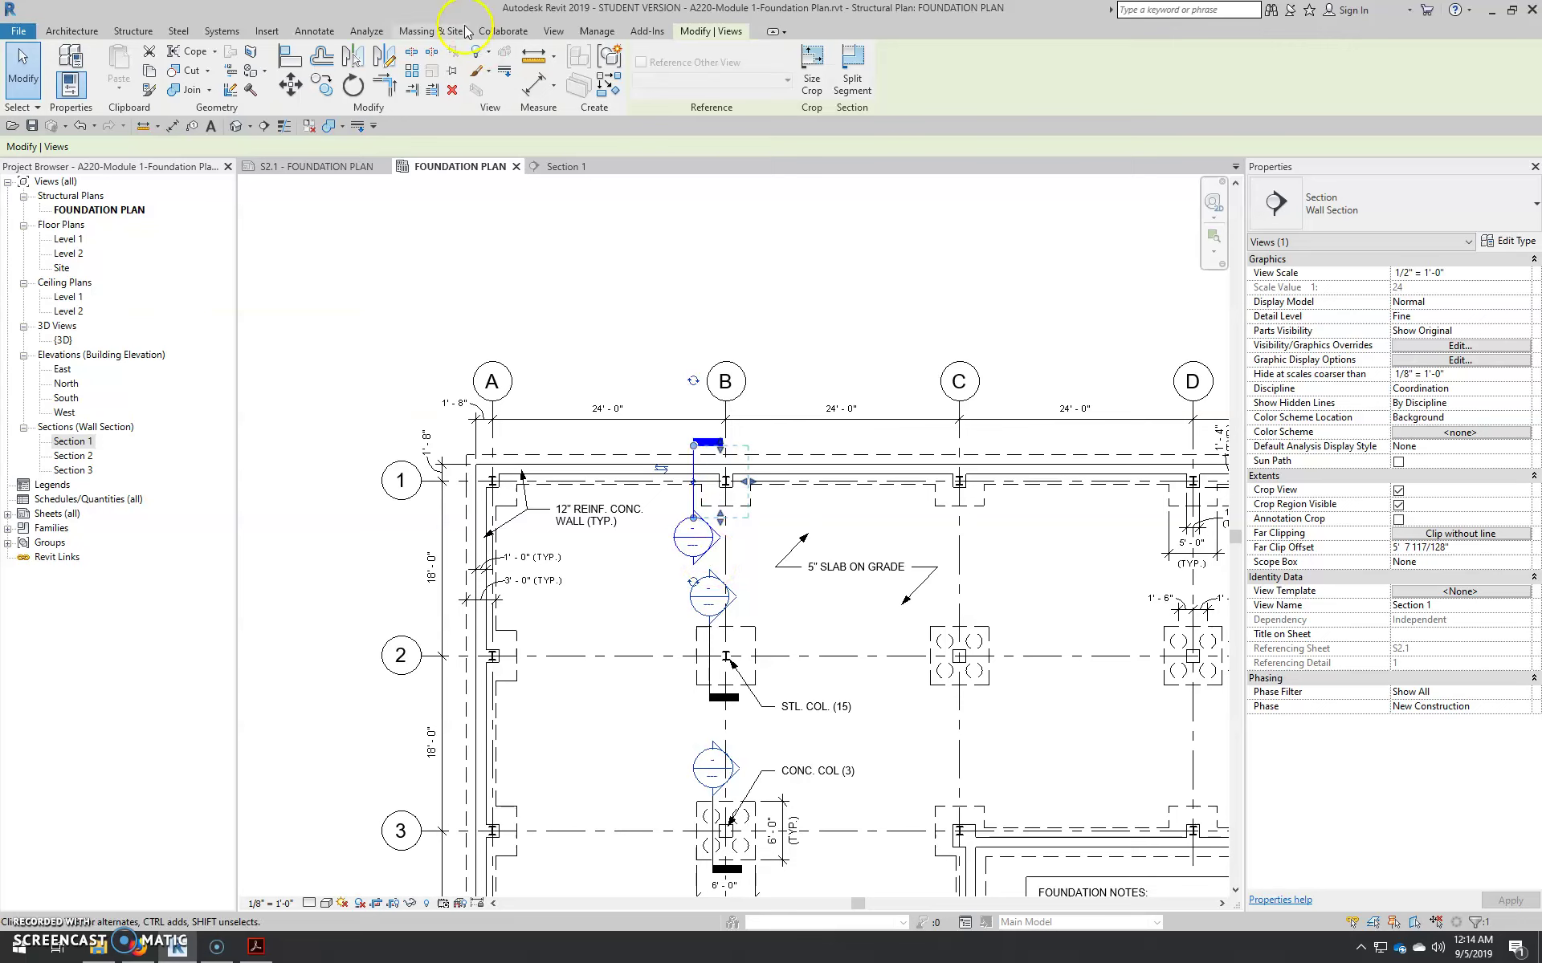
pyautogui.click(552, 32)
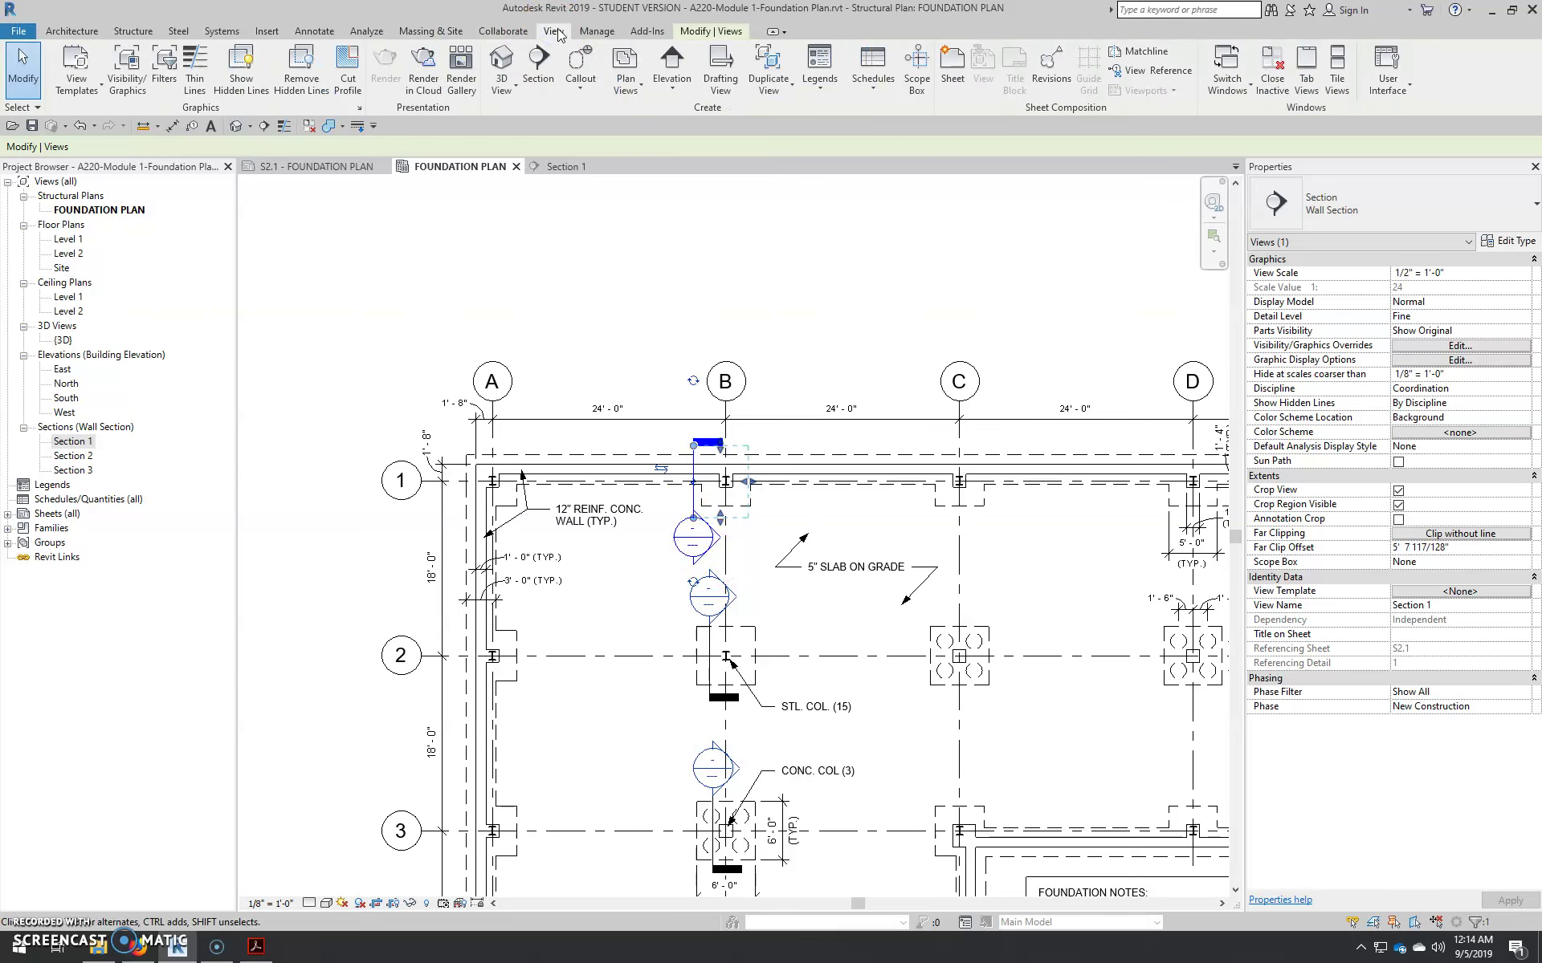
pyautogui.click(671, 65)
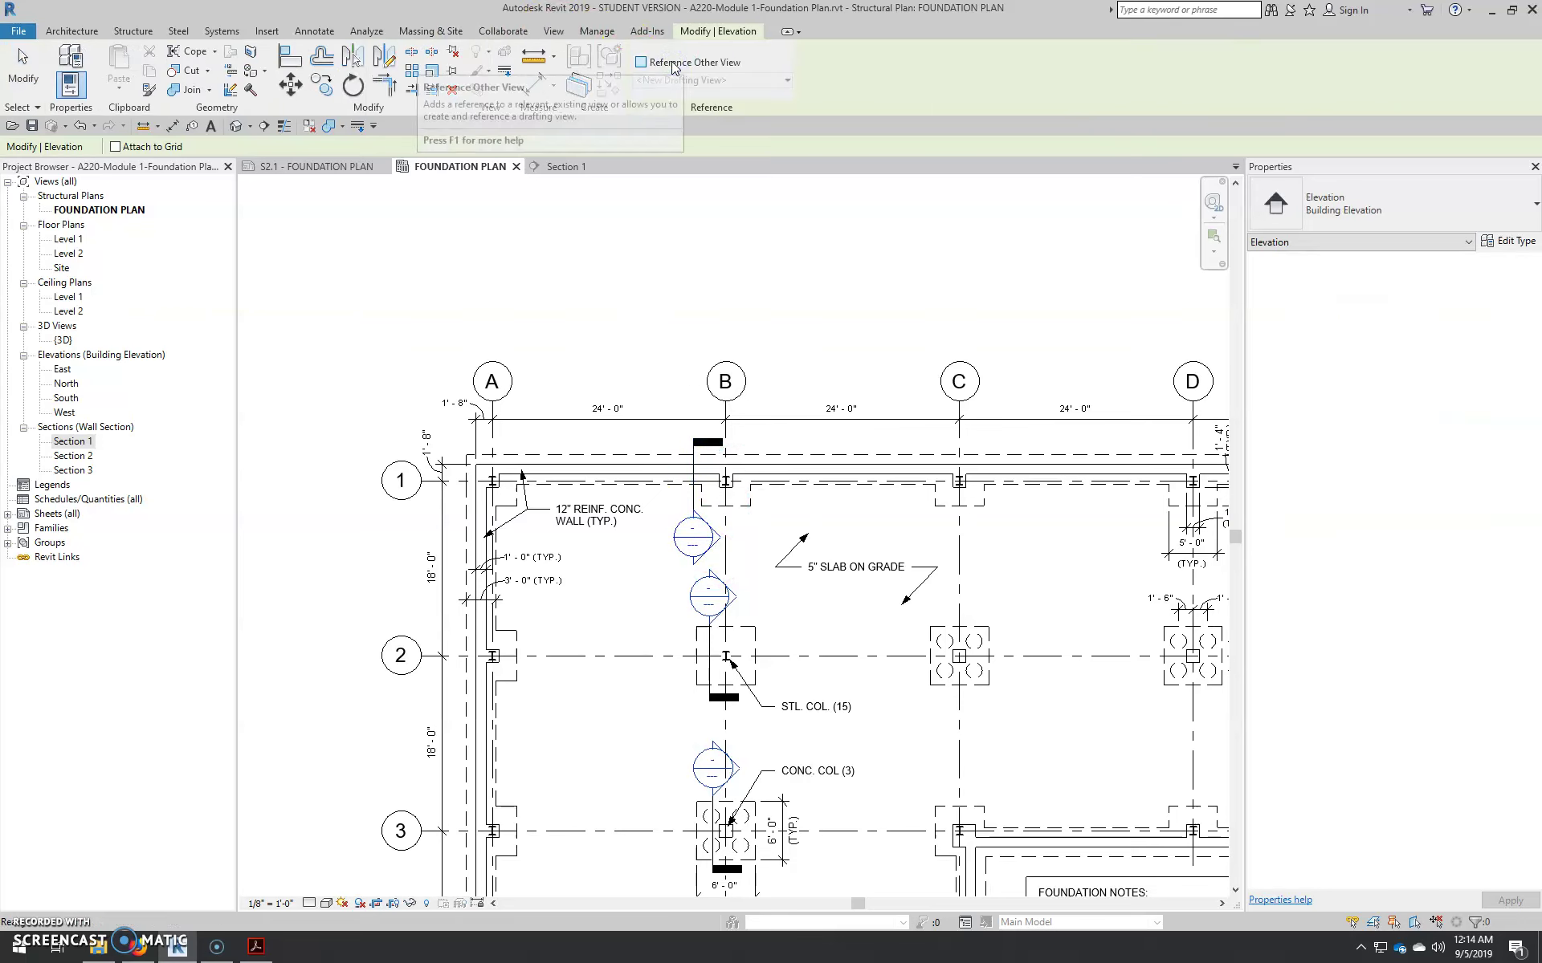
pyautogui.scroll(3, 827, 654)
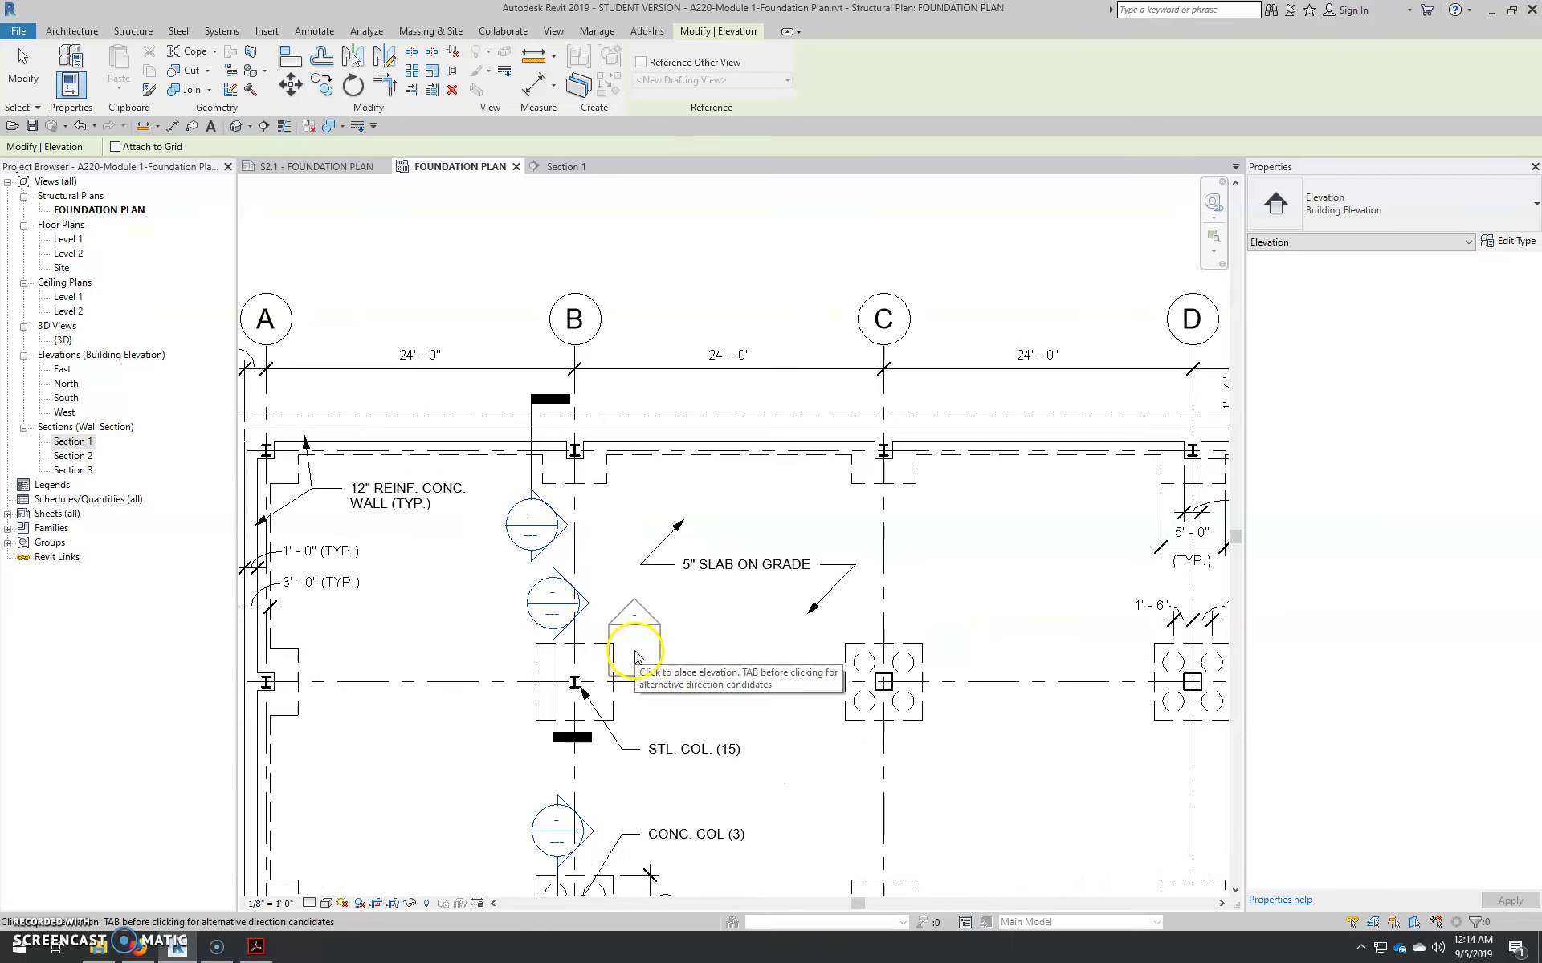
pyautogui.scroll(-2, 516, 628)
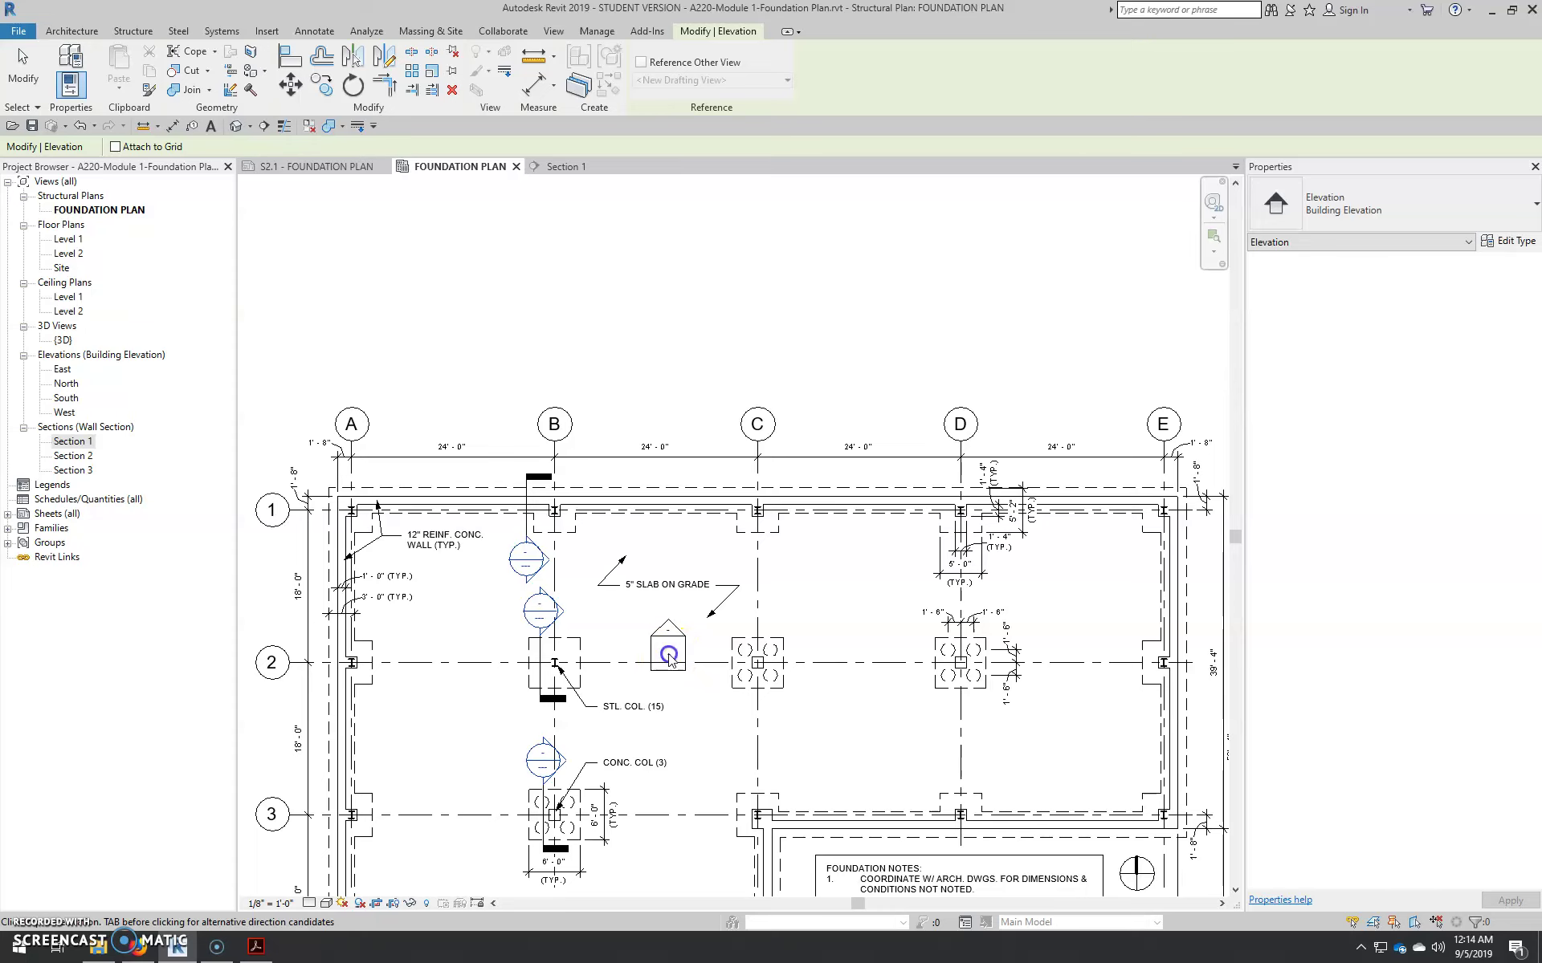
pyautogui.click(669, 657)
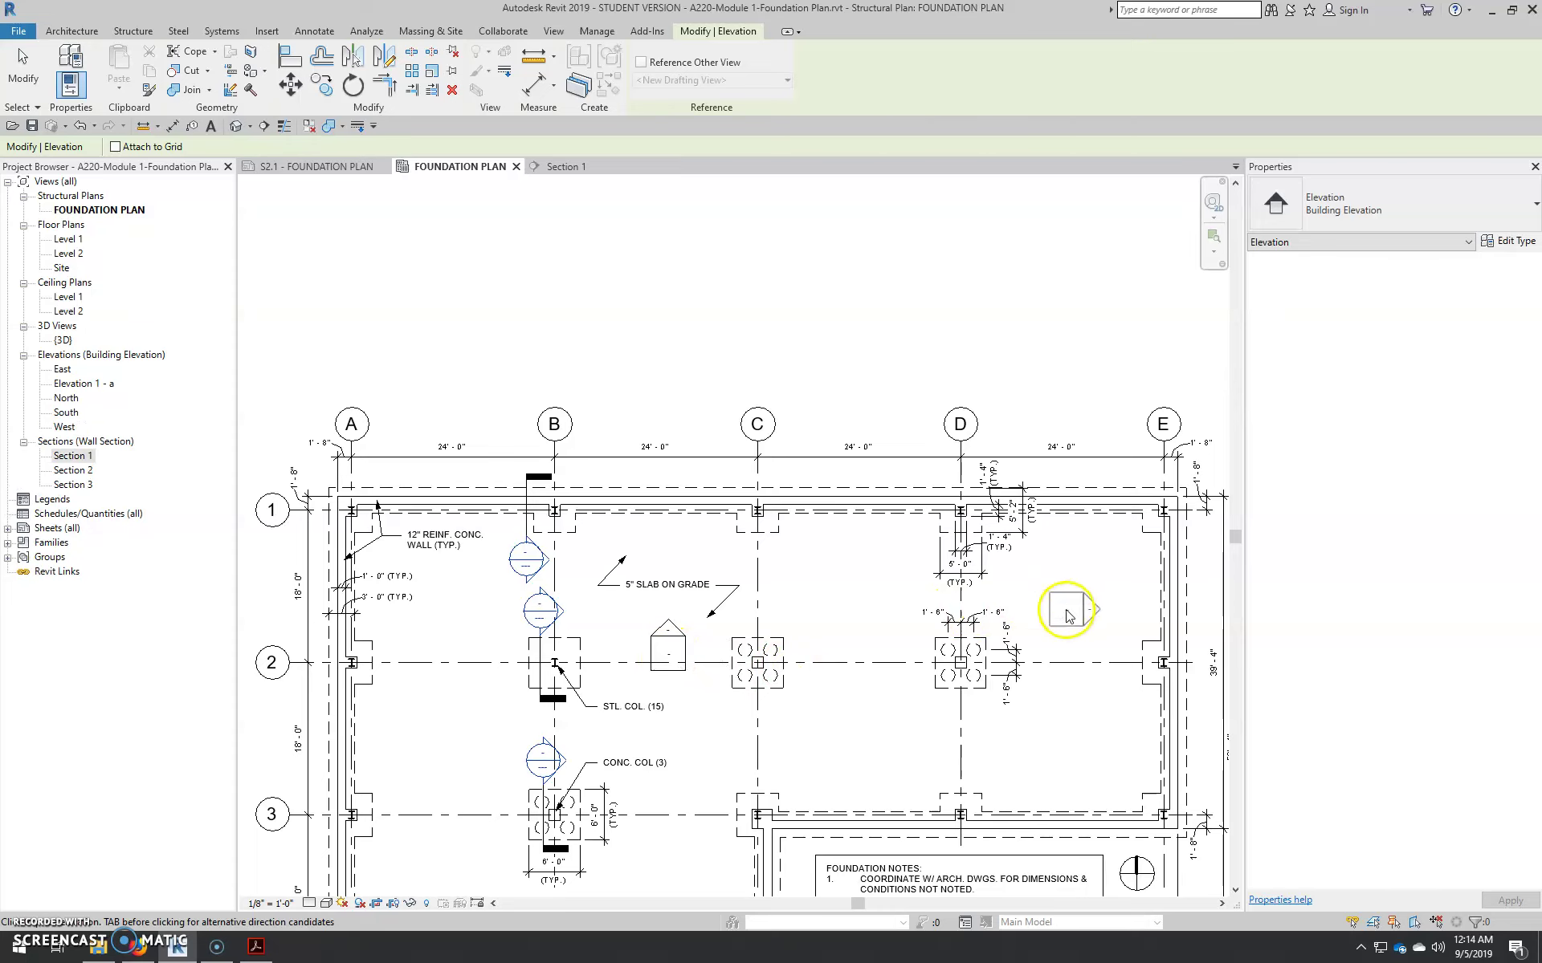
pyautogui.moveTo(581, 772); pyautogui.dragTo(733, 488, button='middle')
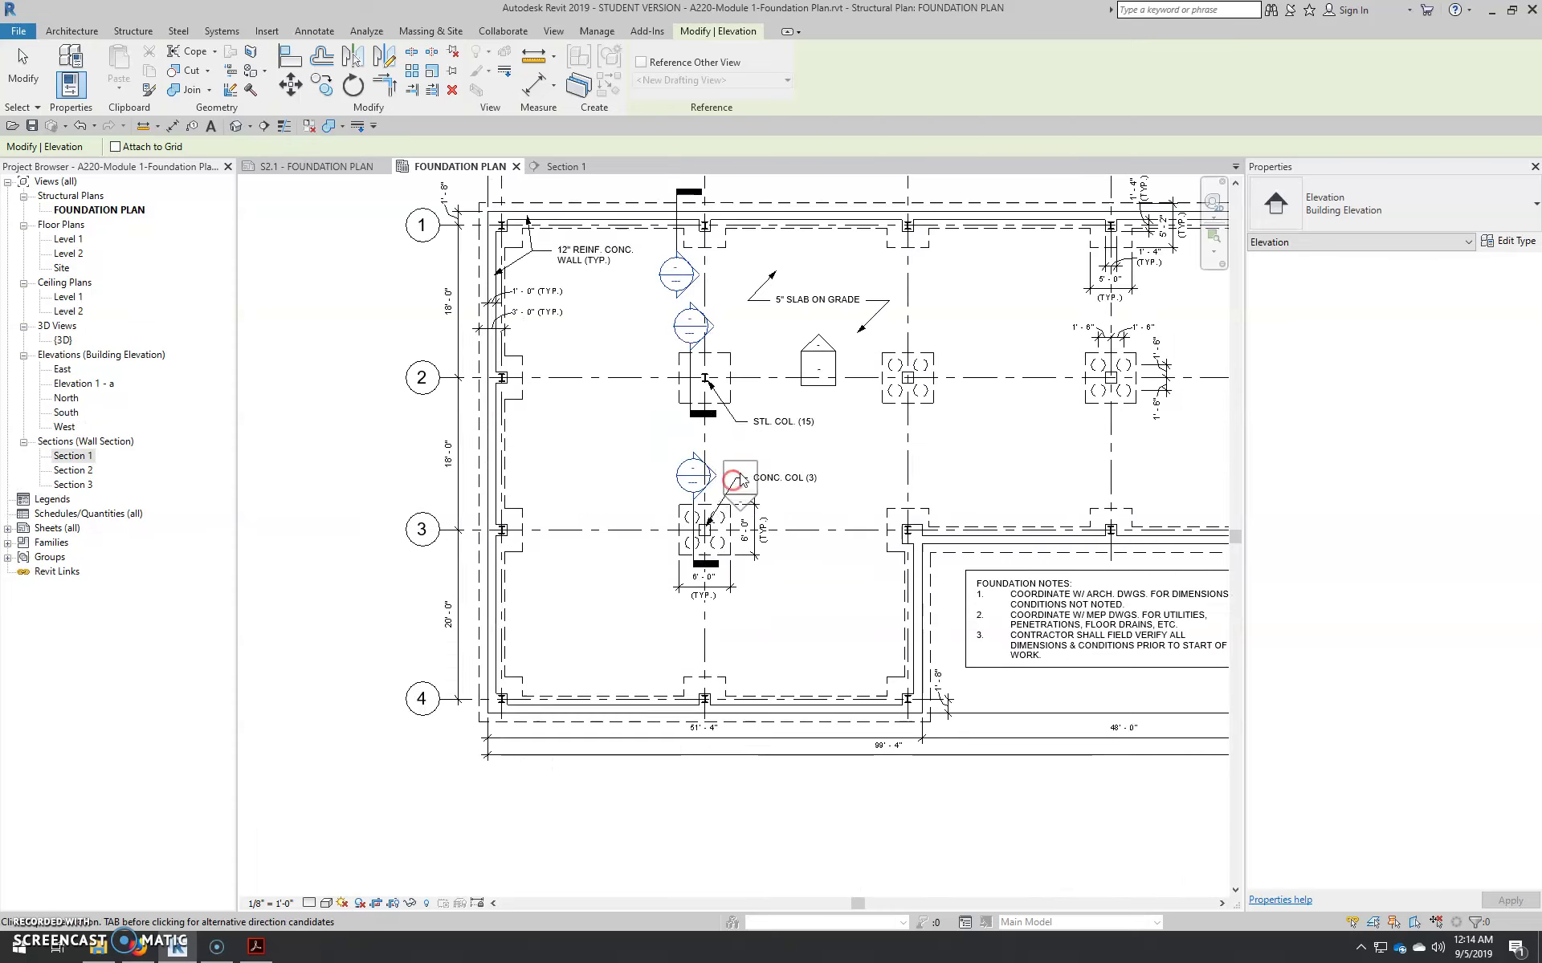
pyautogui.moveTo(589, 465); pyautogui.dragTo(571, 665, button='middle')
pyautogui.scroll(1, 825, 547)
pyautogui.scroll(1, 824, 548)
pyautogui.press('Escape')
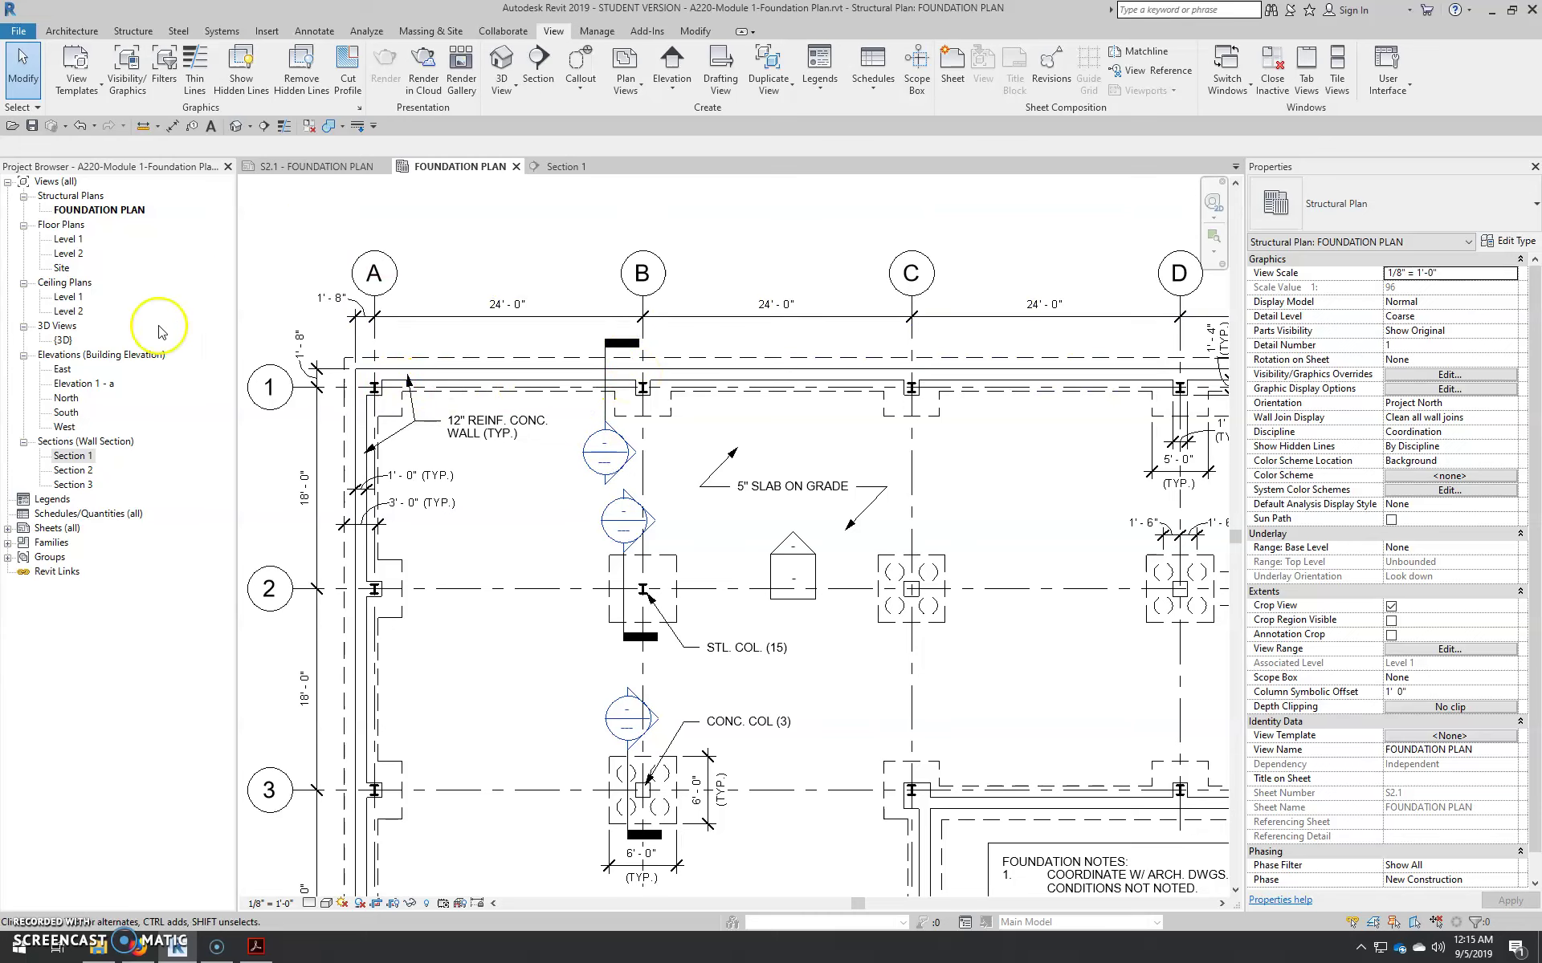
# Open the newly placed elevation view, Elevation 1 - a
pyautogui.click(97, 385)
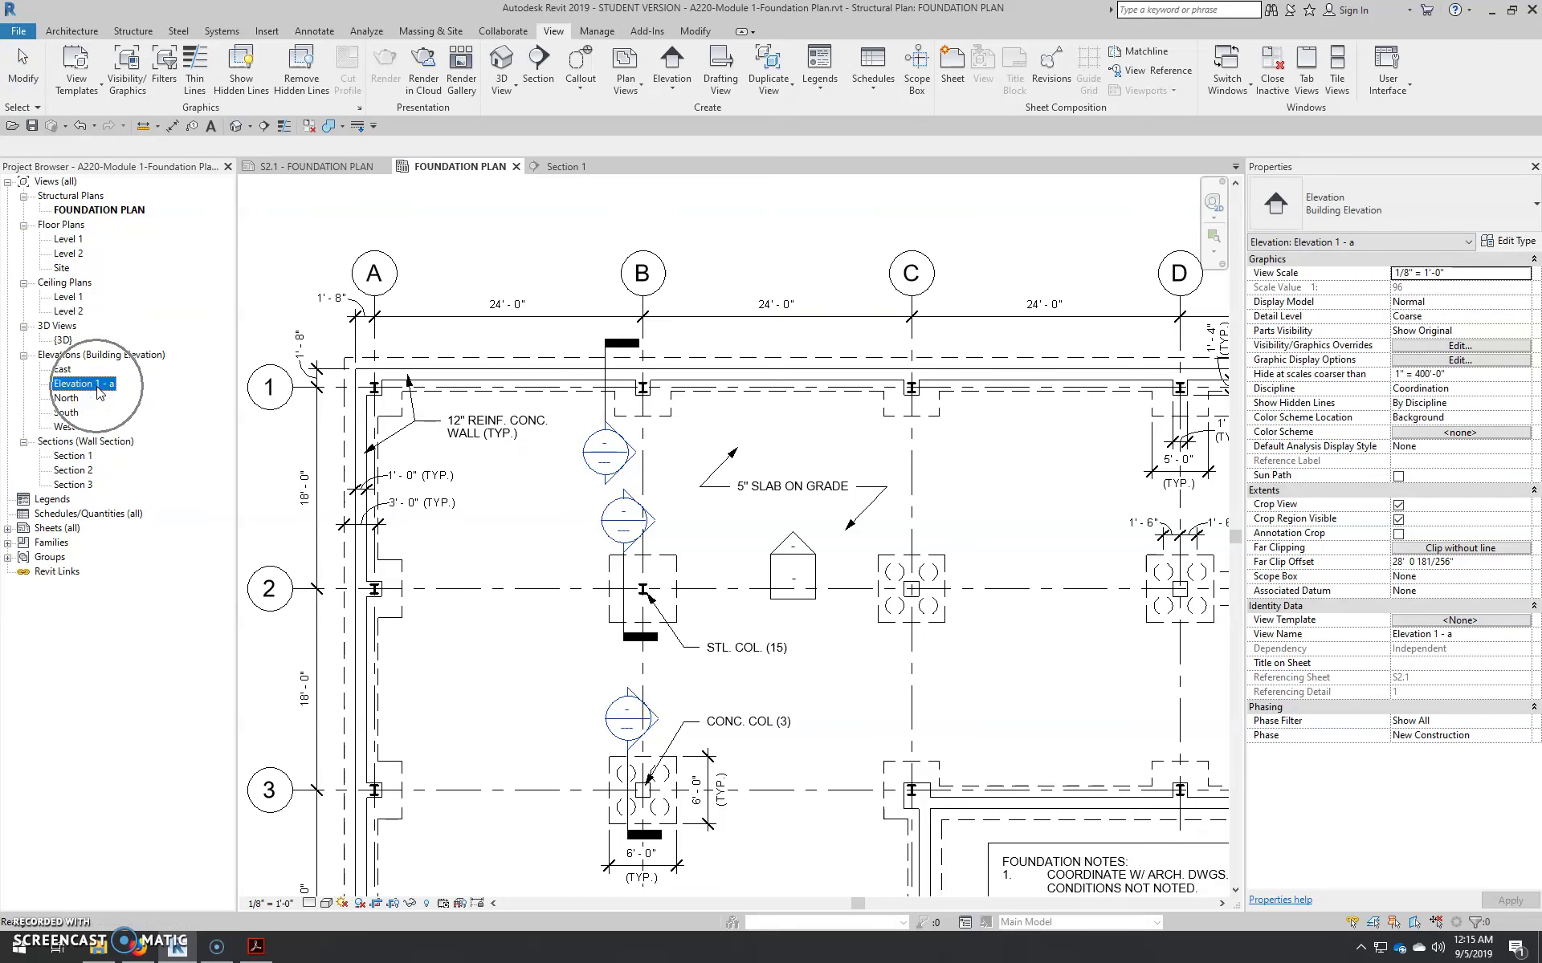
pyautogui.doubleClick(87, 386)
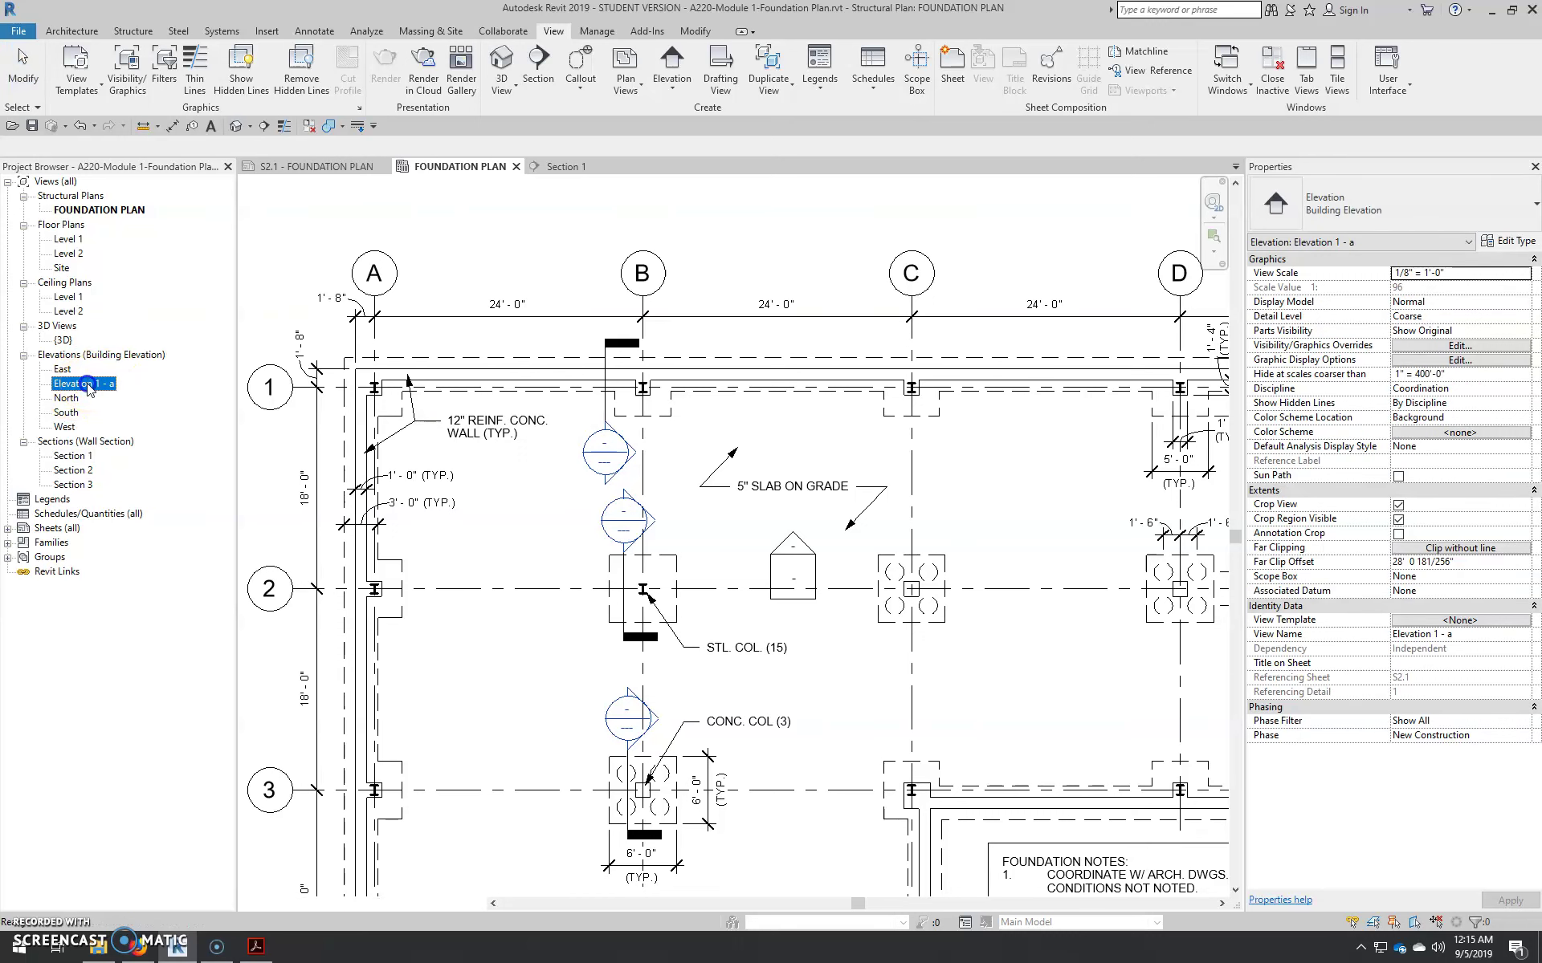
# Move the Elevation 1 - a cut line in the Foundation Plan north of the grid 2 column footings, and adjust its far clip extent
pyautogui.moveTo(634, 607); pyautogui.dragTo(706, 688, button='middle')
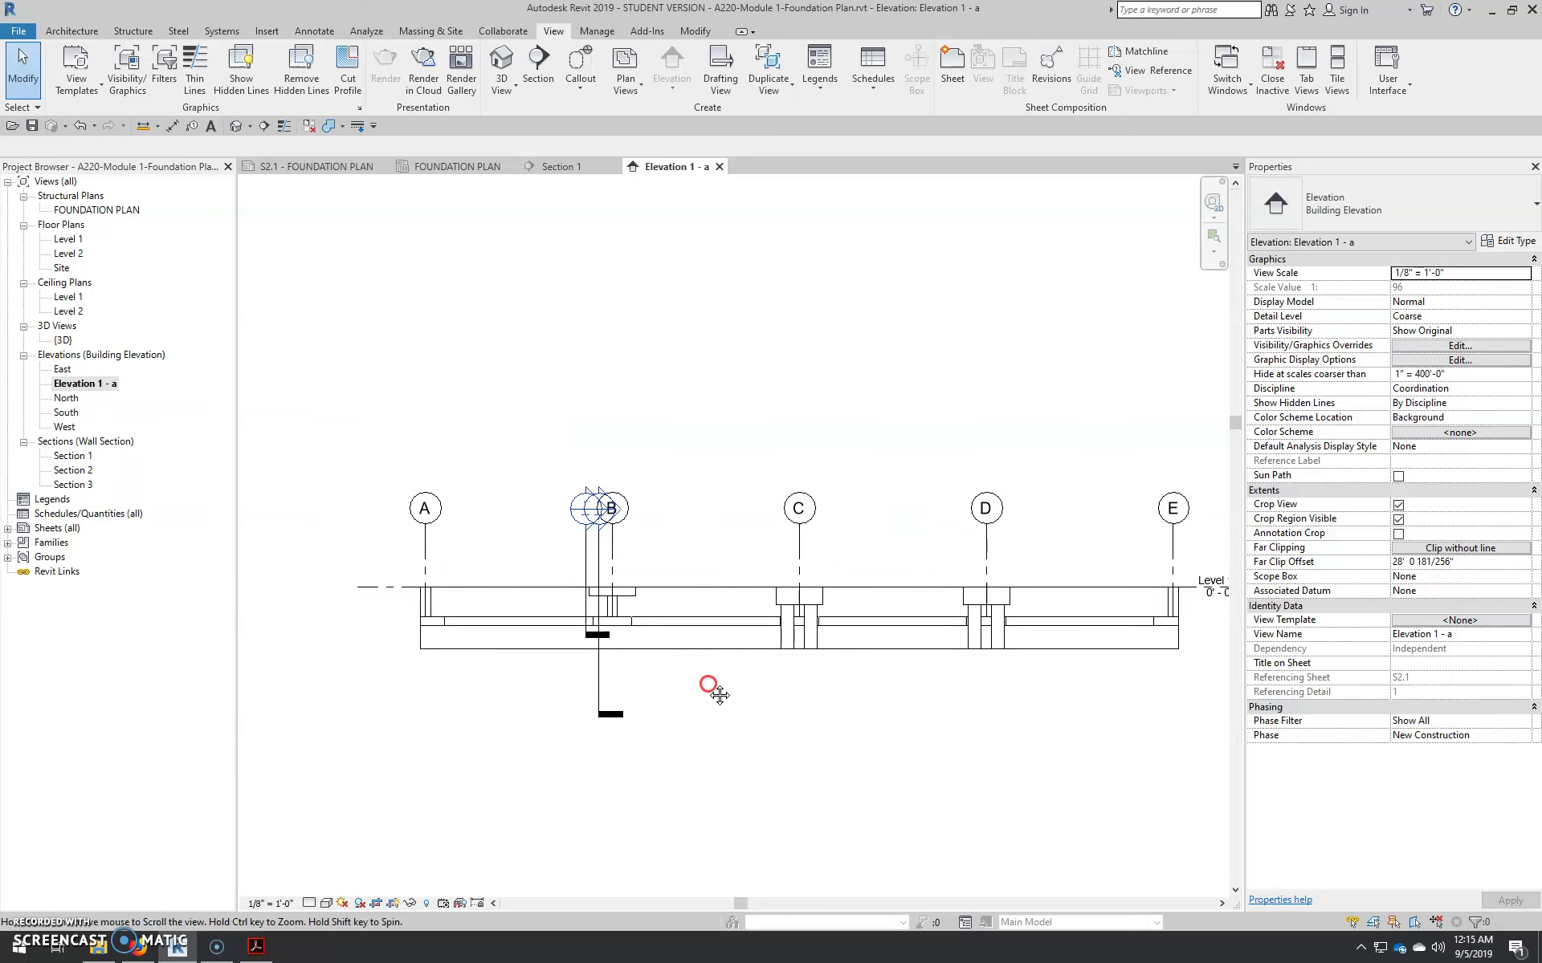
pyautogui.scroll(2, 603, 654)
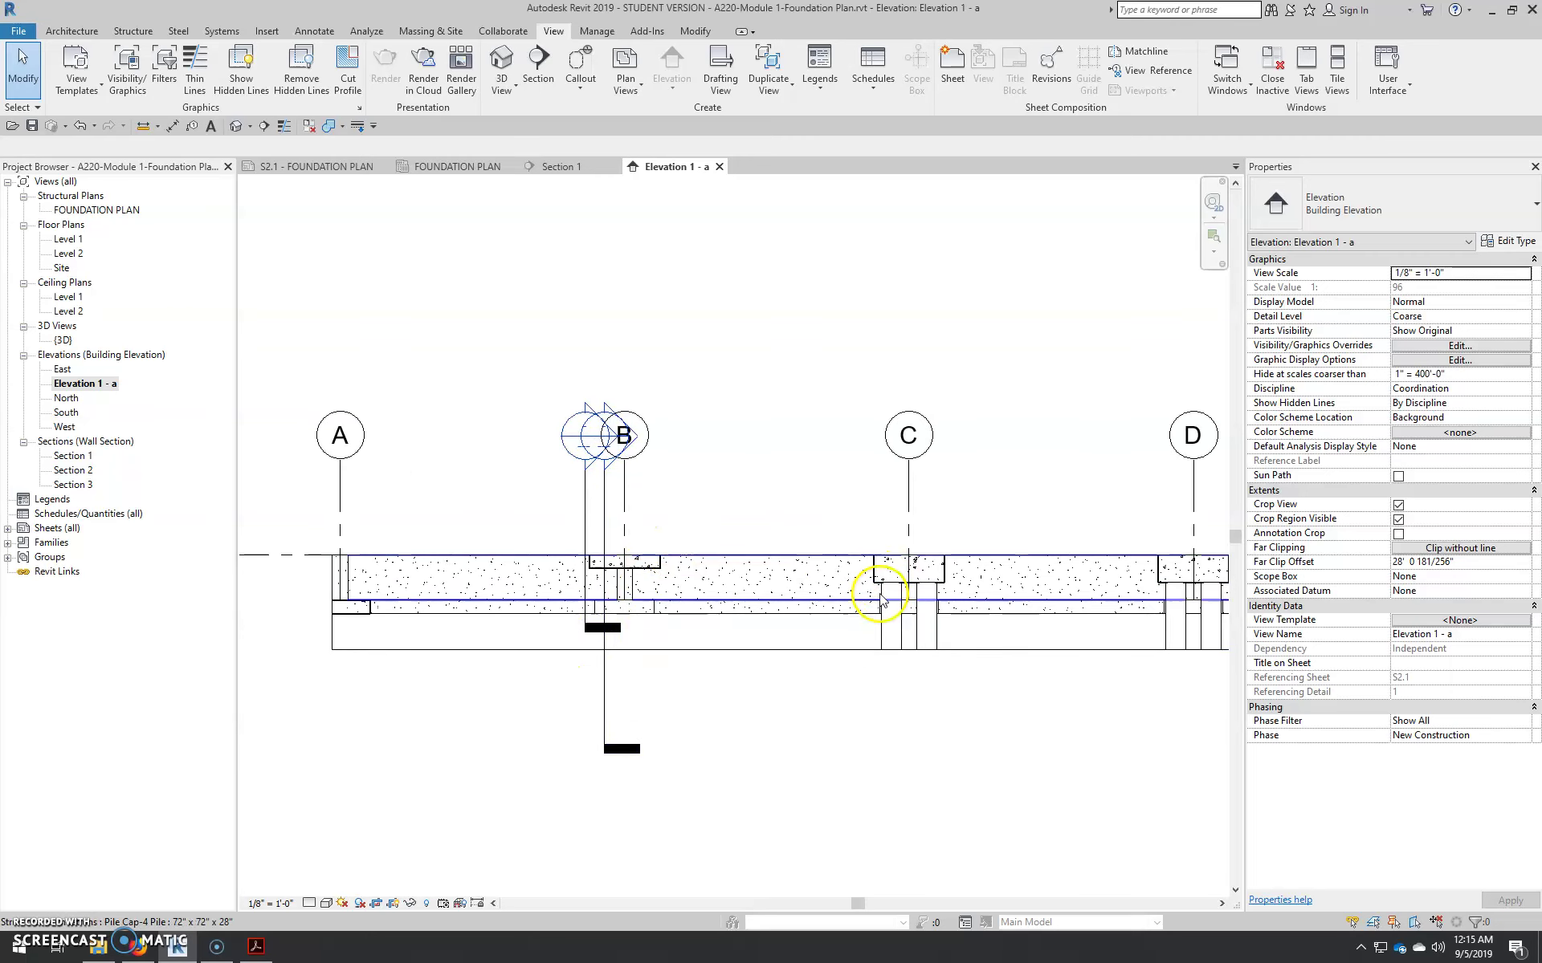
pyautogui.scroll(-2, 916, 610)
pyautogui.moveTo(562, 640); pyautogui.dragTo(647, 654, button='middle')
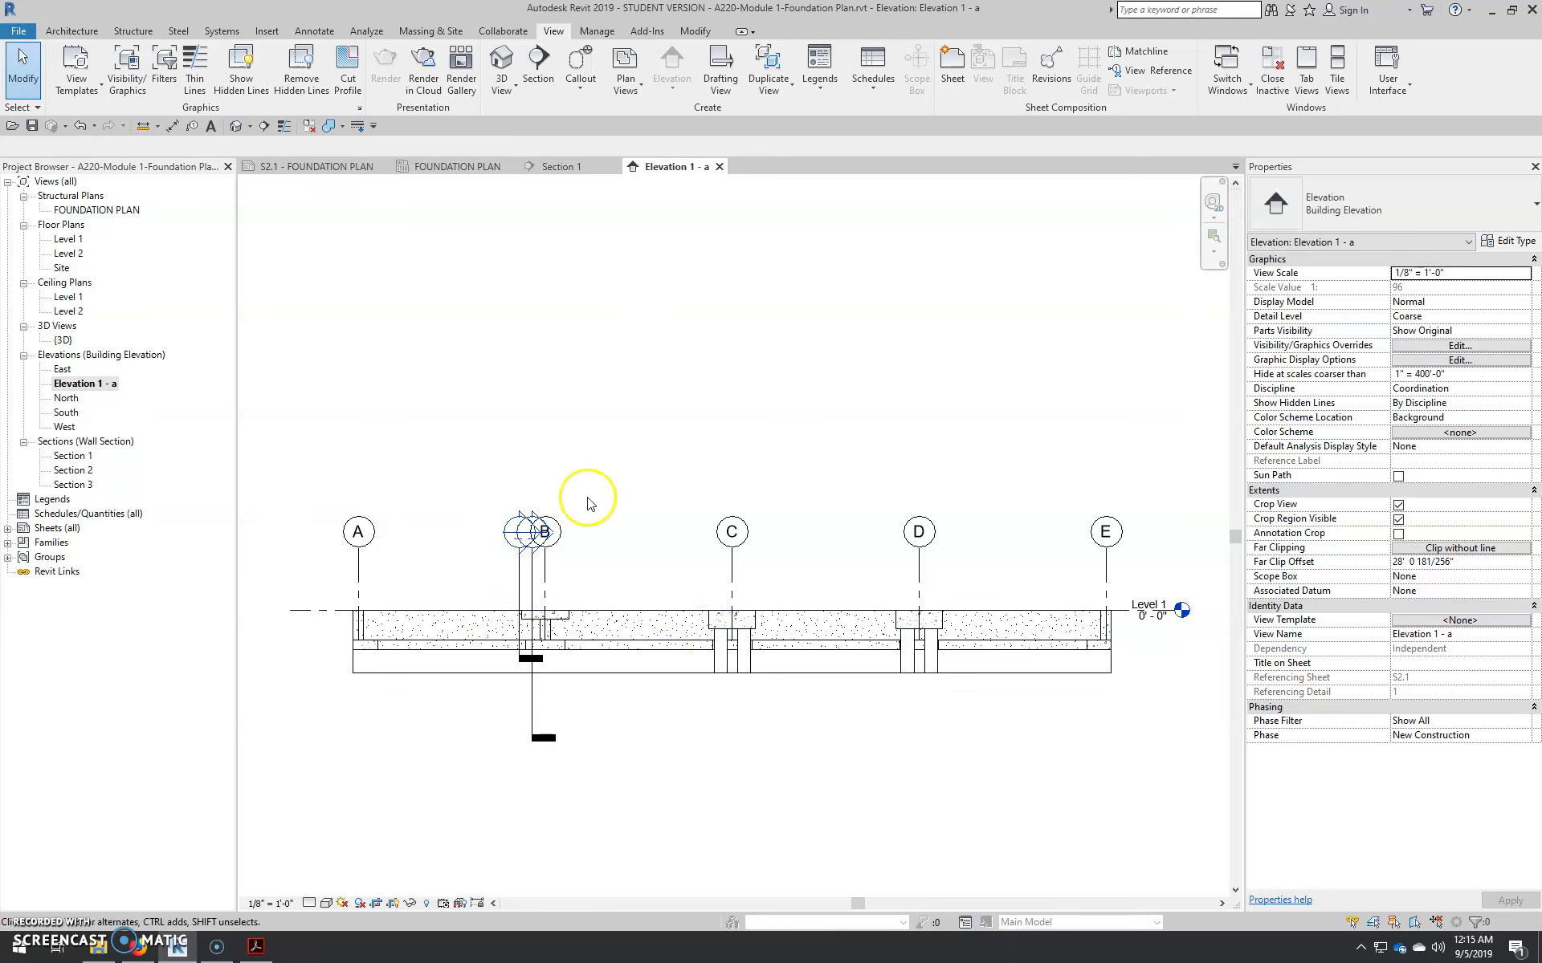
pyautogui.click(442, 168)
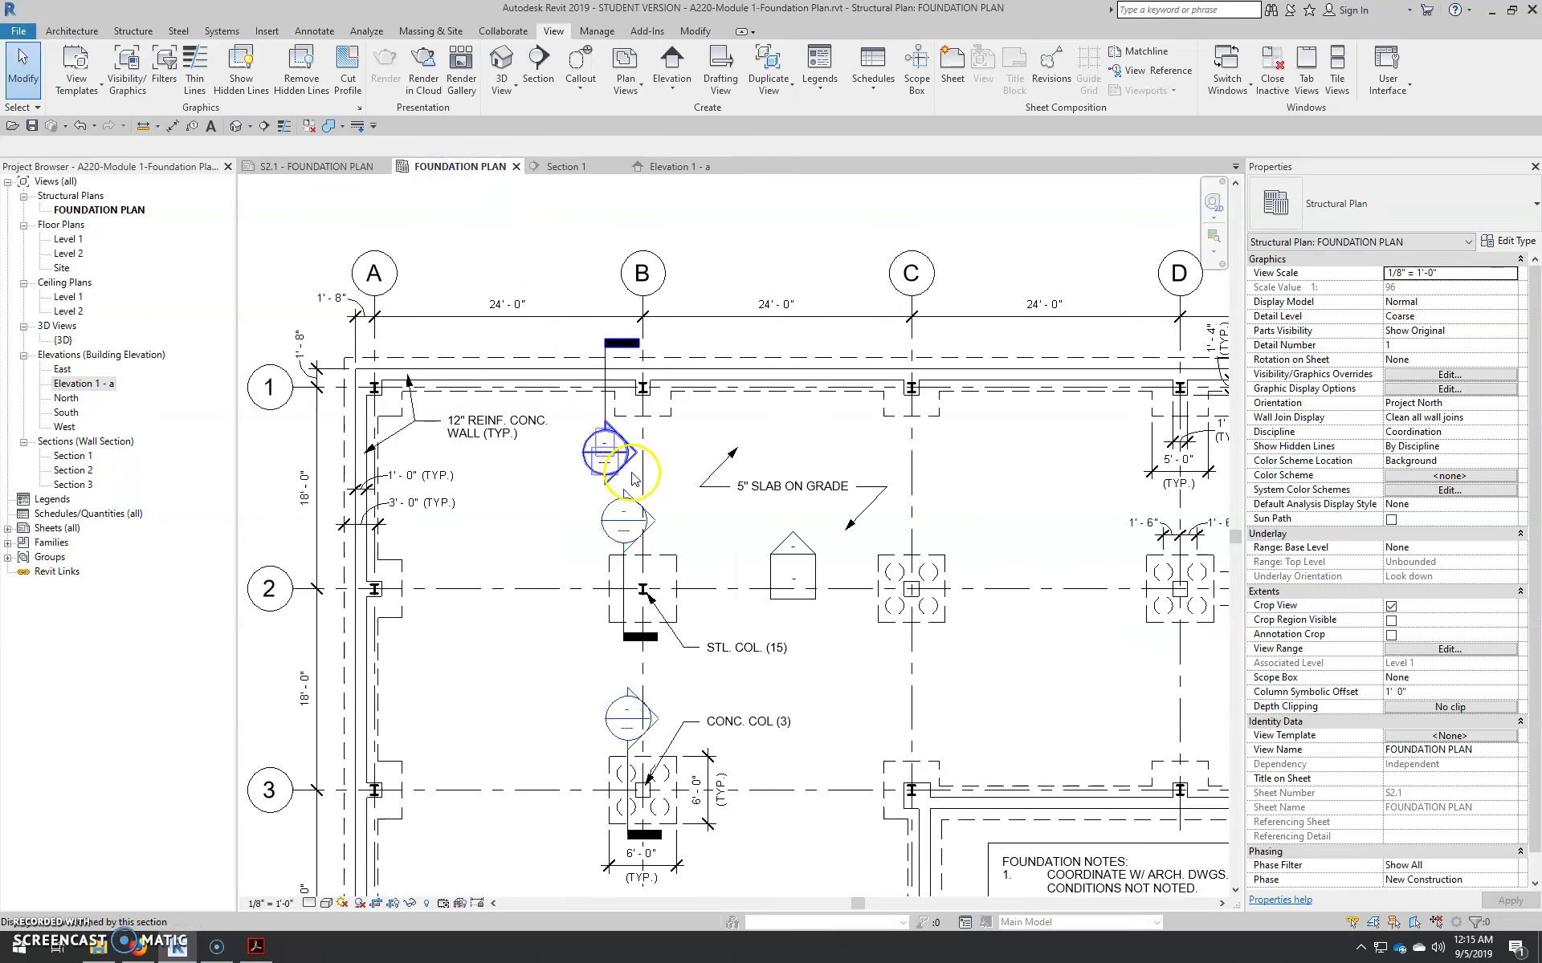
pyautogui.click(795, 549)
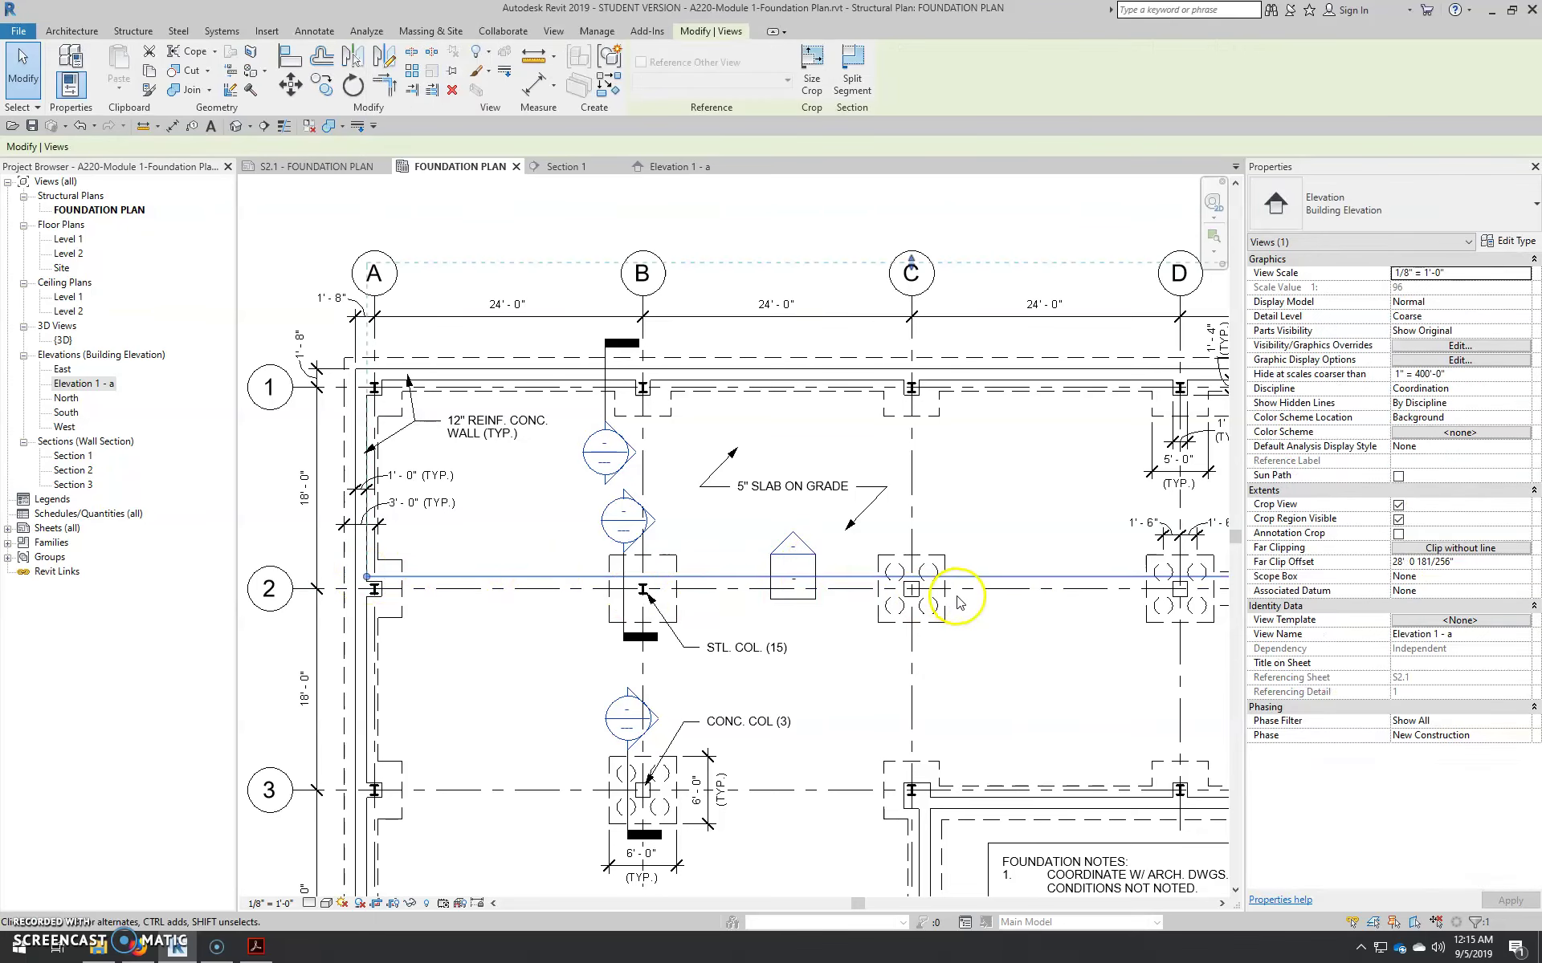
pyautogui.moveTo(1086, 597); pyautogui.dragTo(740, 636, button='middle')
pyautogui.moveTo(515, 623); pyautogui.dragTo(846, 626, button='middle')
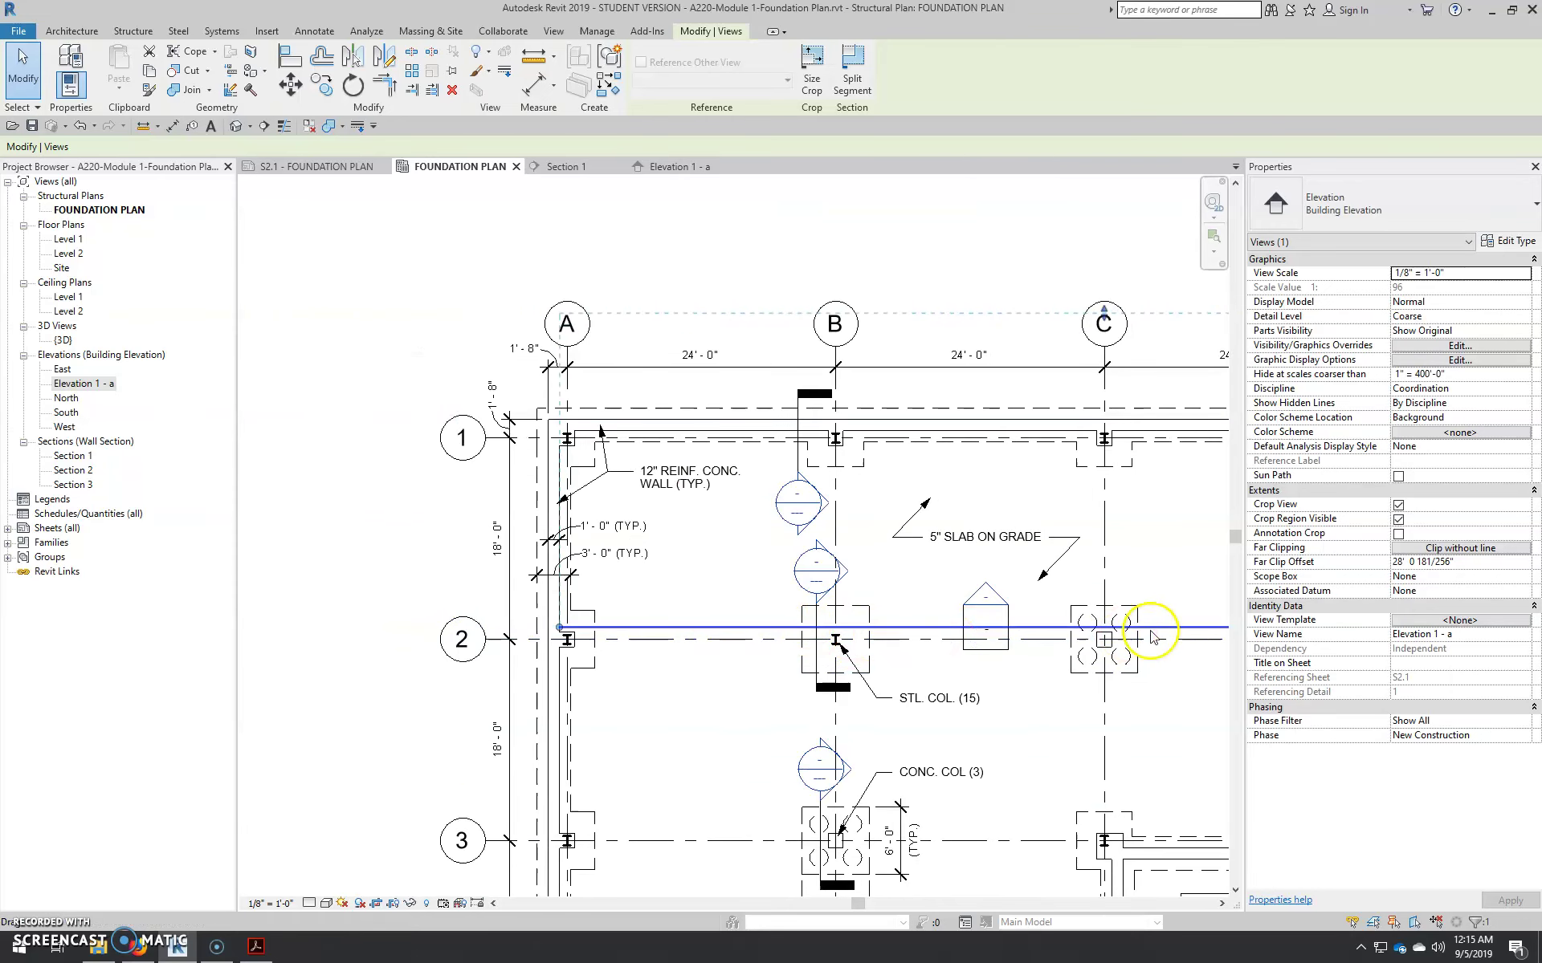
pyautogui.moveTo(1181, 635); pyautogui.dragTo(1028, 656, button='middle')
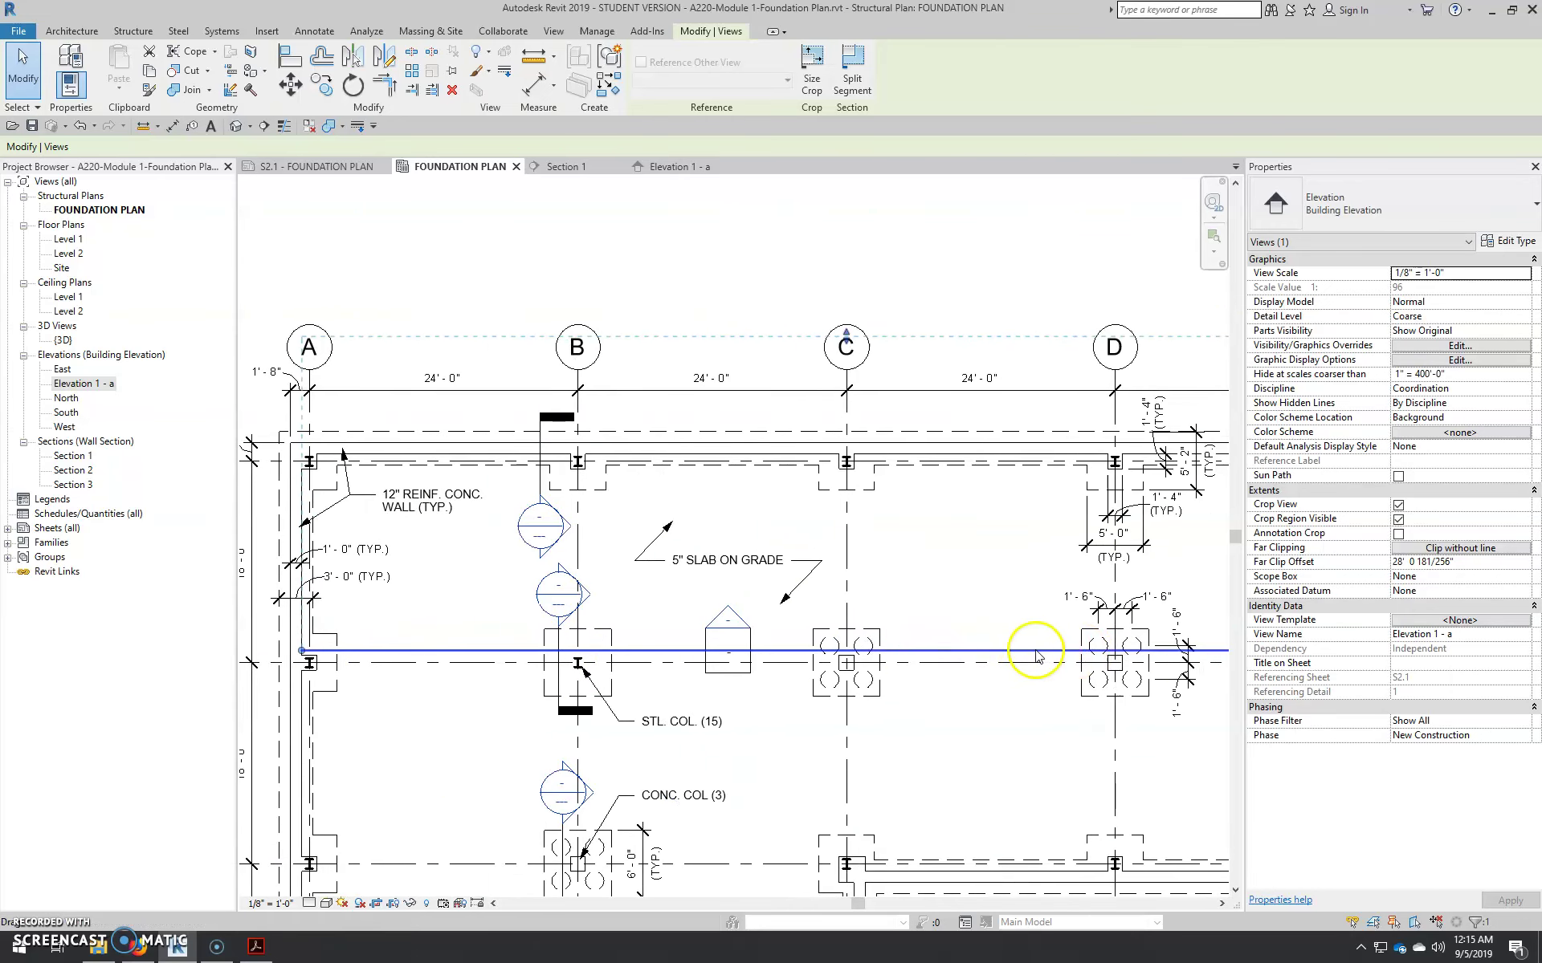
pyautogui.moveTo(499, 648); pyautogui.dragTo(498, 615)
pyautogui.scroll(-3, 498, 616)
pyautogui.click(763, 365)
pyautogui.moveTo(763, 365)
pyautogui.mouseDown()
pyautogui.moveTo(752, 446)
pyautogui.moveTo(737, 371)
pyautogui.mouseUp()
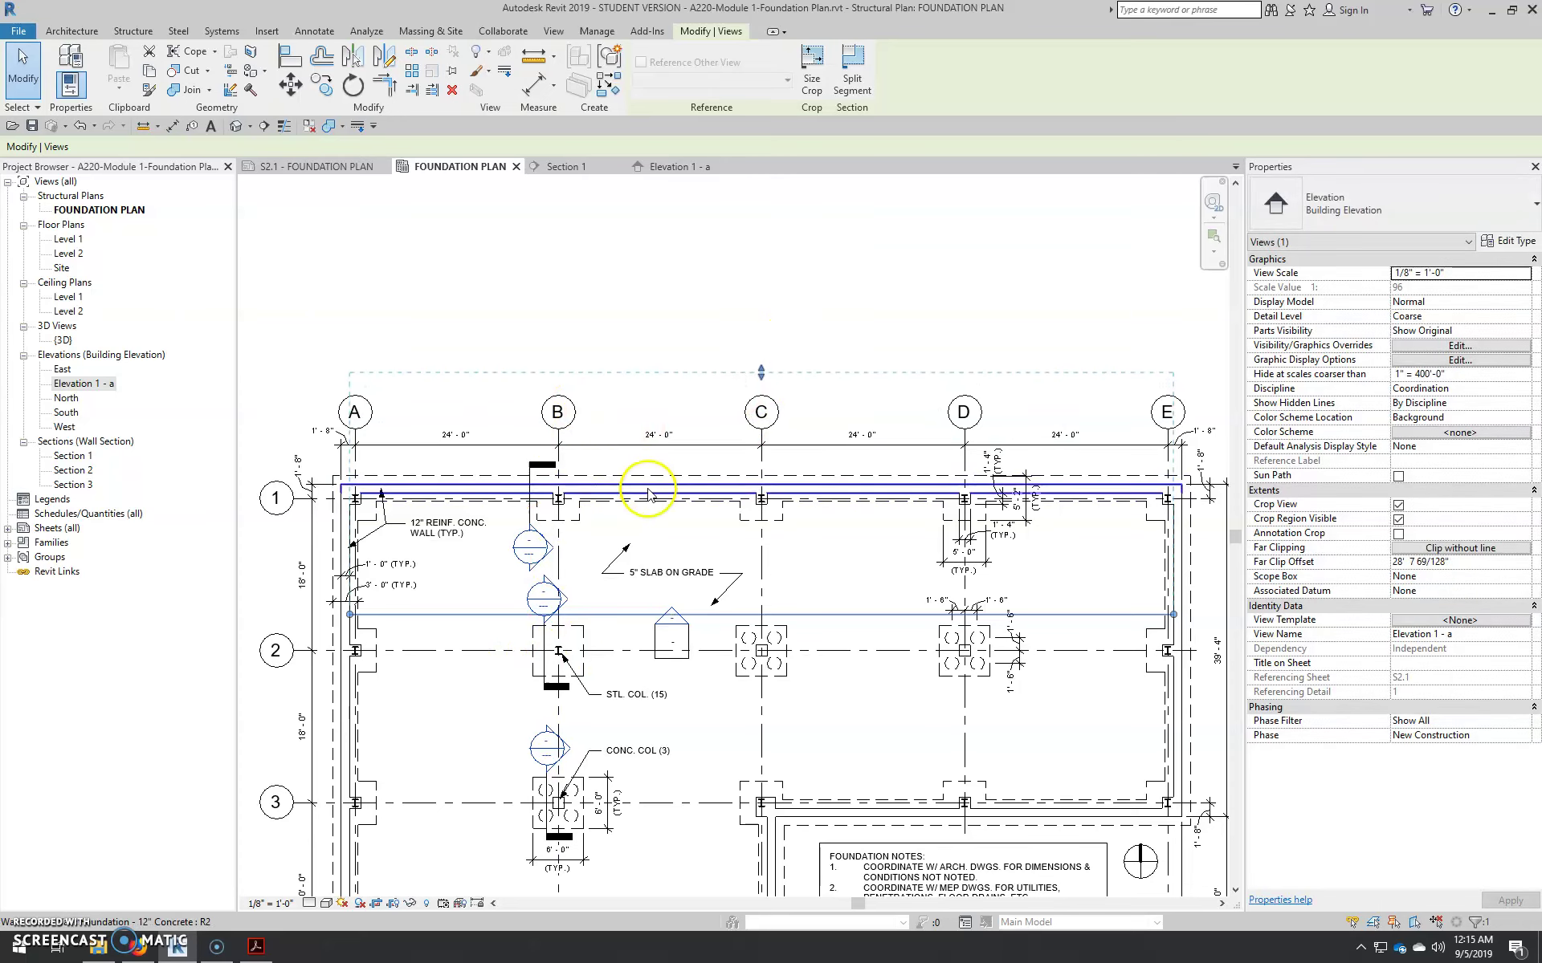
# Place a horizontal wall reveal along the upper part of the 12" concrete foundation wall in Elevation 1 - a
pyautogui.click(688, 166)
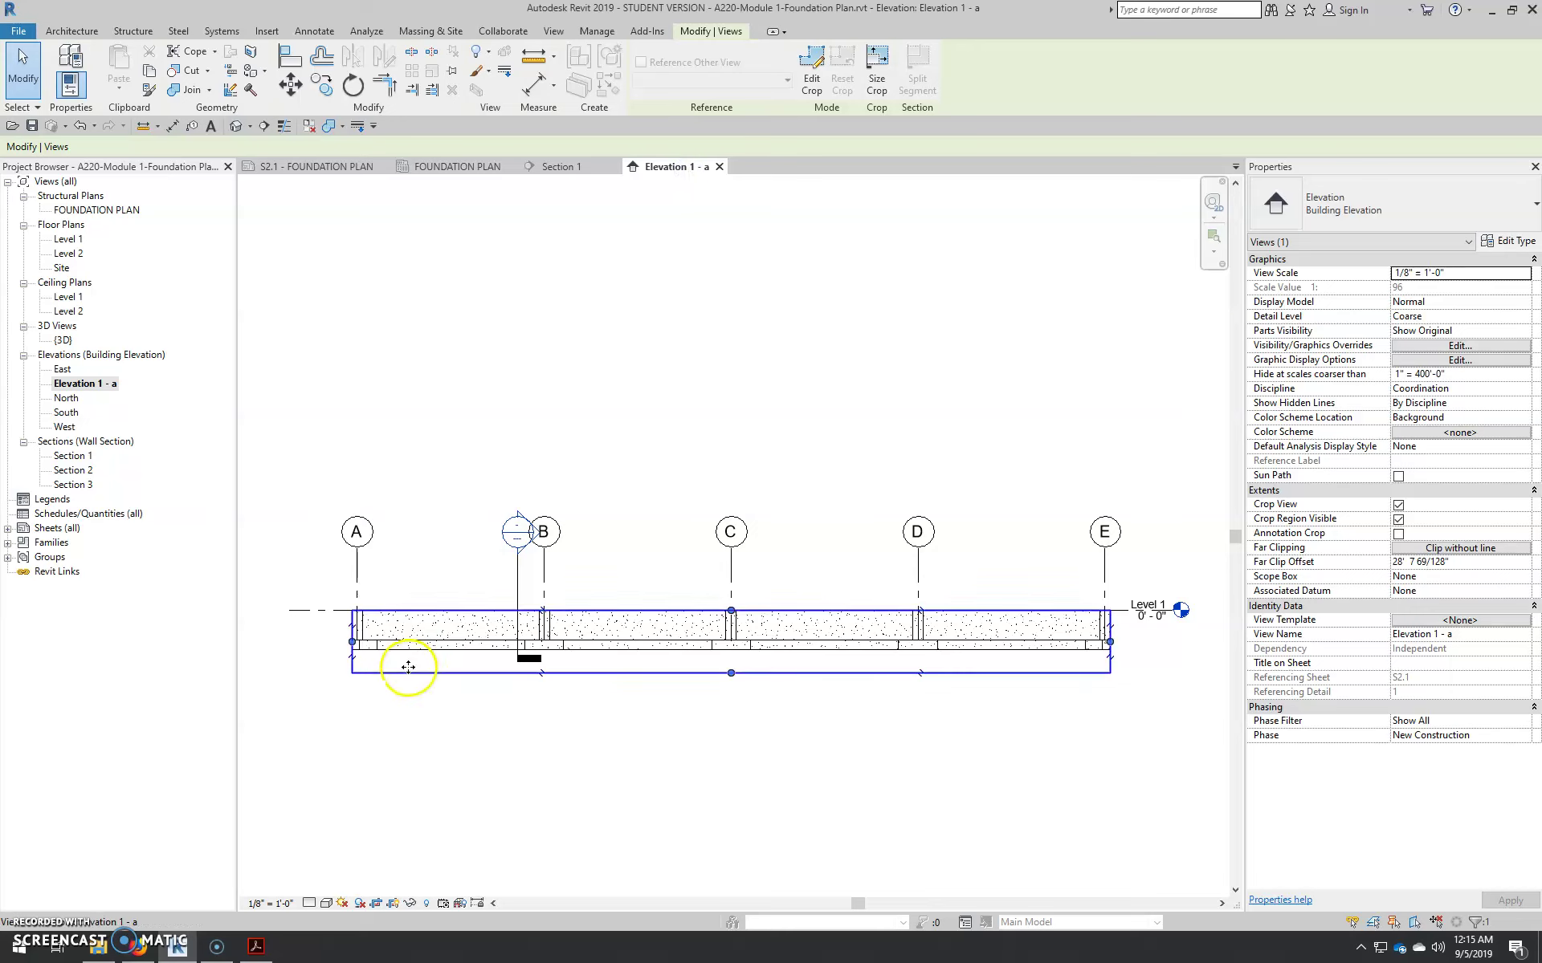
pyautogui.scroll(2, 394, 664)
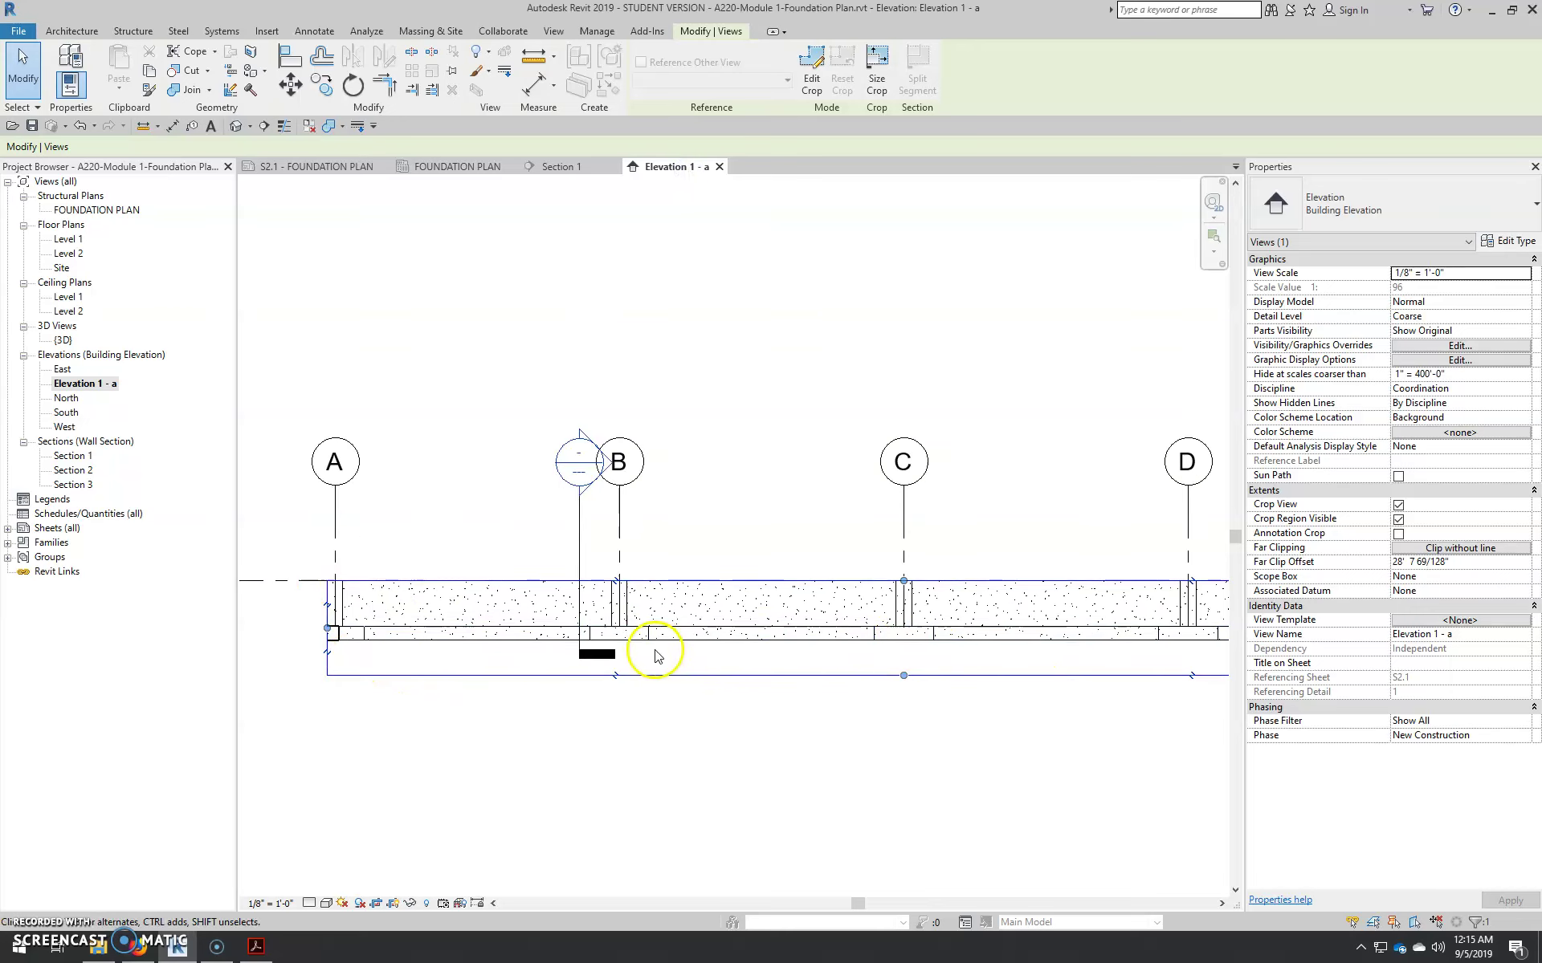
pyautogui.moveTo(378, 622); pyautogui.dragTo(523, 640, button='middle')
pyautogui.scroll(2, 658, 664)
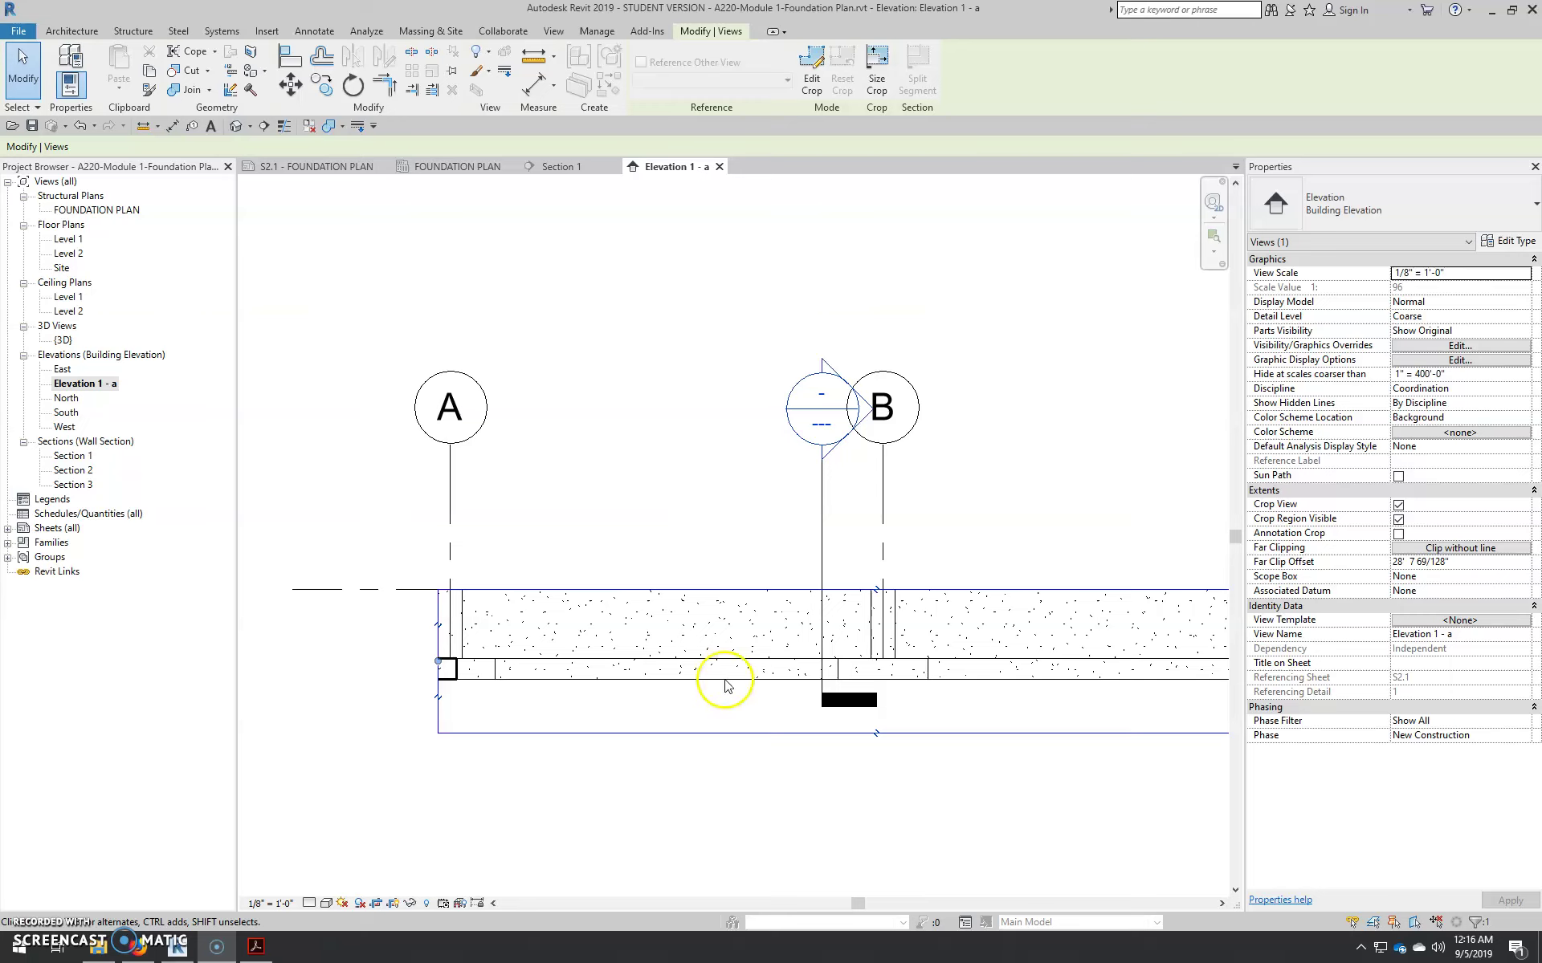
pyautogui.click(128, 32)
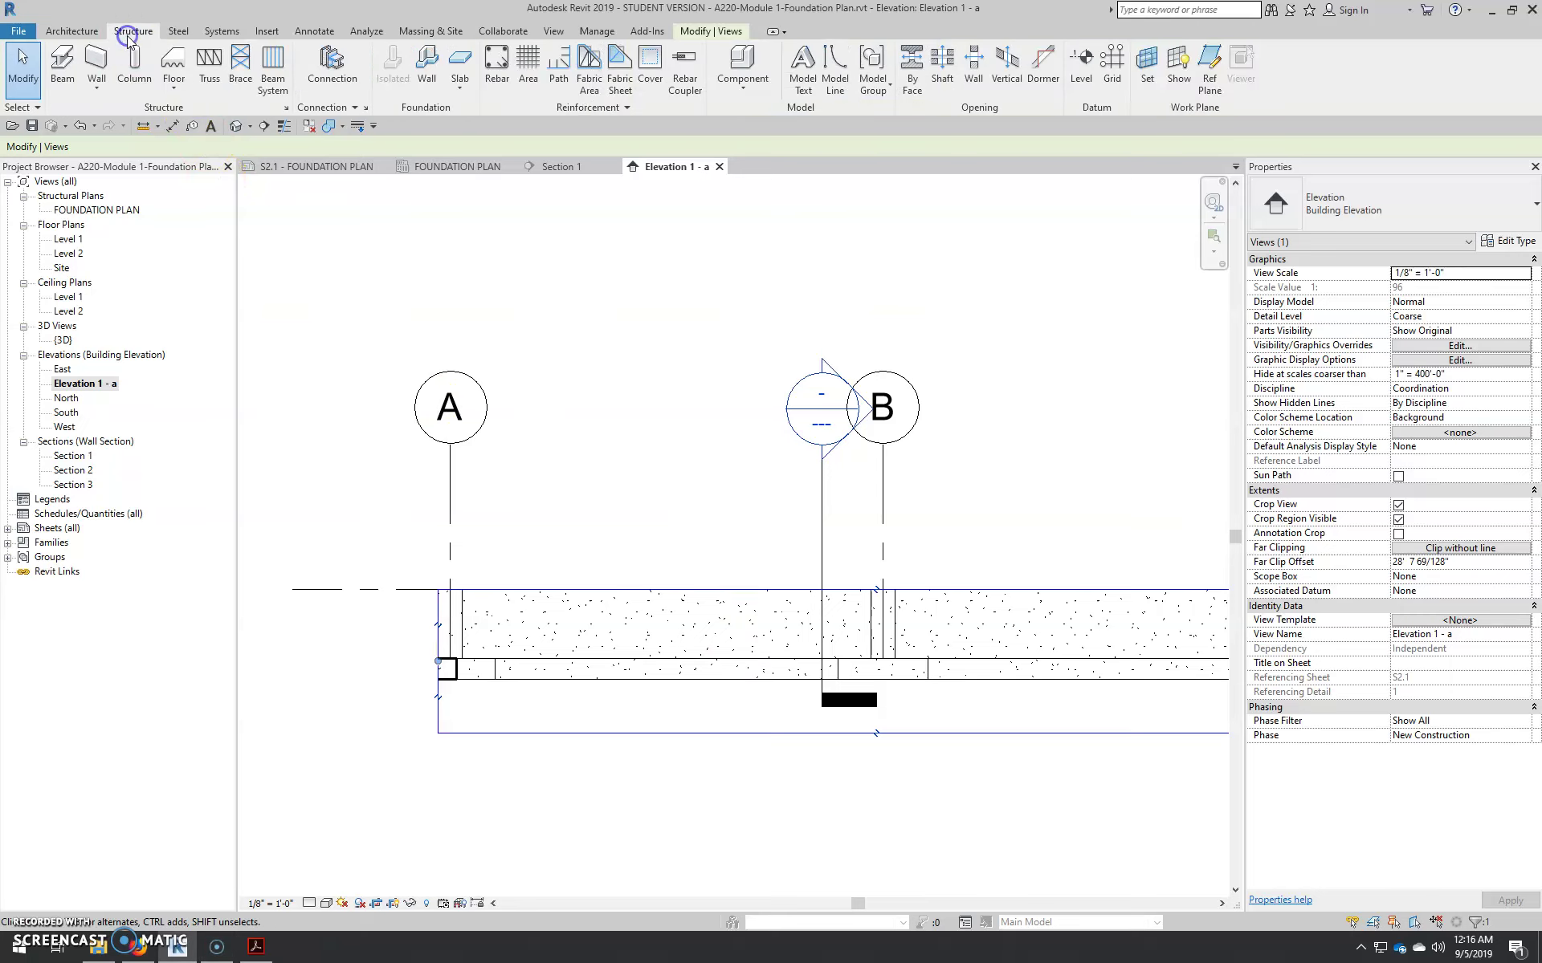
pyautogui.click(96, 86)
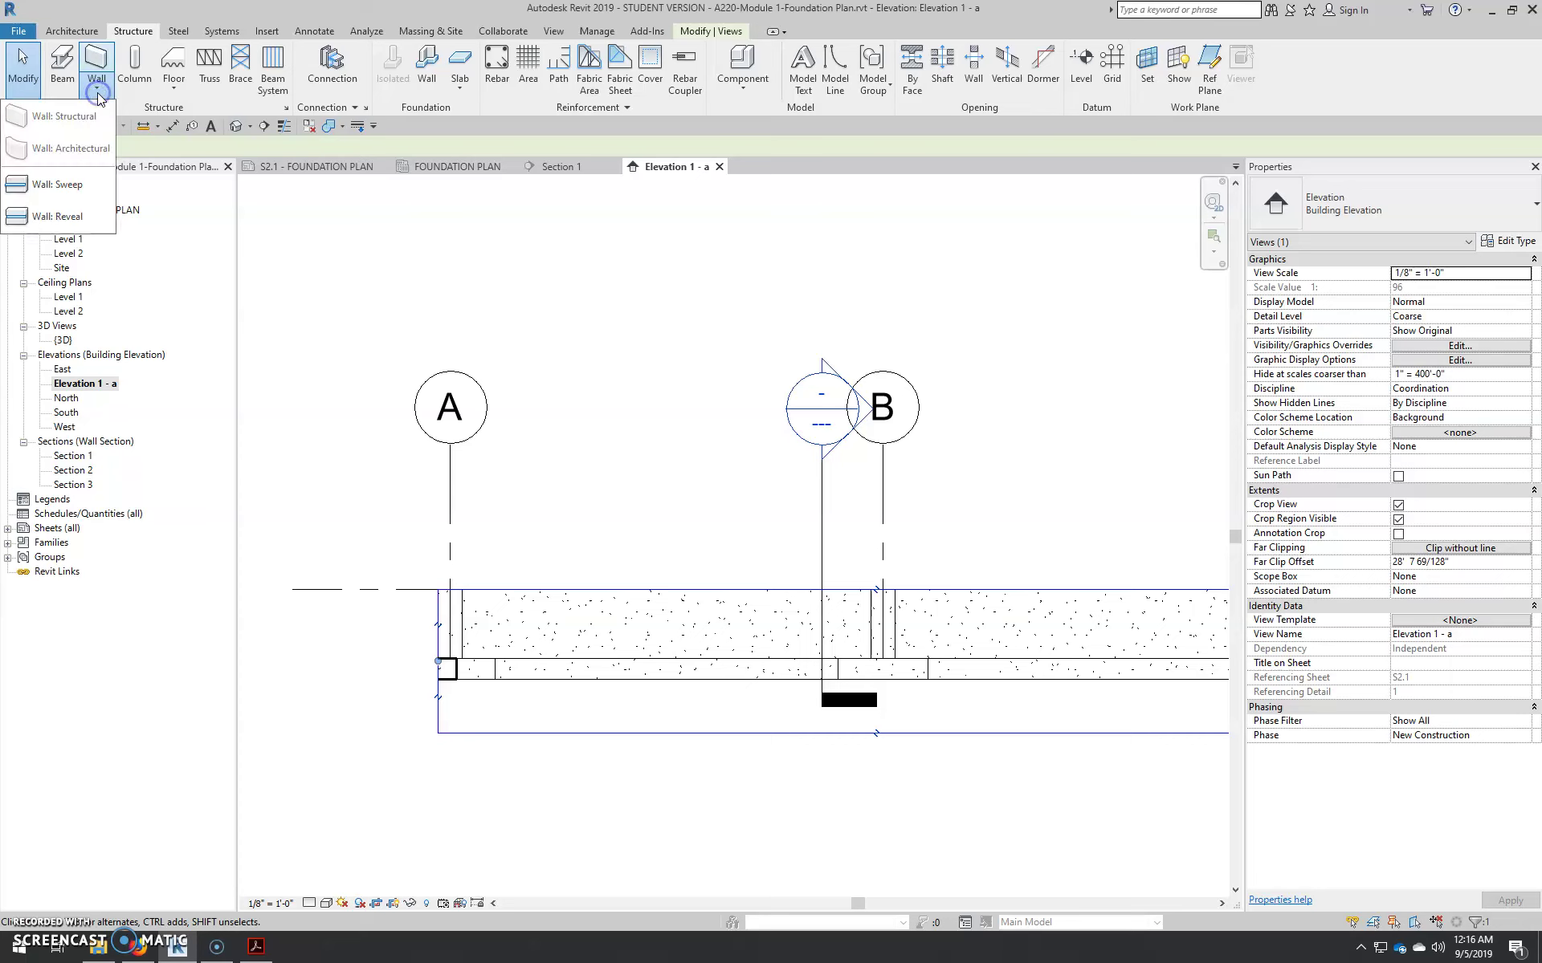
pyautogui.click(60, 215)
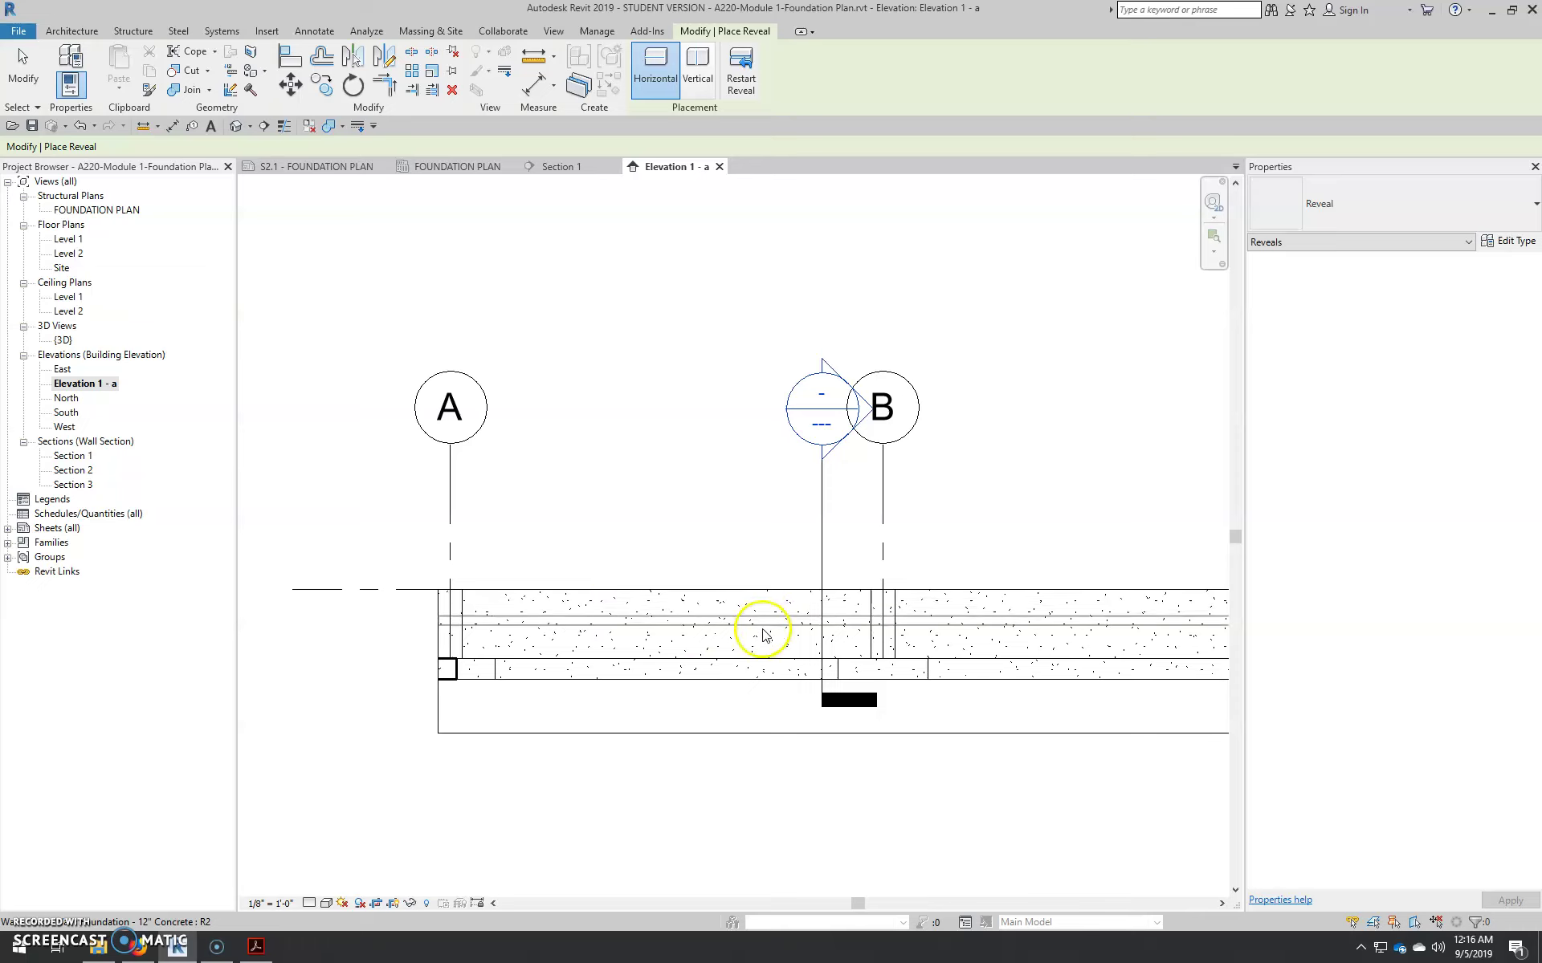
pyautogui.scroll(1, 743, 629)
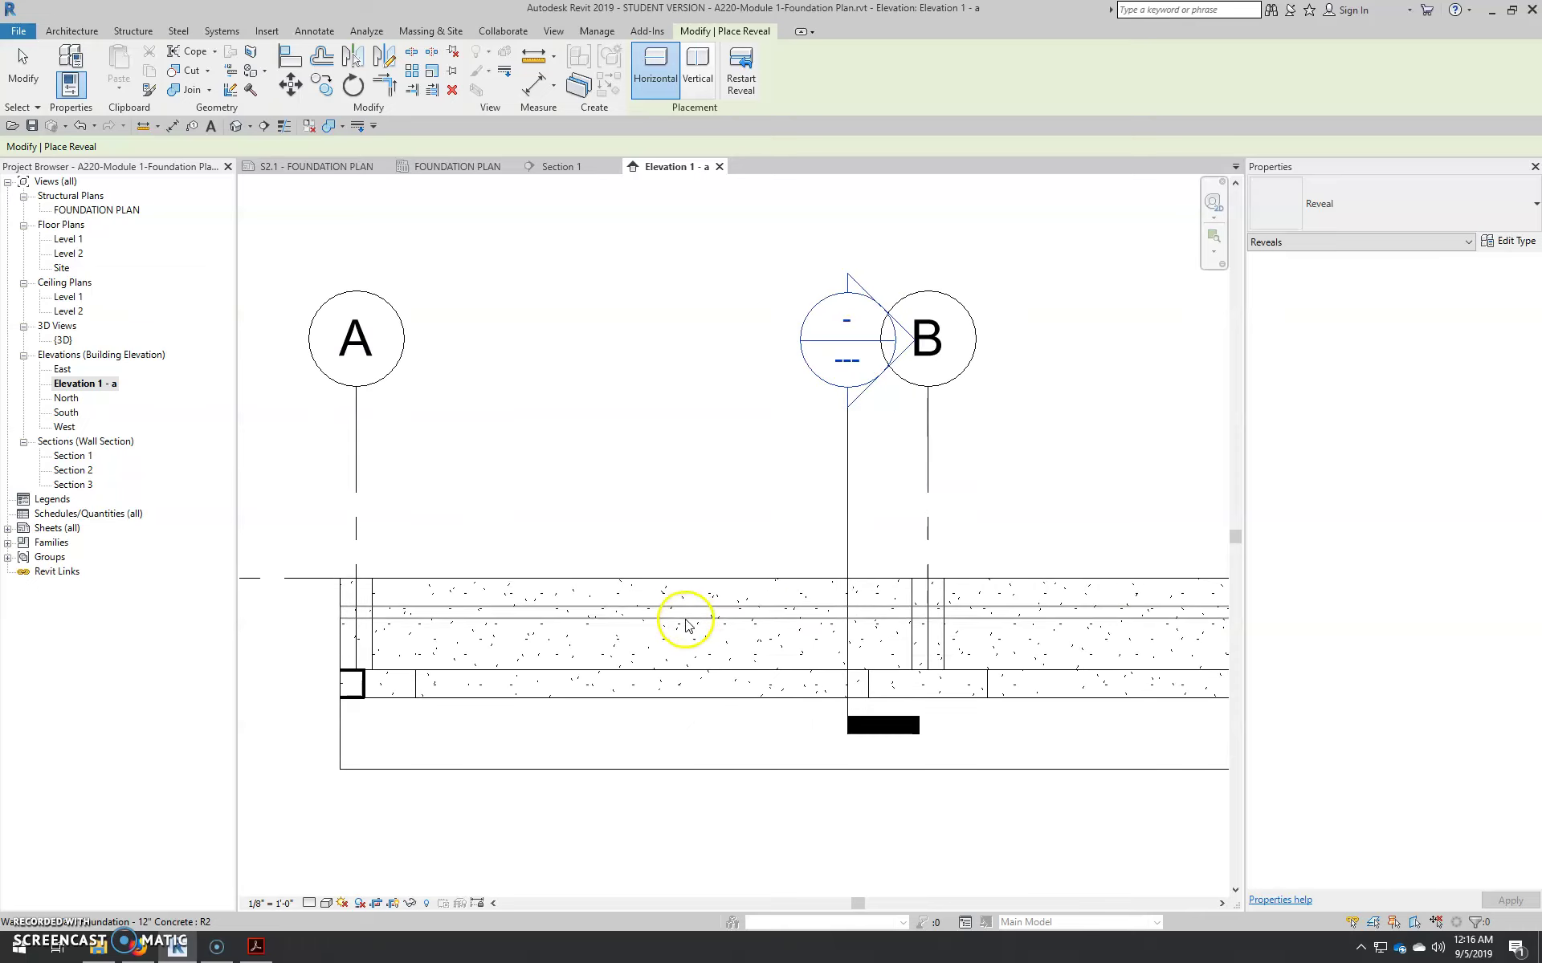
pyautogui.click(631, 613)
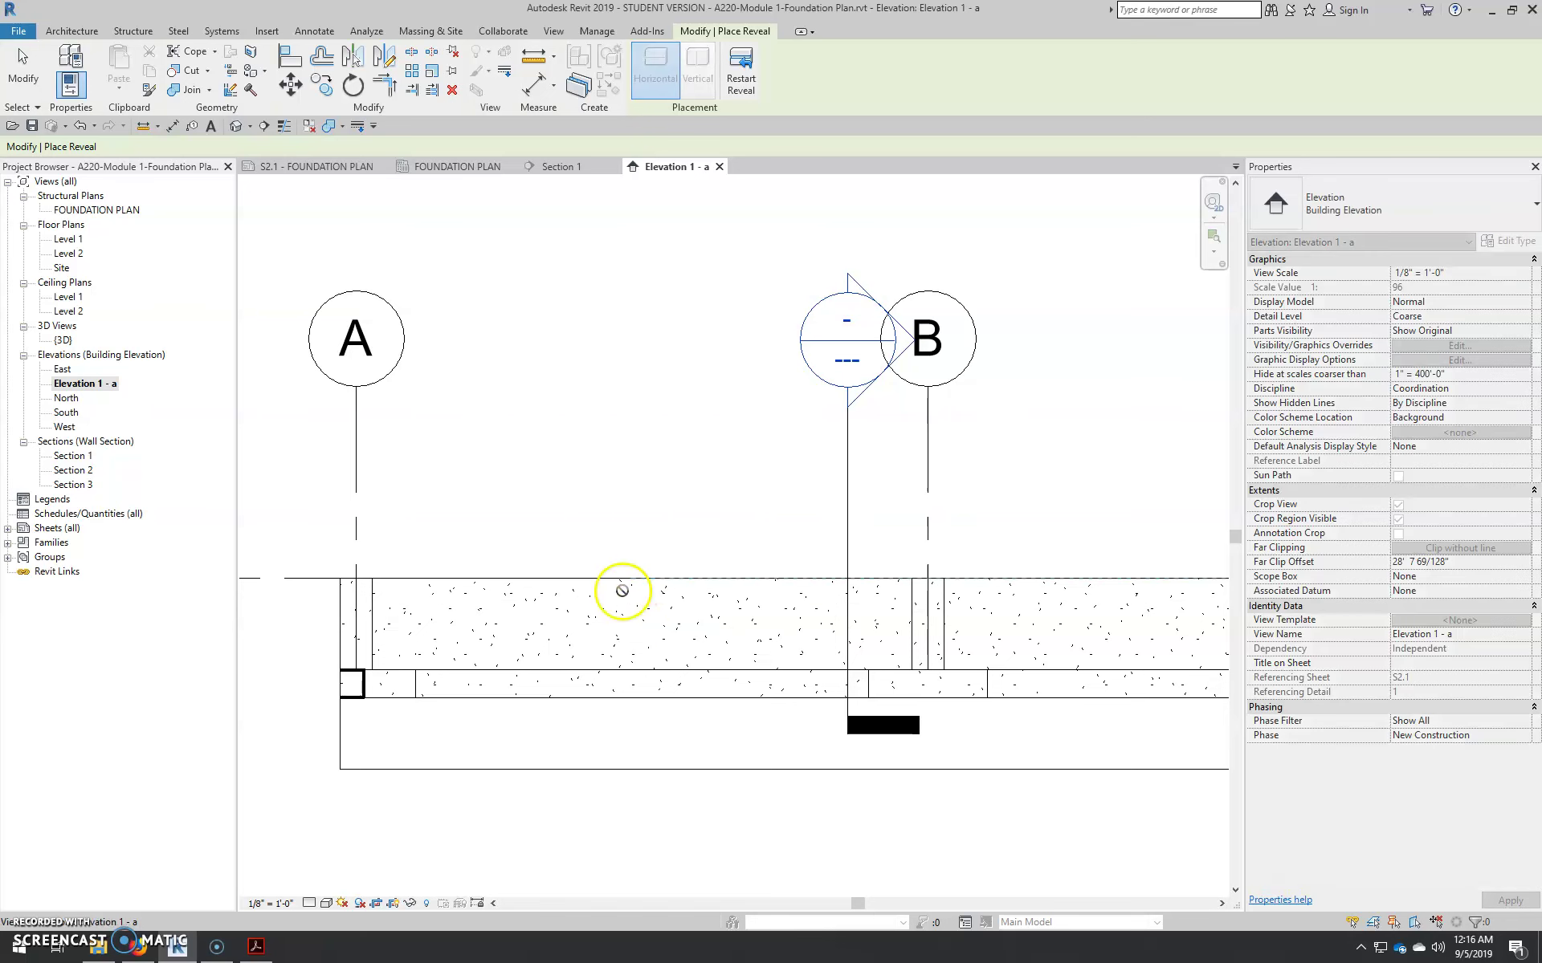
pyautogui.scroll(-2, 643, 547)
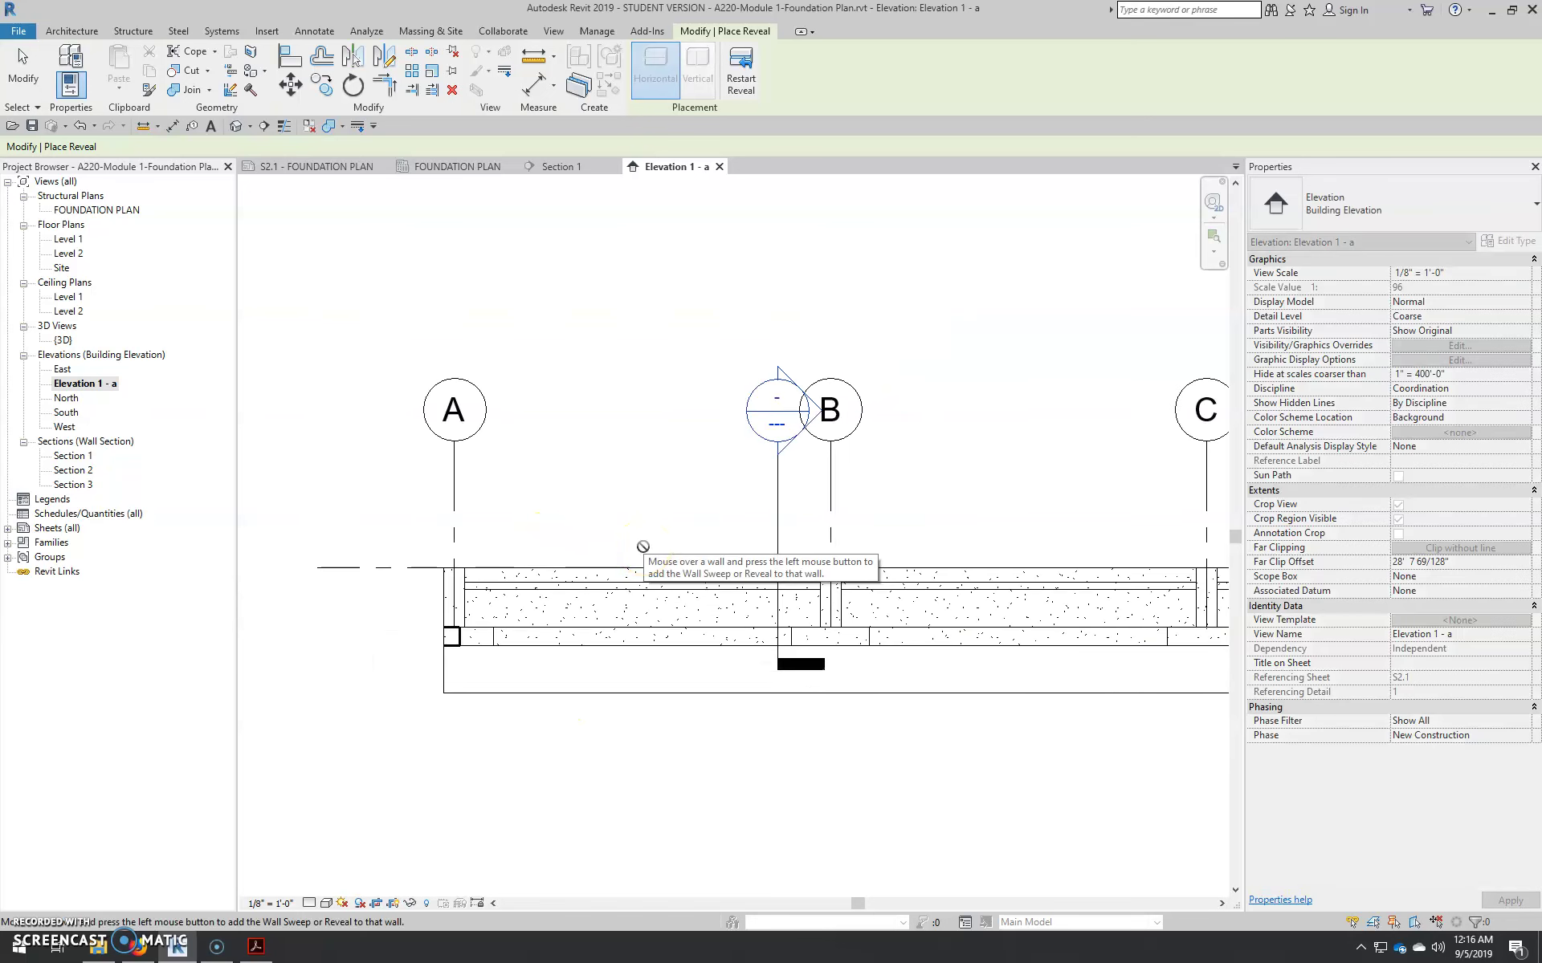
pyautogui.scroll(1, 620, 541)
pyautogui.press('Escape')
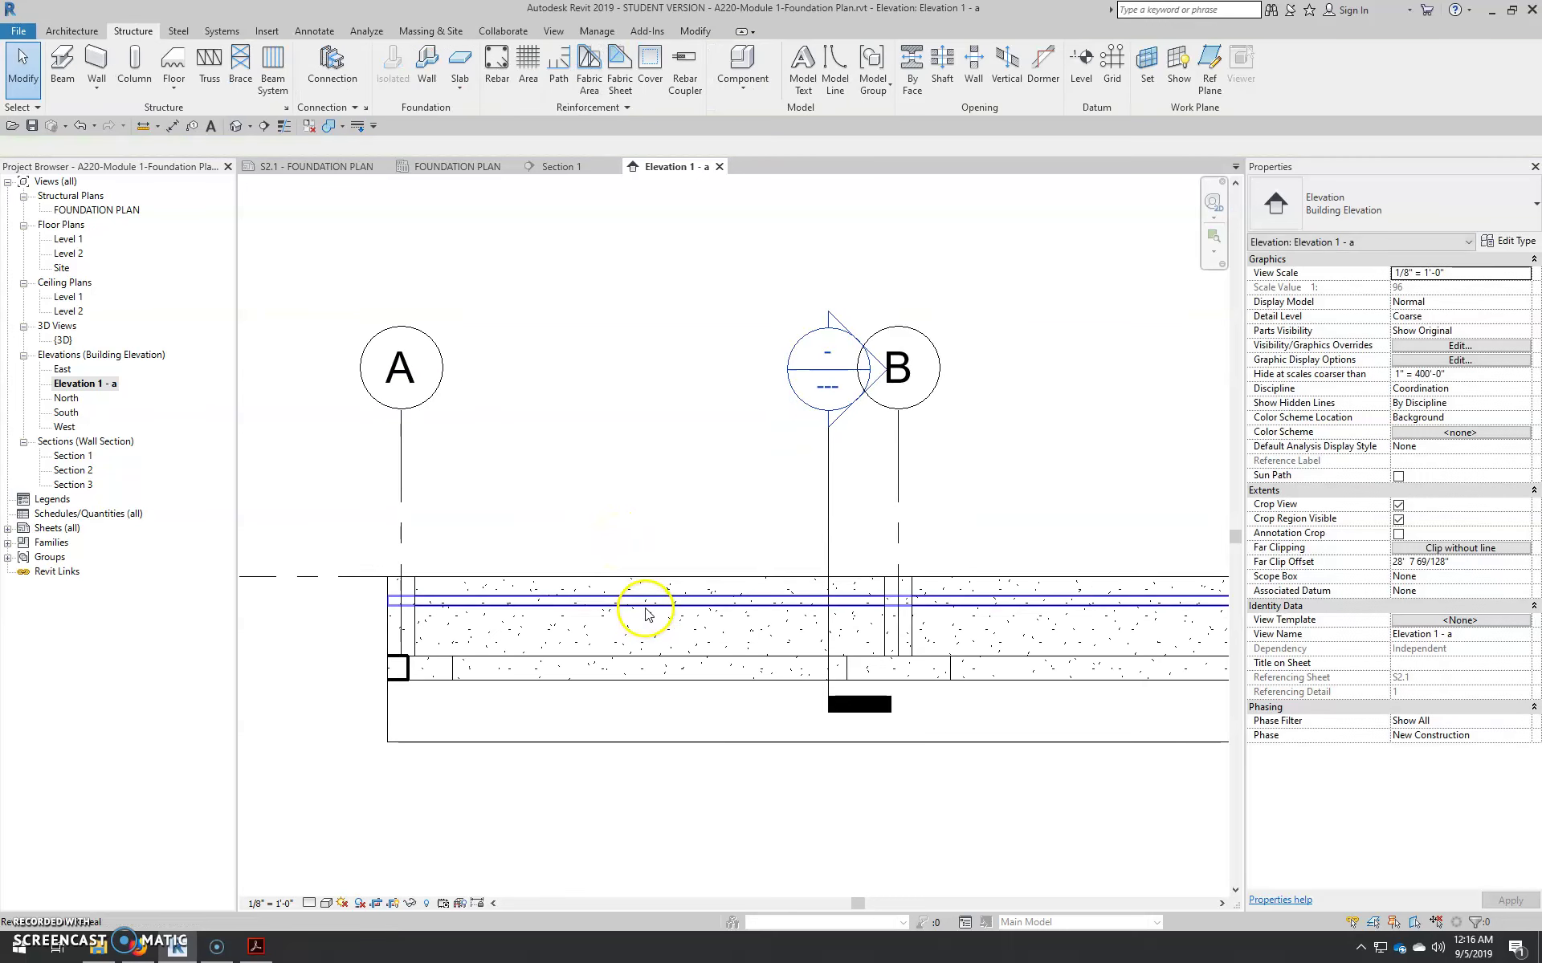
# Select the reveal in the foundation wall in Section 1, and duplicate its type as 6" x 10" Slab Ledge
pyautogui.scroll(-1, 645, 614)
pyautogui.click(576, 170)
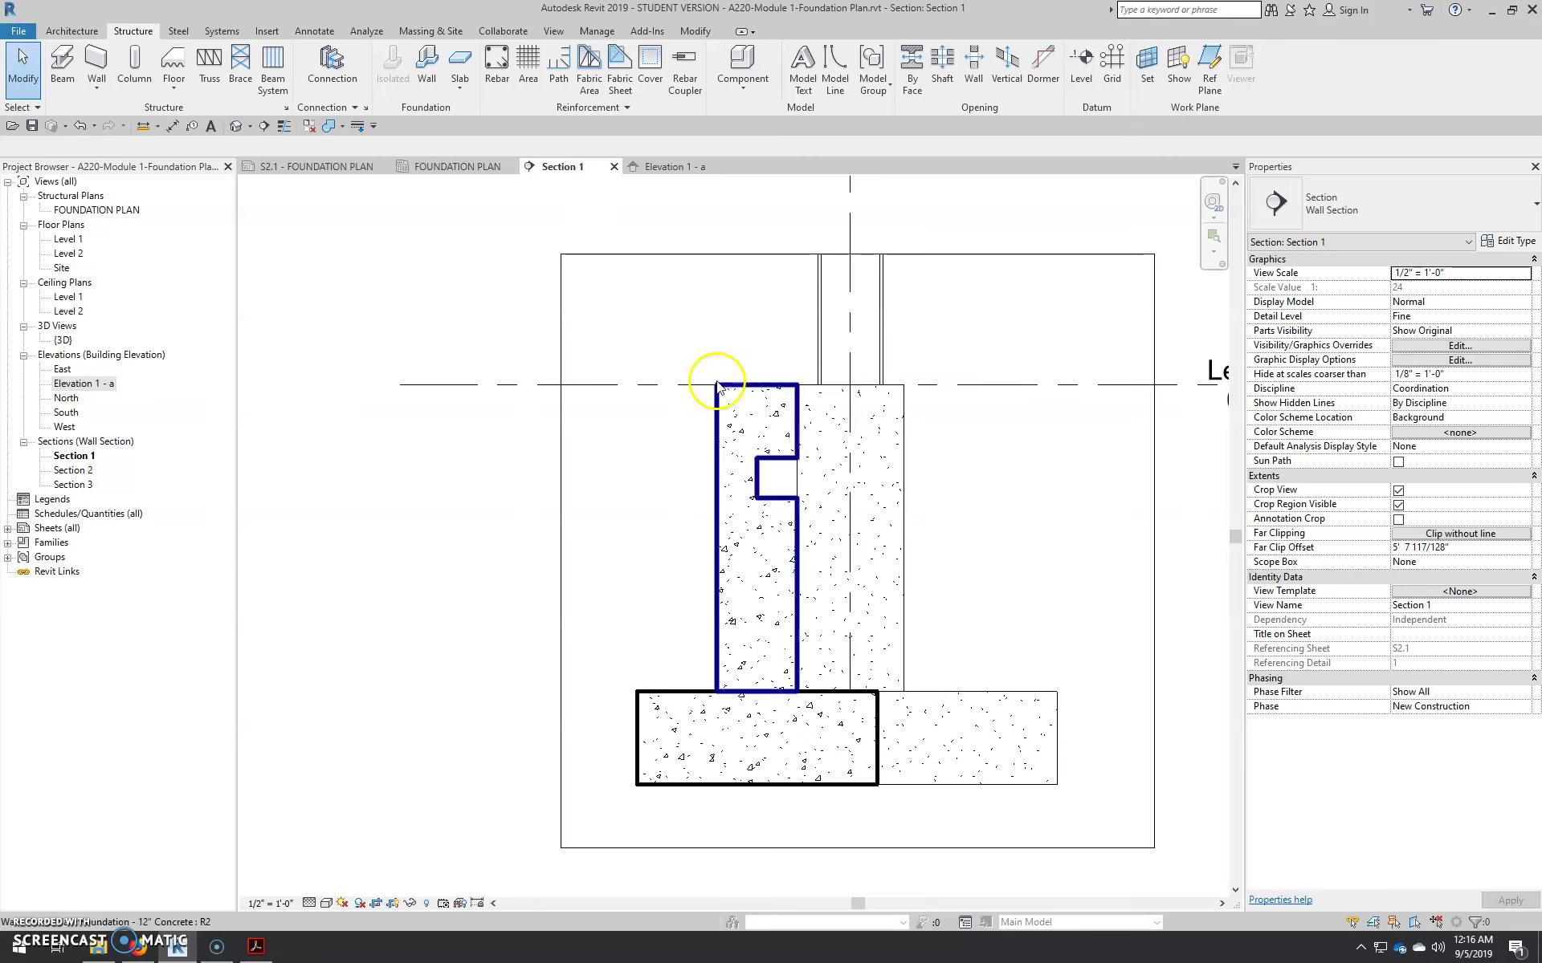
pyautogui.scroll(3, 1060, 502)
pyautogui.click(634, 505)
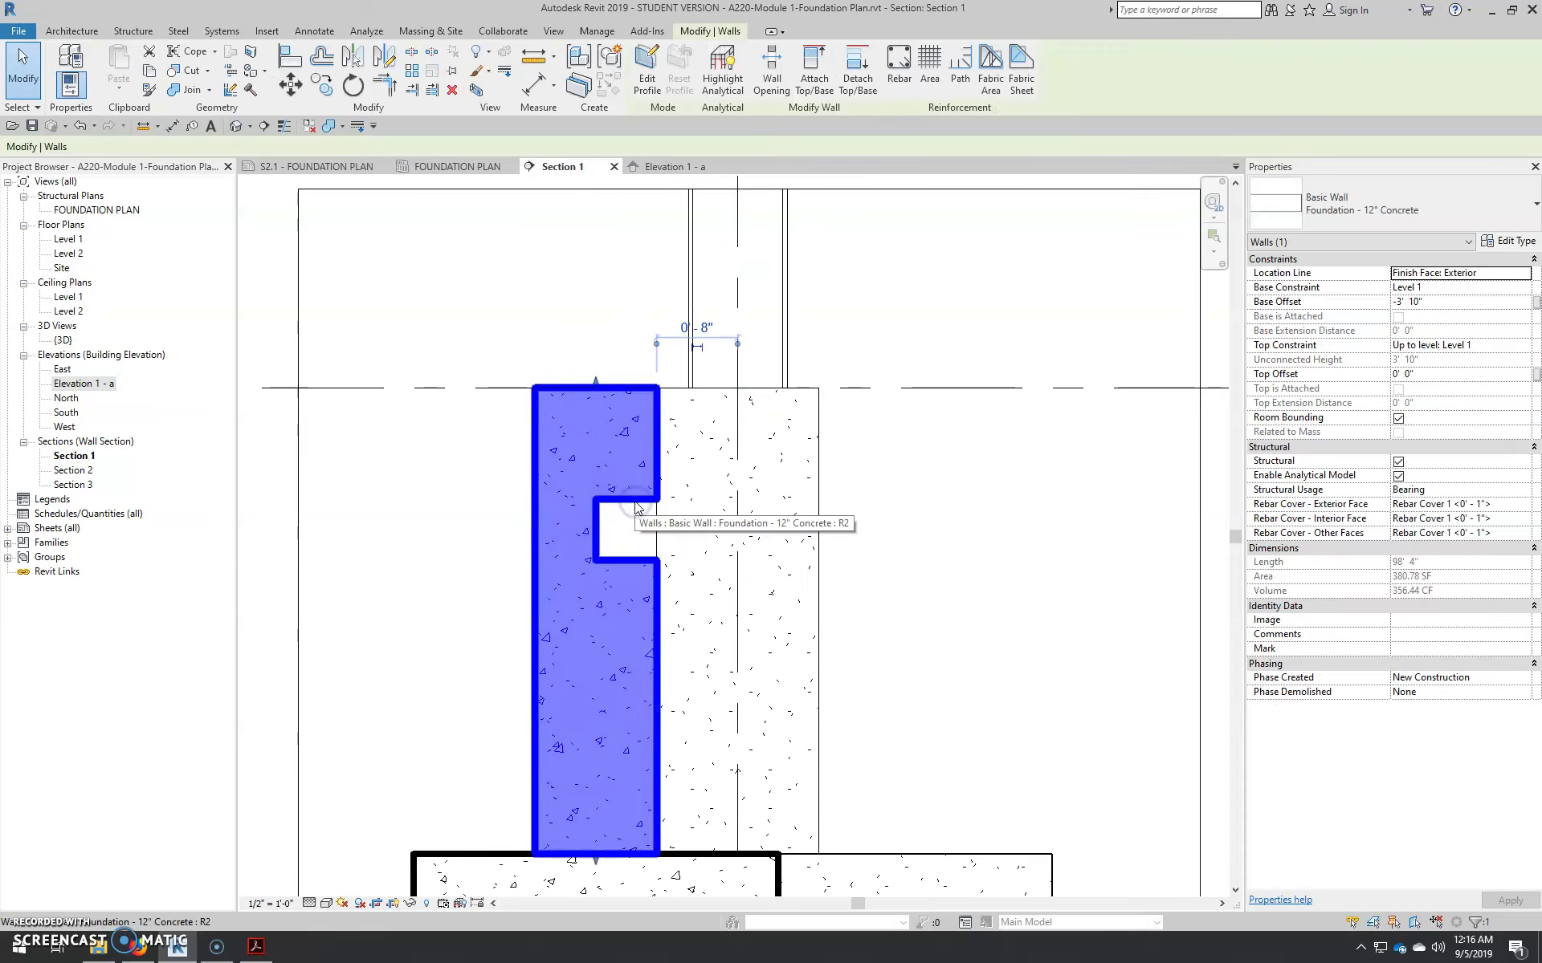
pyautogui.press('Escape')
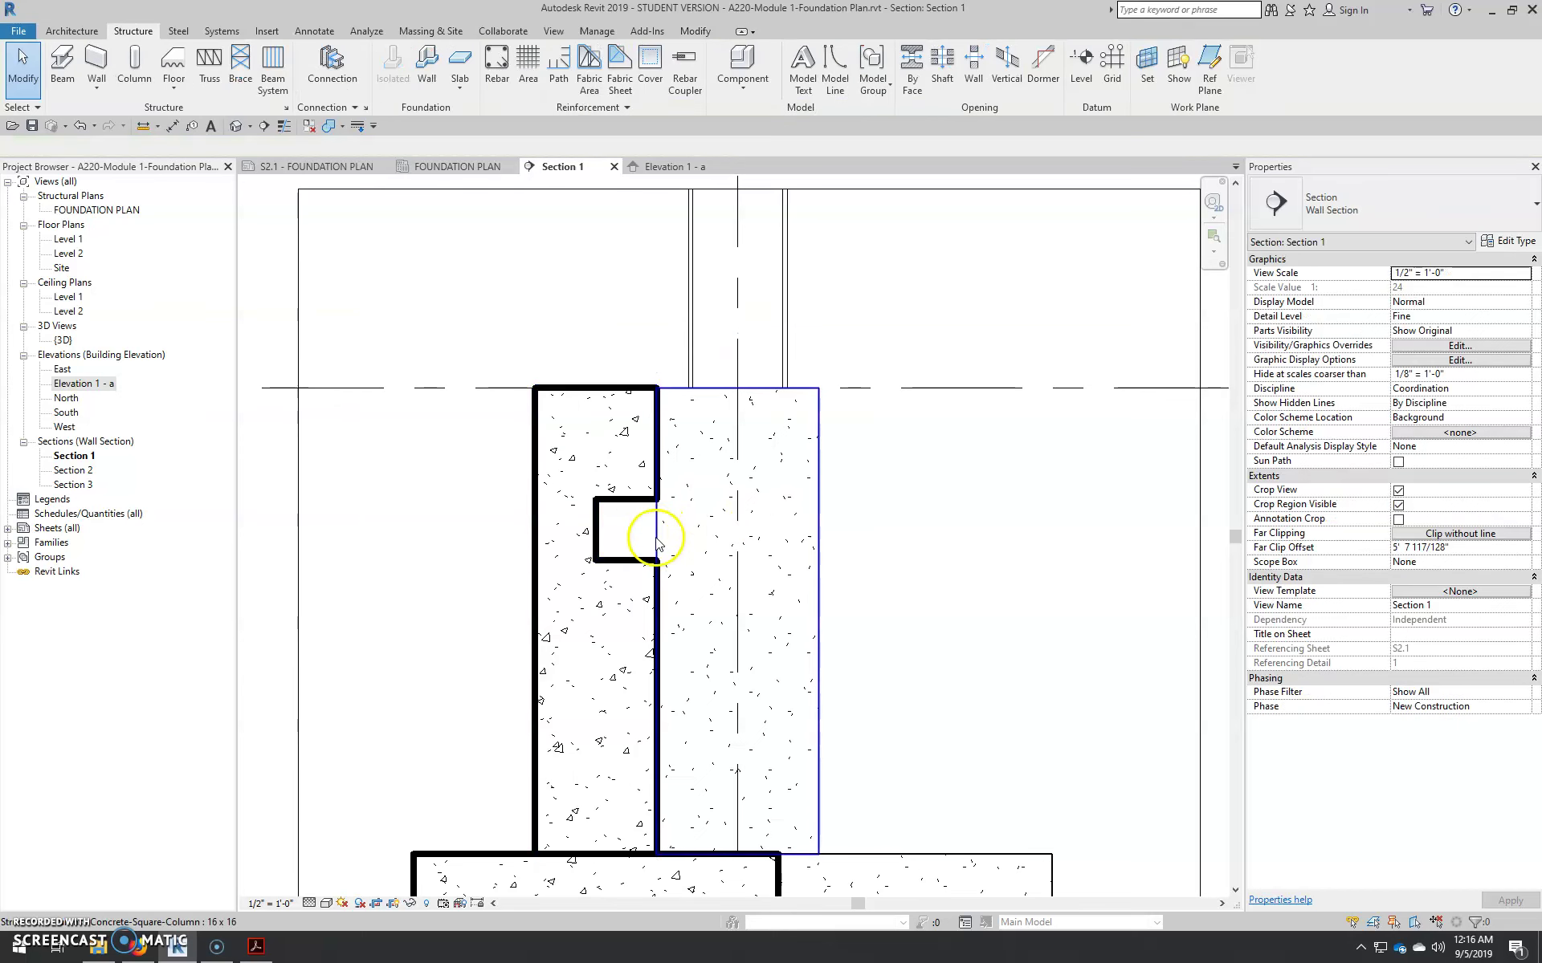
pyautogui.click(656, 538)
pyautogui.press('Escape')
pyautogui.click(637, 506)
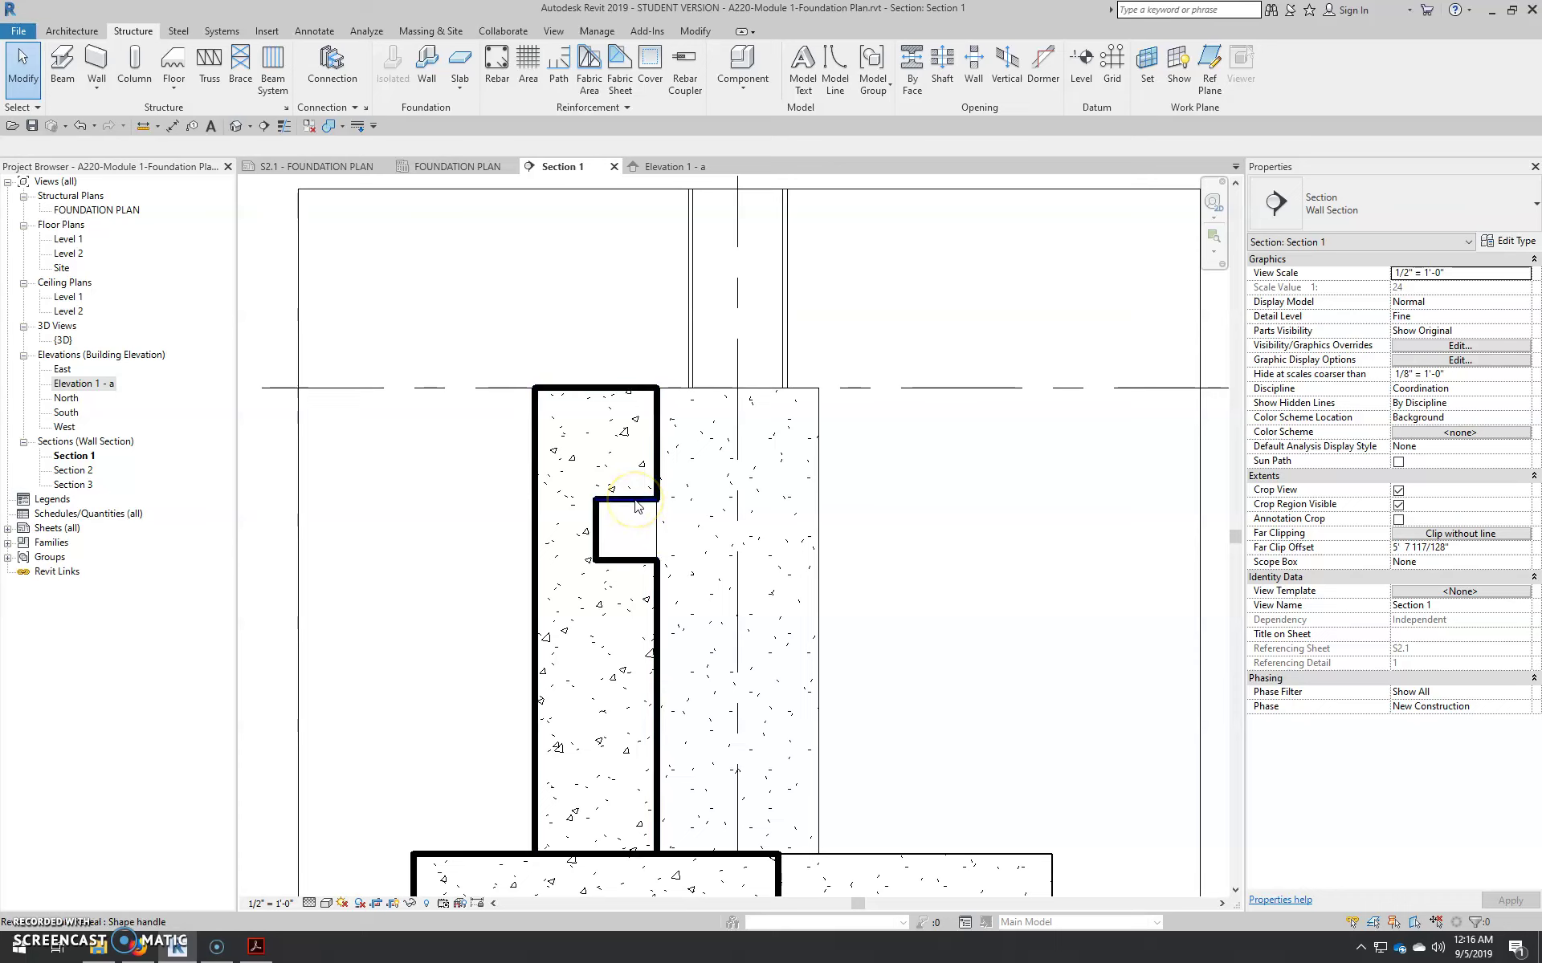
pyautogui.click(633, 528)
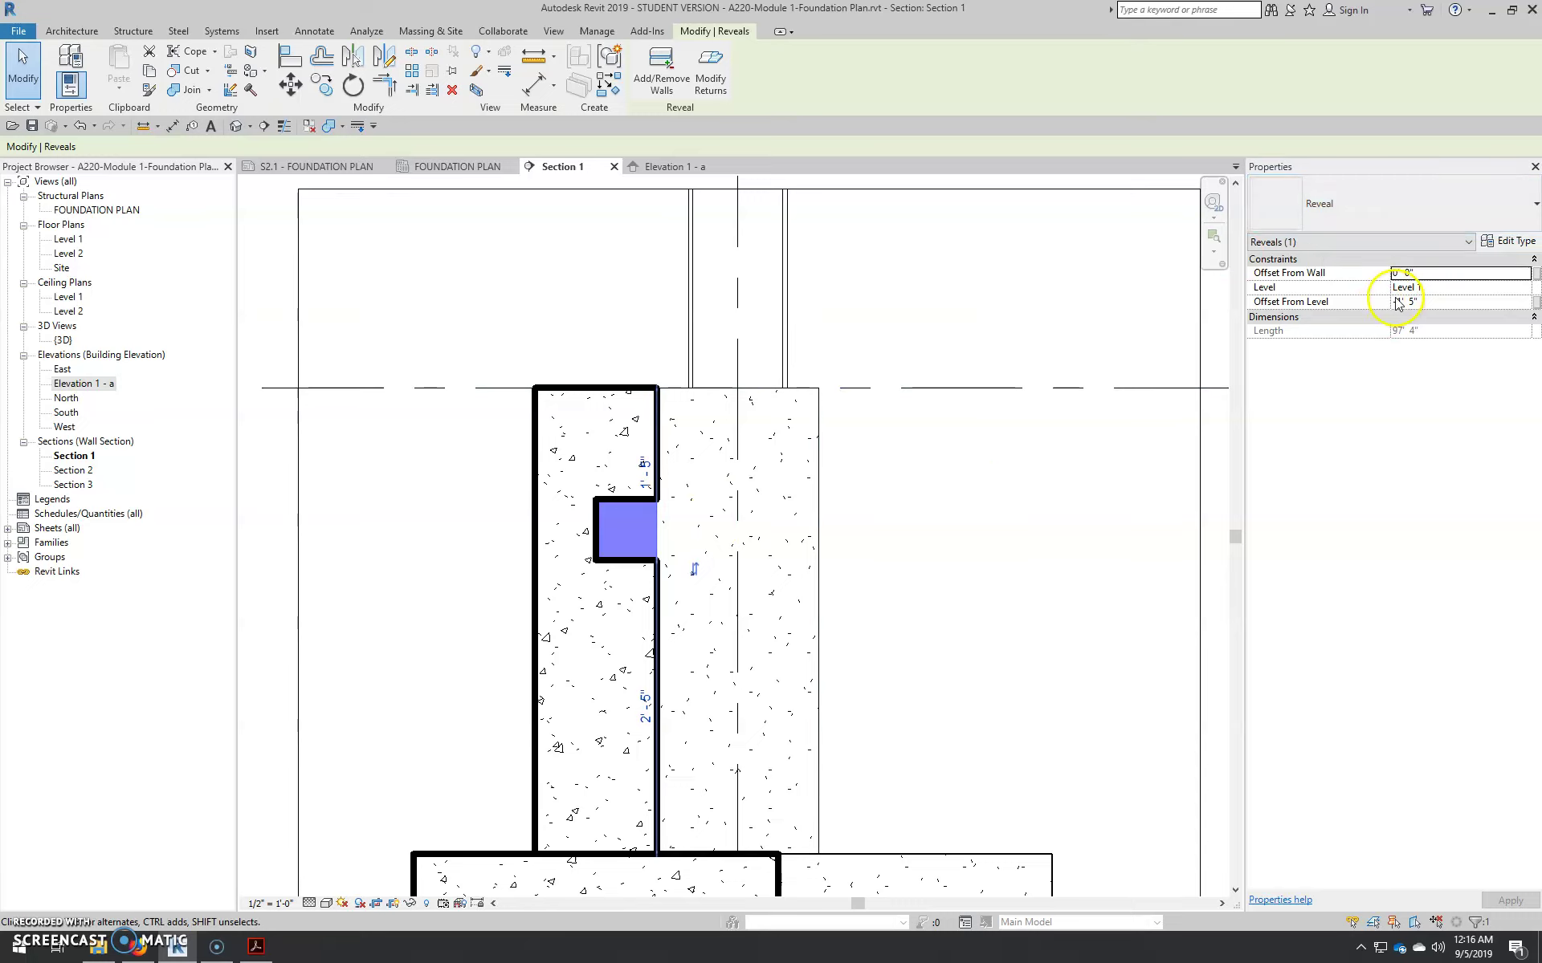
pyautogui.click(1523, 246)
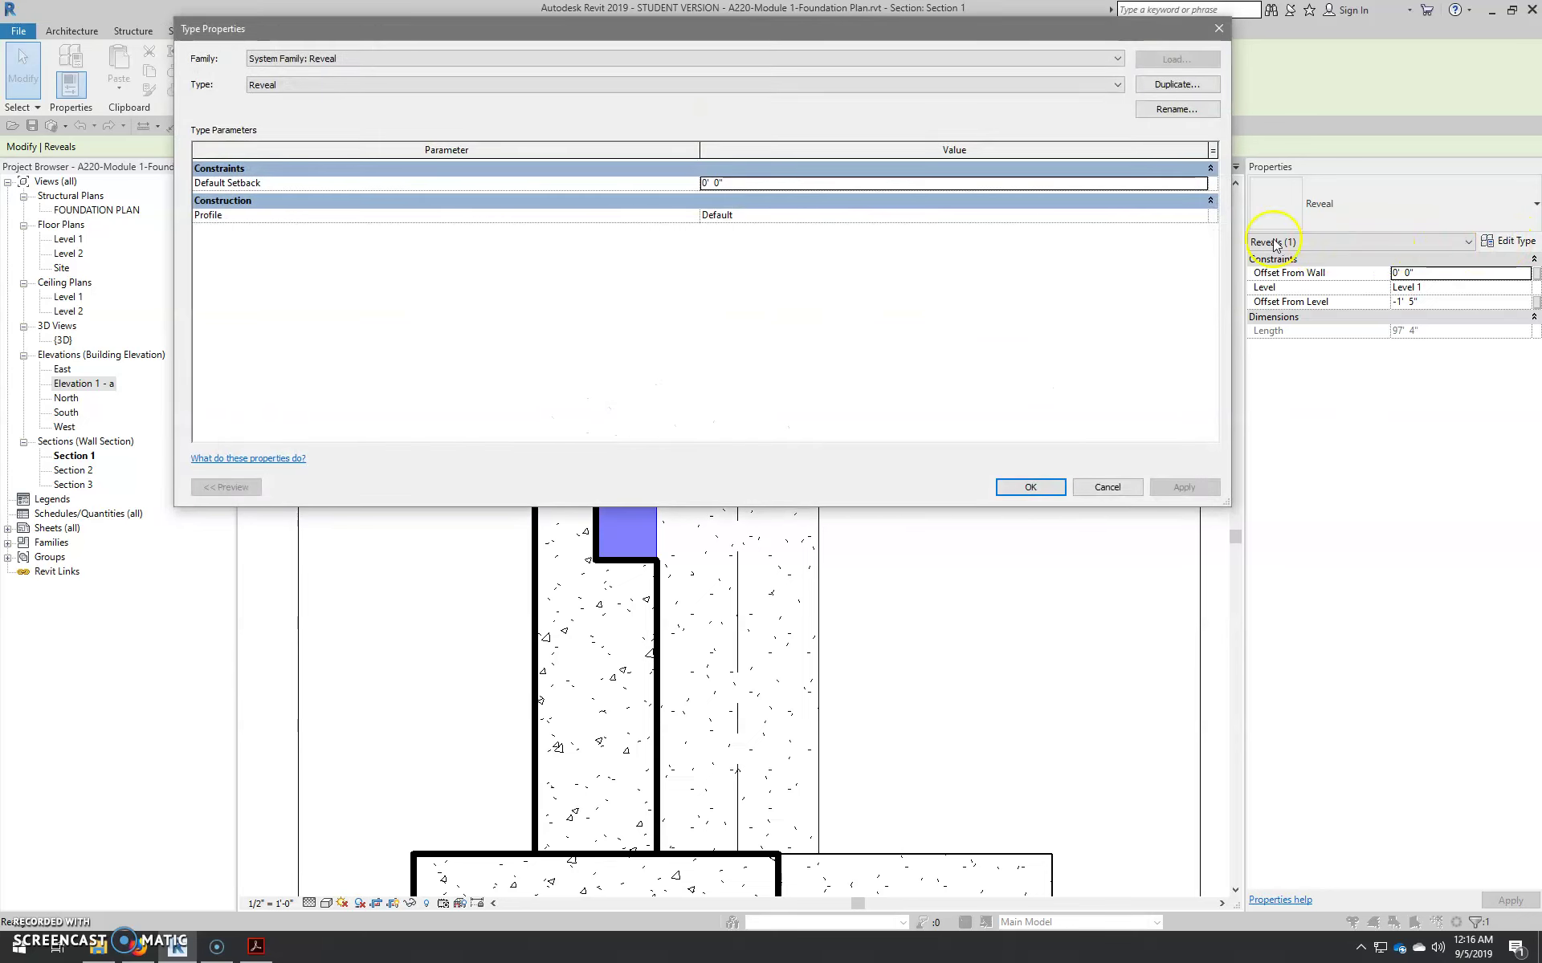
pyautogui.click(1170, 84)
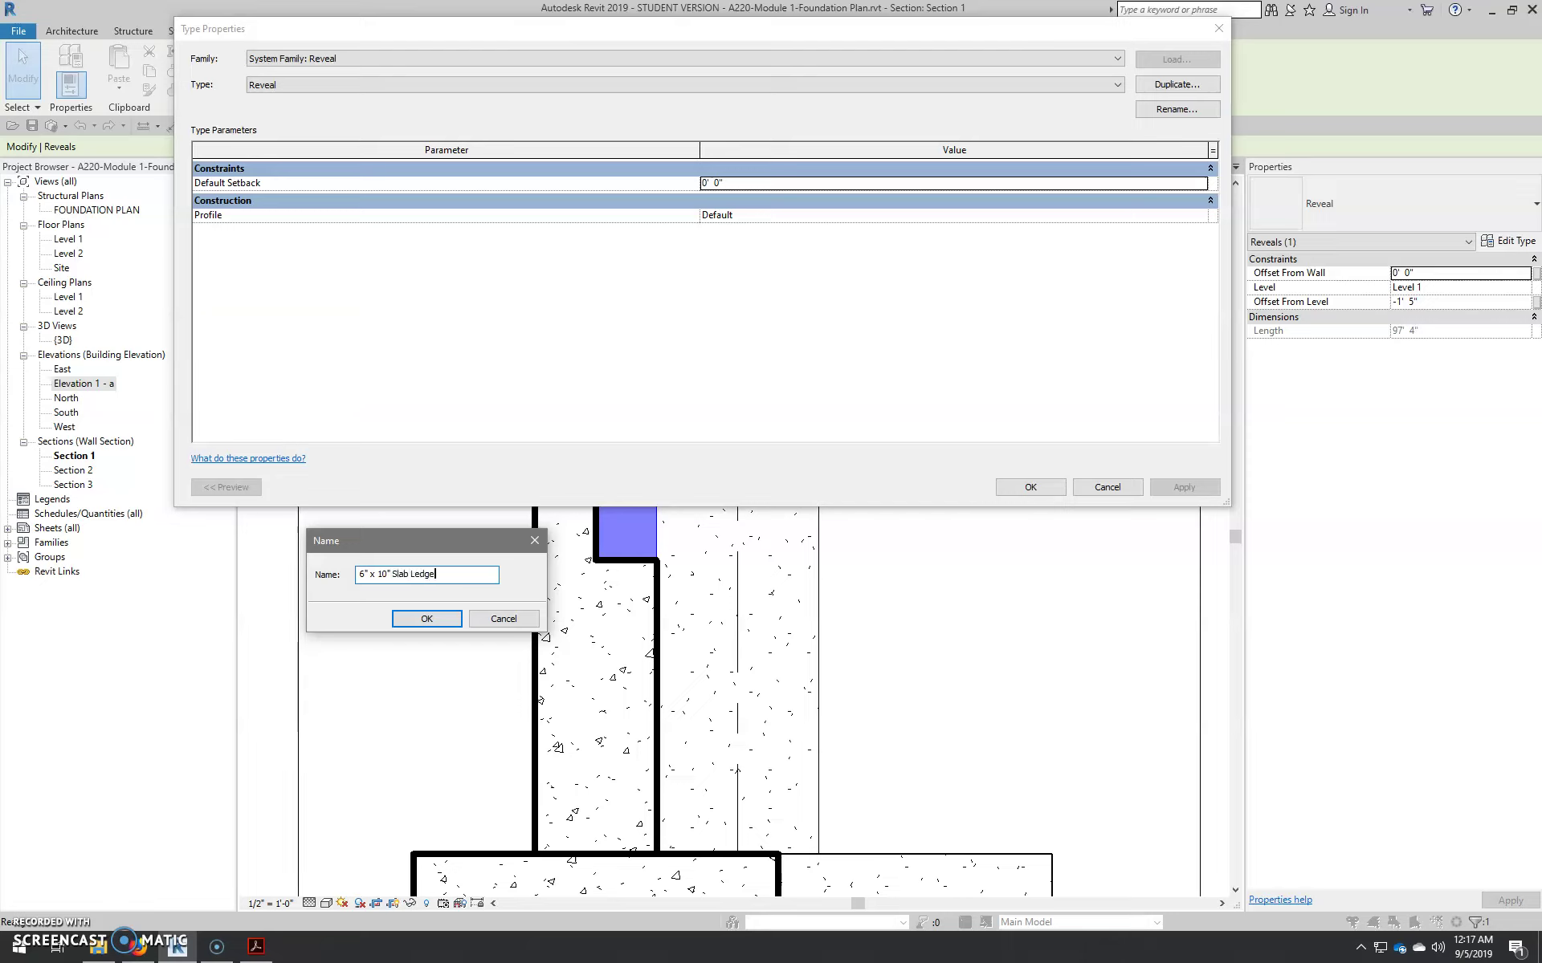
pyautogui.click(426, 618)
# Check the slab ledge size in the PDF wall detail, and apply the new slab ledge reveal type with the Default profile
pyautogui.click(256, 947)
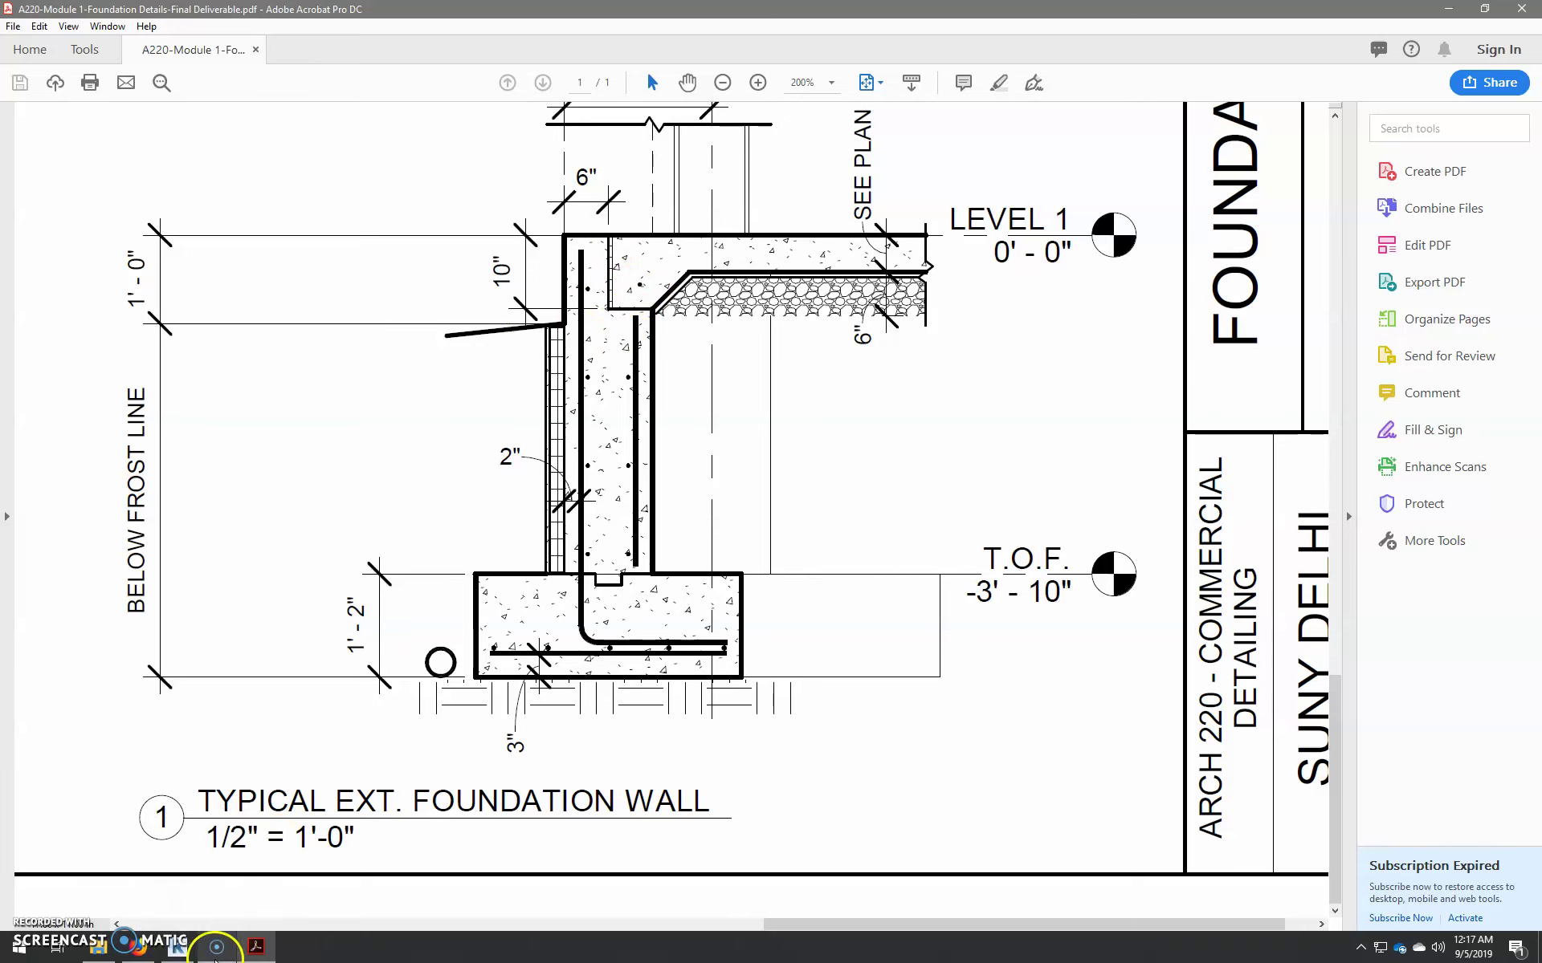
pyautogui.click(178, 947)
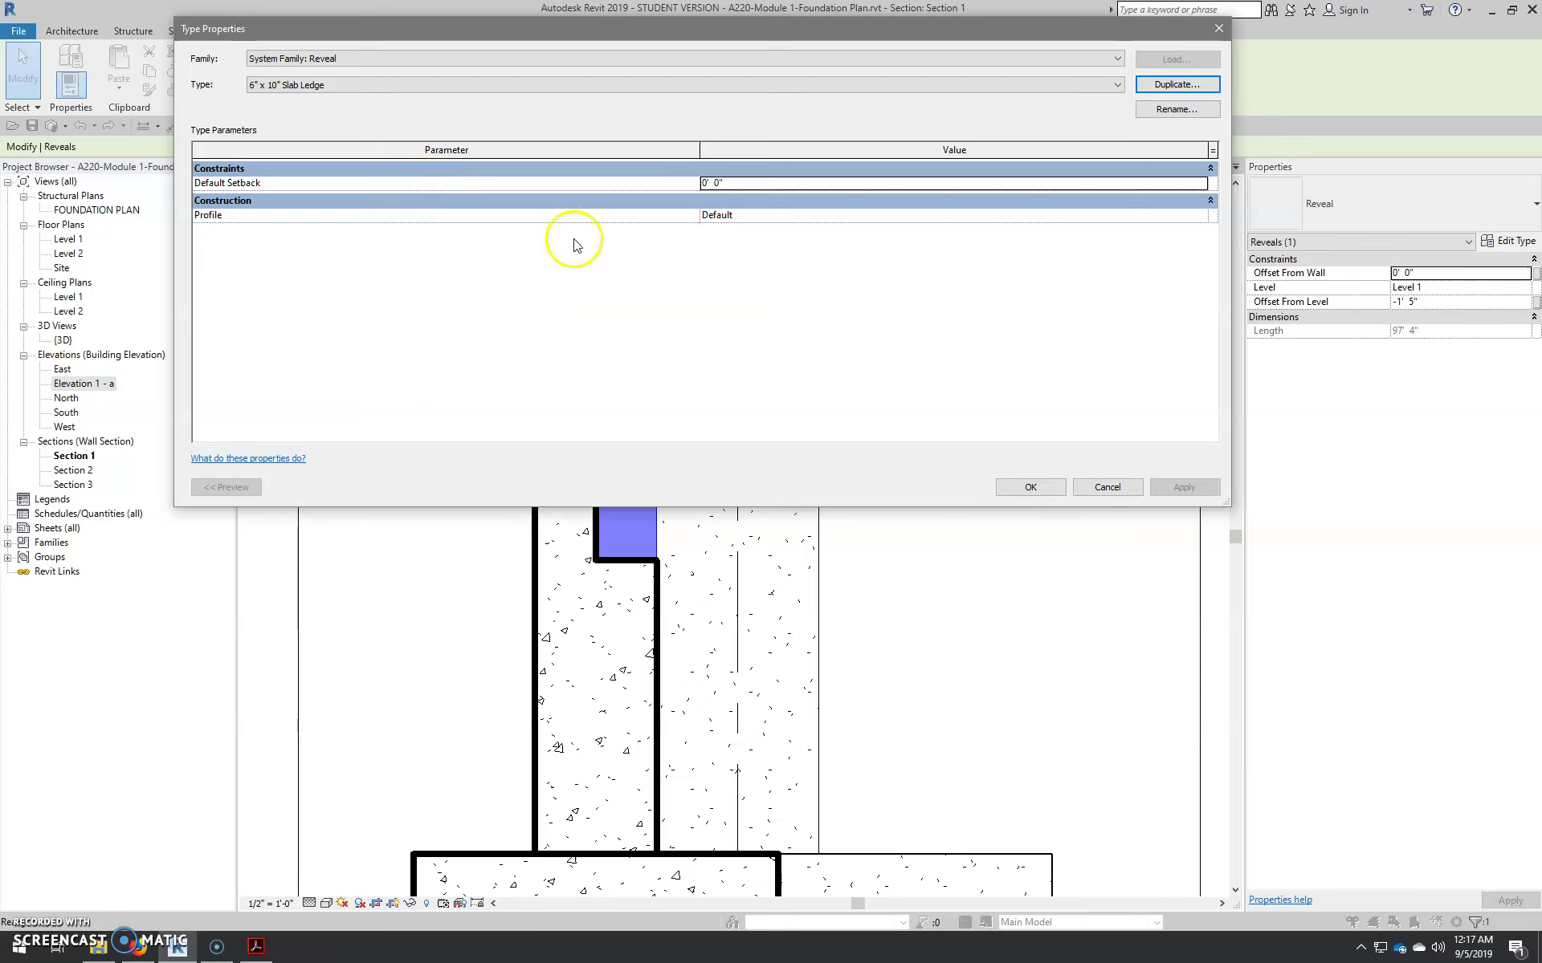
pyautogui.moveTo(869, 34); pyautogui.dragTo(854, 237)
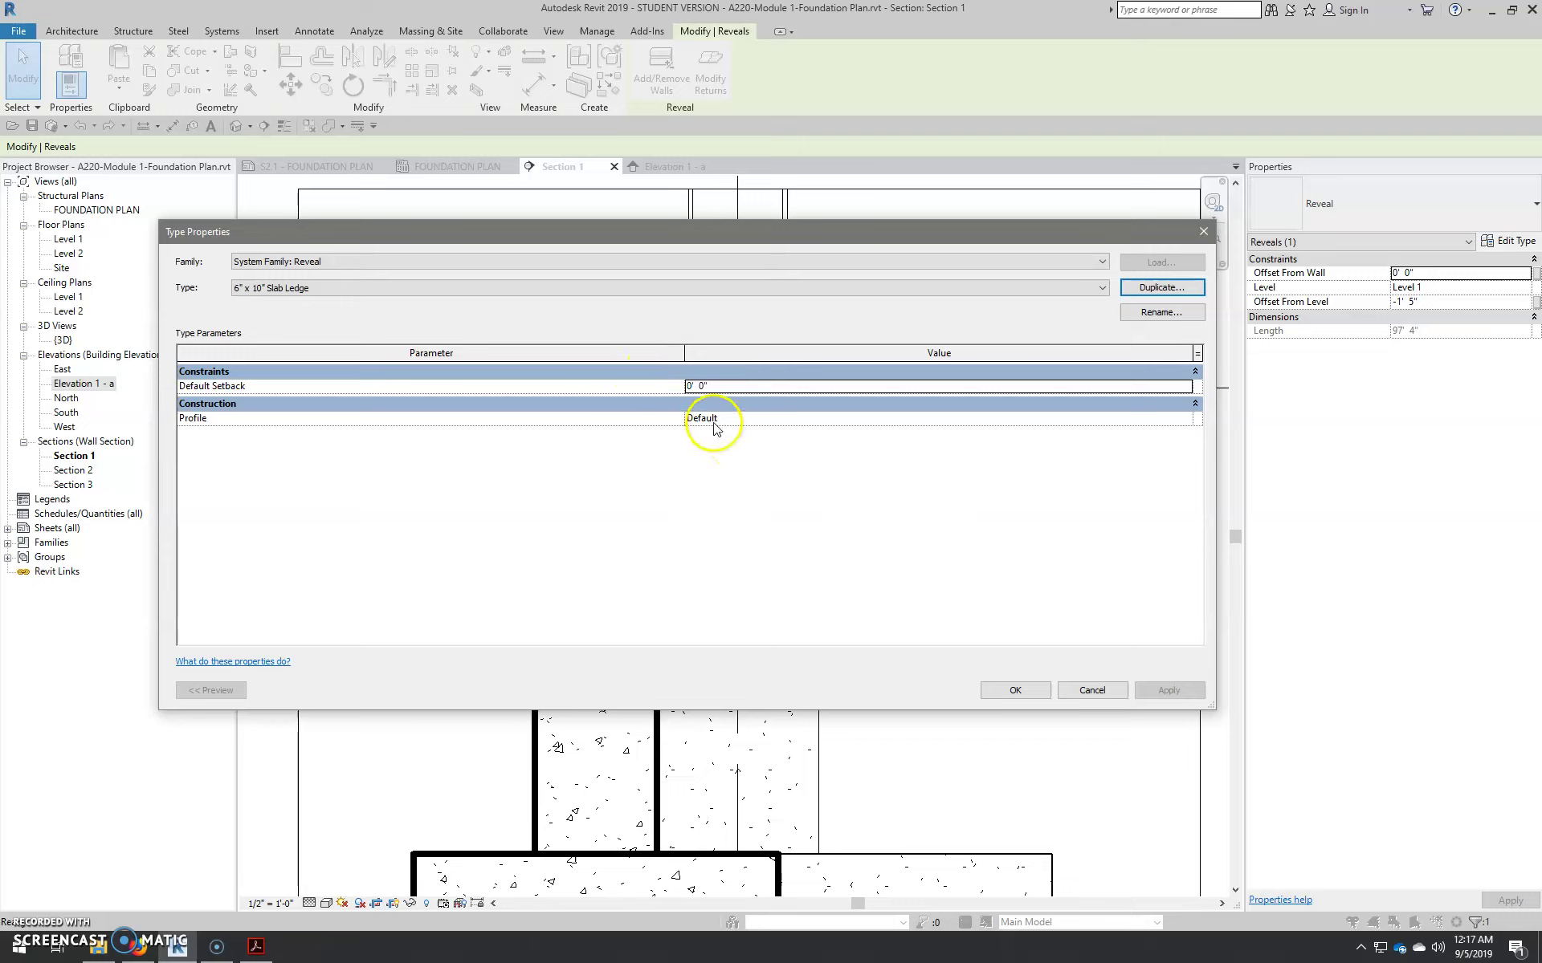
pyautogui.click(1174, 418)
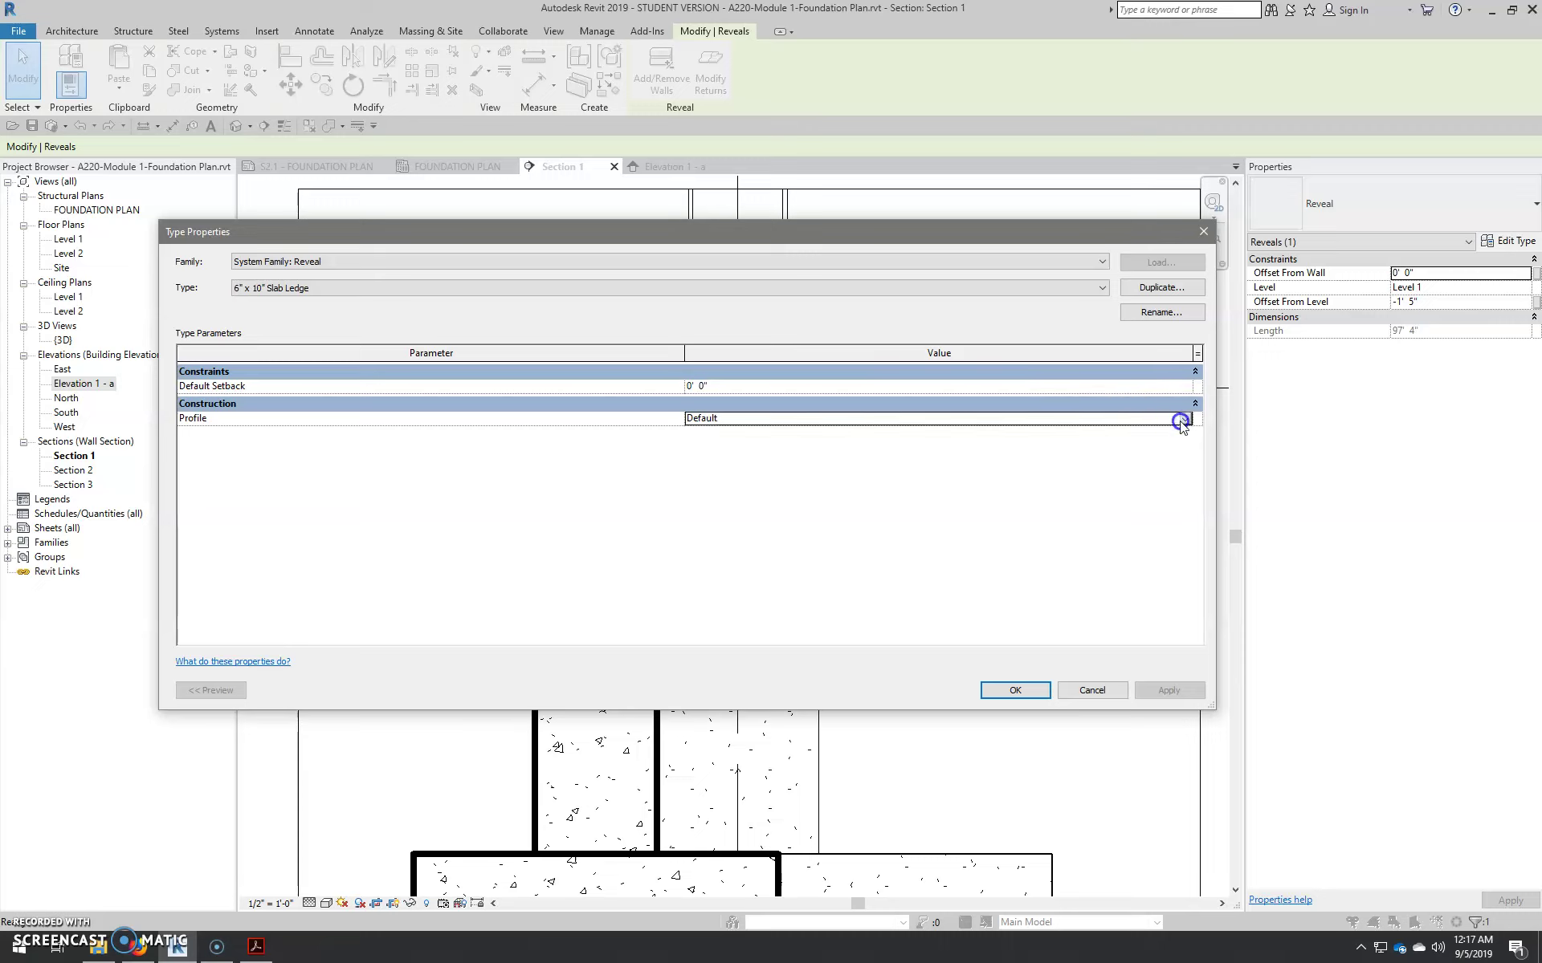
pyautogui.click(1186, 419)
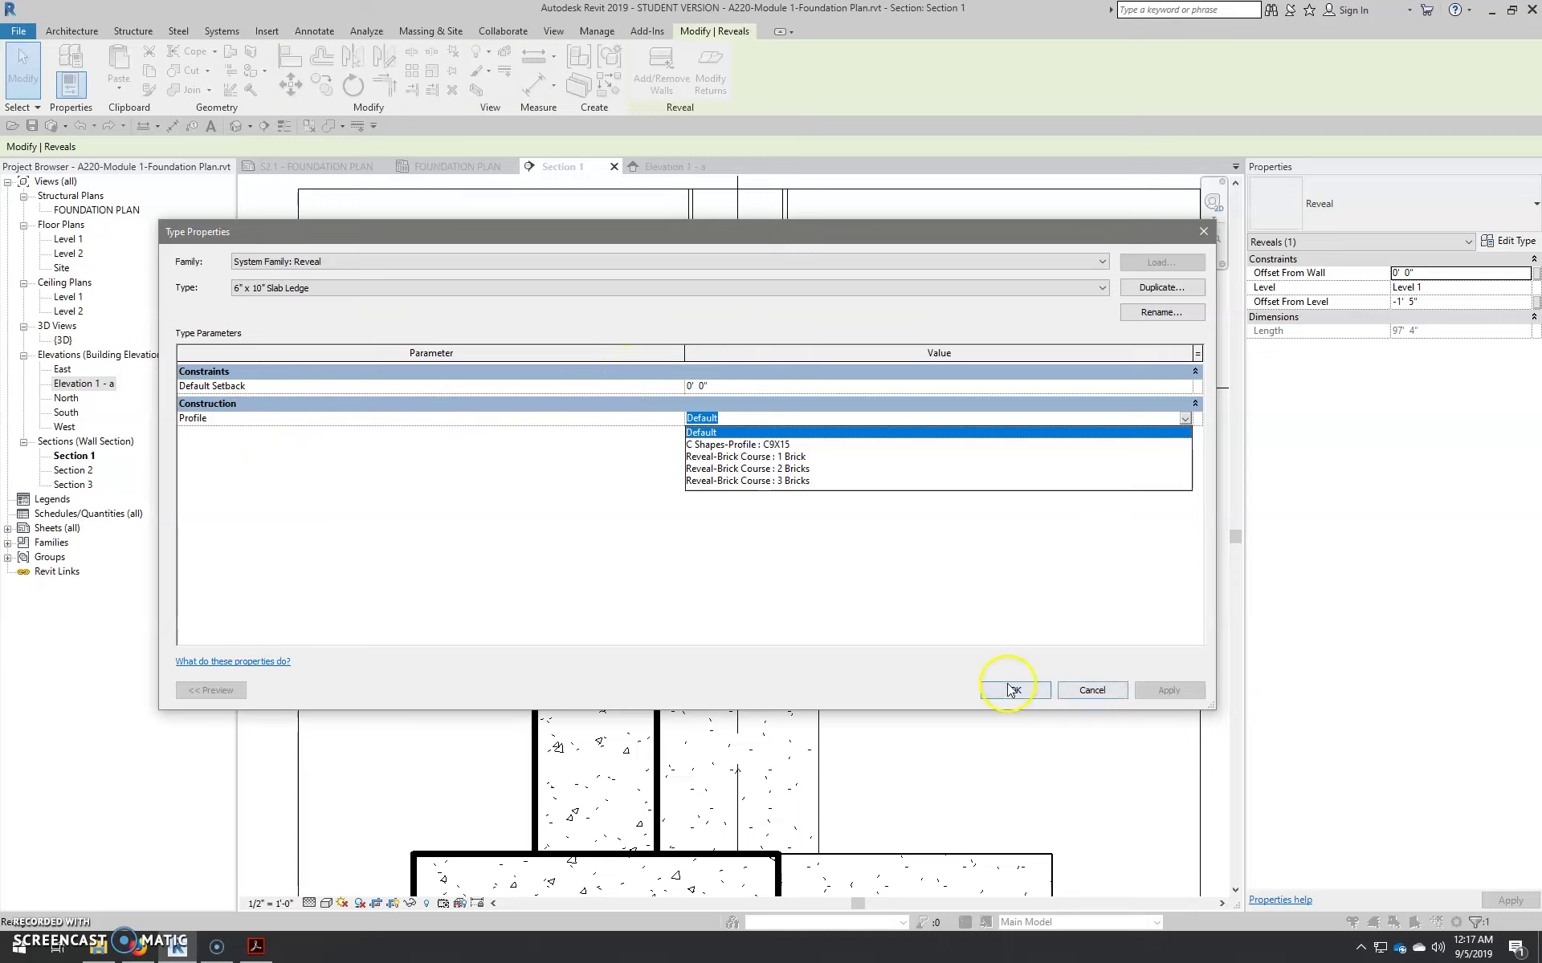
pyautogui.click(1040, 706)
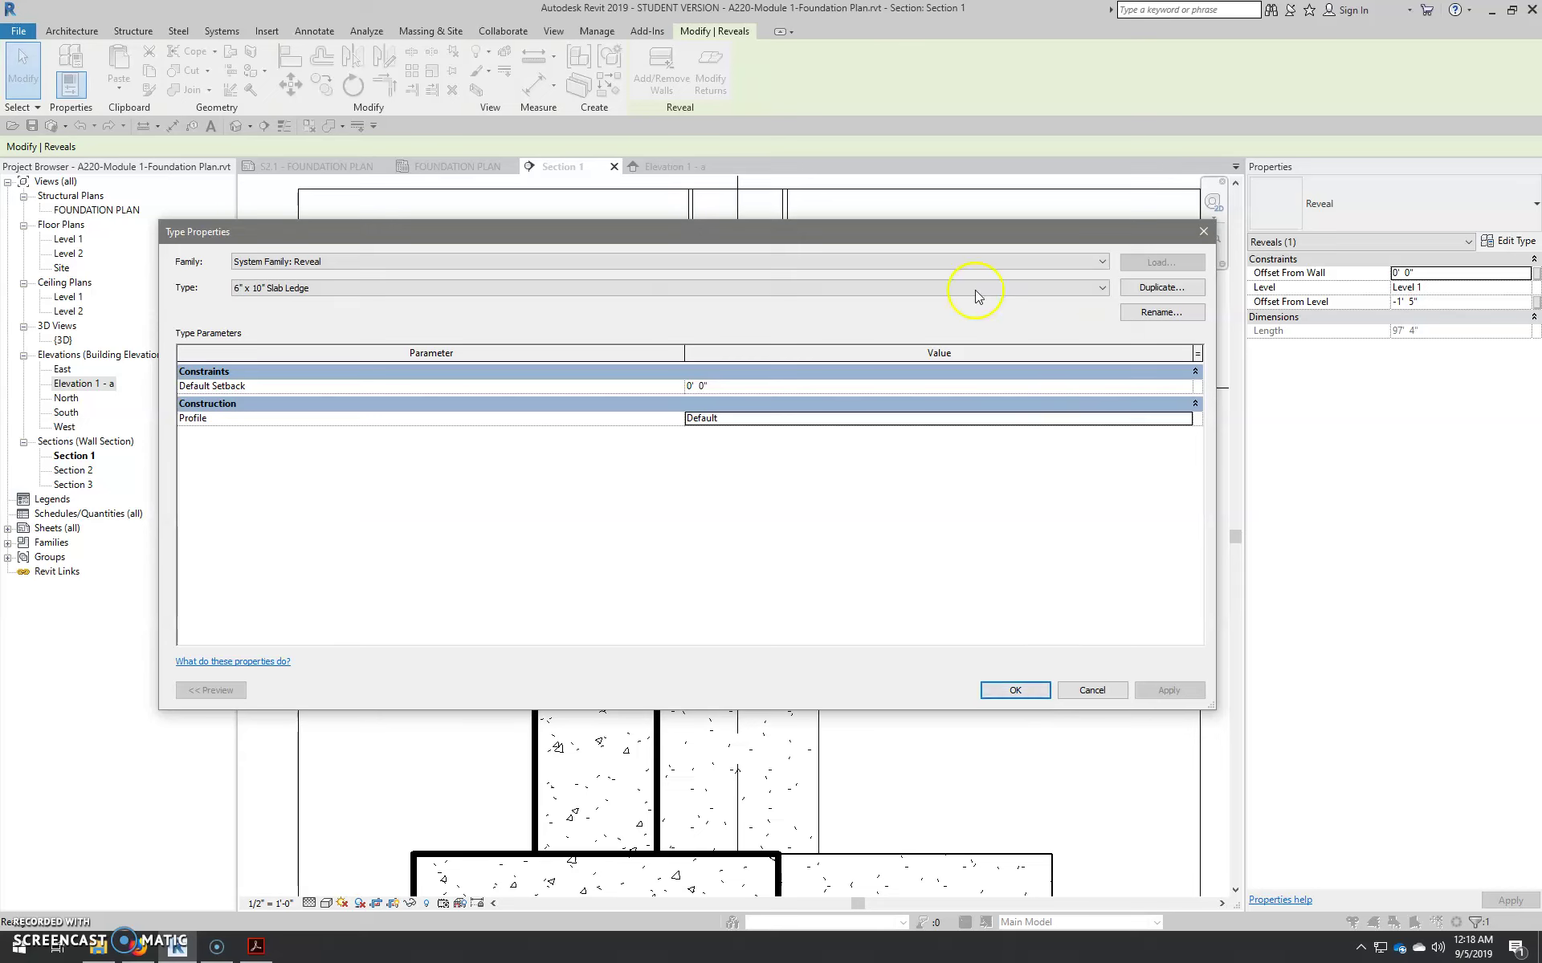
pyautogui.click(1016, 689)
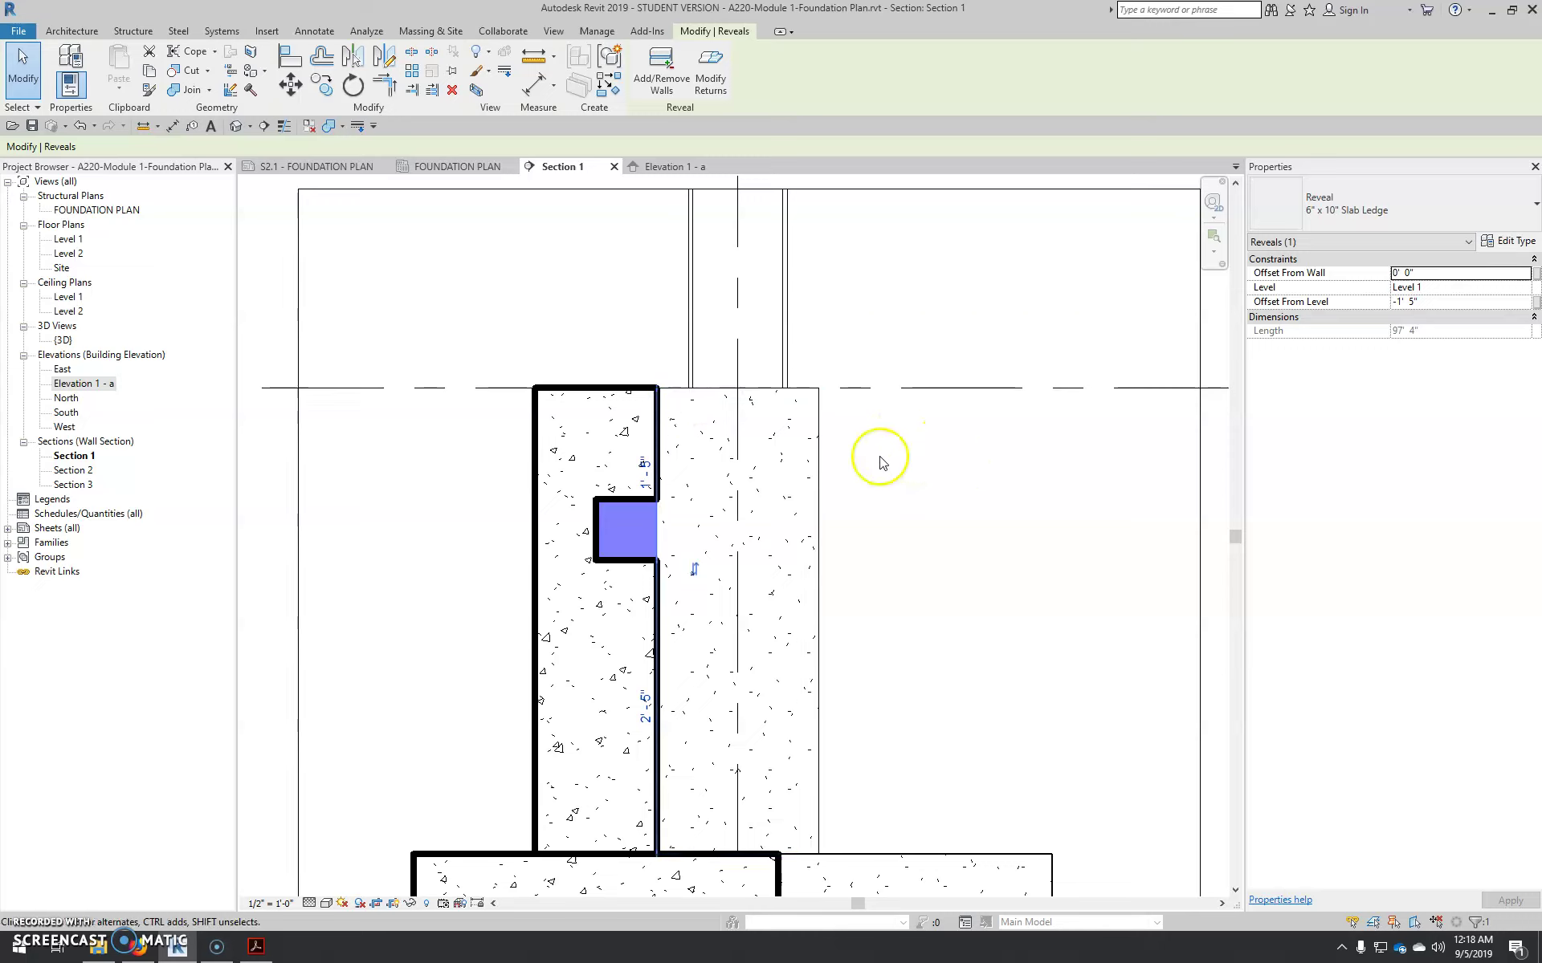
# Create a new family from the Profile-Reveal.rft template
pyautogui.click(30, 33)
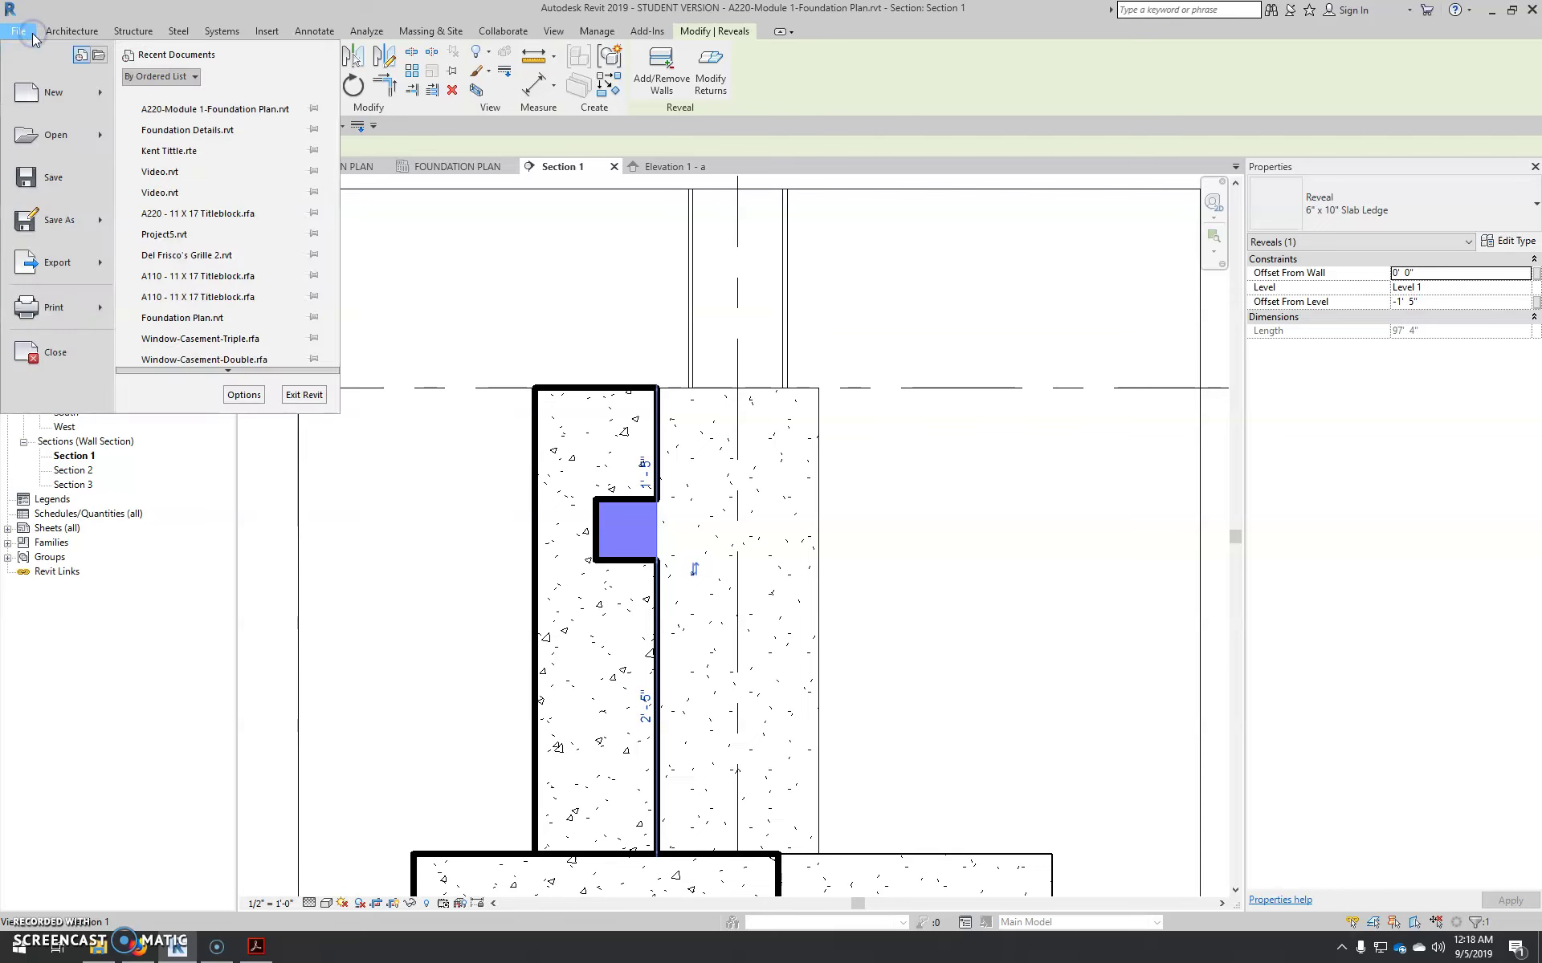
pyautogui.click(102, 98)
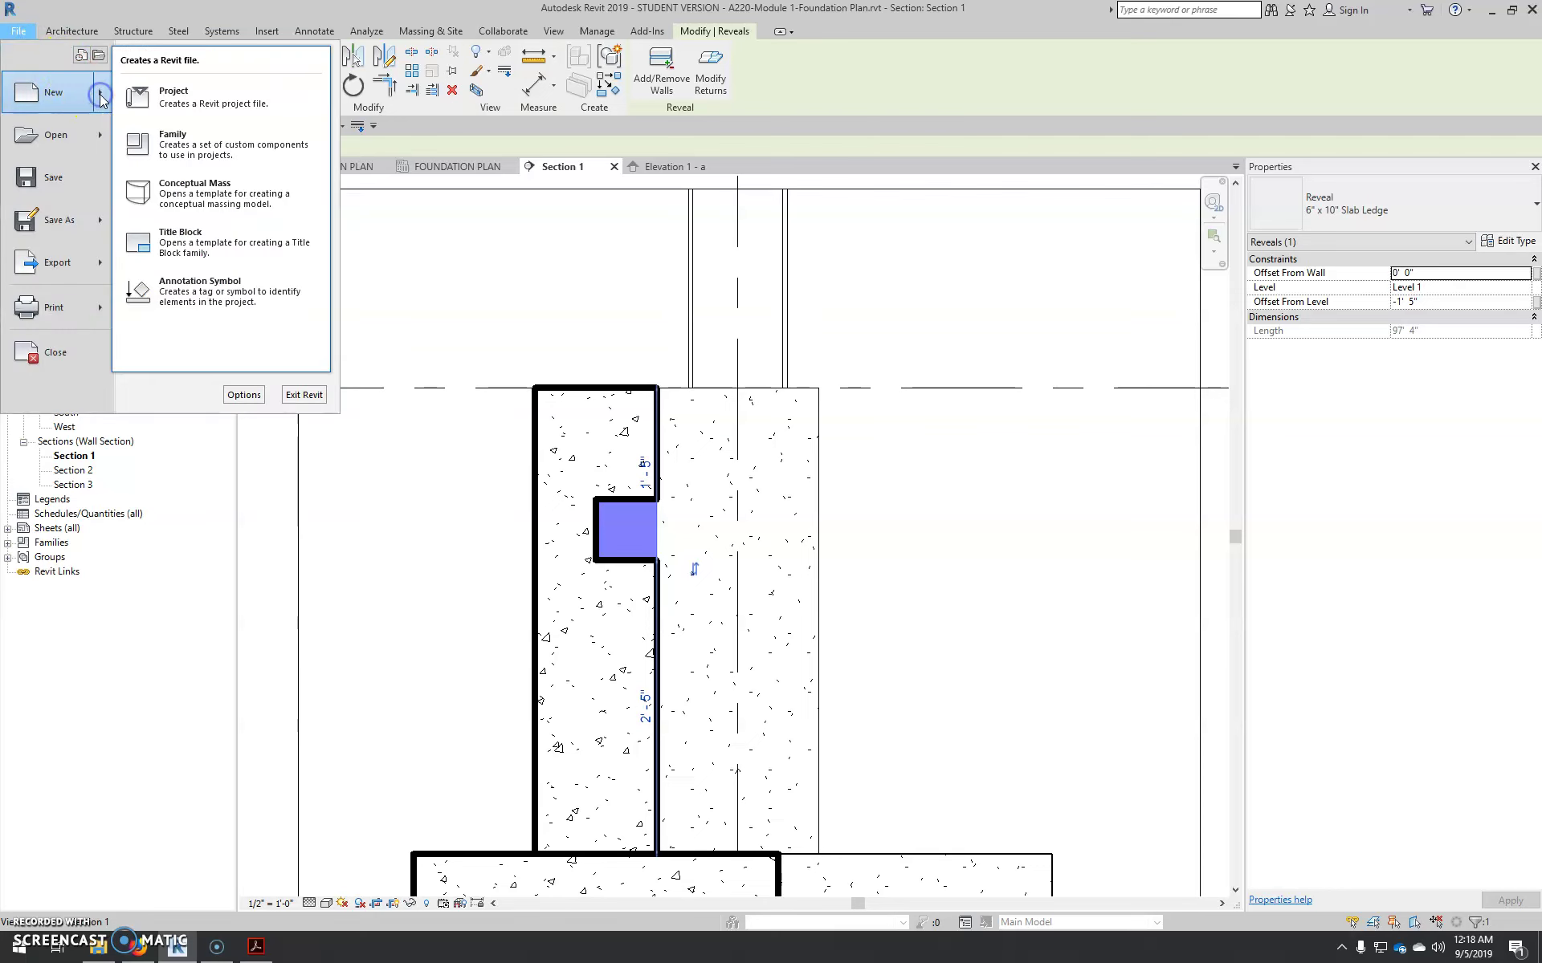
pyautogui.click(231, 145)
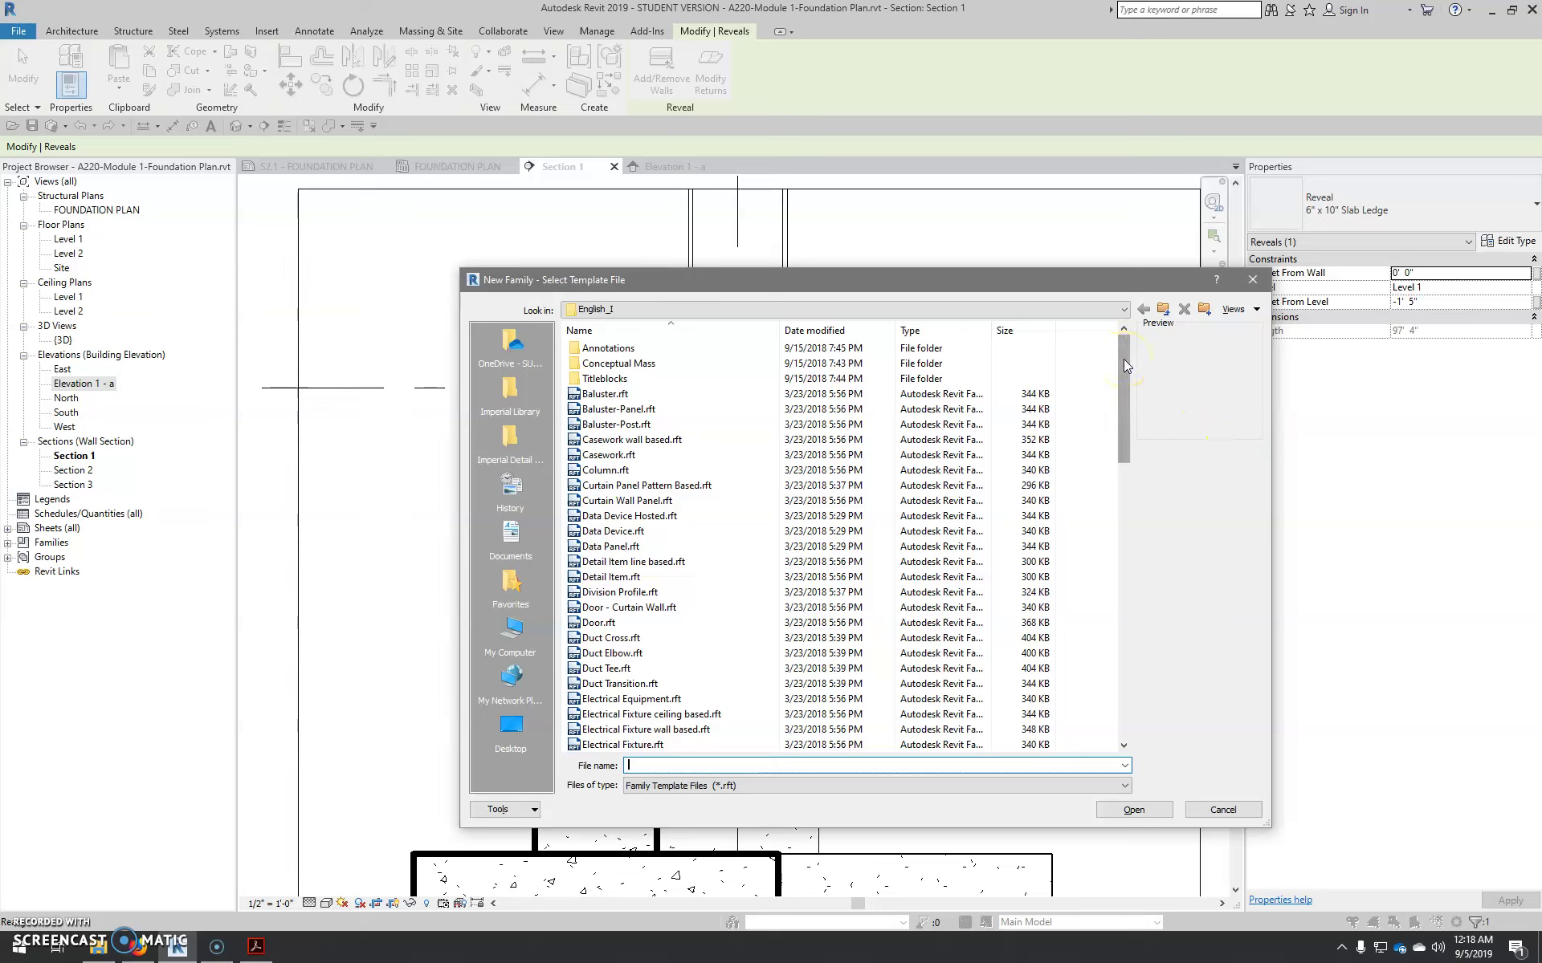
pyautogui.moveTo(1124, 361); pyautogui.dragTo(1106, 574)
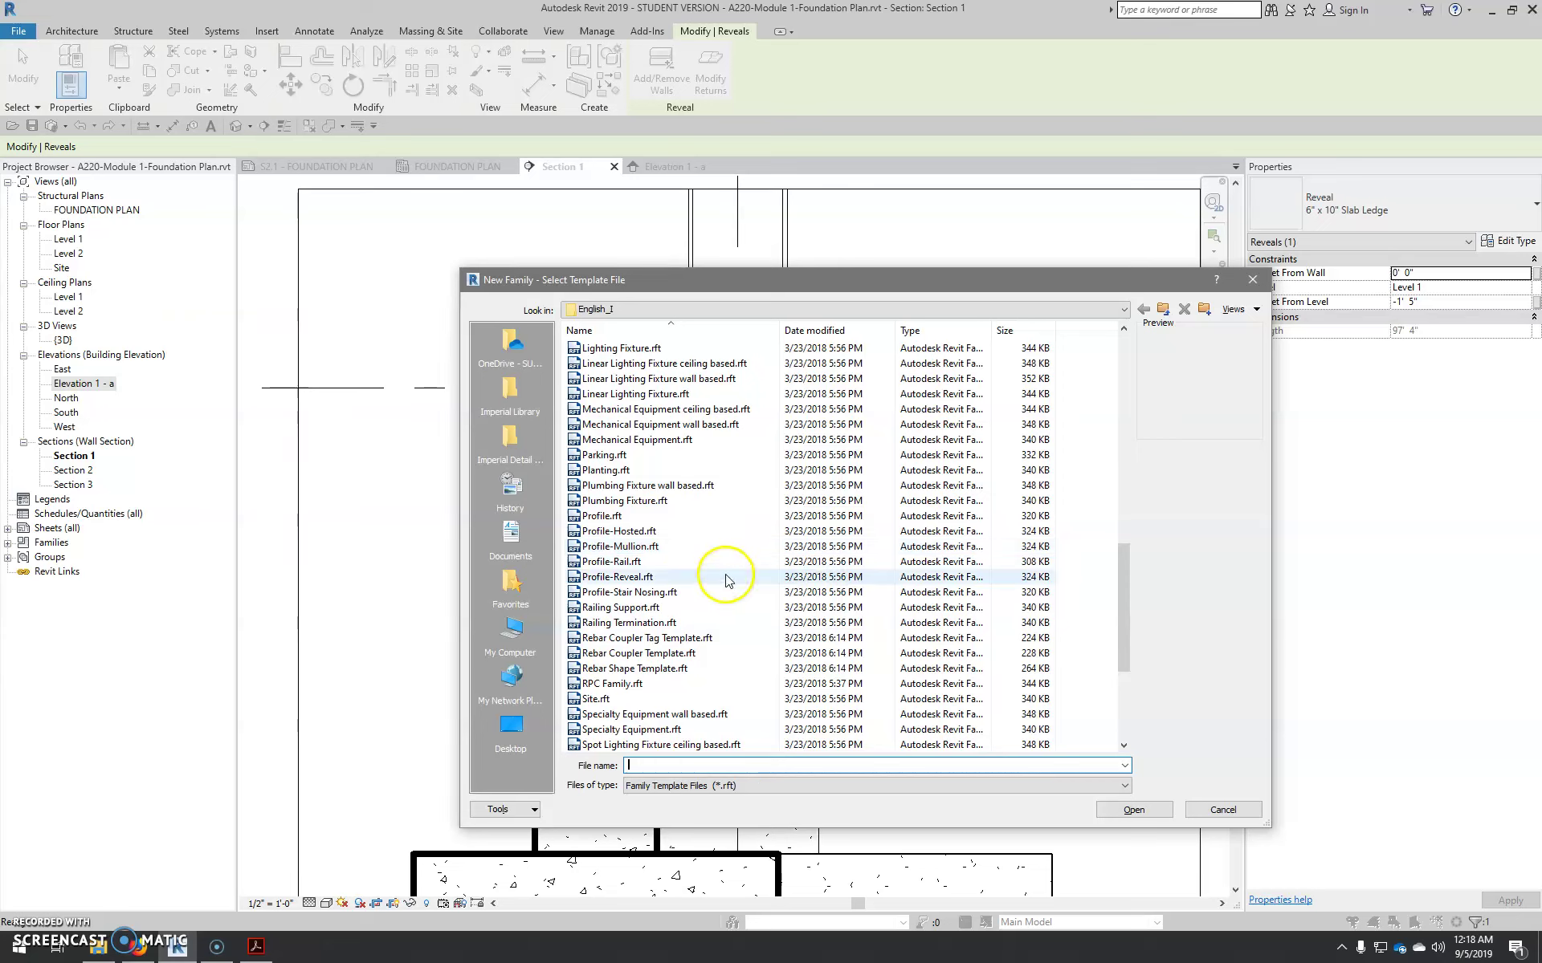
pyautogui.click(583, 580)
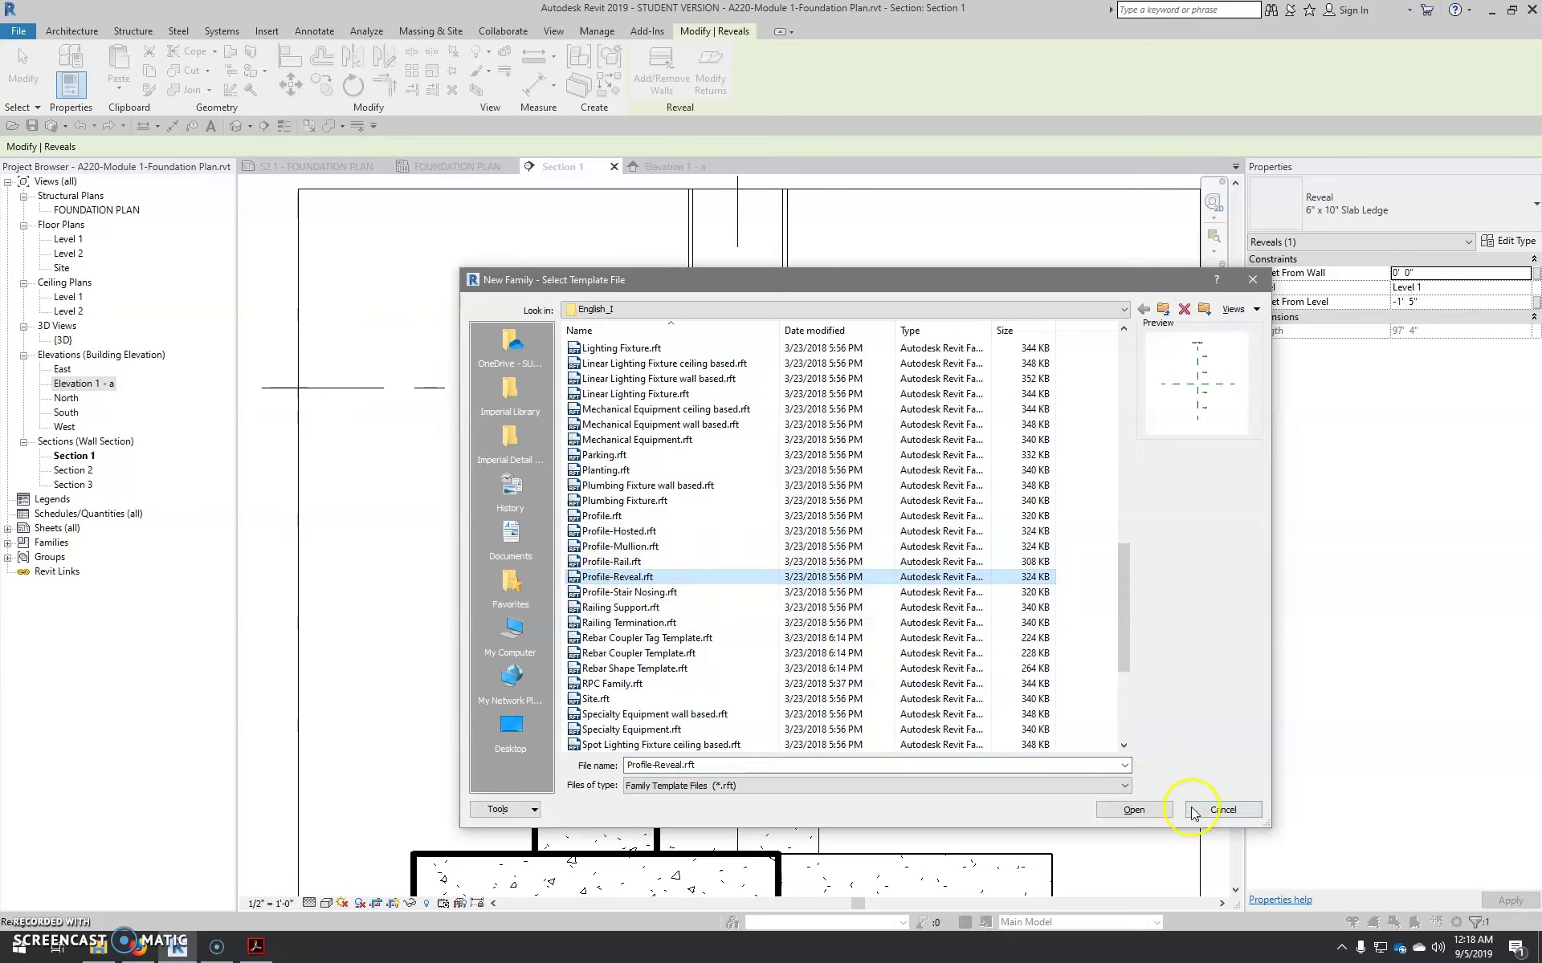
pyautogui.click(1134, 810)
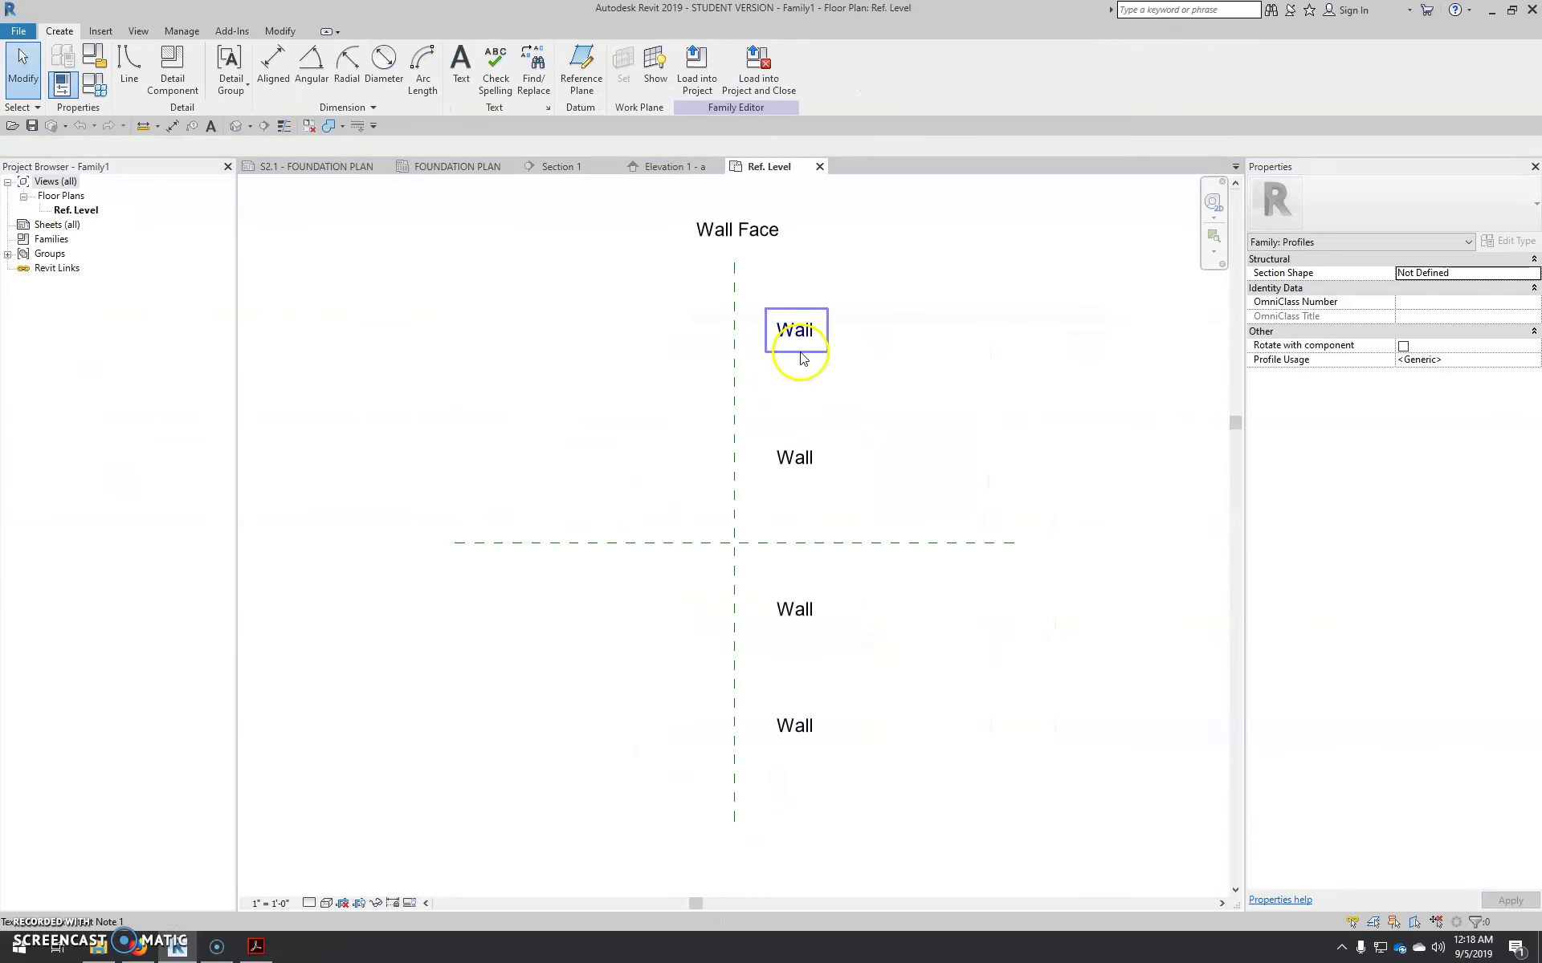
pyautogui.click(836, 542)
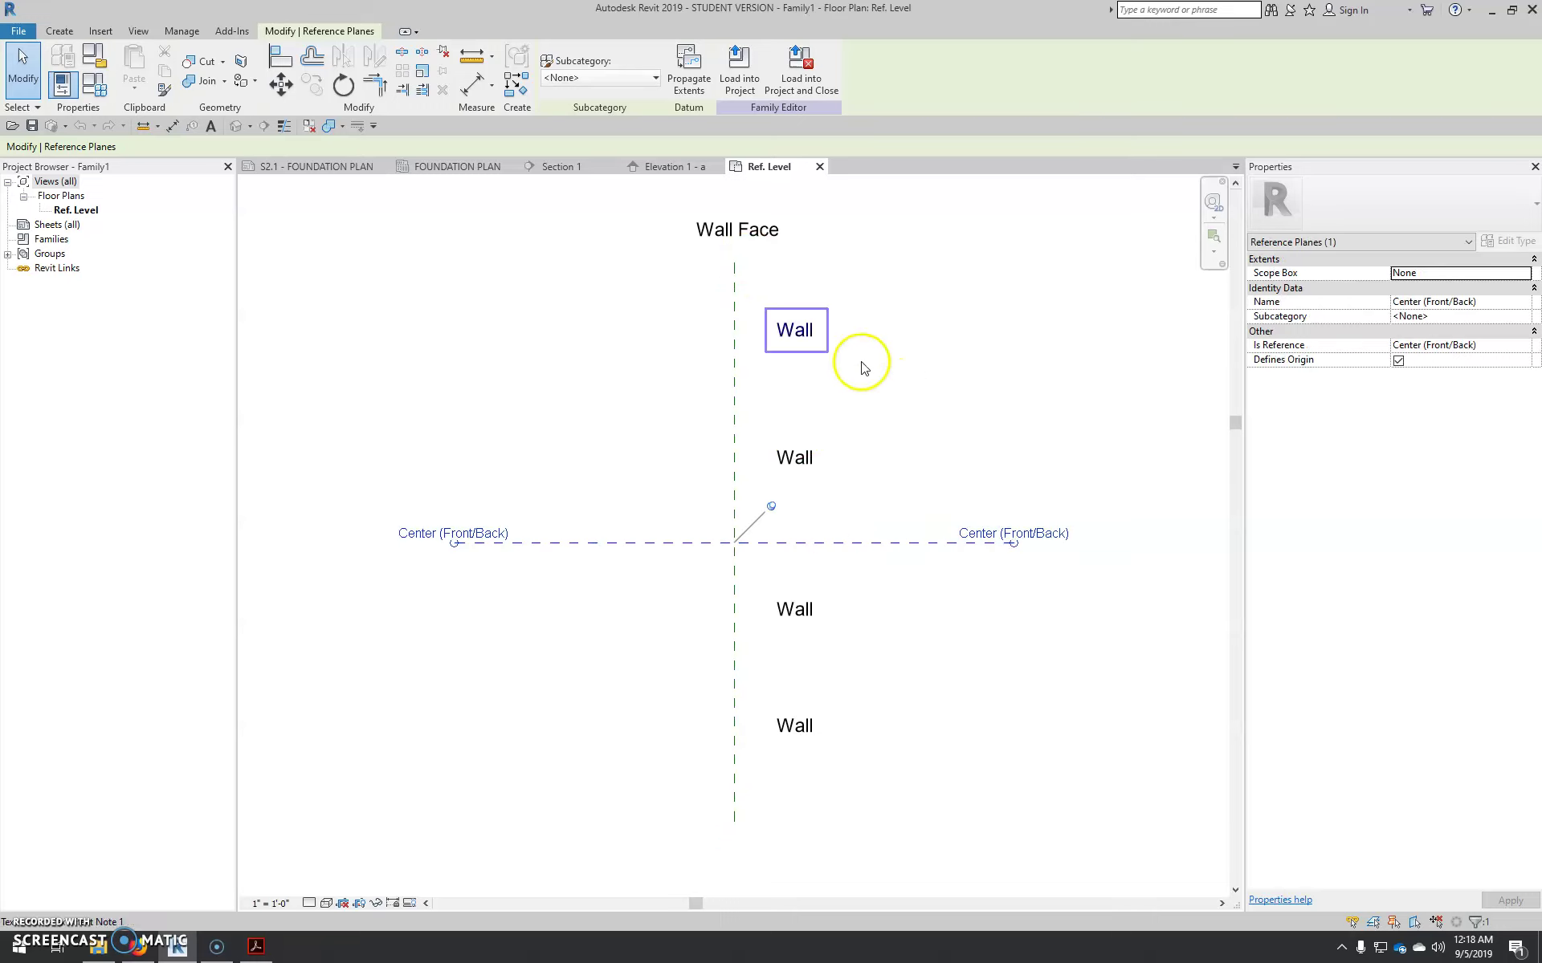
pyautogui.click(735, 288)
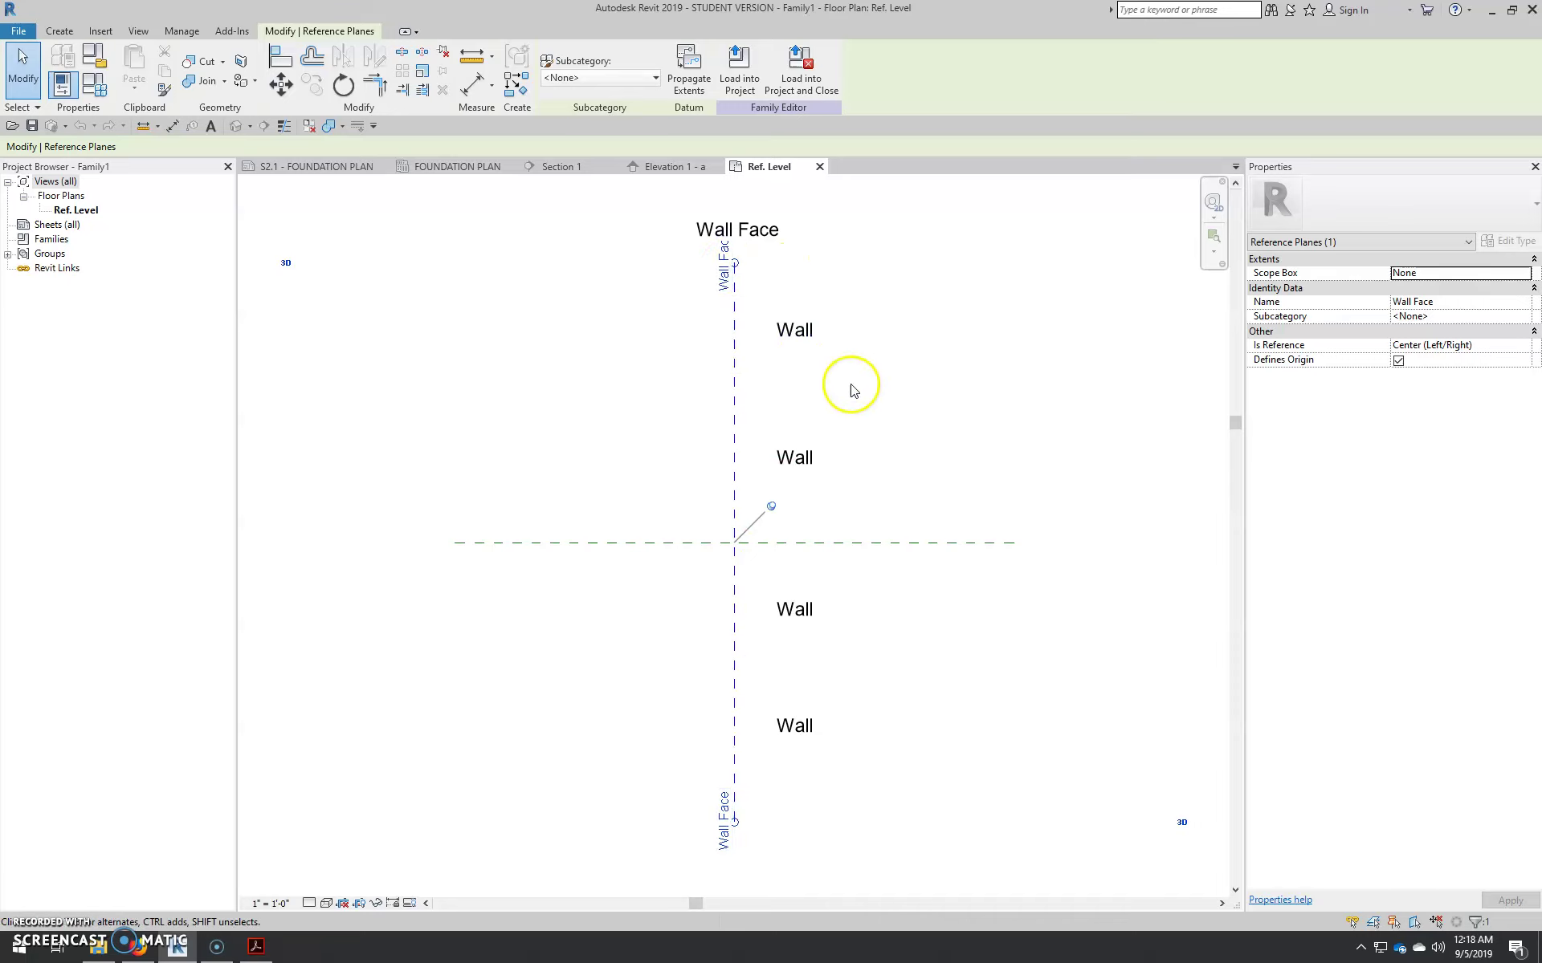
pyautogui.click(956, 481)
pyautogui.click(917, 365)
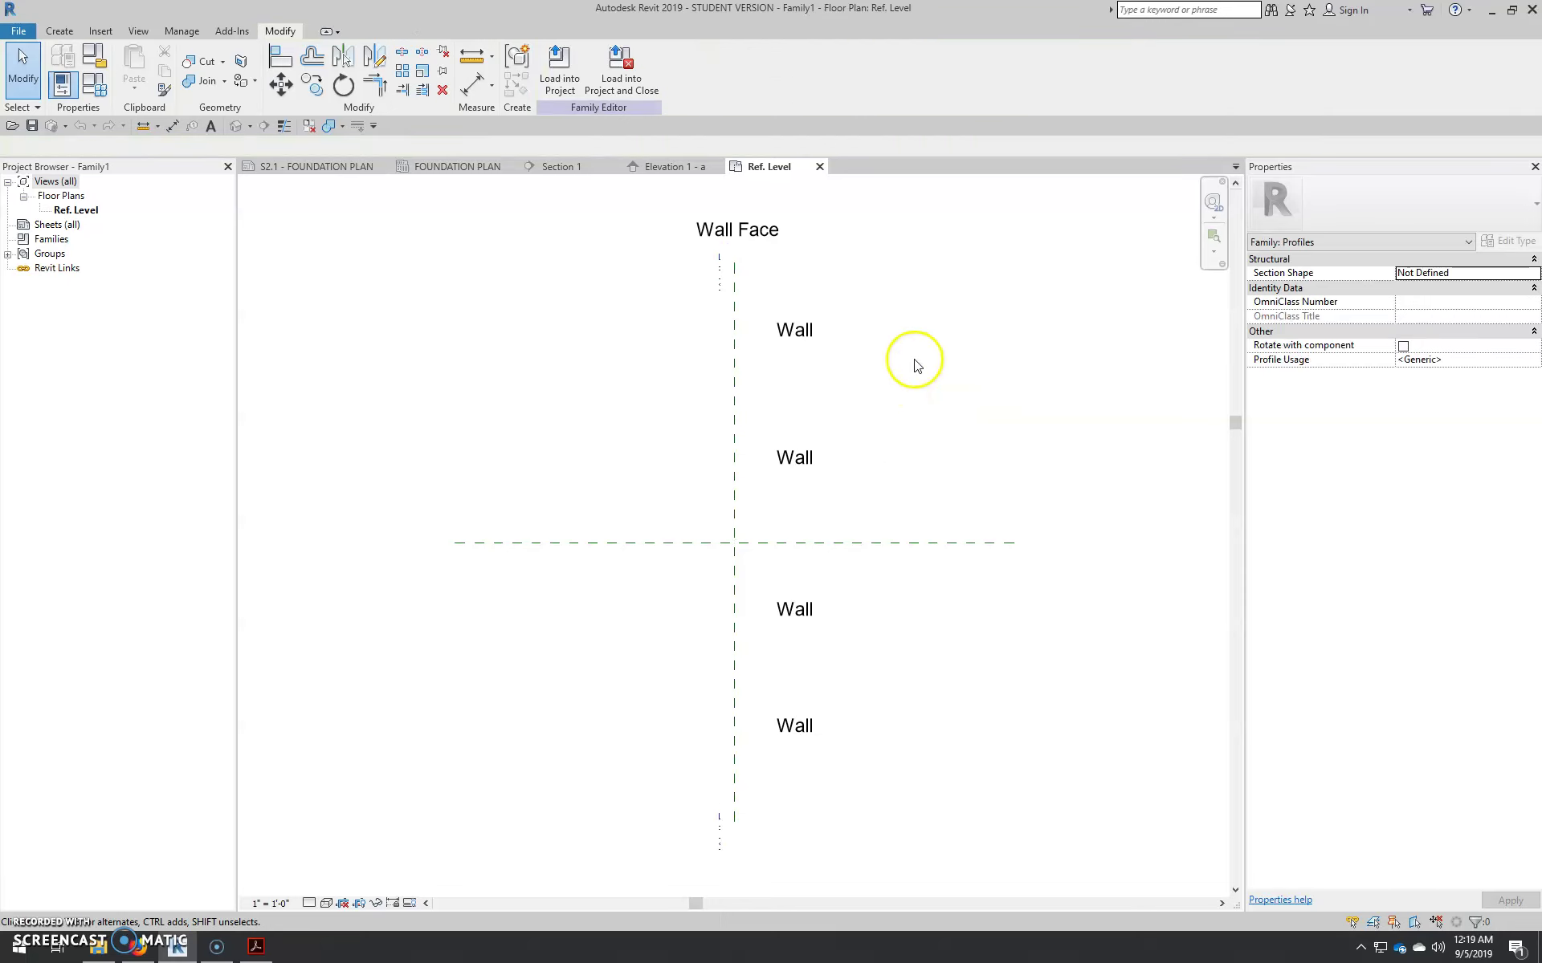
# Draw a 6" wide by 10" high rectangle on the wall side, starting at the intersection of the reference planes and extending upward
pyautogui.moveTo(915, 401); pyautogui.dragTo(831, 409, button='middle')
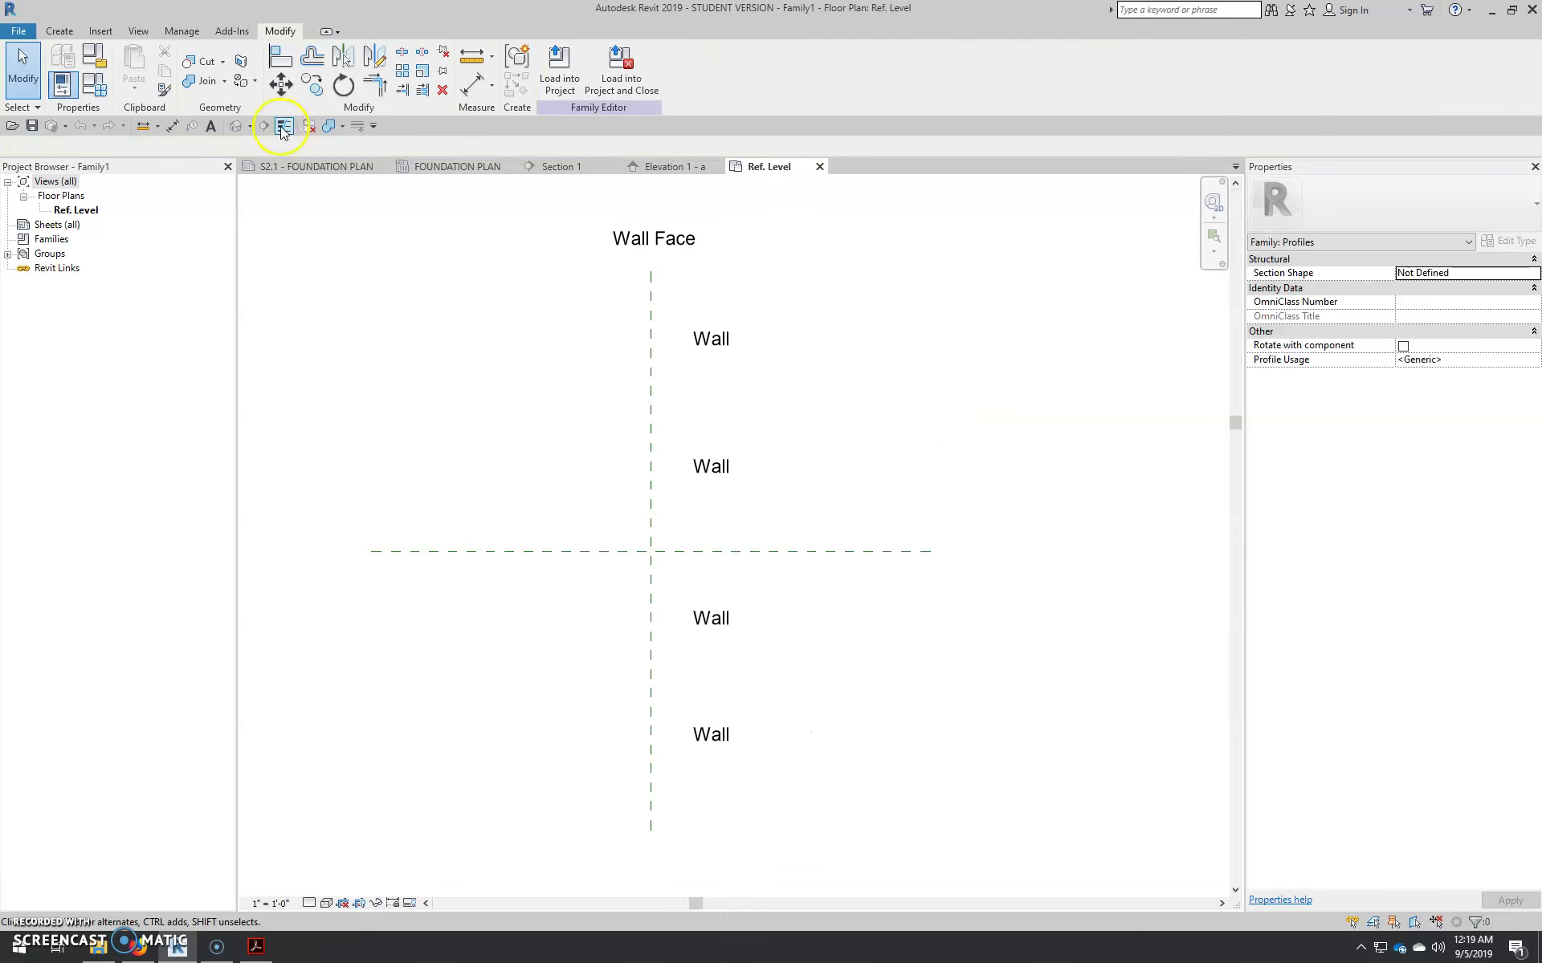
pyautogui.click(61, 32)
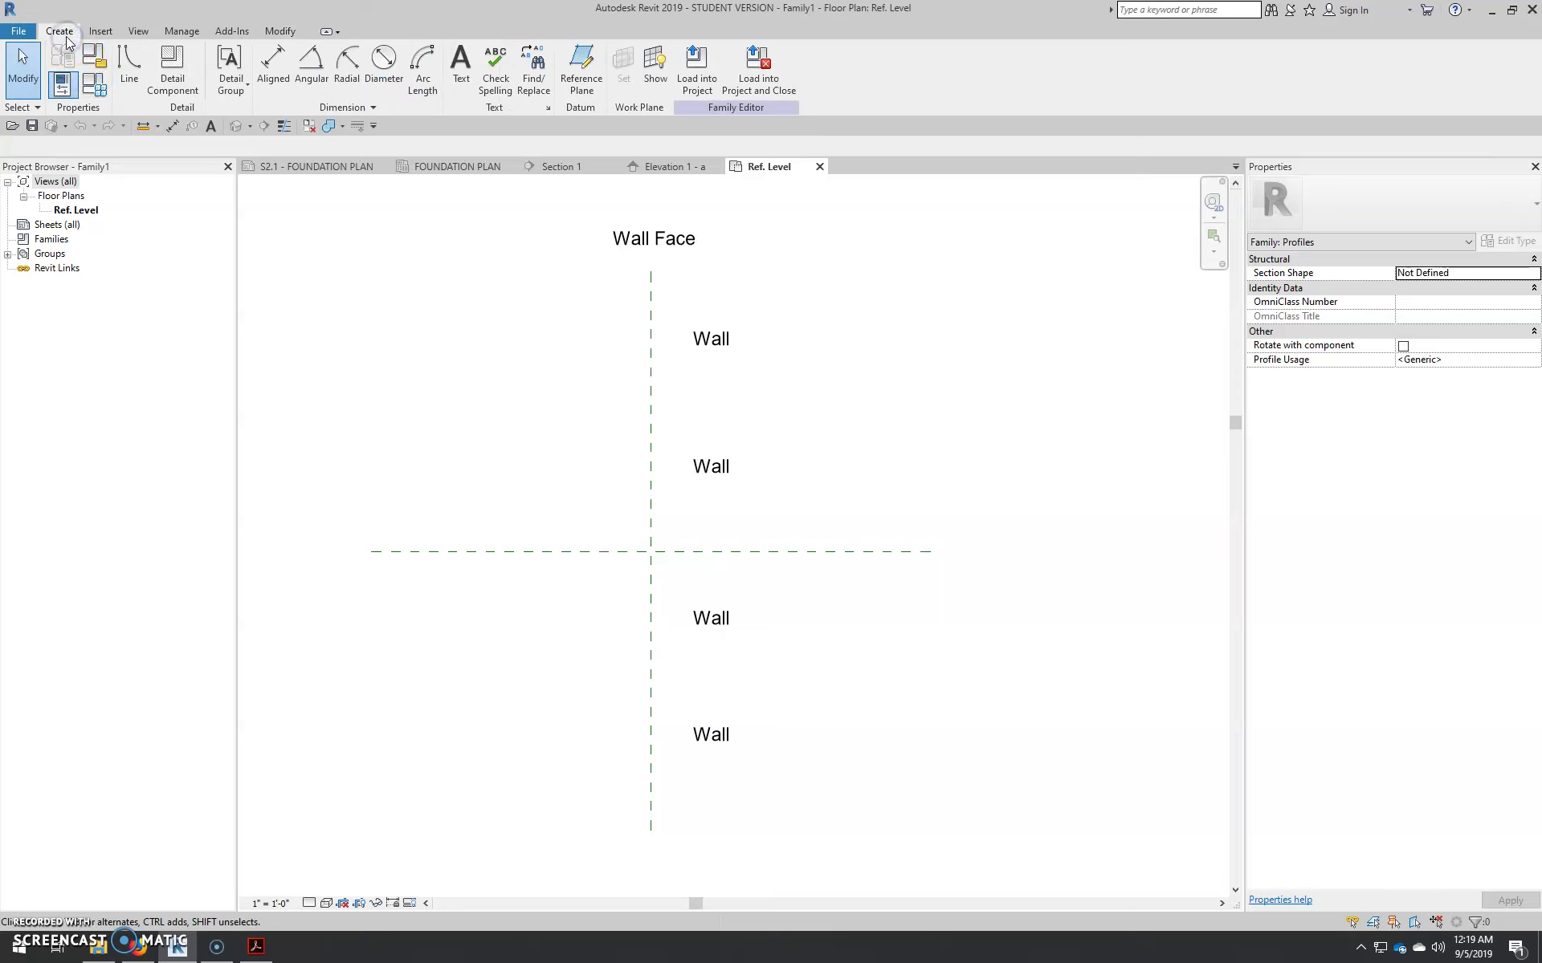
pyautogui.click(125, 76)
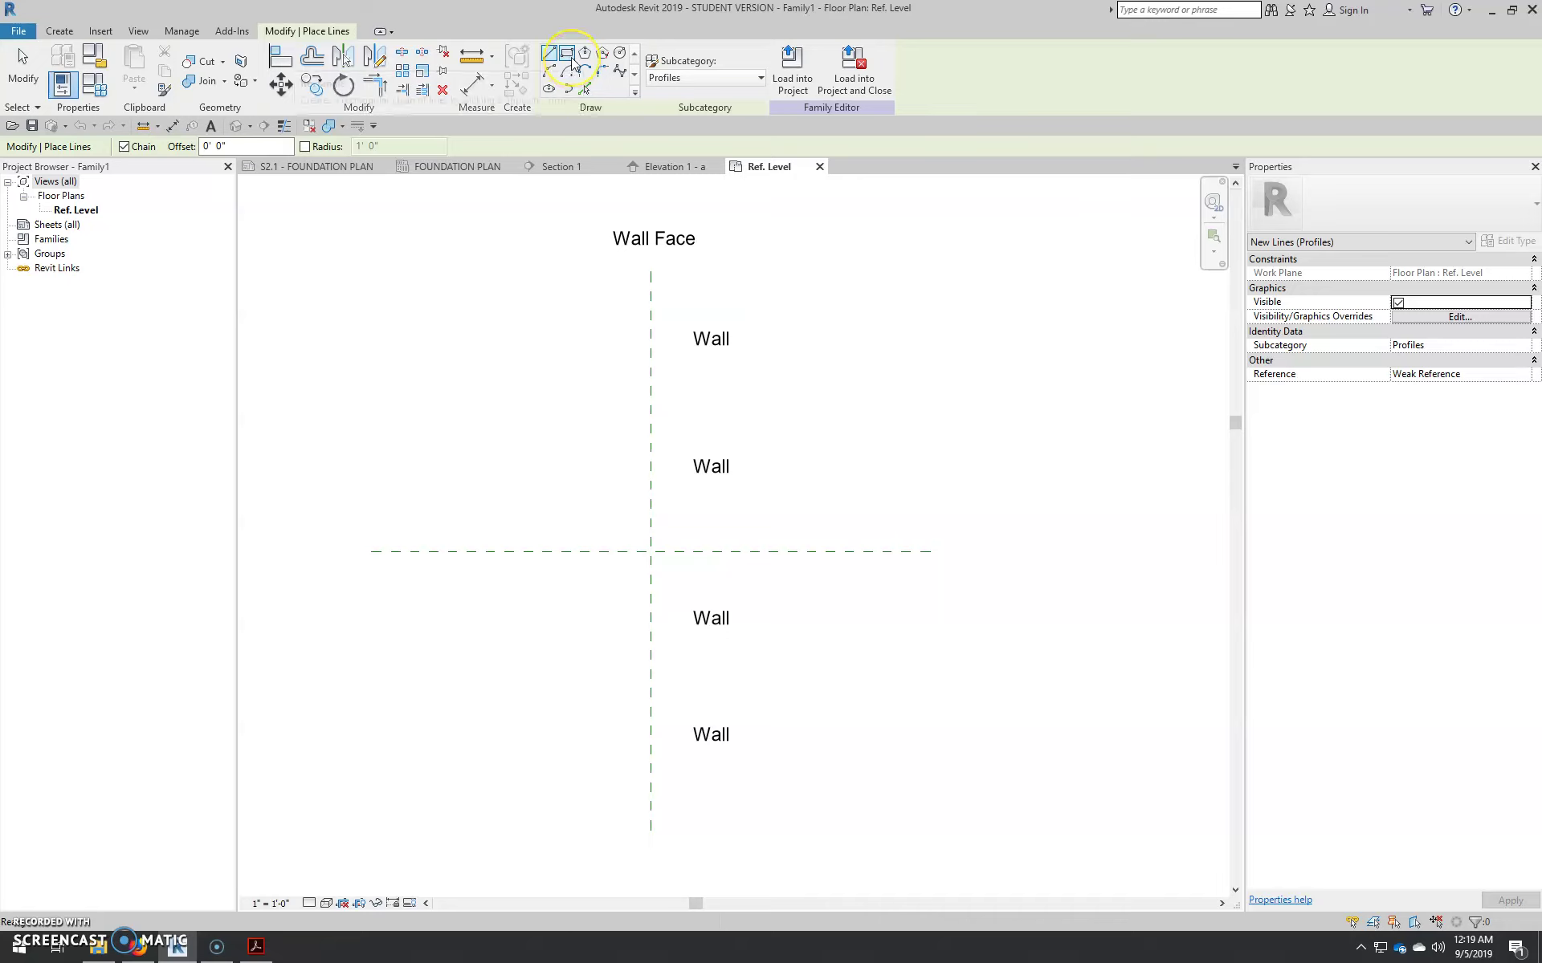
pyautogui.click(572, 57)
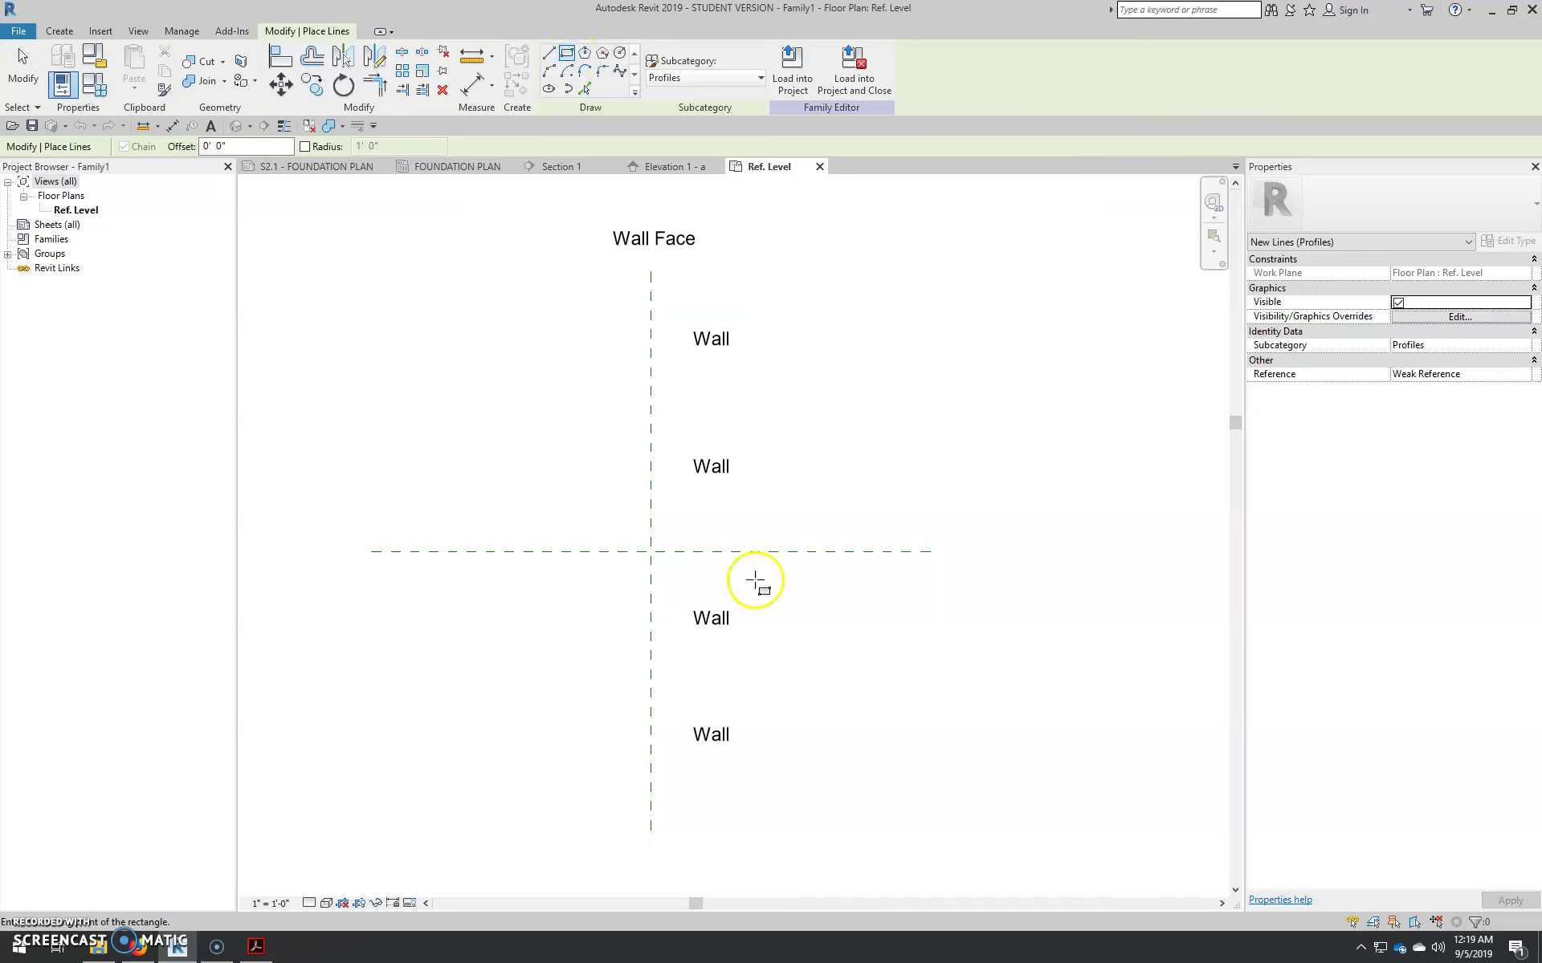
pyautogui.click(652, 550)
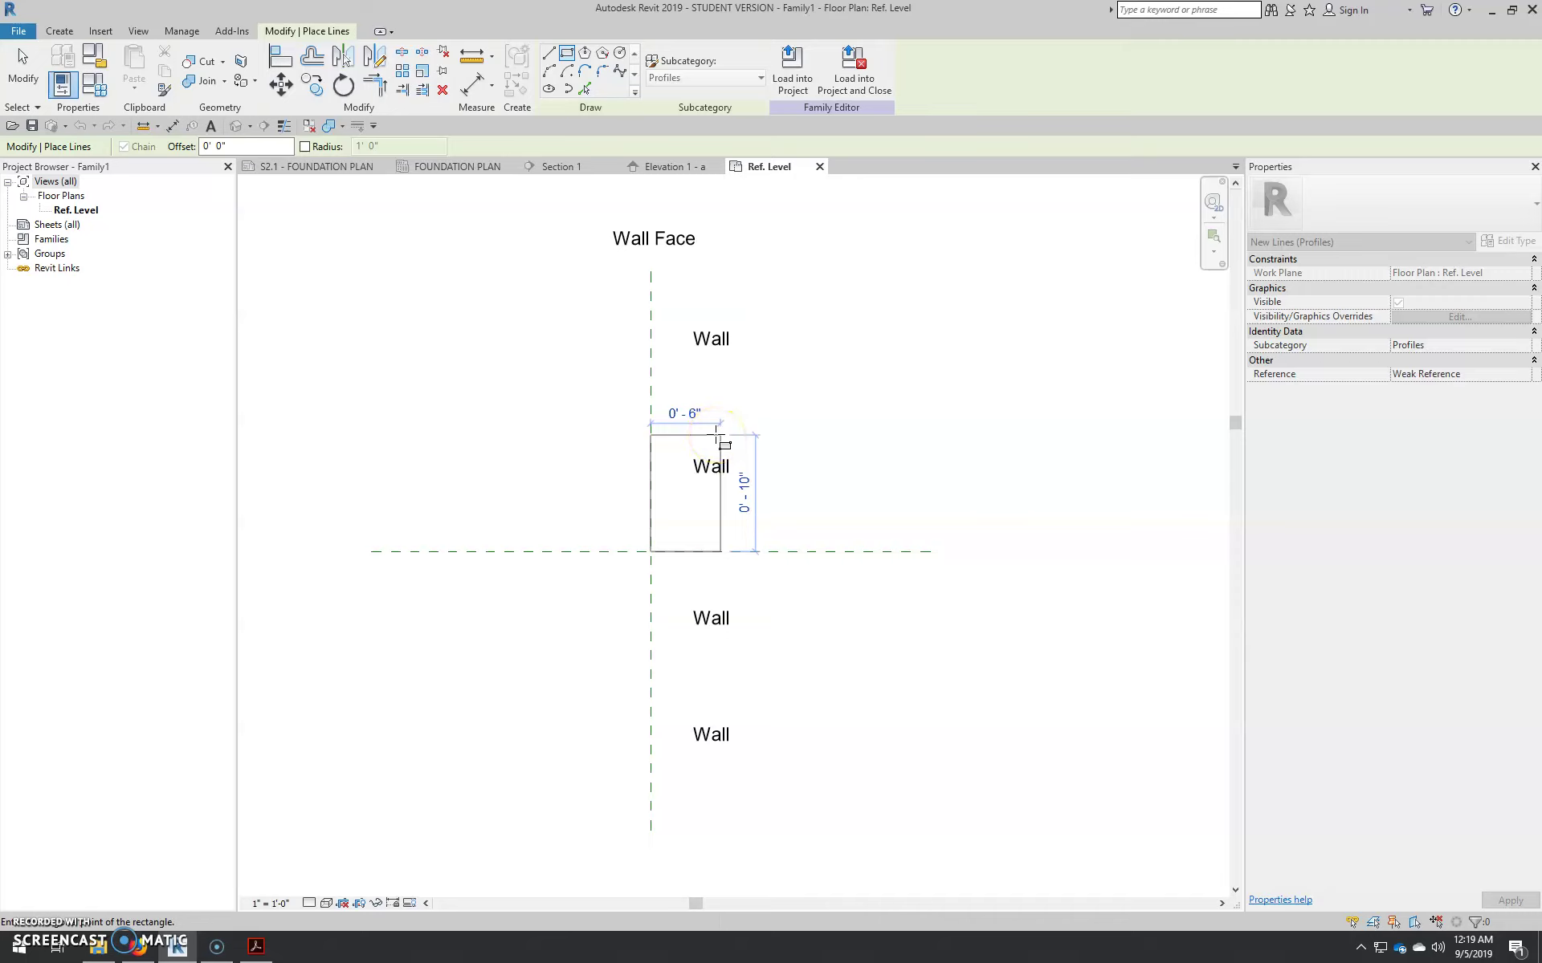
pyautogui.click(718, 435)
# Save the profile family as Slab Ledge in the 01 Foundation Plan folder and load it into the foundation plan project
pyautogui.click(99, 925)
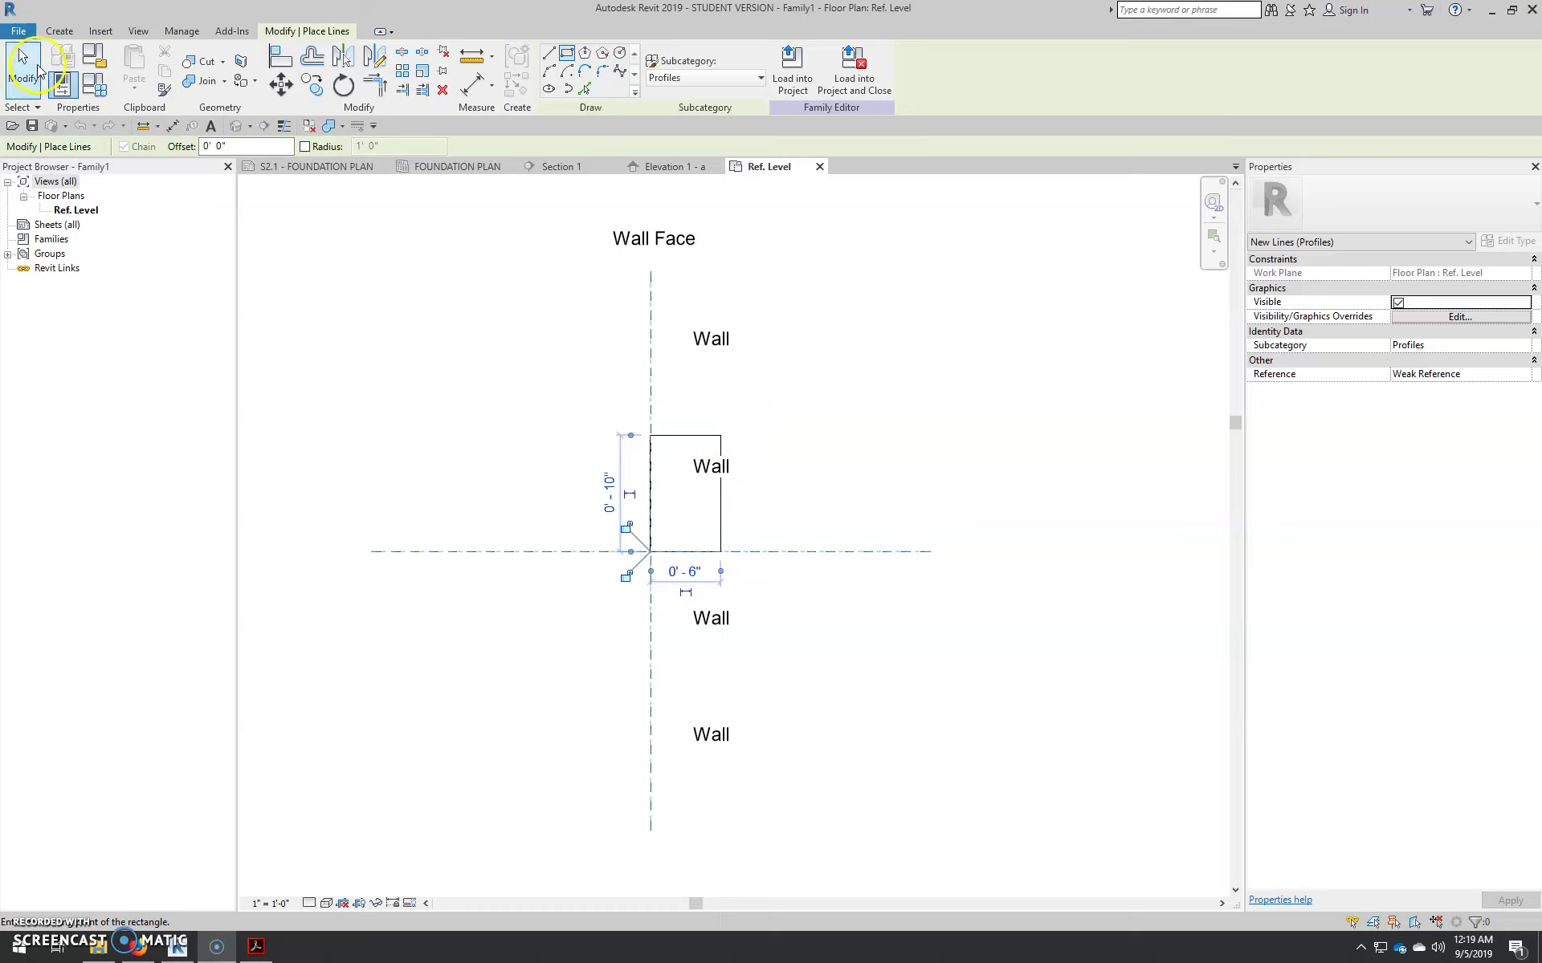
pyautogui.click(27, 35)
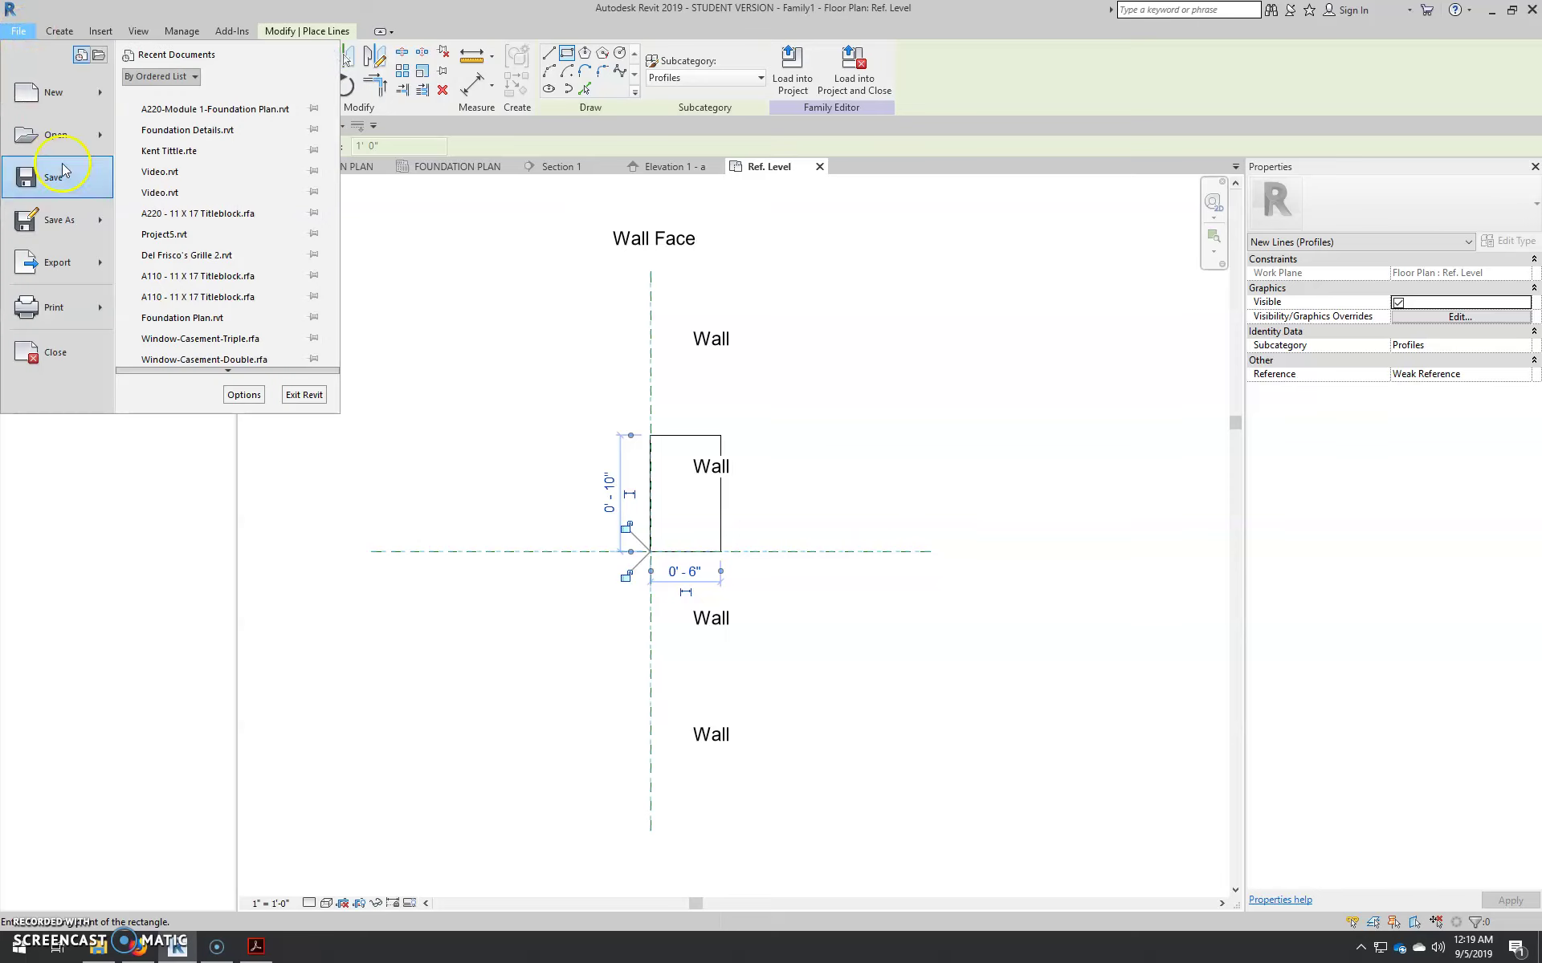
pyautogui.click(69, 181)
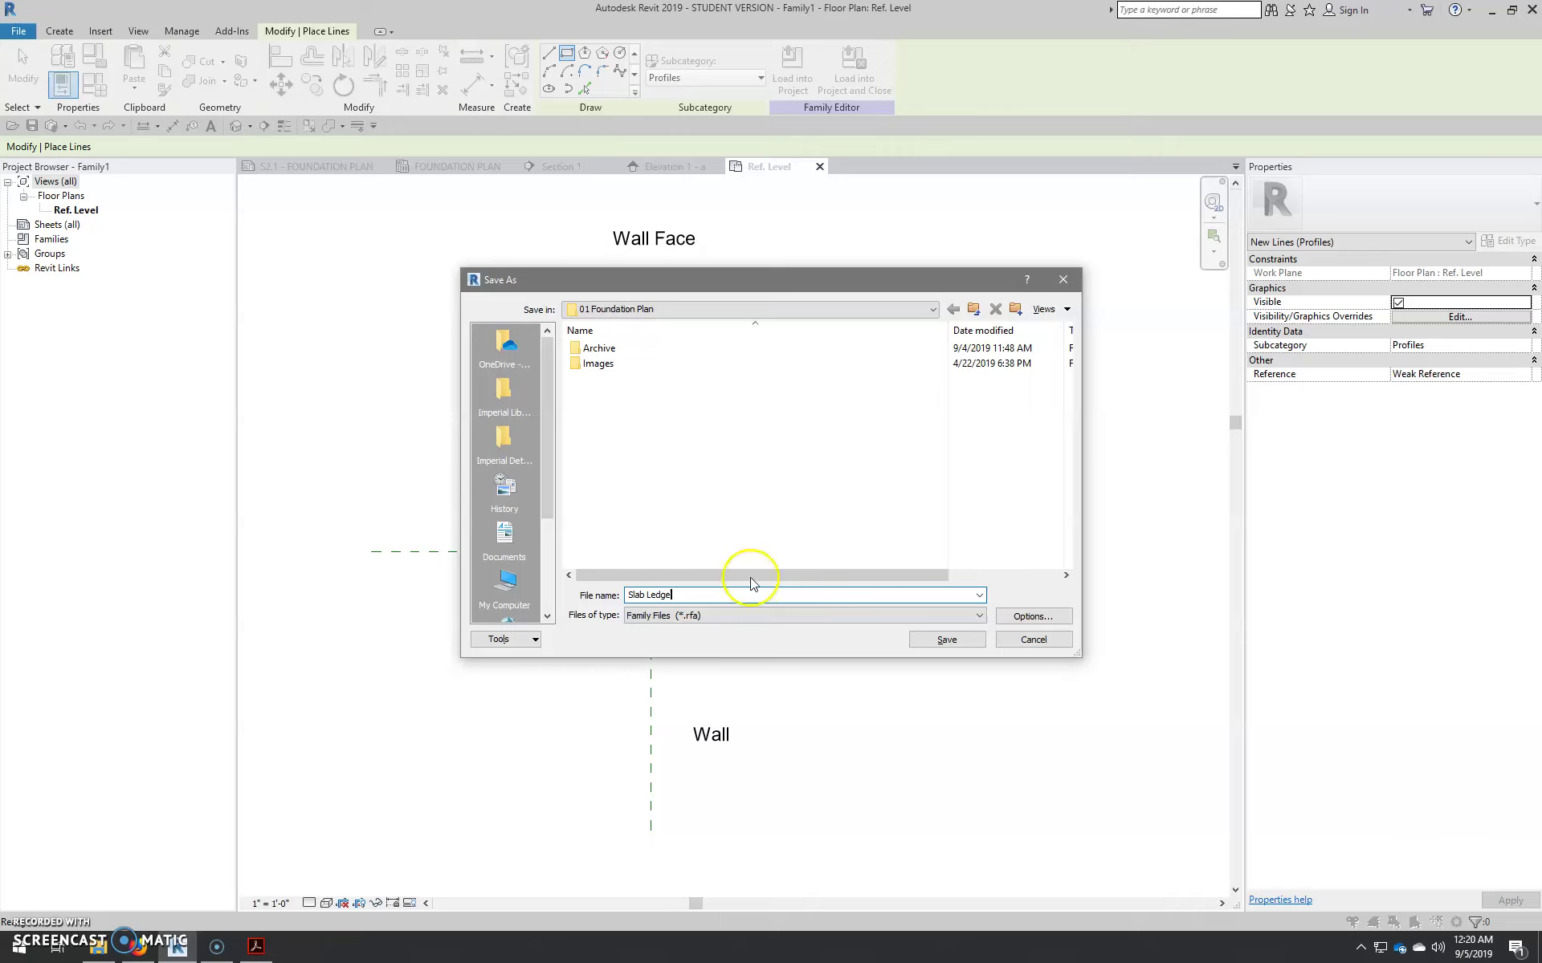
pyautogui.click(948, 640)
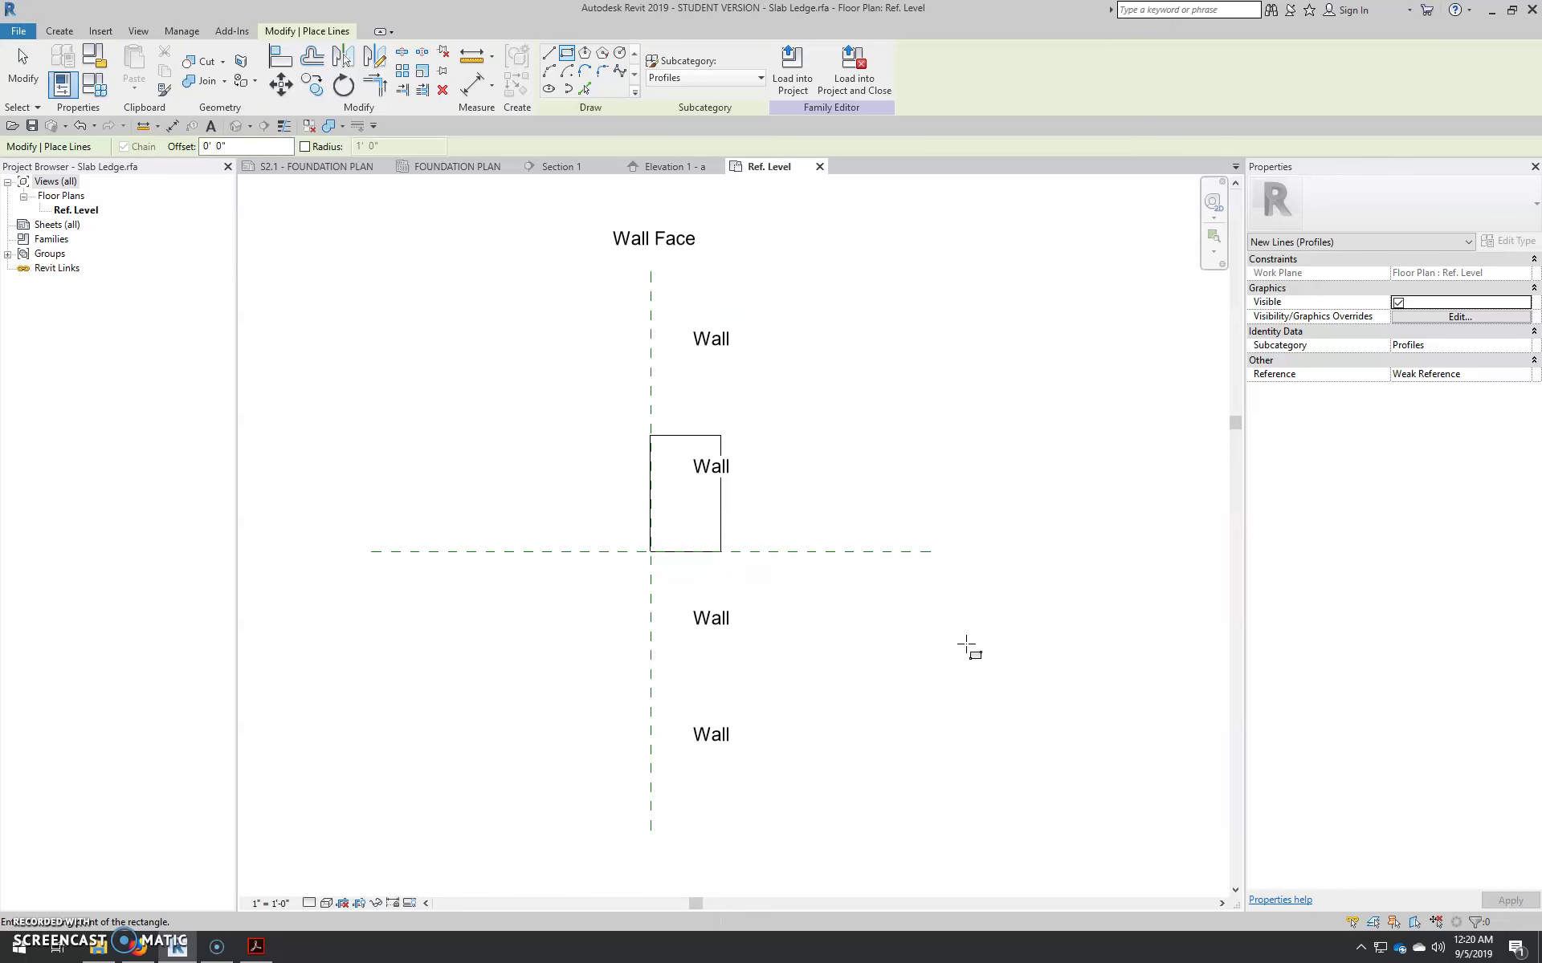
pyautogui.click(793, 76)
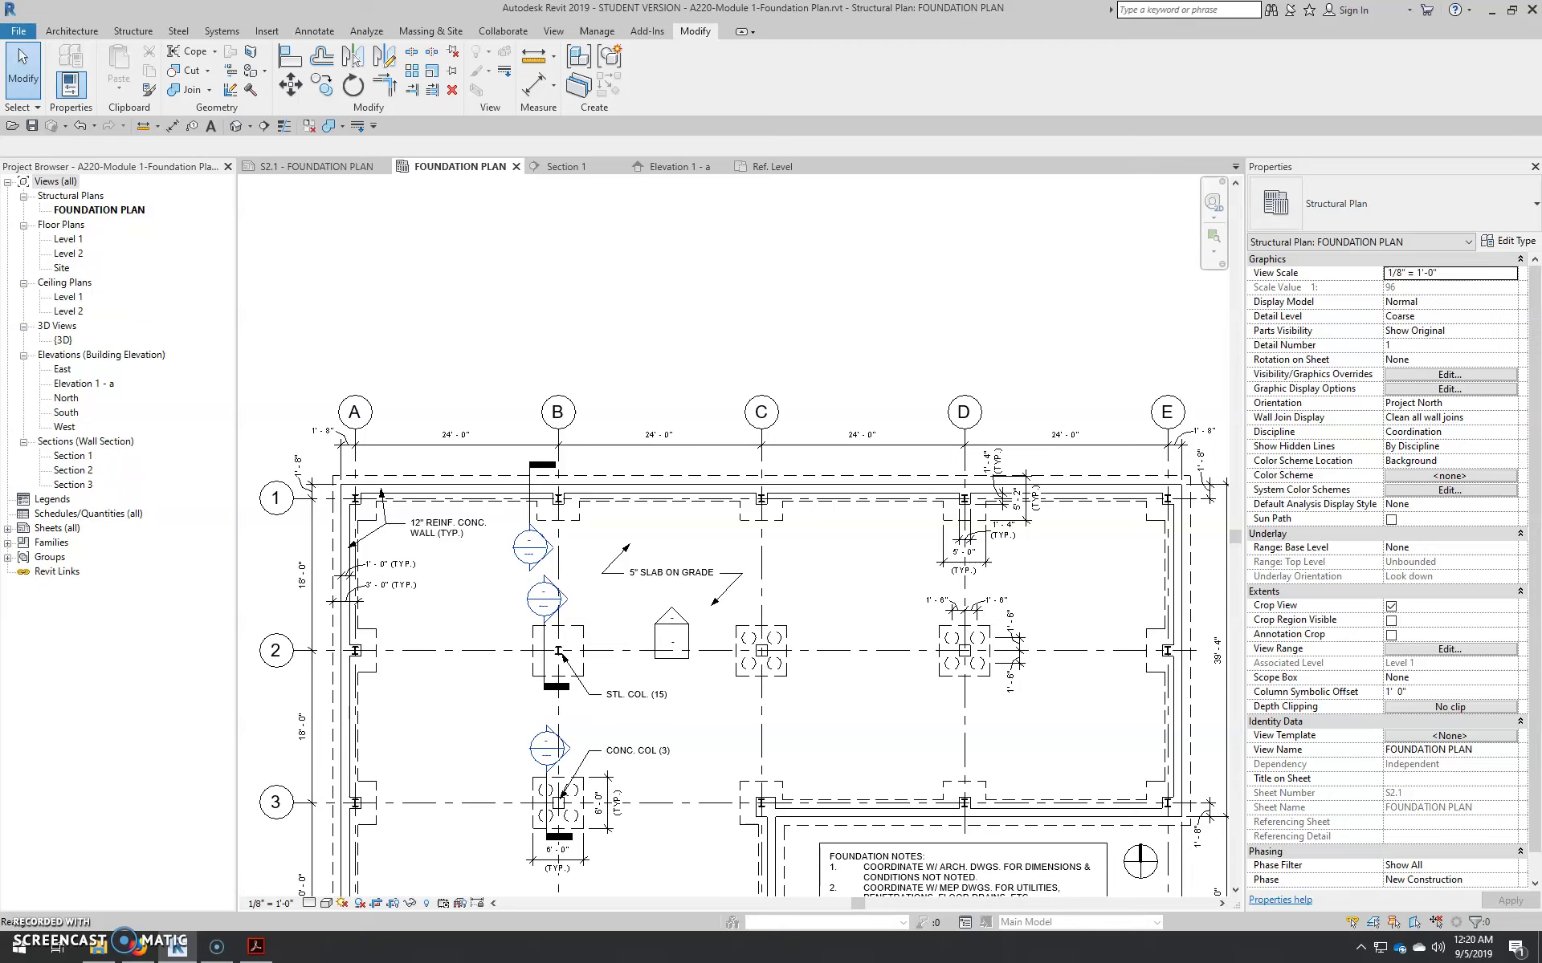
# Locate the Slab Ledge type among the project's profile families
pyautogui.click(7, 544)
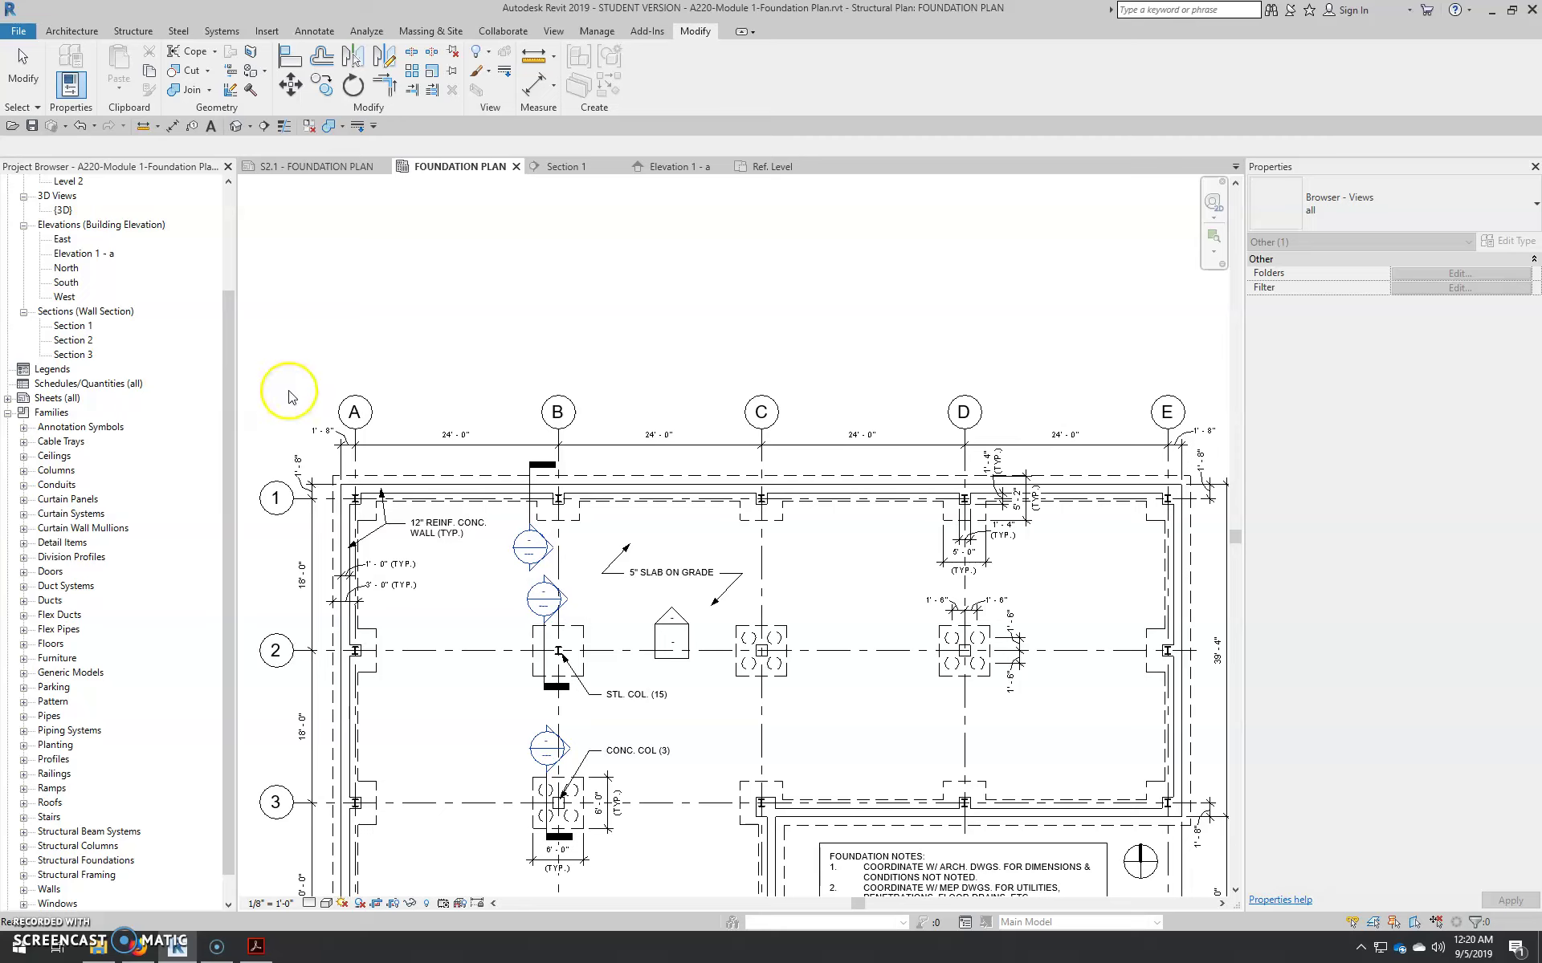
pyautogui.click(23, 760)
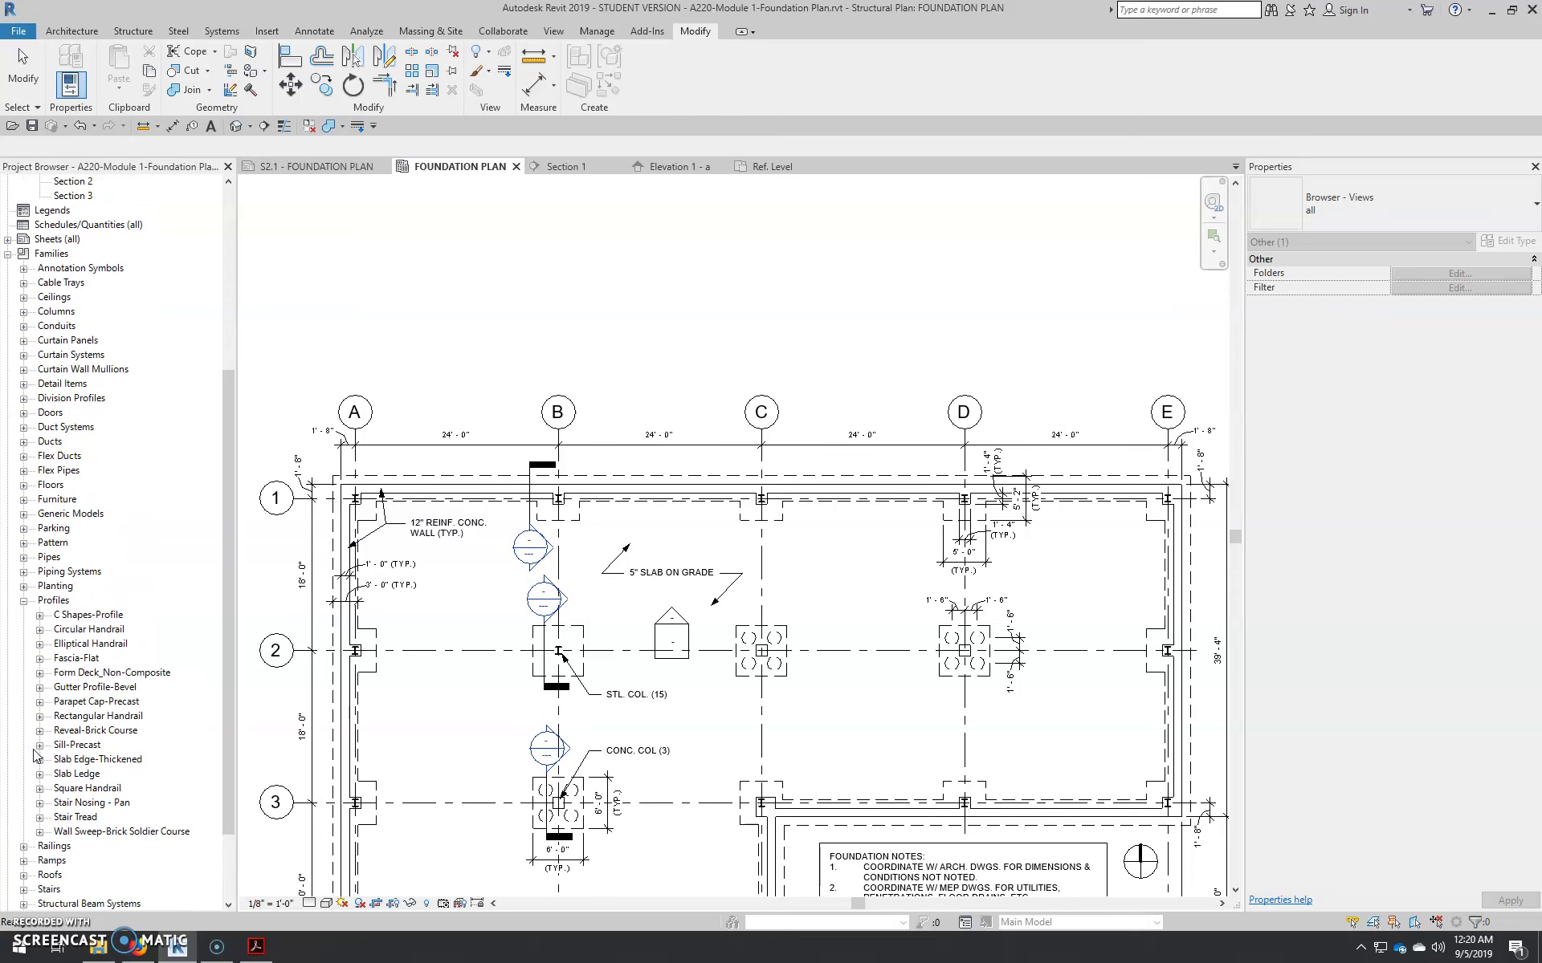
pyautogui.click(40, 749)
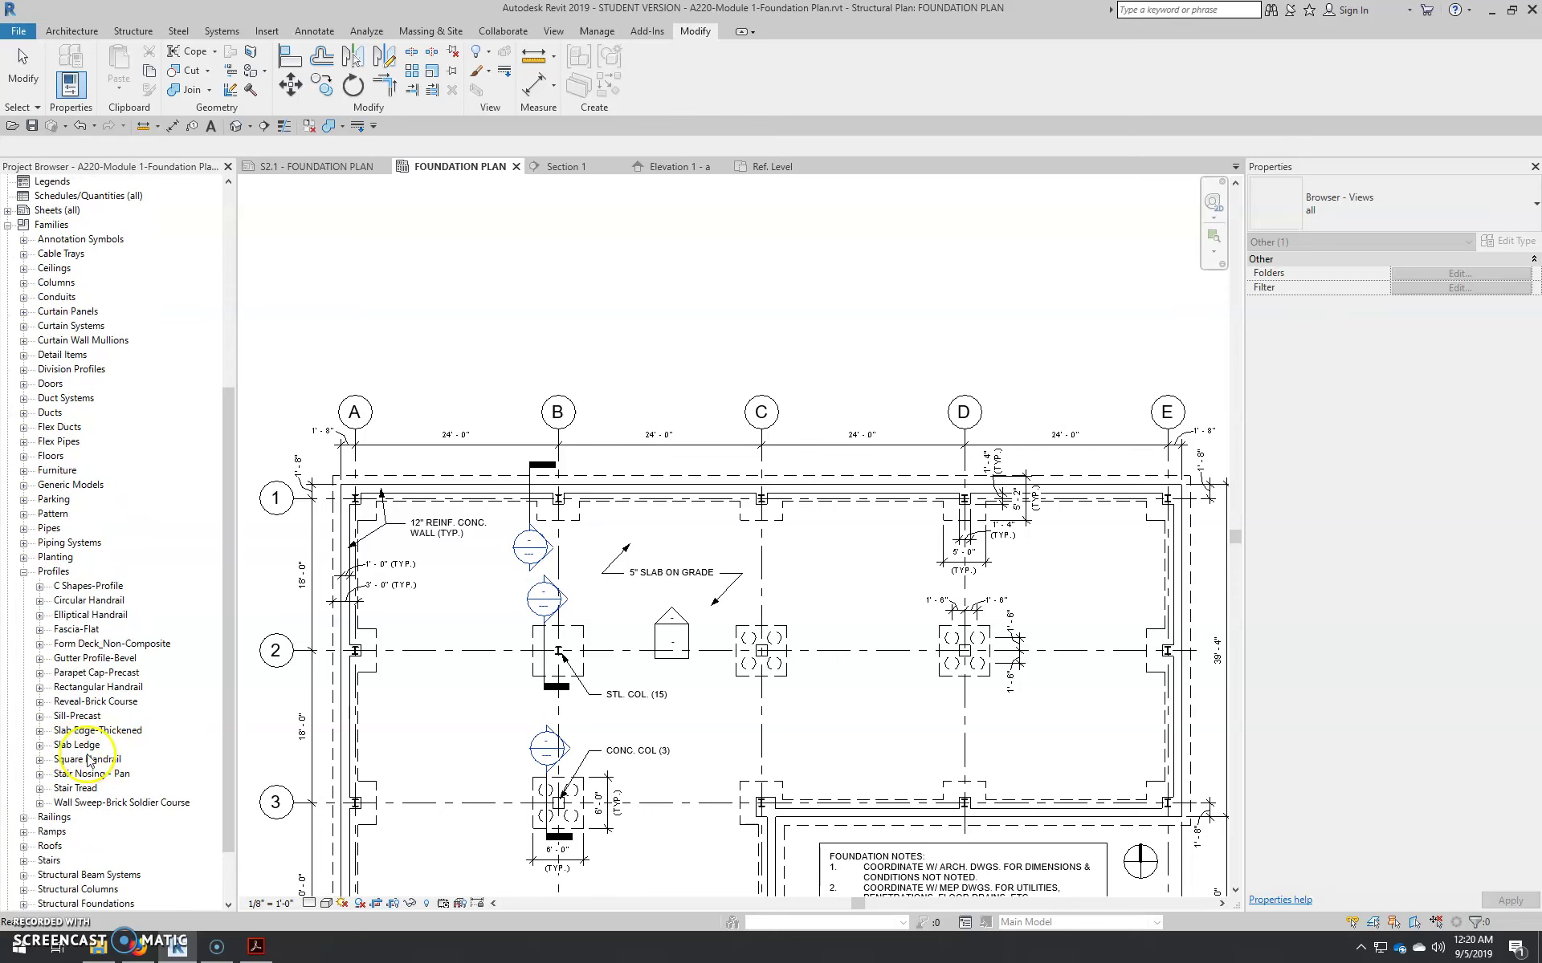
pyautogui.click(39, 746)
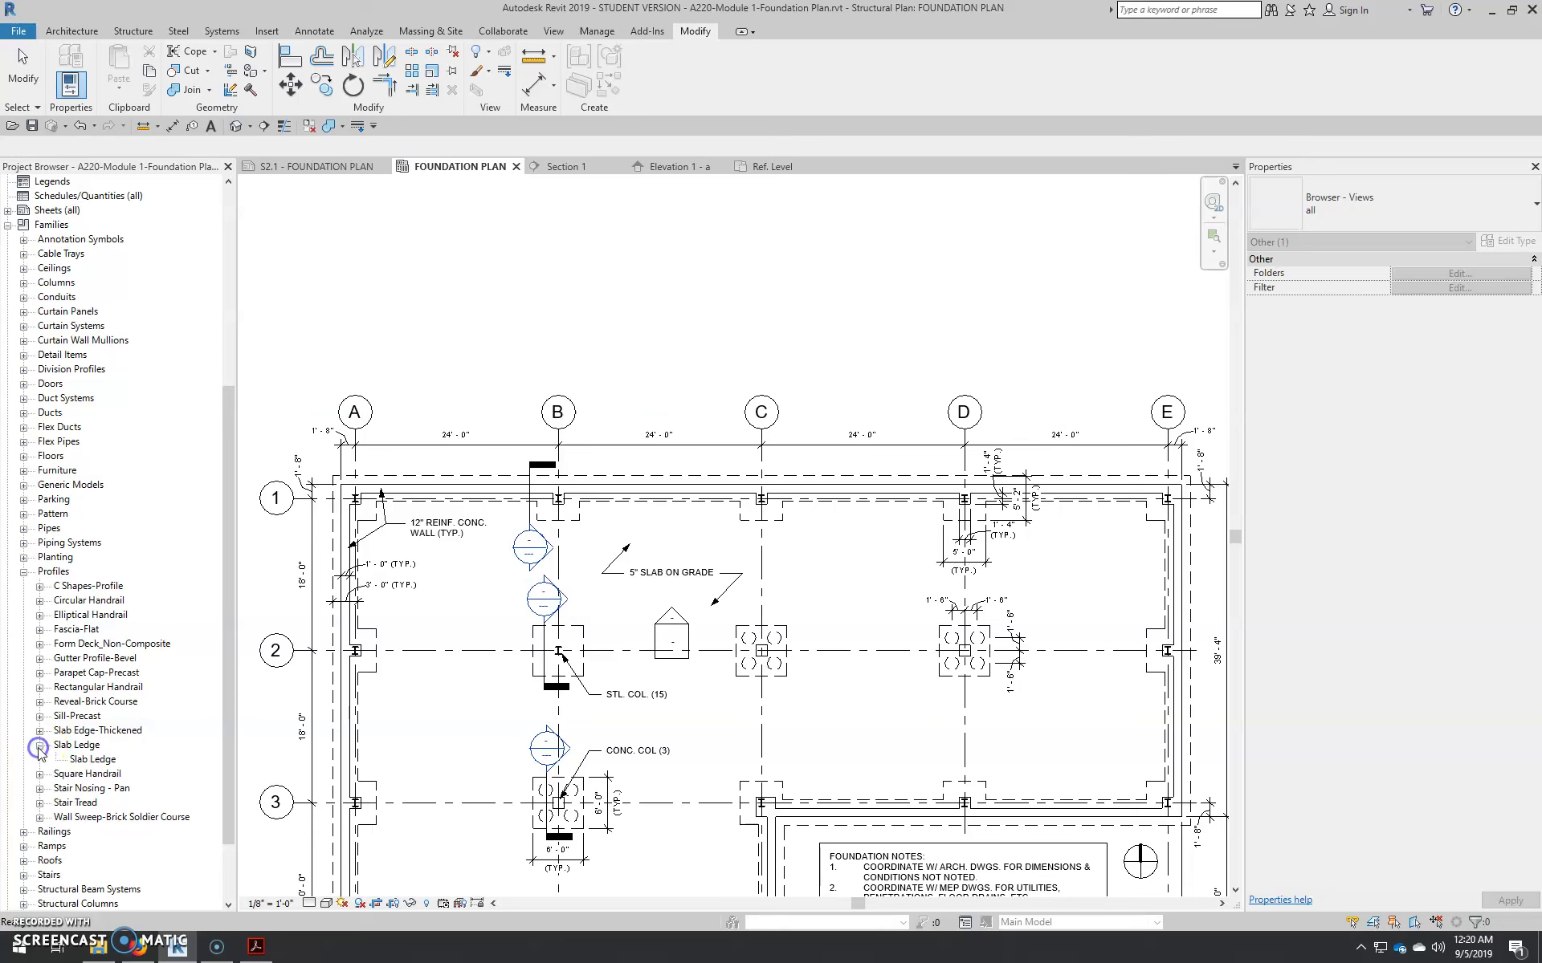
pyautogui.click(93, 761)
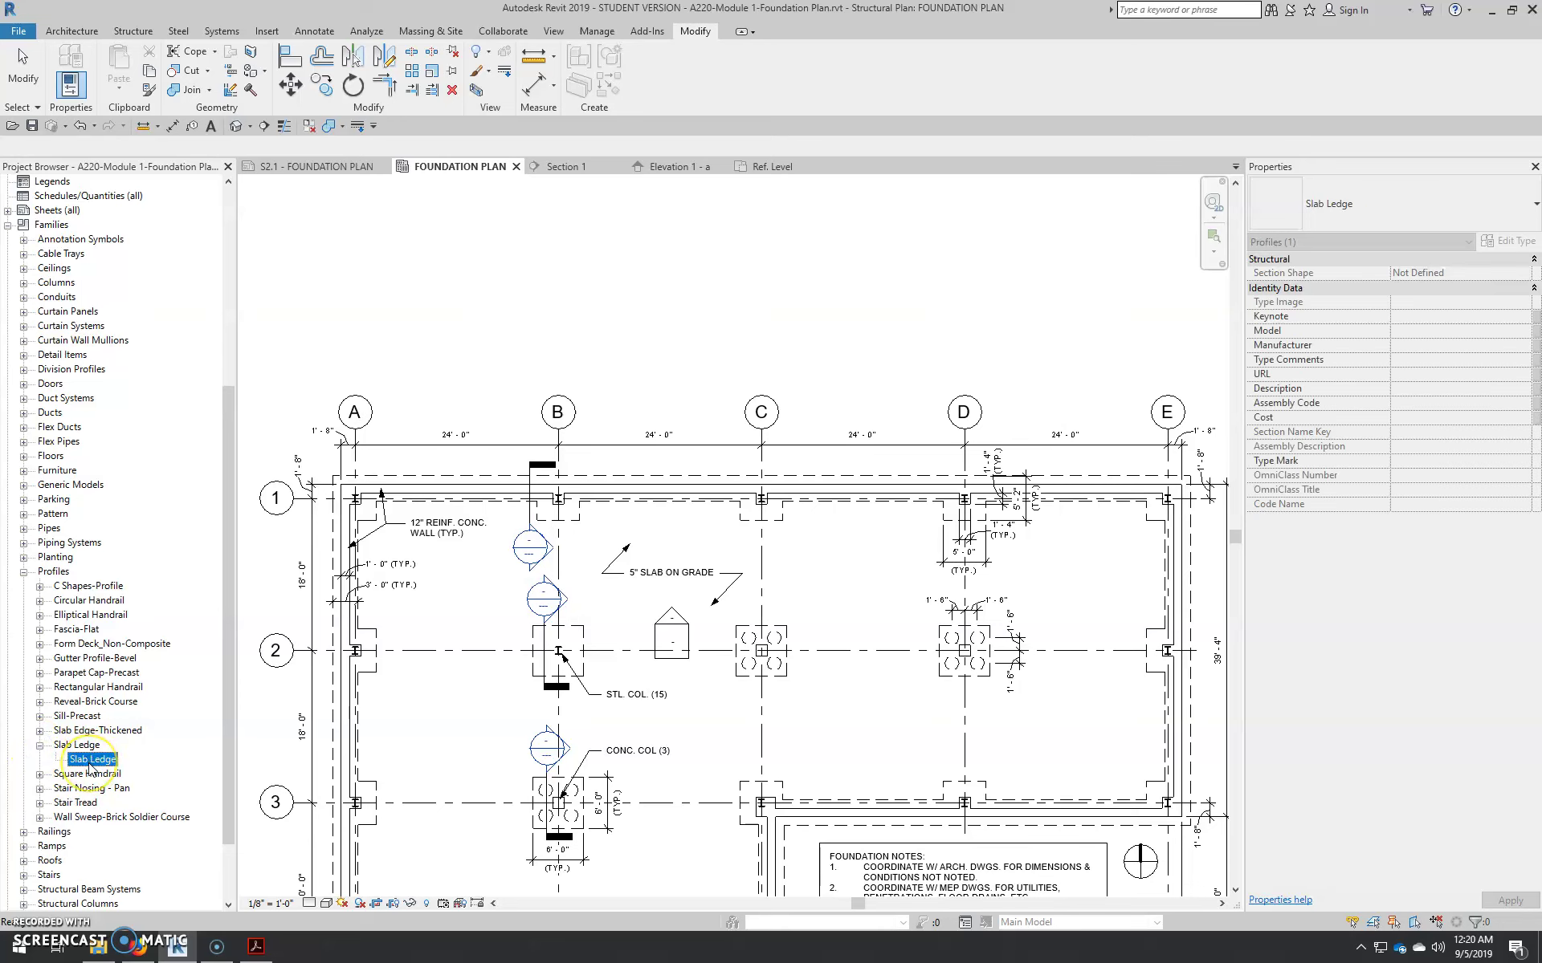
pyautogui.click(90, 767)
# Assign the Slab Ledge : Slab Ledge profile to the reveal type in Section 1, and move the reveal up to the wall's top at Level 1
pyautogui.click(566, 166)
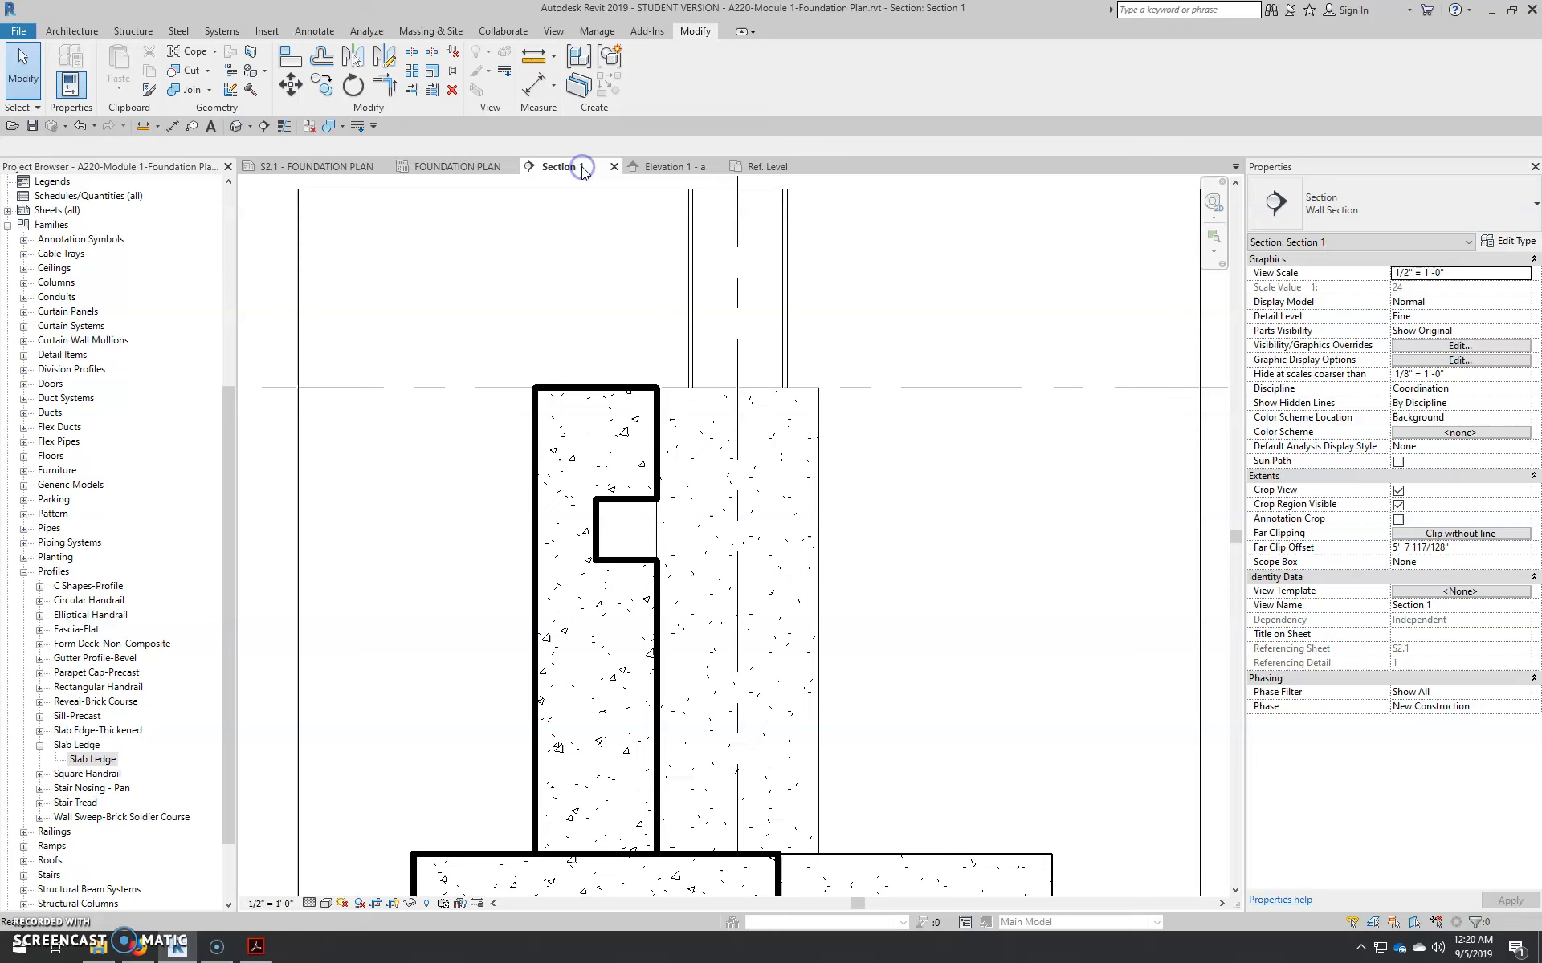
pyautogui.click(610, 503)
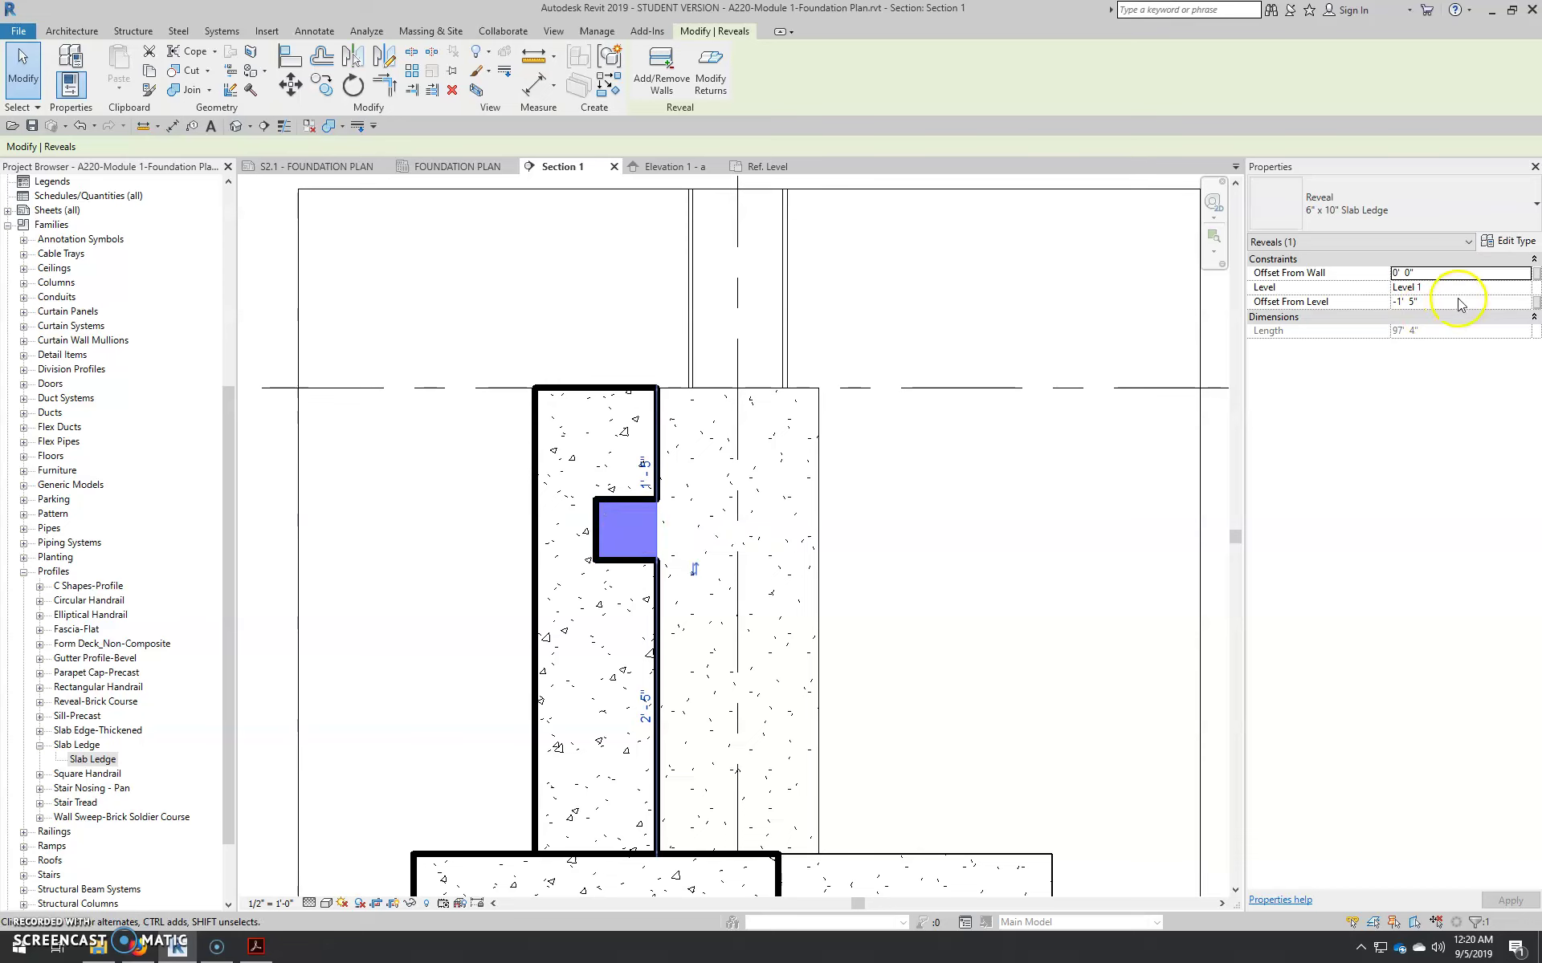
pyautogui.click(1509, 241)
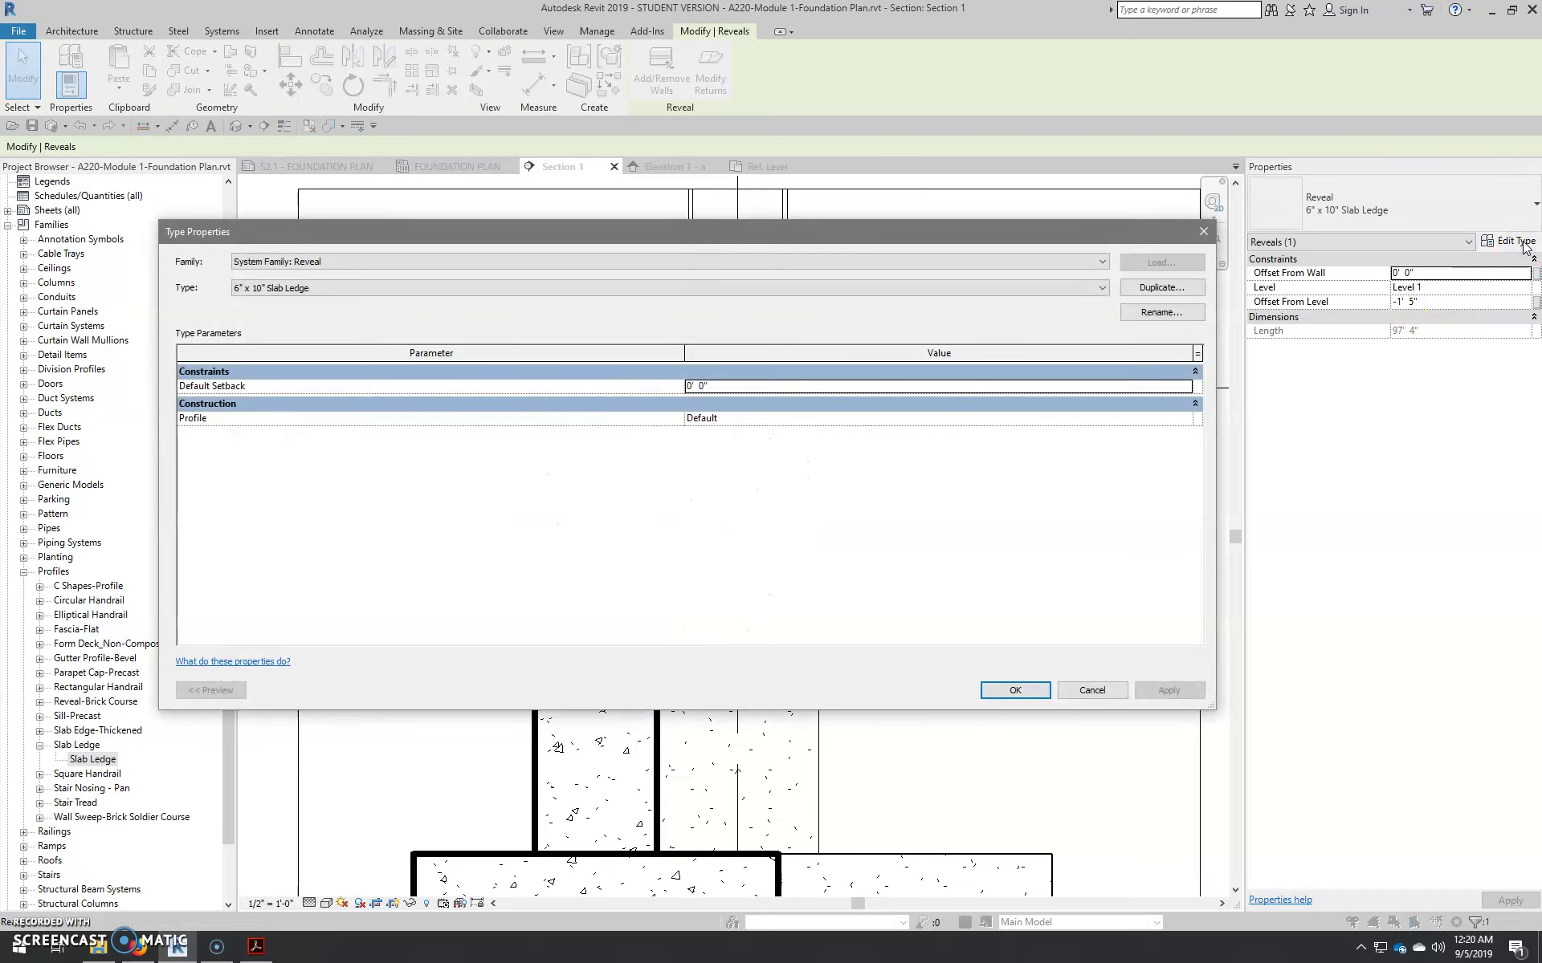
pyautogui.click(1036, 417)
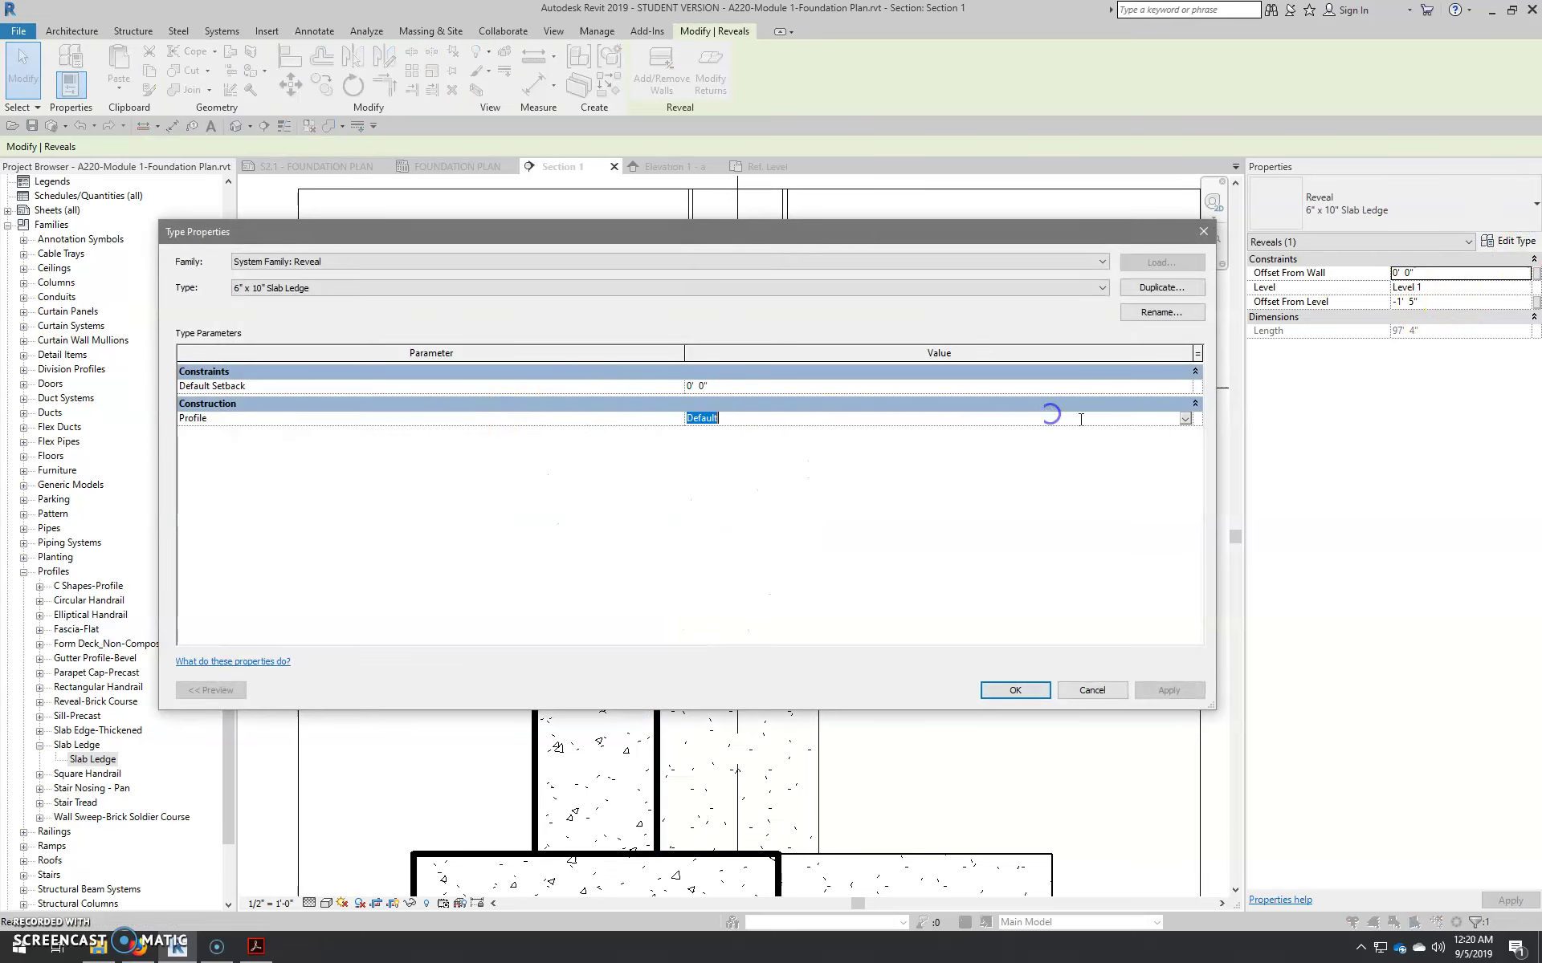
pyautogui.click(1187, 421)
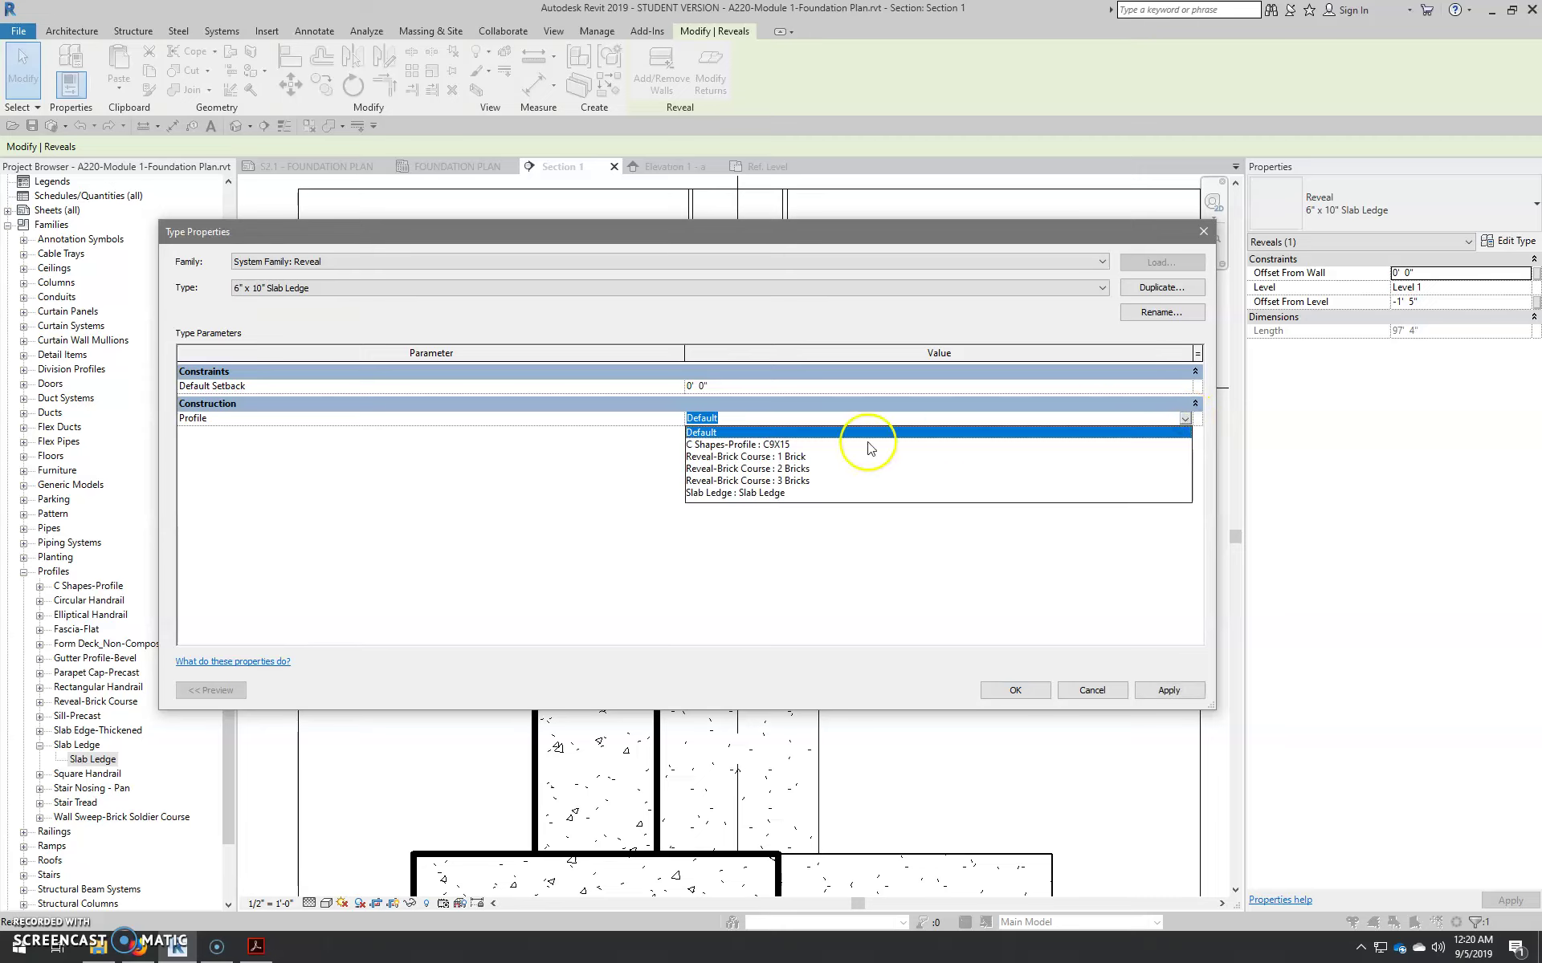
pyautogui.click(763, 494)
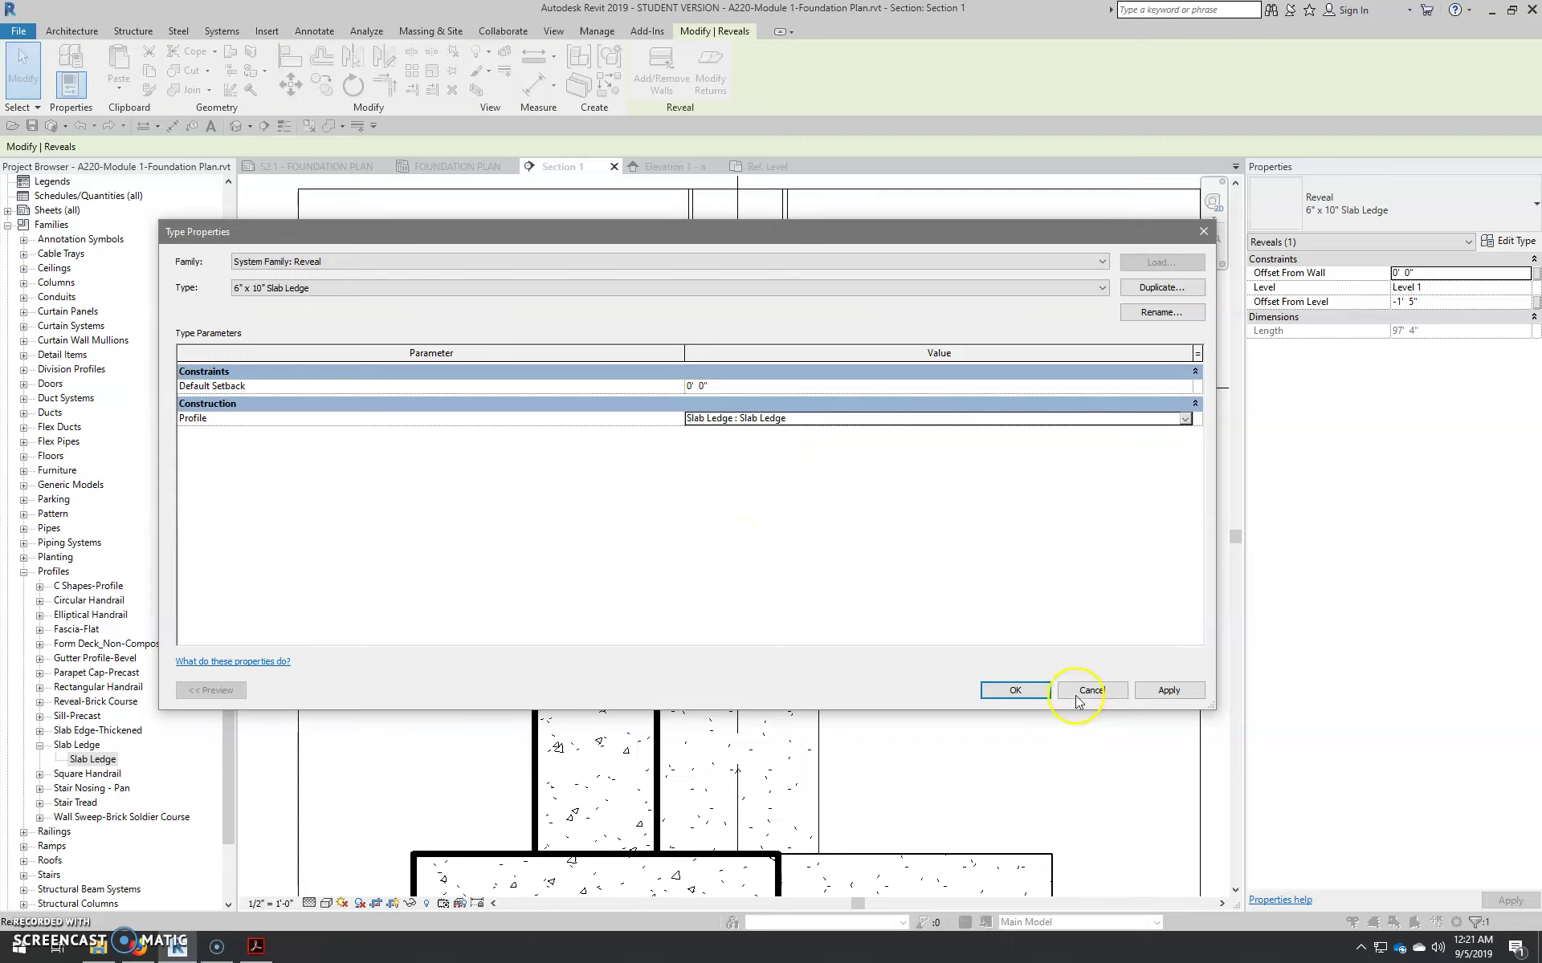
pyautogui.click(1041, 696)
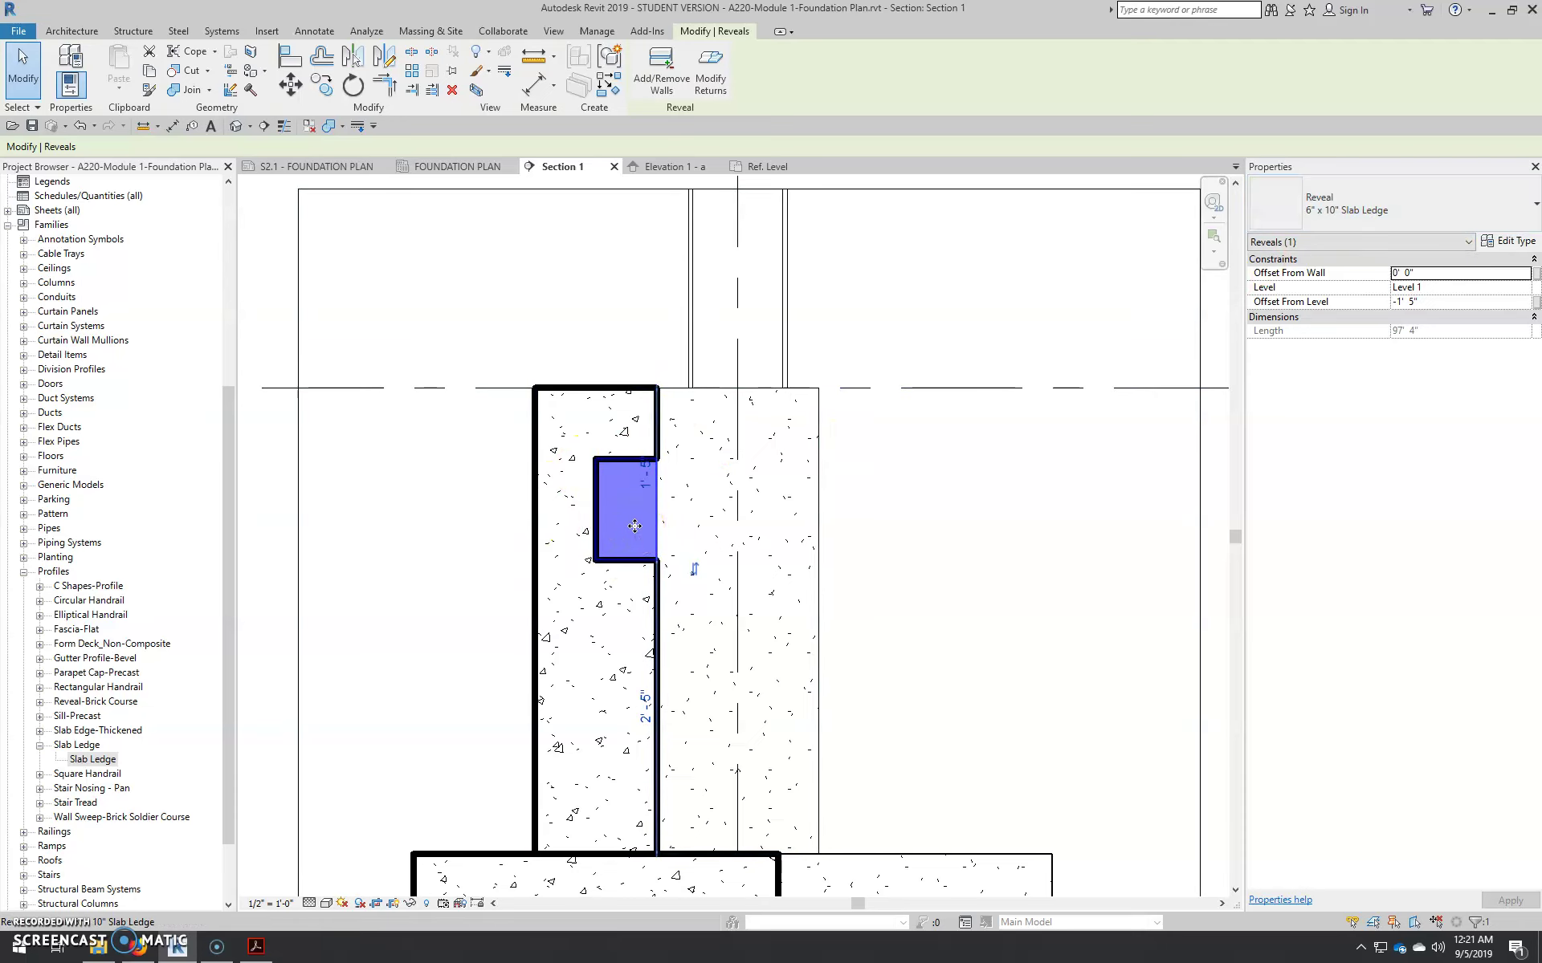
pyautogui.moveTo(609, 460); pyautogui.dragTo(612, 389)
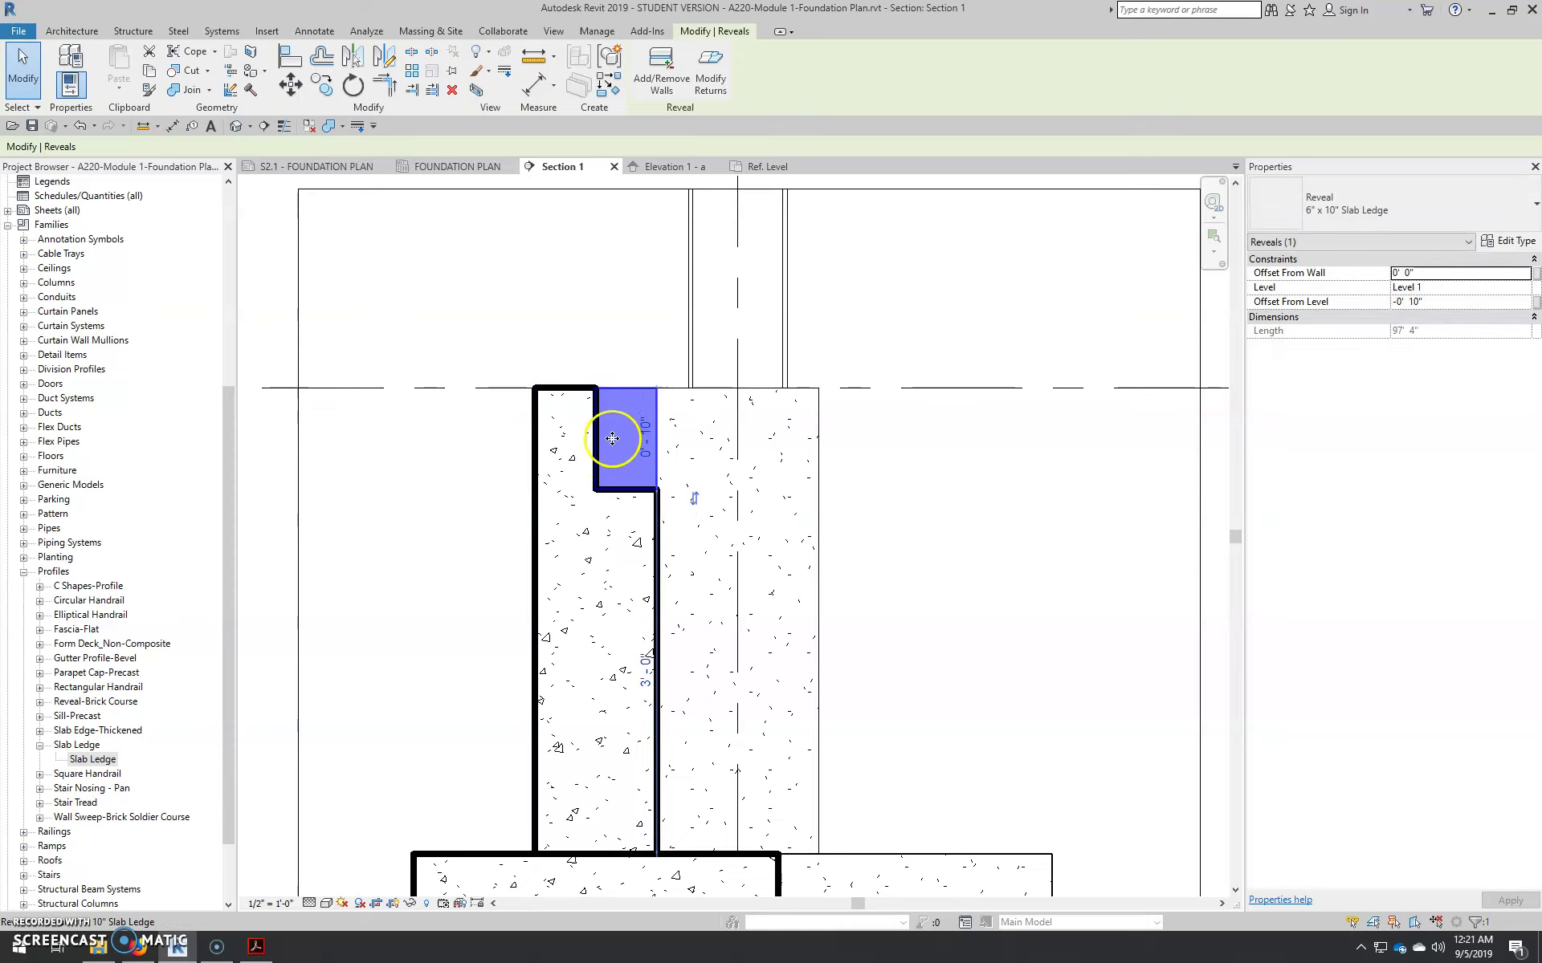
pyautogui.click(950, 523)
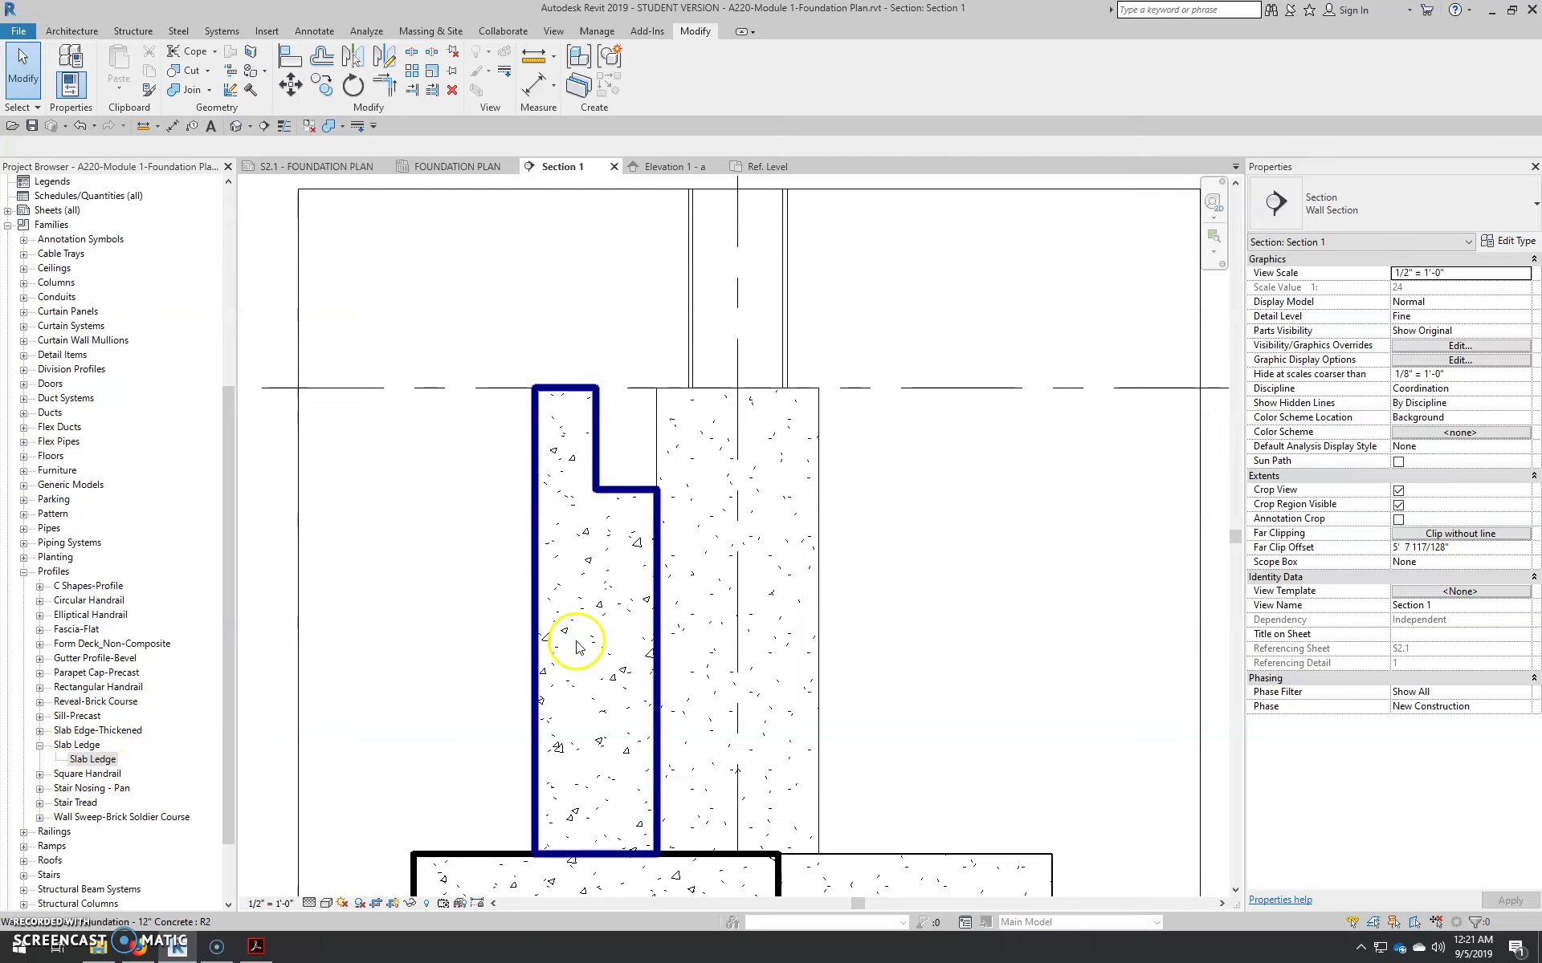
# Rename the type under the Slab Ledge profile family to 6" x 10"
pyautogui.rightClick(85, 766)
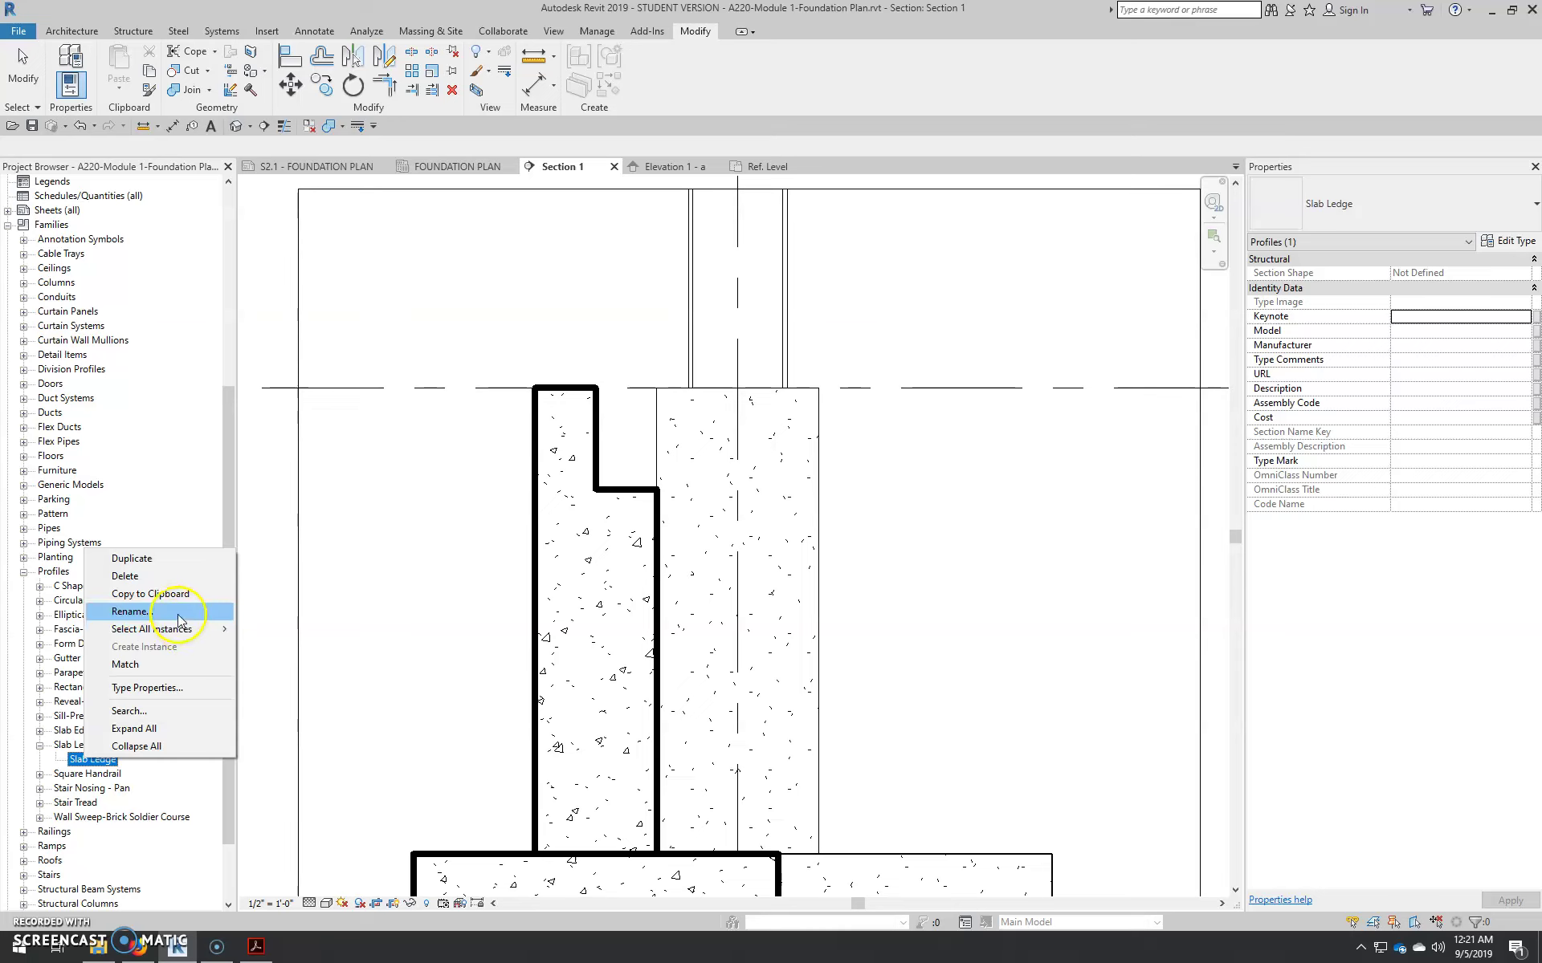
pyautogui.click(178, 619)
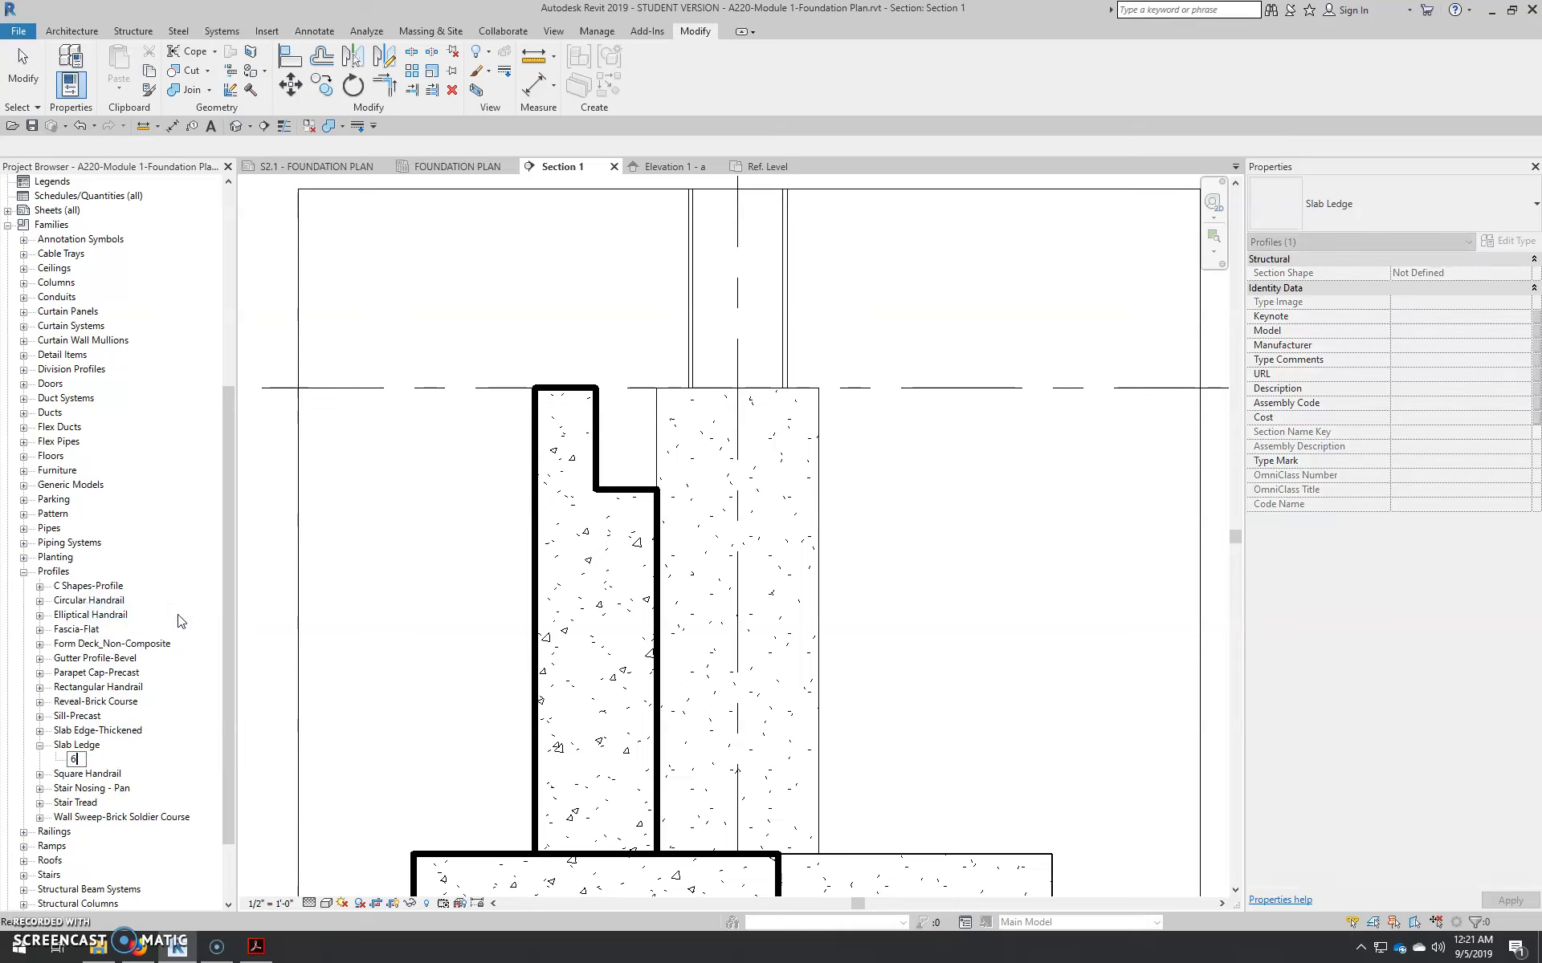
pyautogui.write('6" x 10"')
pyautogui.press('Return')
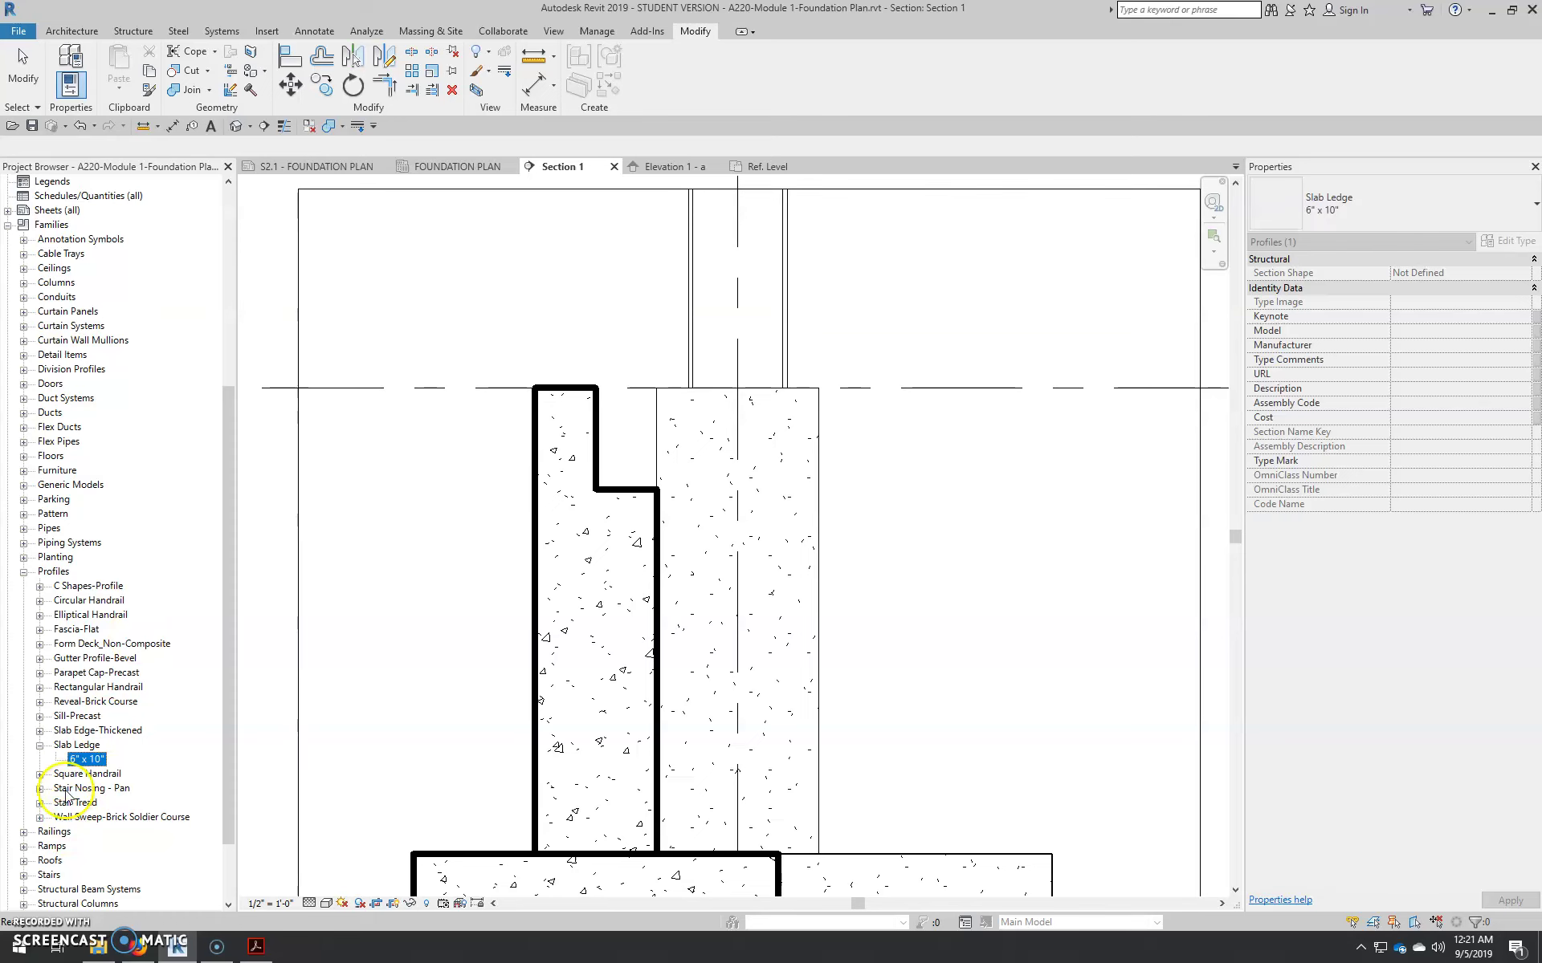
# Review the Slab Ledge family's 6" x 10" type among the available profile types
pyautogui.click(67, 745)
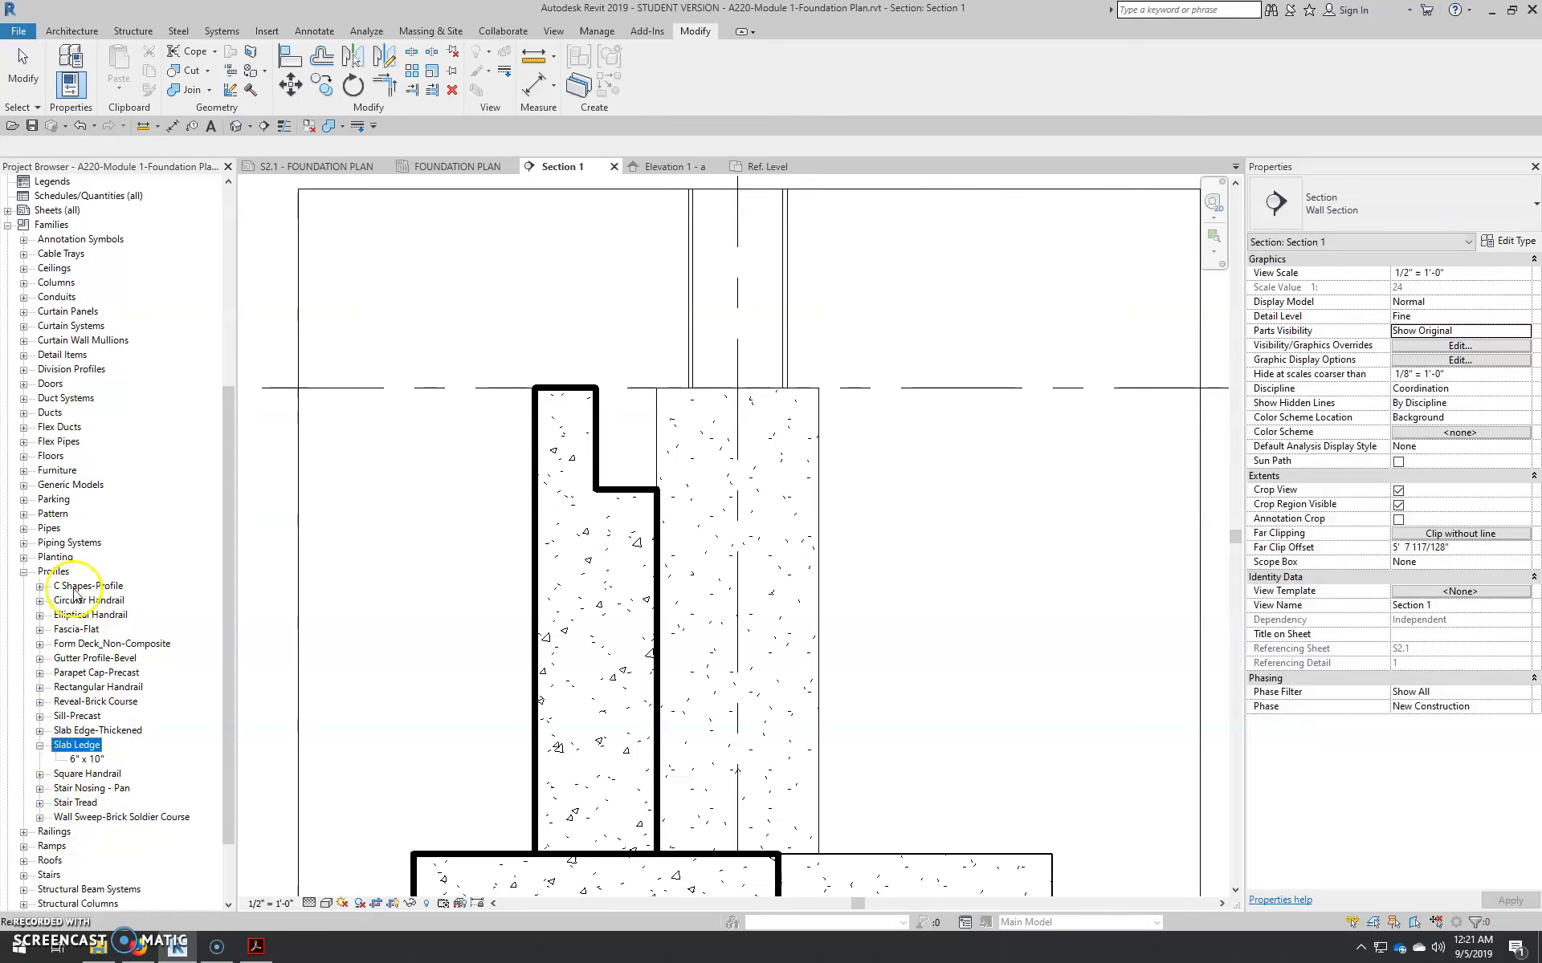
pyautogui.click(87, 759)
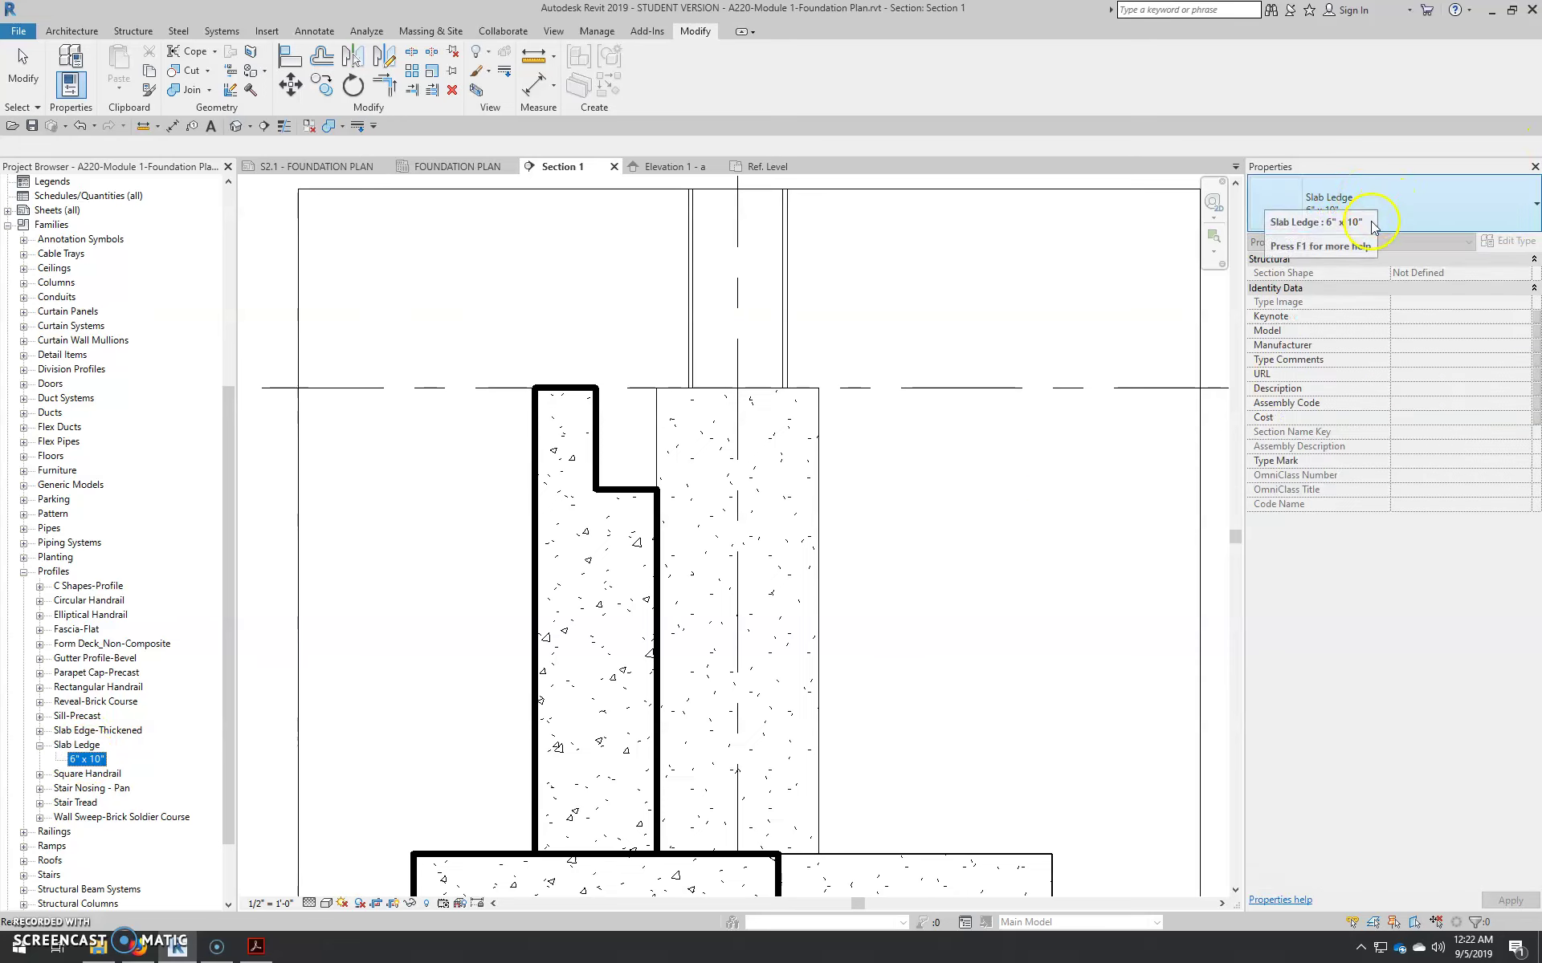
pyautogui.click(1416, 209)
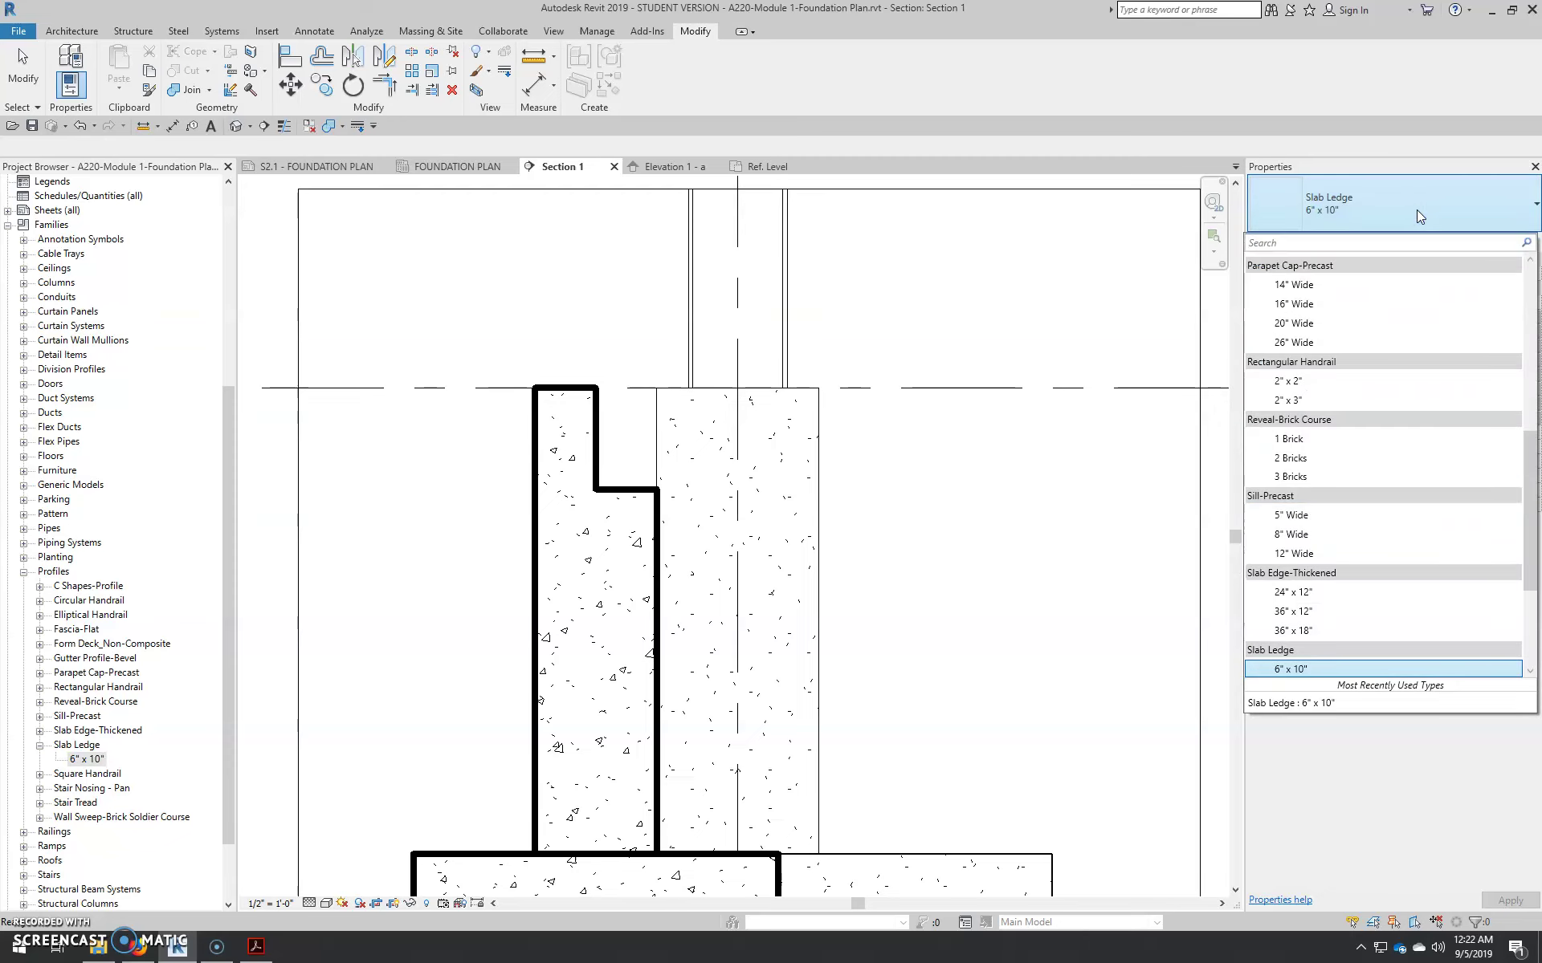
pyautogui.click(1417, 210)
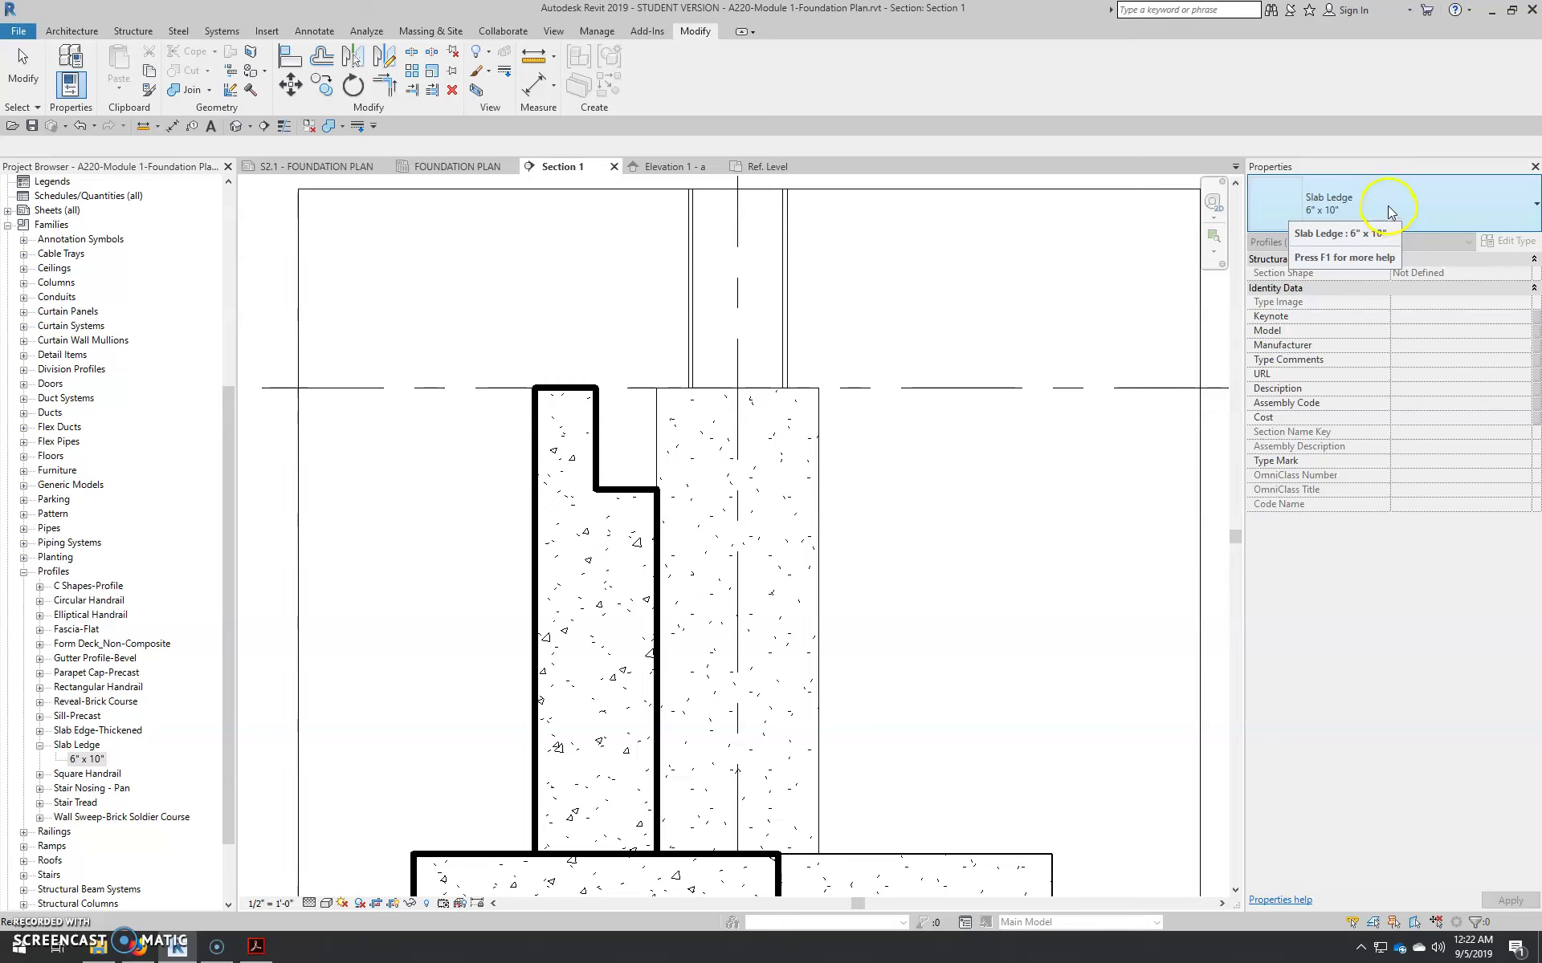
pyautogui.click(1388, 206)
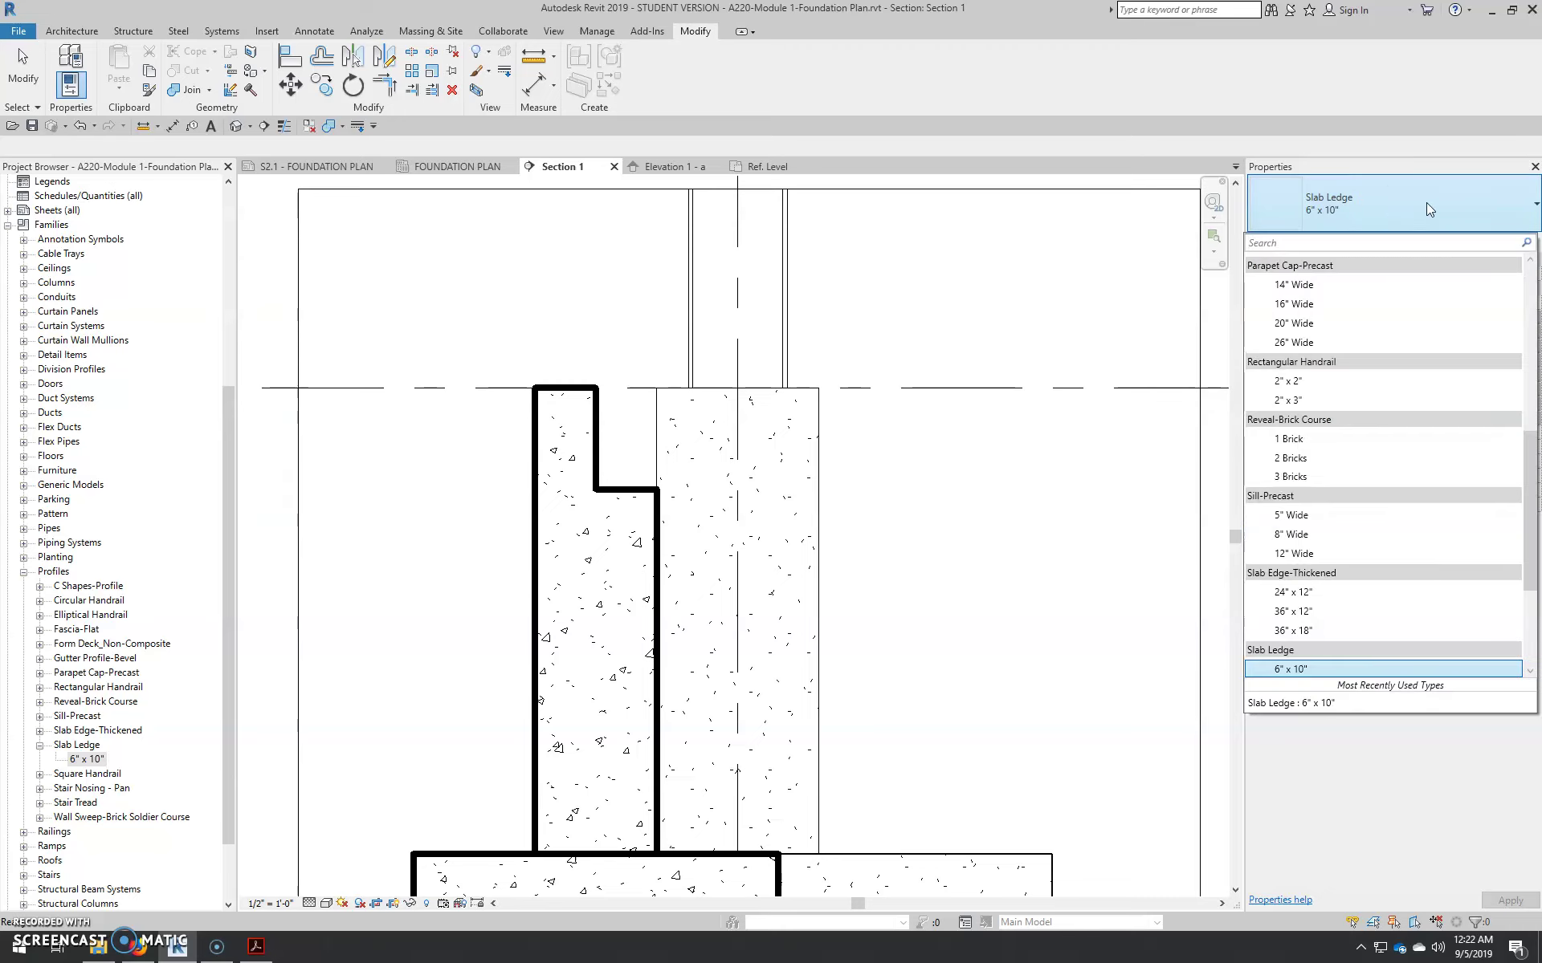
pyautogui.moveTo(1530, 467); pyautogui.dragTo(1532, 590)
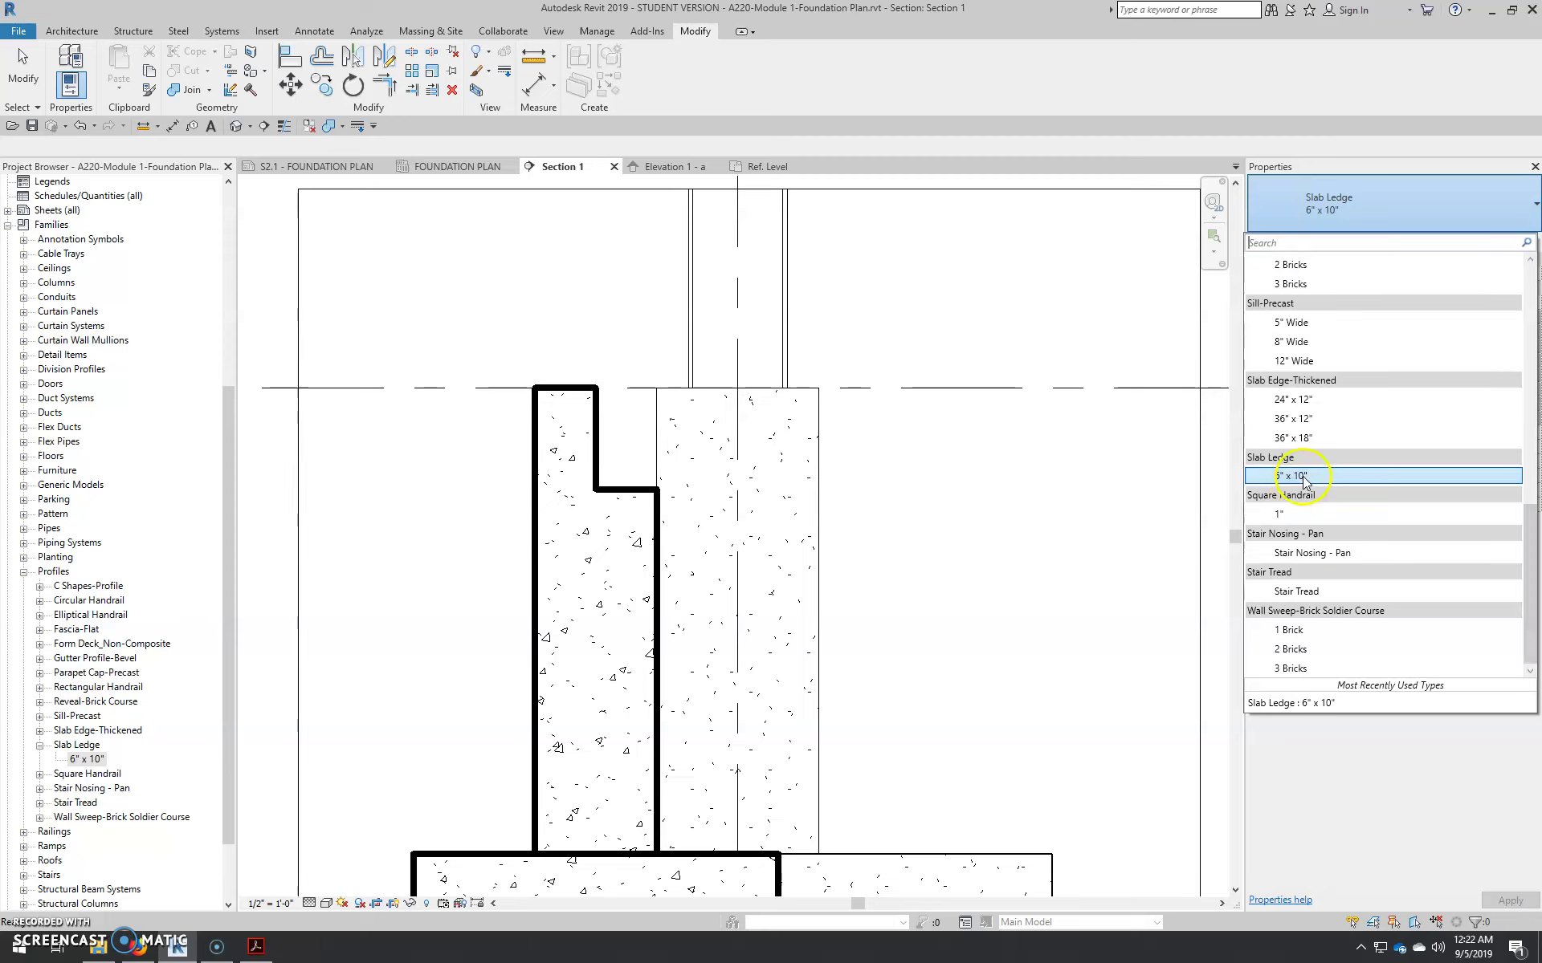
pyautogui.click(1450, 199)
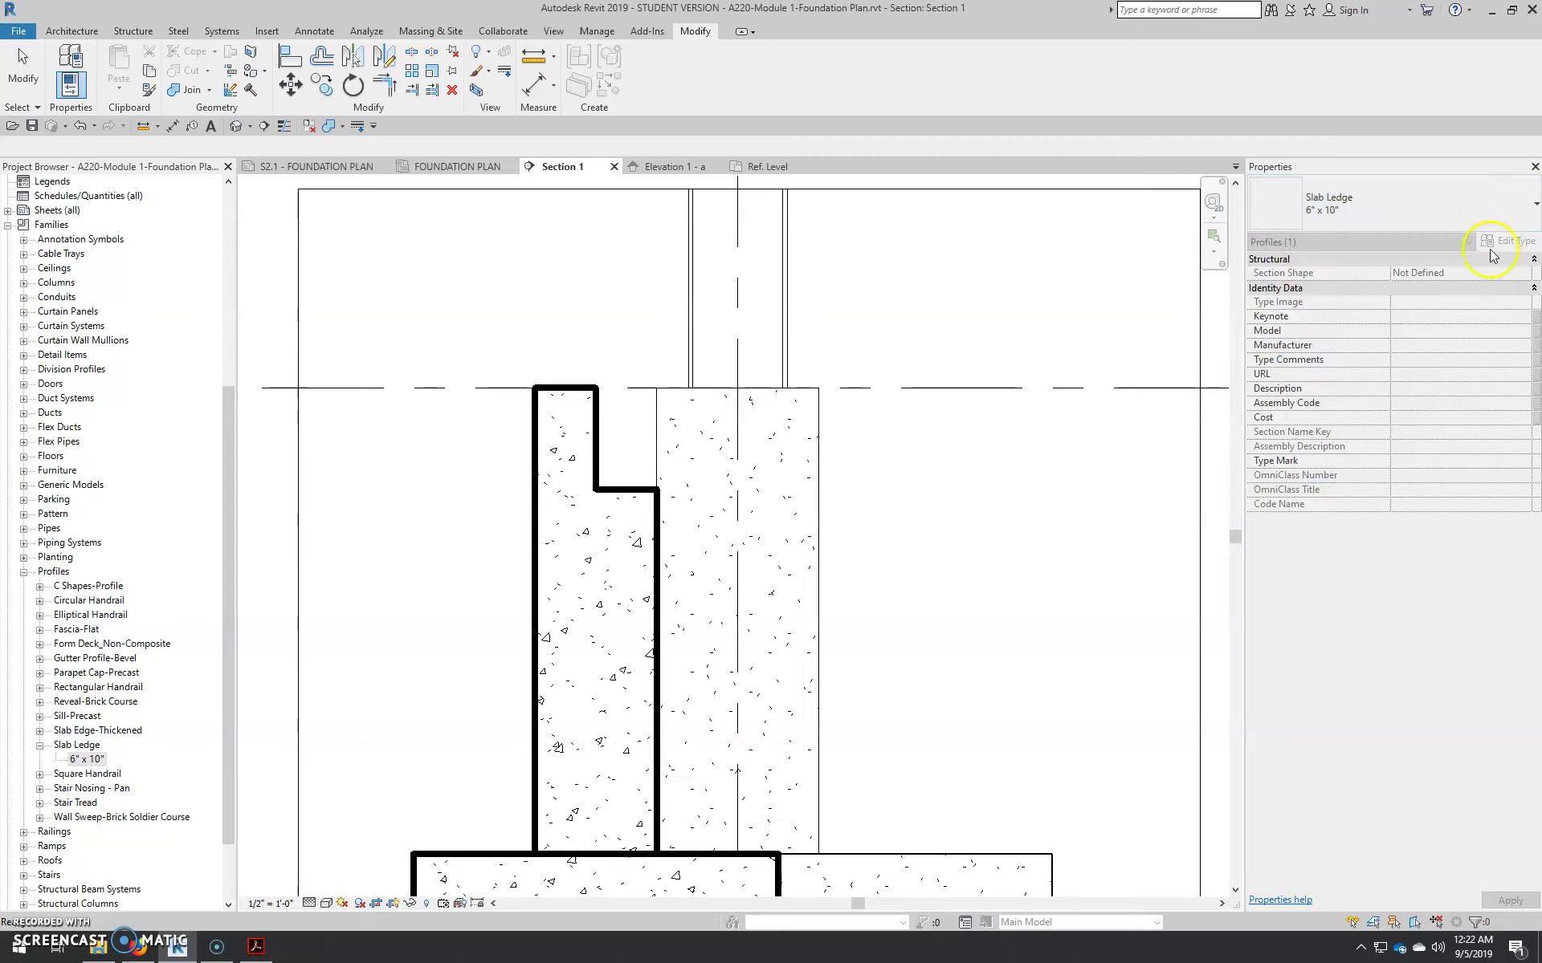
pyautogui.rightClick(83, 747)
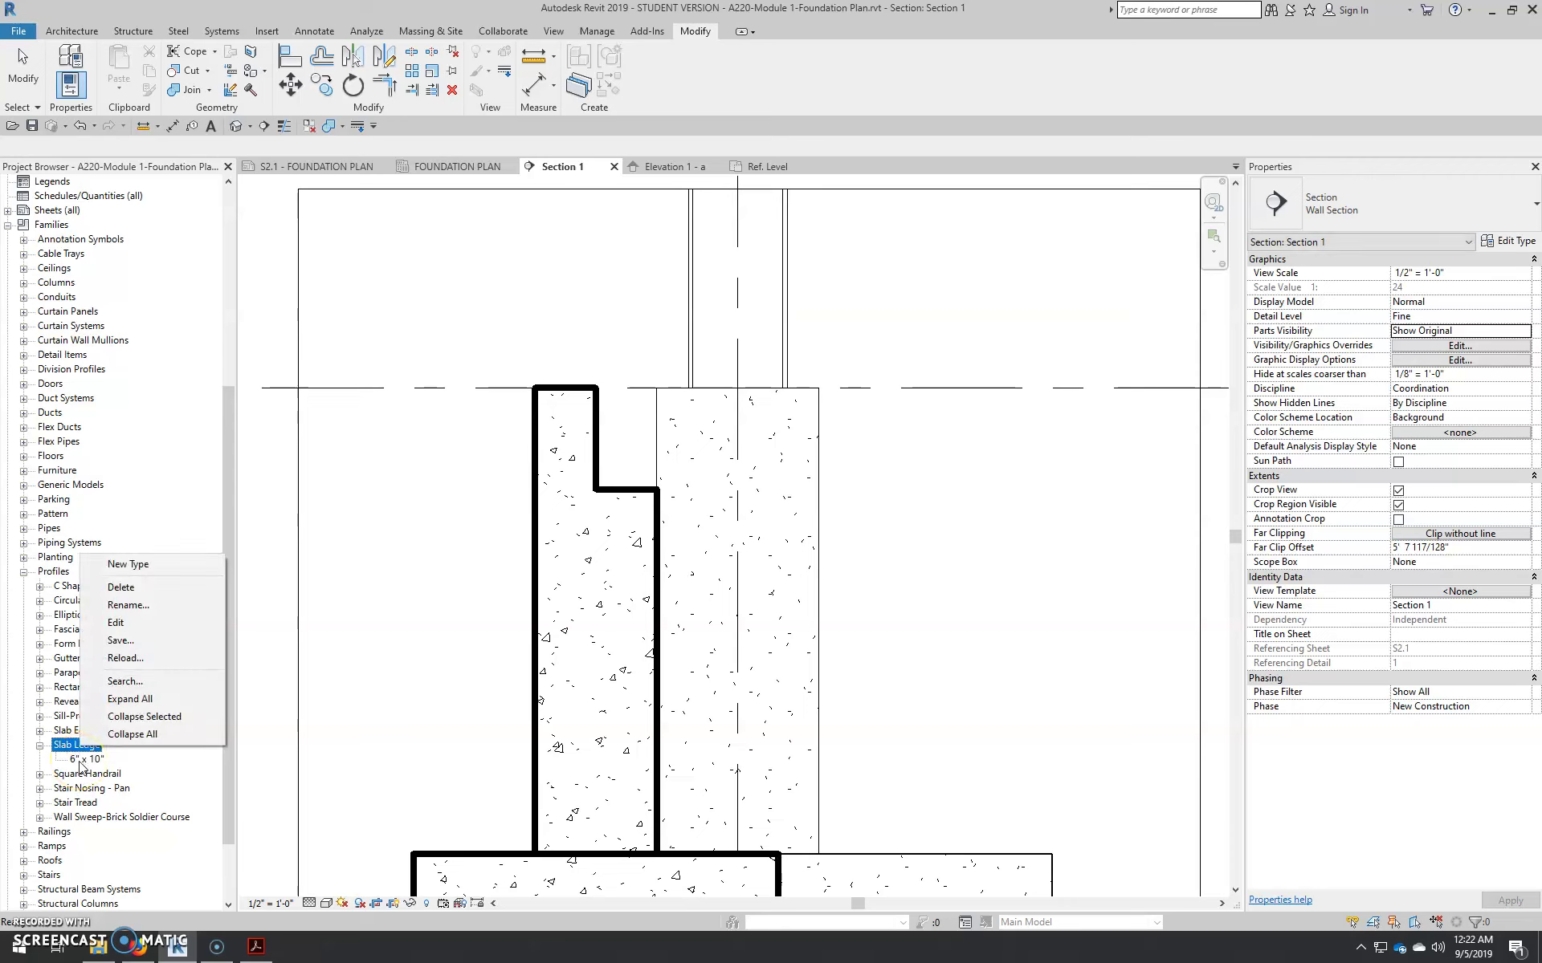
pyautogui.rightClick(81, 761)
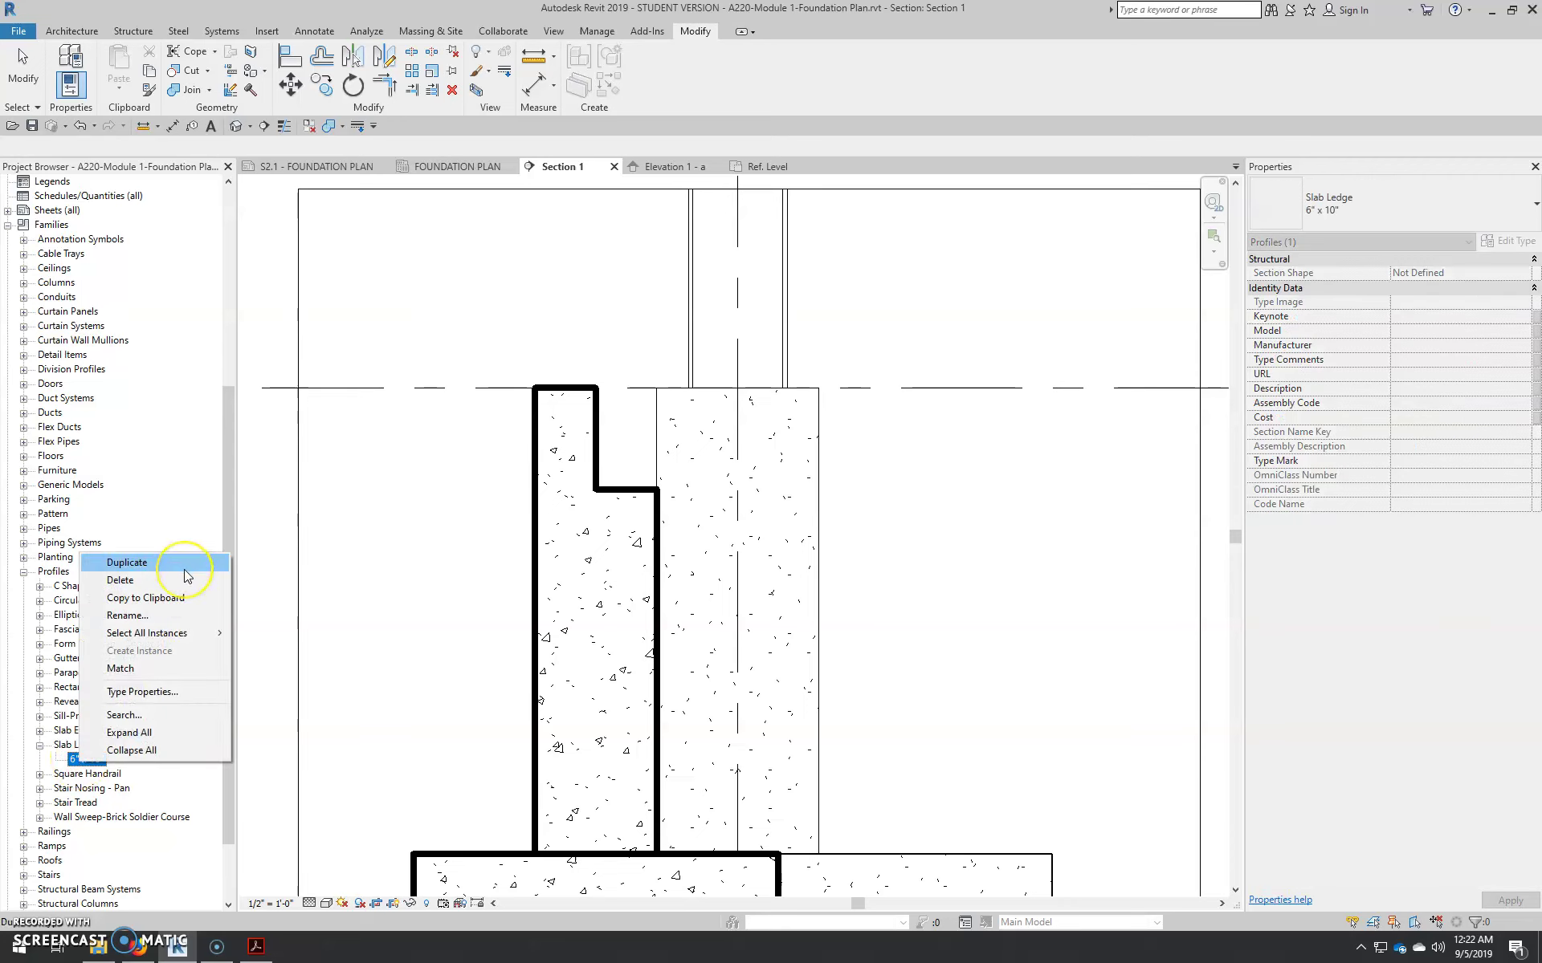
pyautogui.click(80, 772)
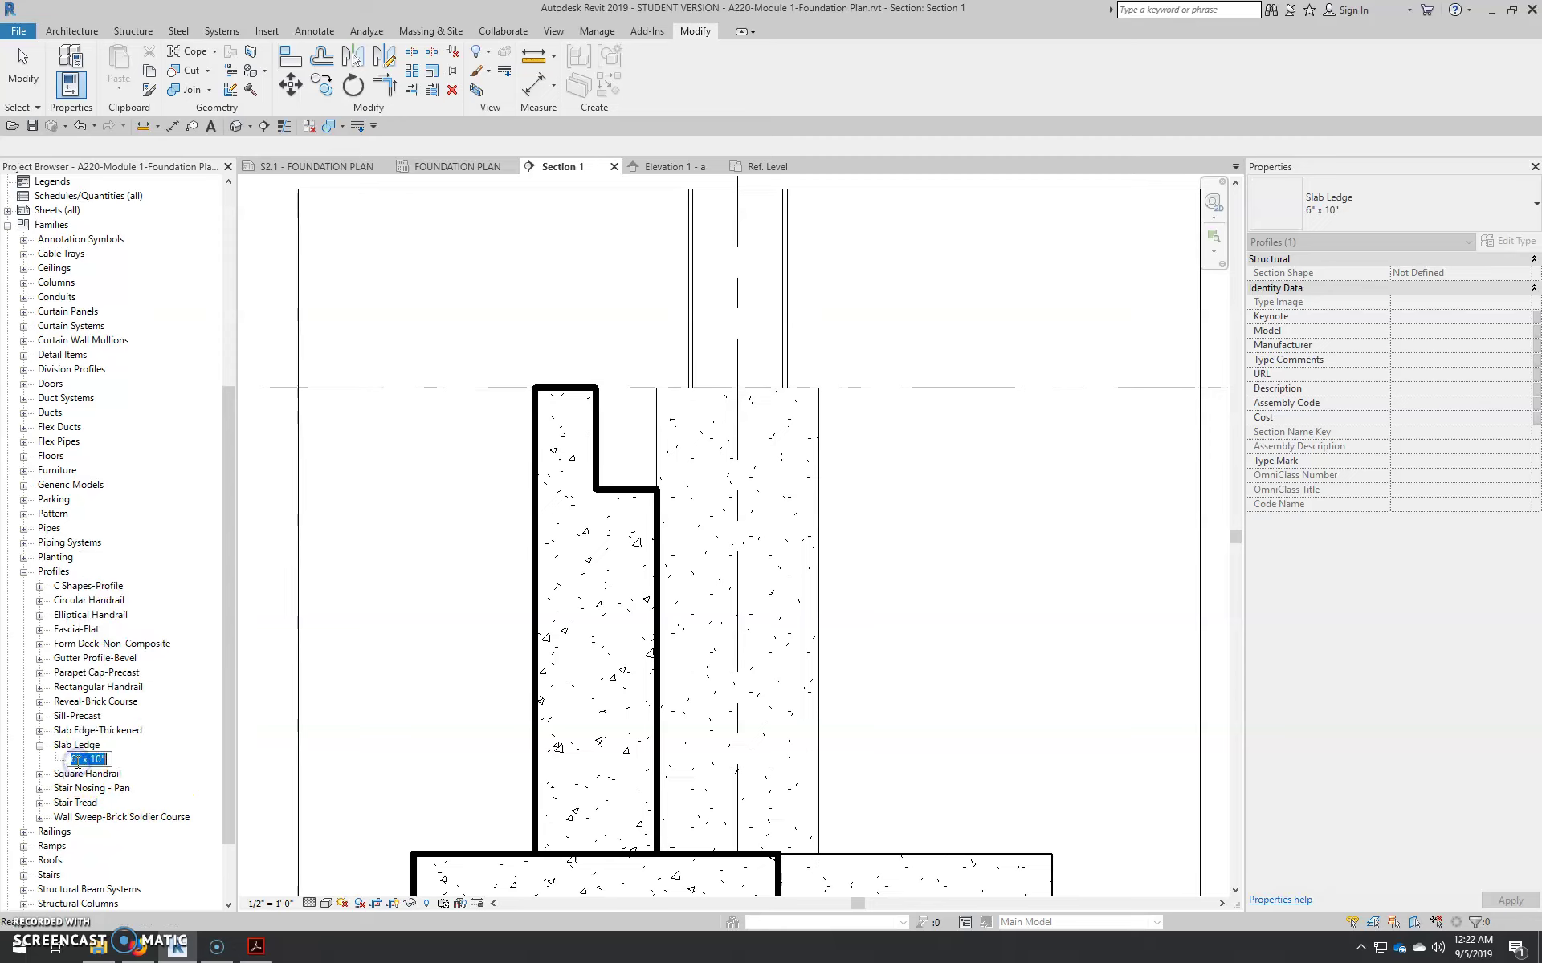
pyautogui.click(80, 747)
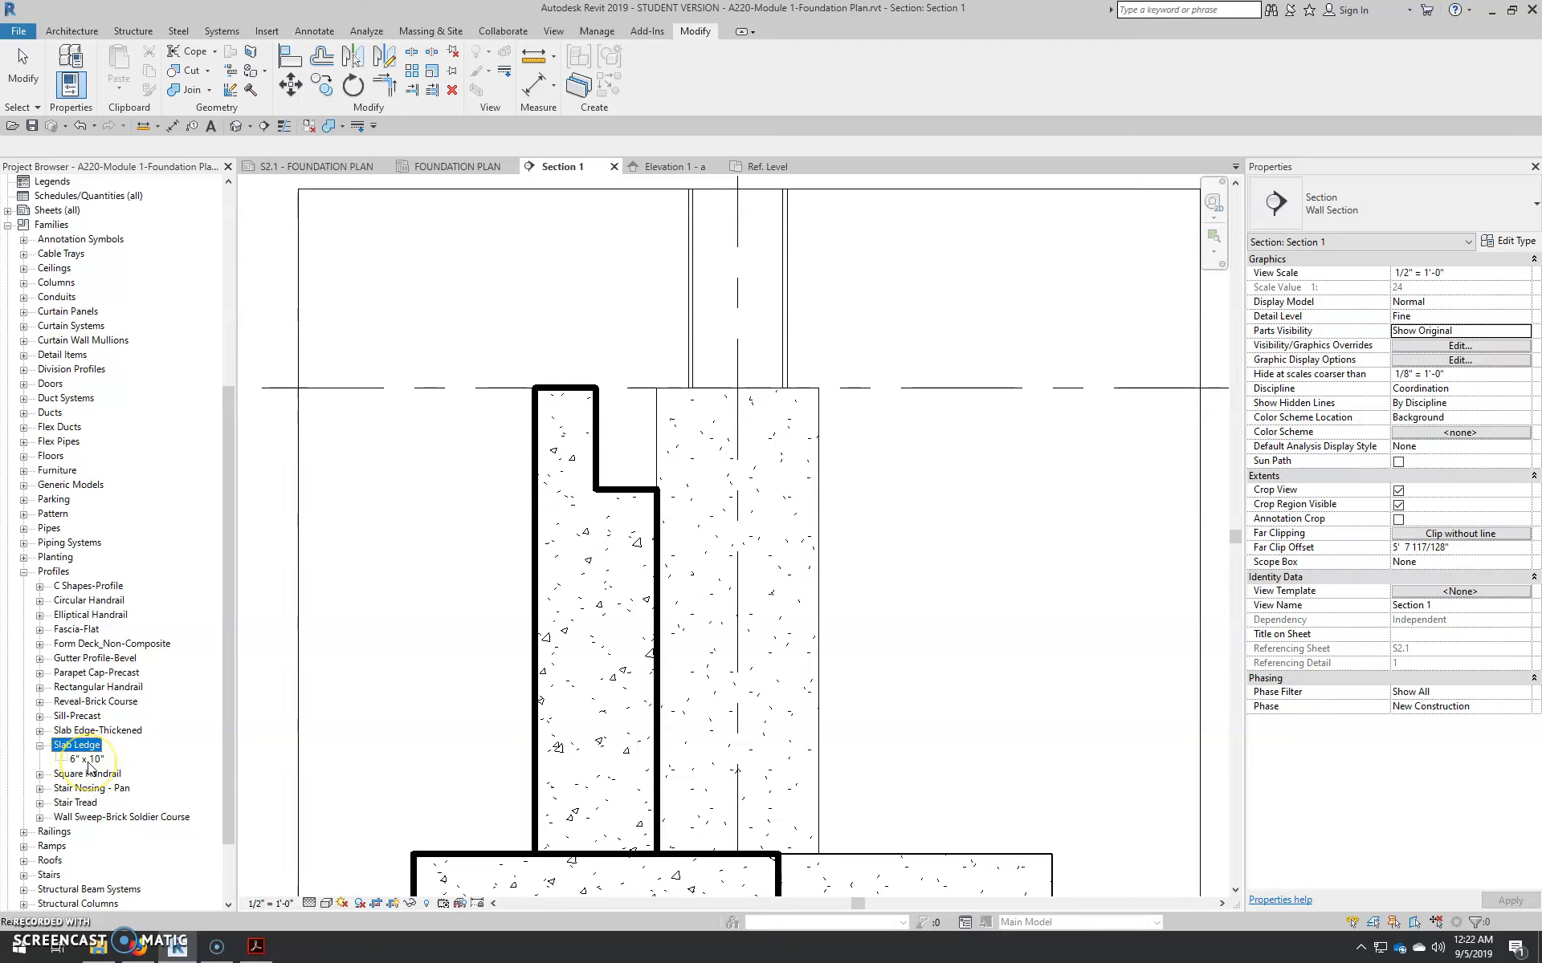
pyautogui.click(1024, 751)
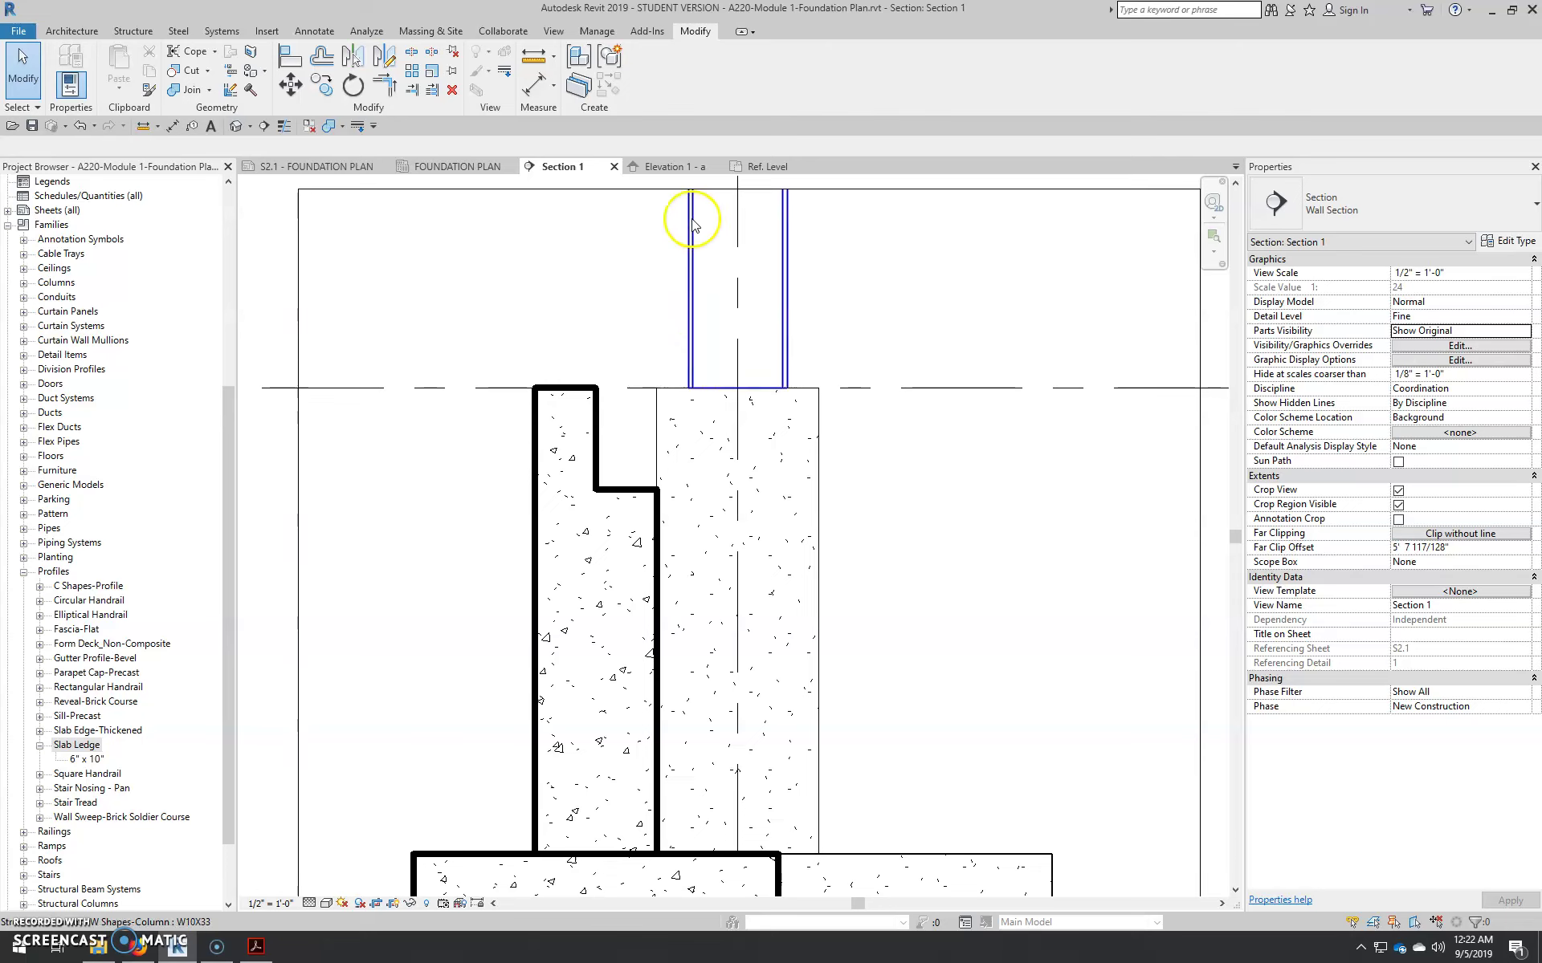
# Examine the slab ledge along the grid 1 foundation wall in Elevation 1 - a and the default 3D view
pyautogui.click(665, 169)
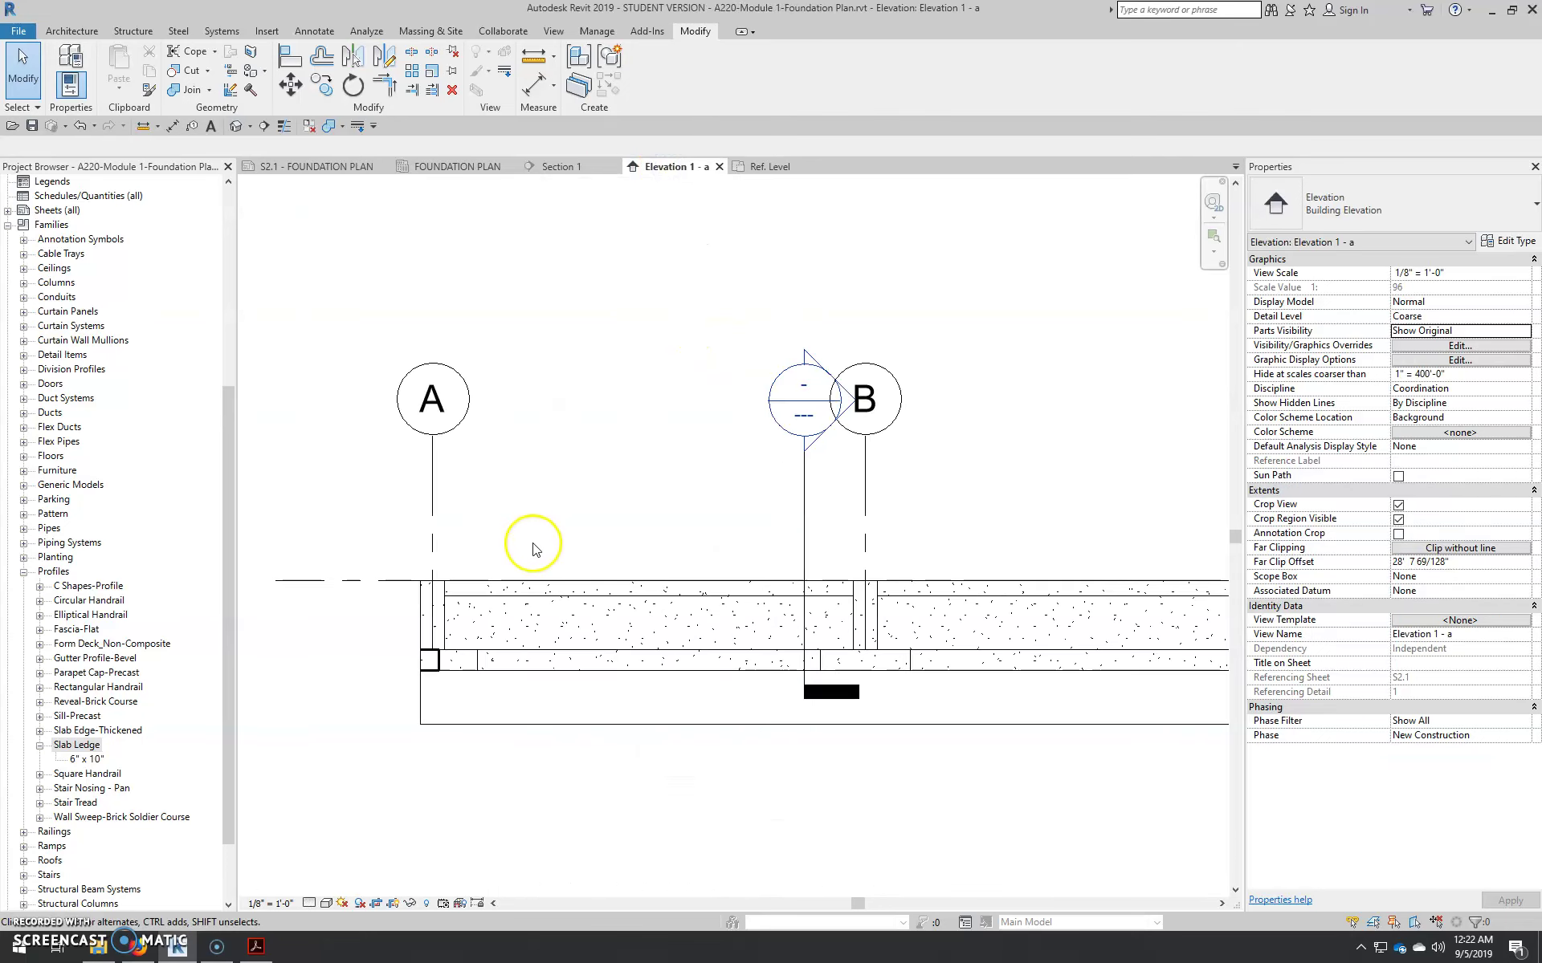
pyautogui.scroll(-3, 534, 542)
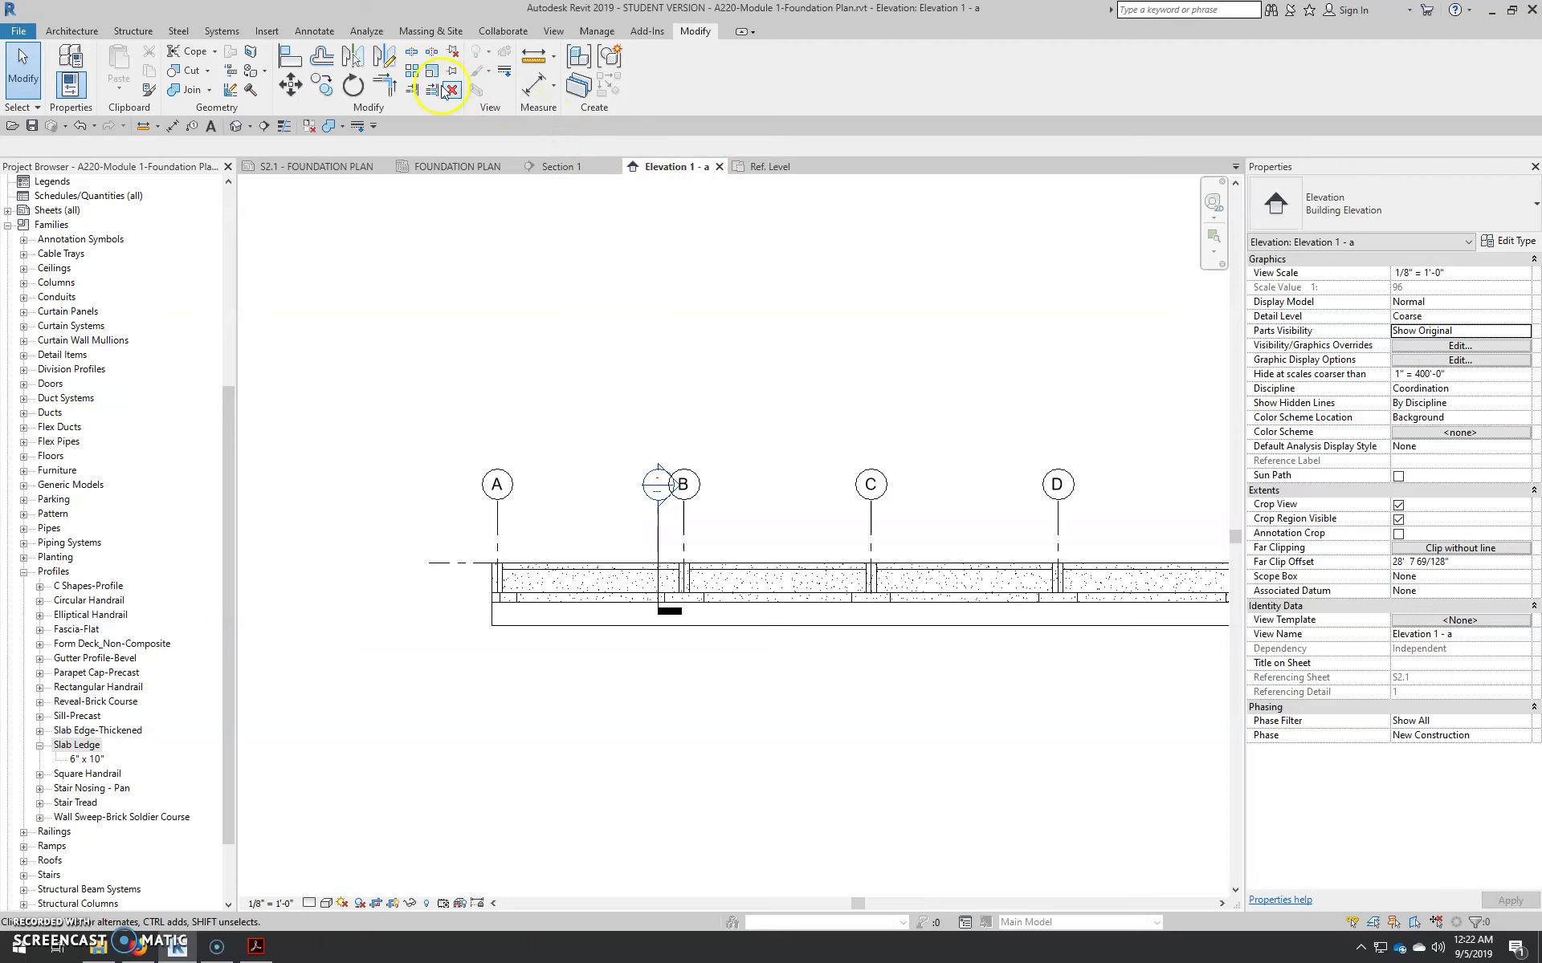
pyautogui.scroll(3, 516, 566)
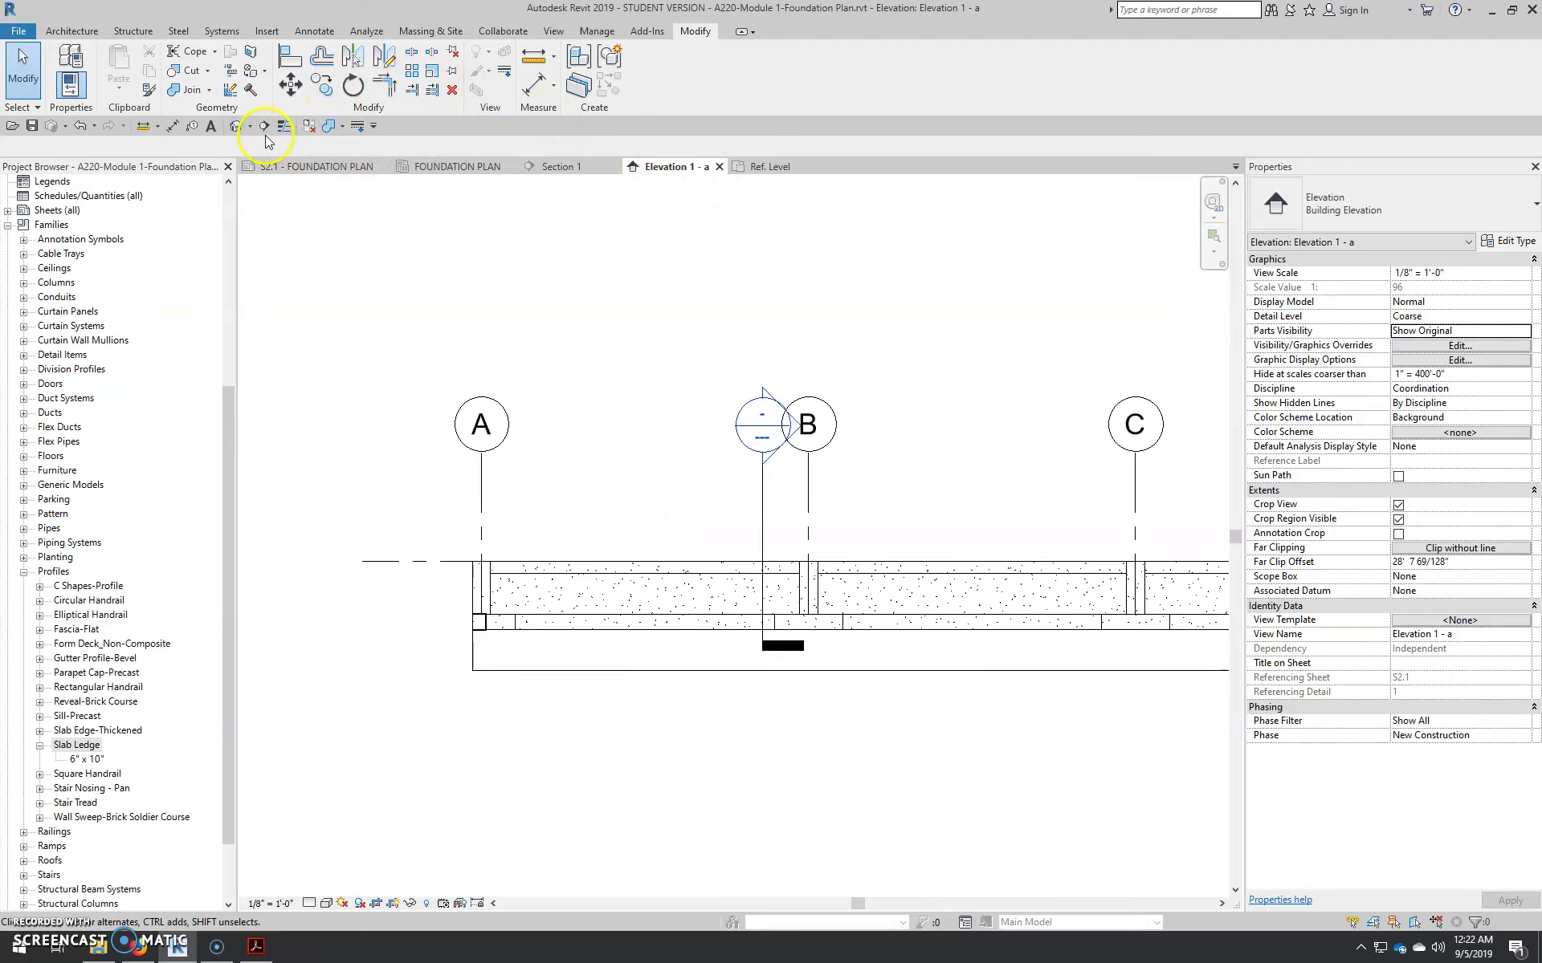
pyautogui.click(236, 127)
pyautogui.keyDown('shift'); pyautogui.moveTo(551, 730); pyautogui.dragTo(654, 610, button='middle'); pyautogui.keyUp('shift')
pyautogui.scroll(5, 305, 498)
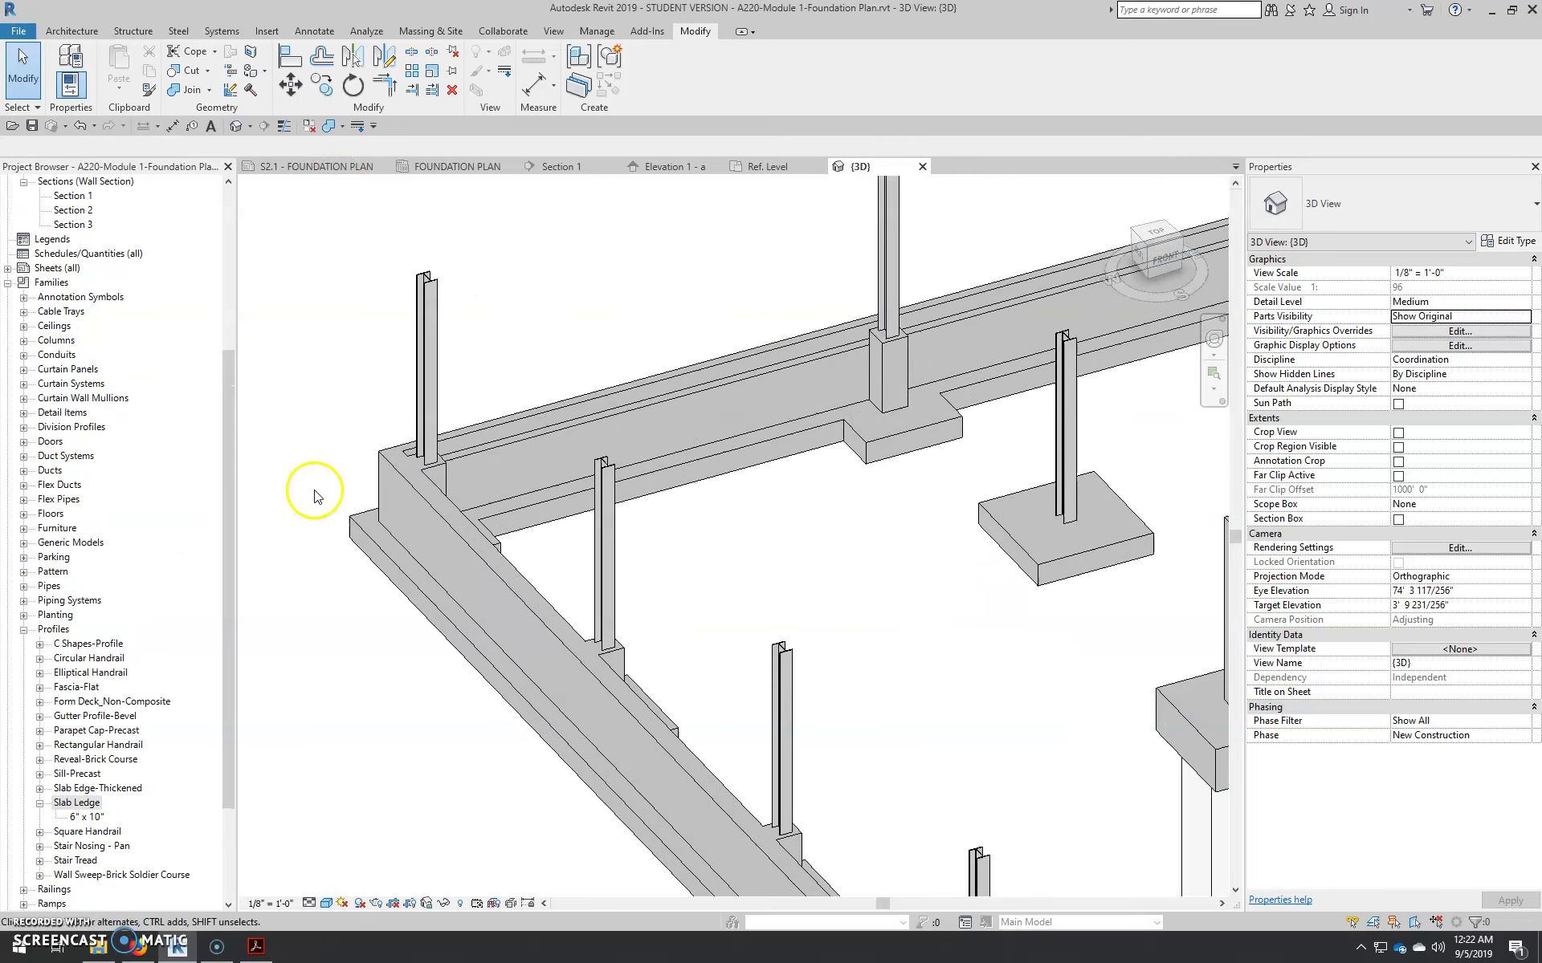
pyautogui.scroll(-6, 410, 534)
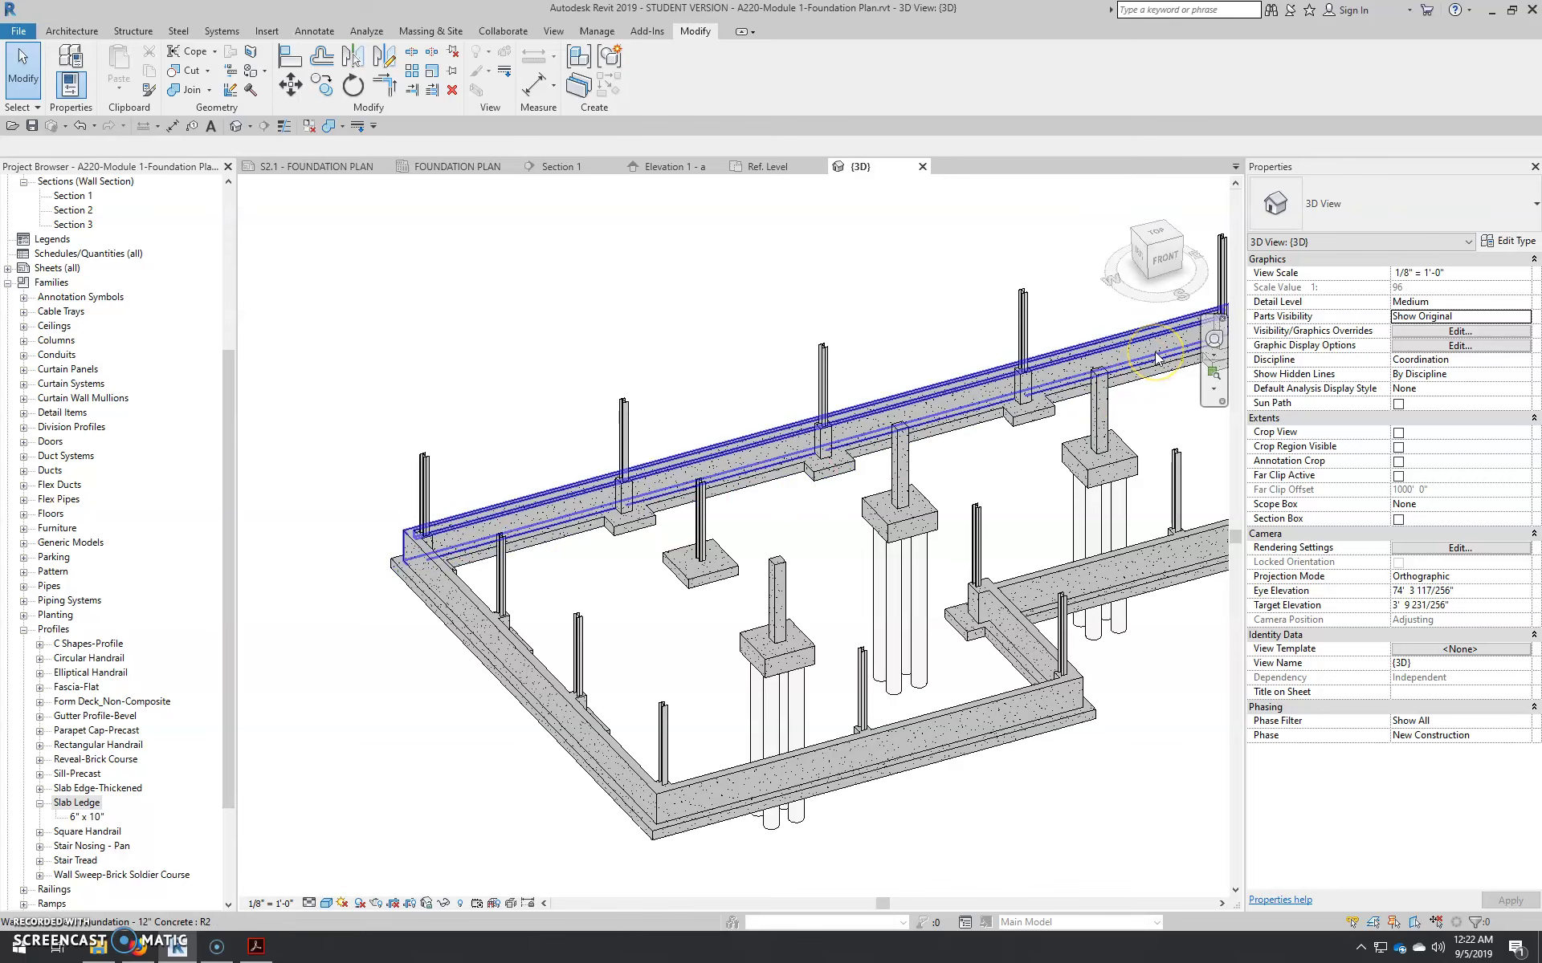
pyautogui.scroll(5, 493, 453)
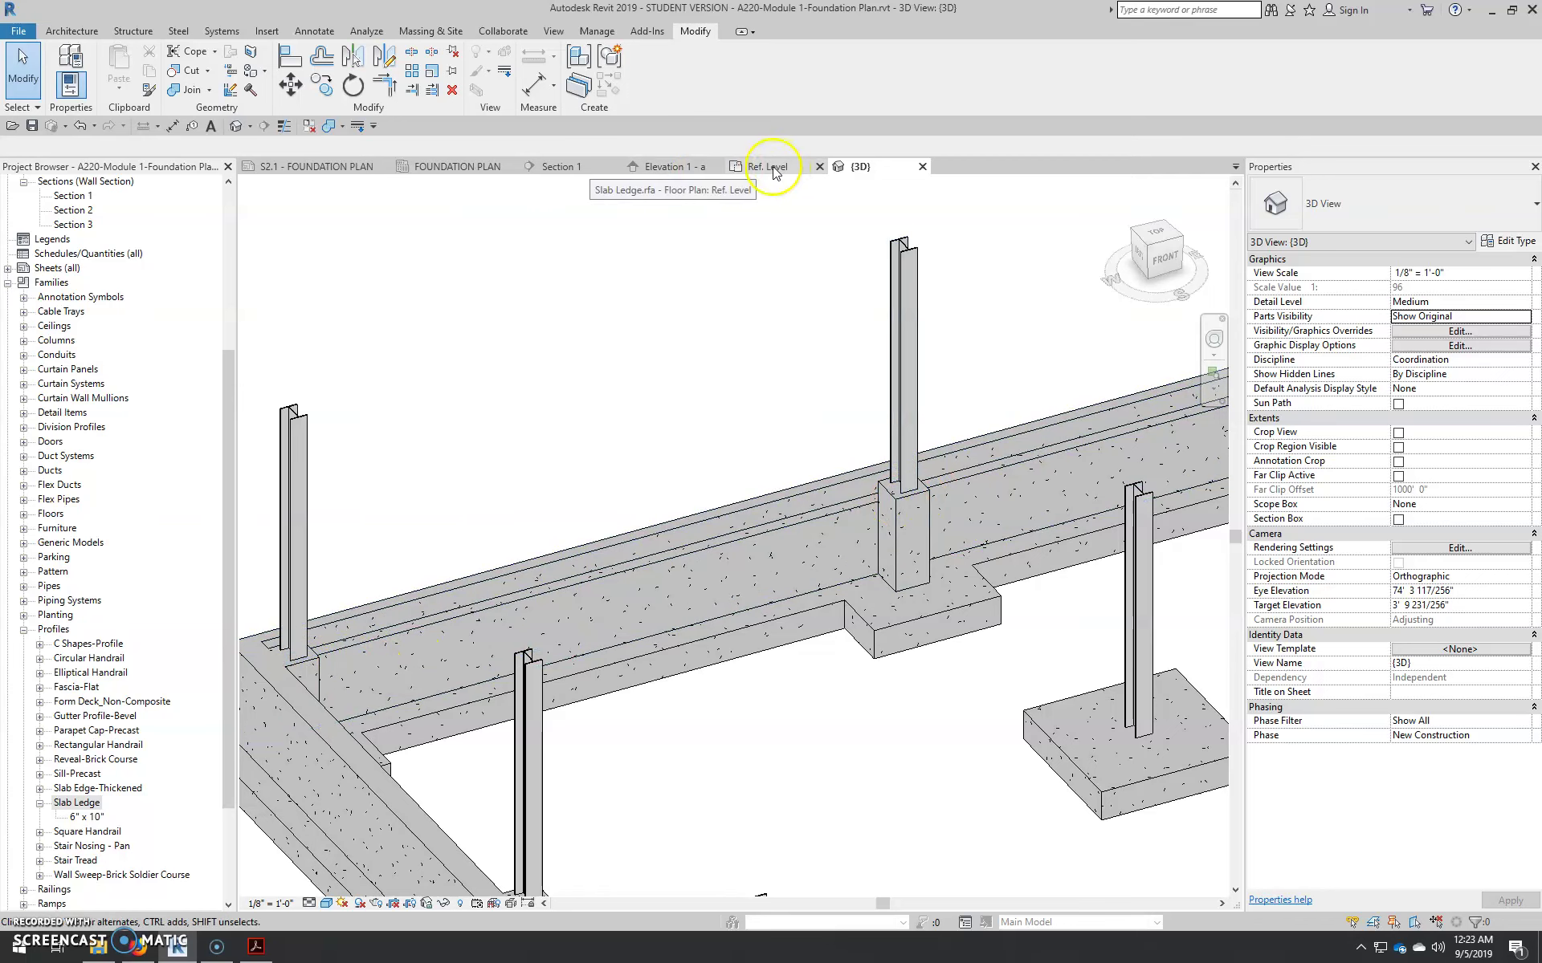
# Check in the foundation plan how far the 6" x 10" Slab Ledge reveal runs along the grid 1 wall
pyautogui.click(700, 166)
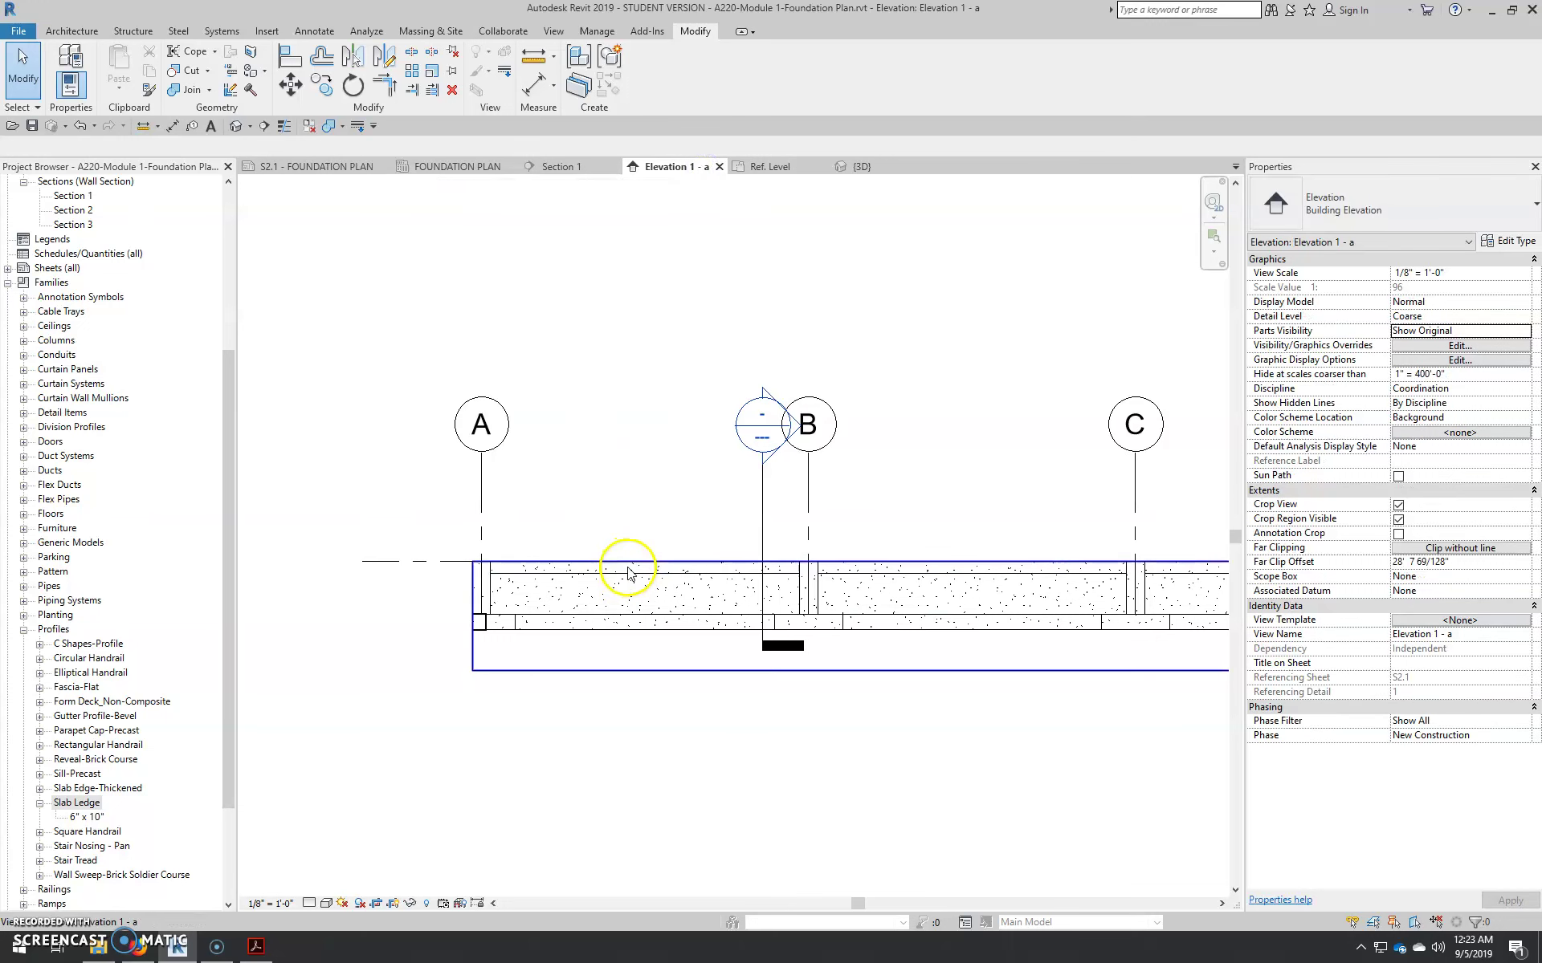
pyautogui.click(422, 170)
pyautogui.scroll(2, 399, 502)
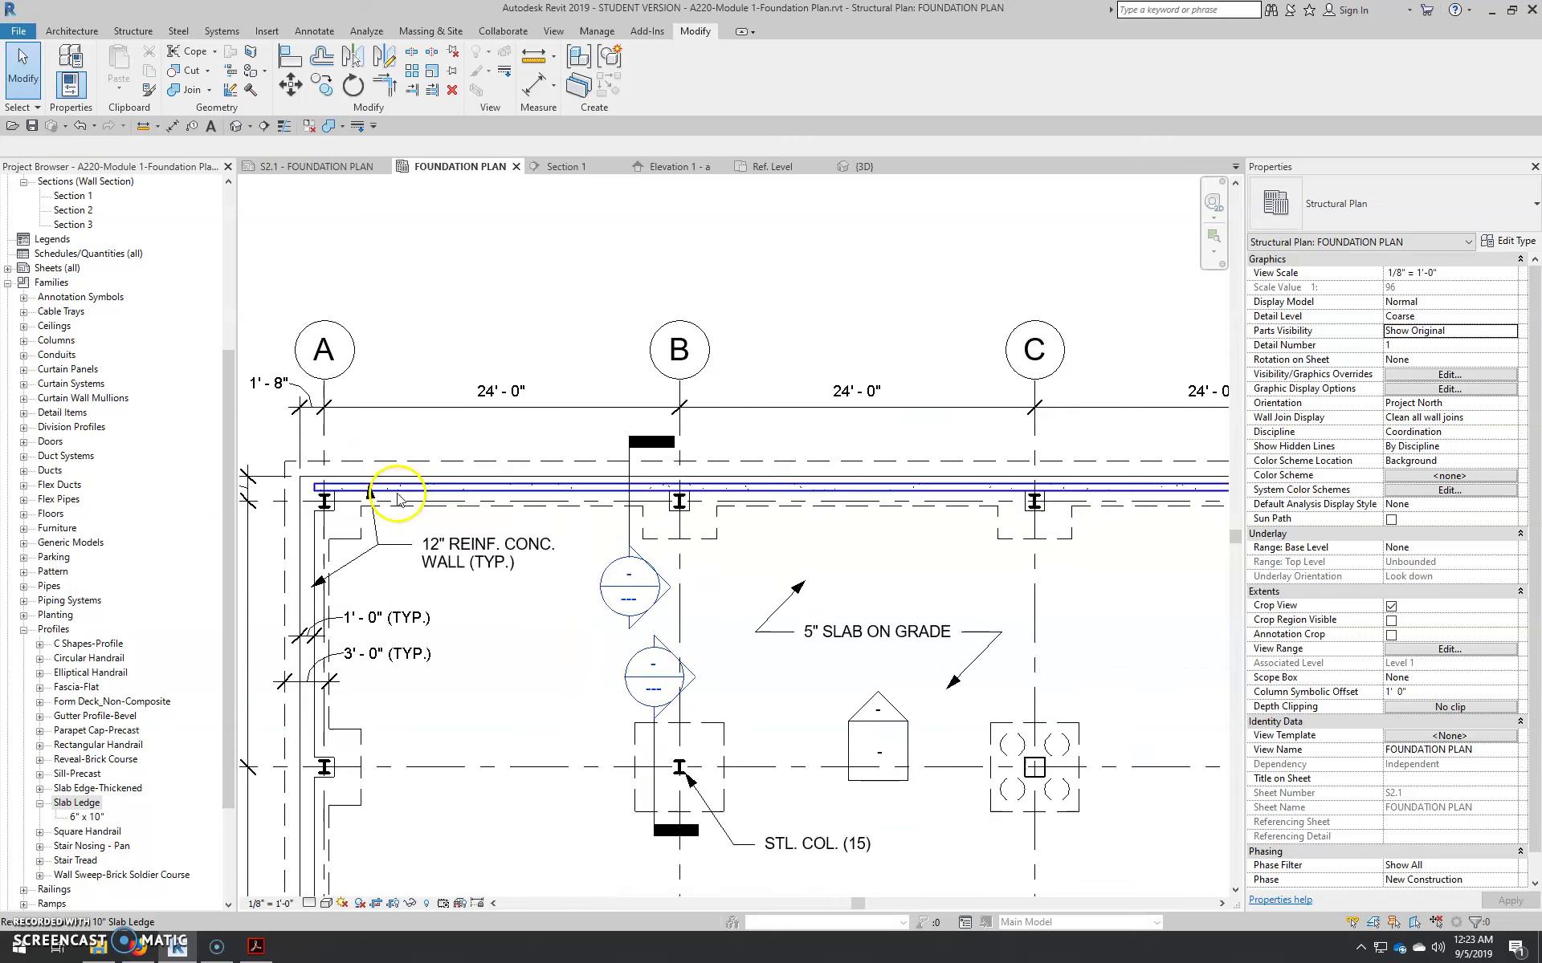
pyautogui.click(398, 492)
pyautogui.scroll(-5, 583, 527)
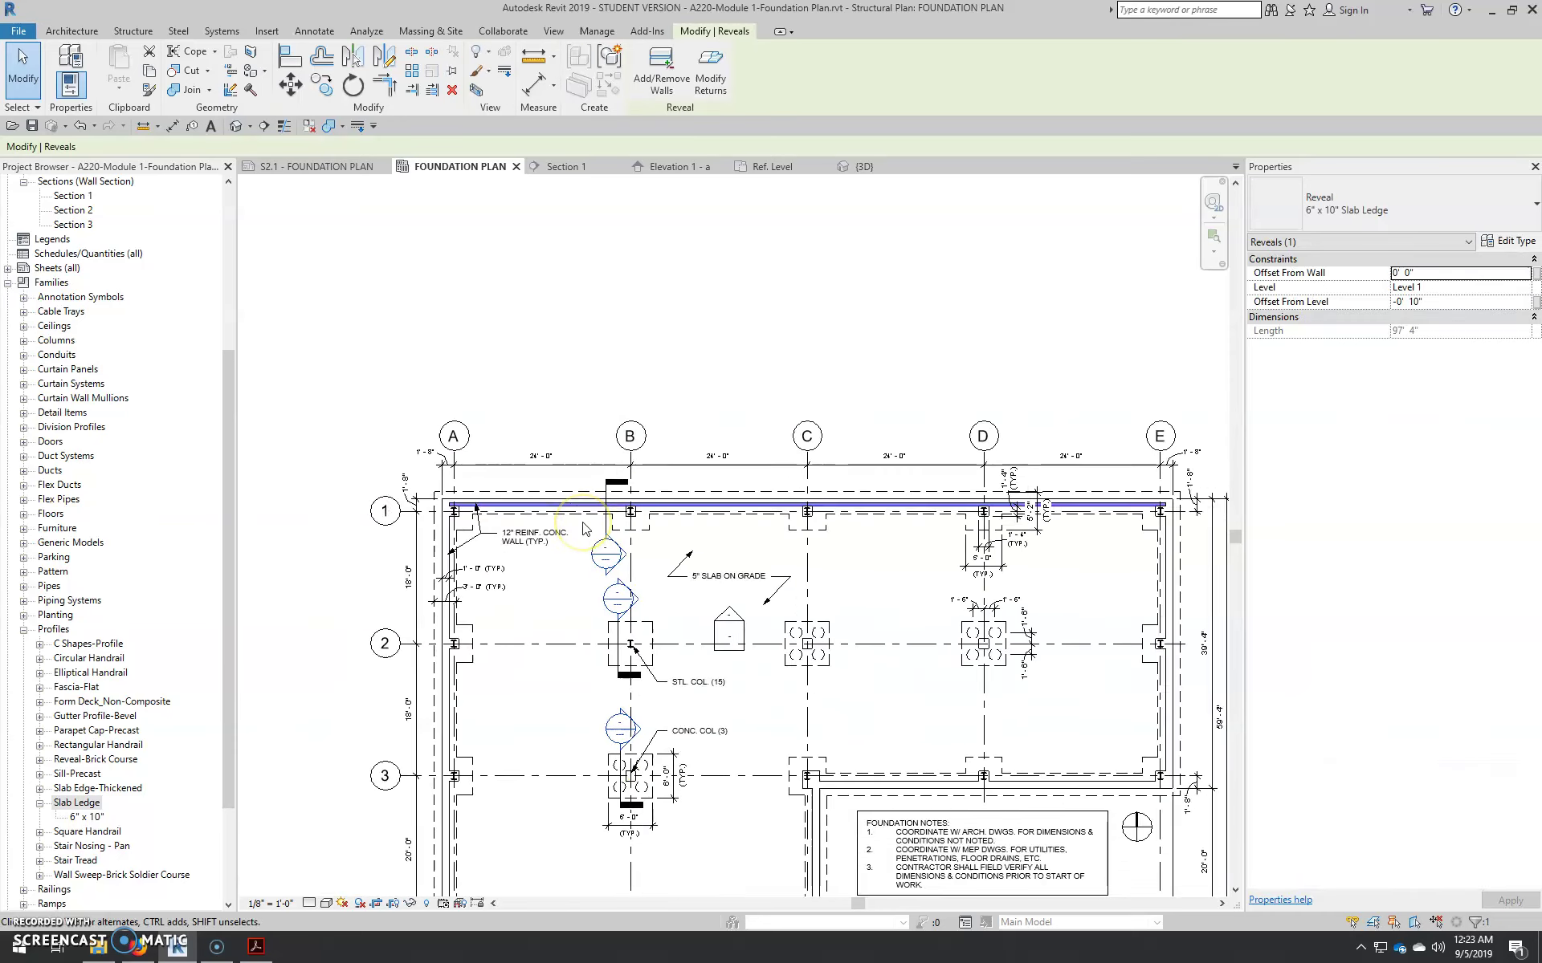
pyautogui.scroll(8, 883, 518)
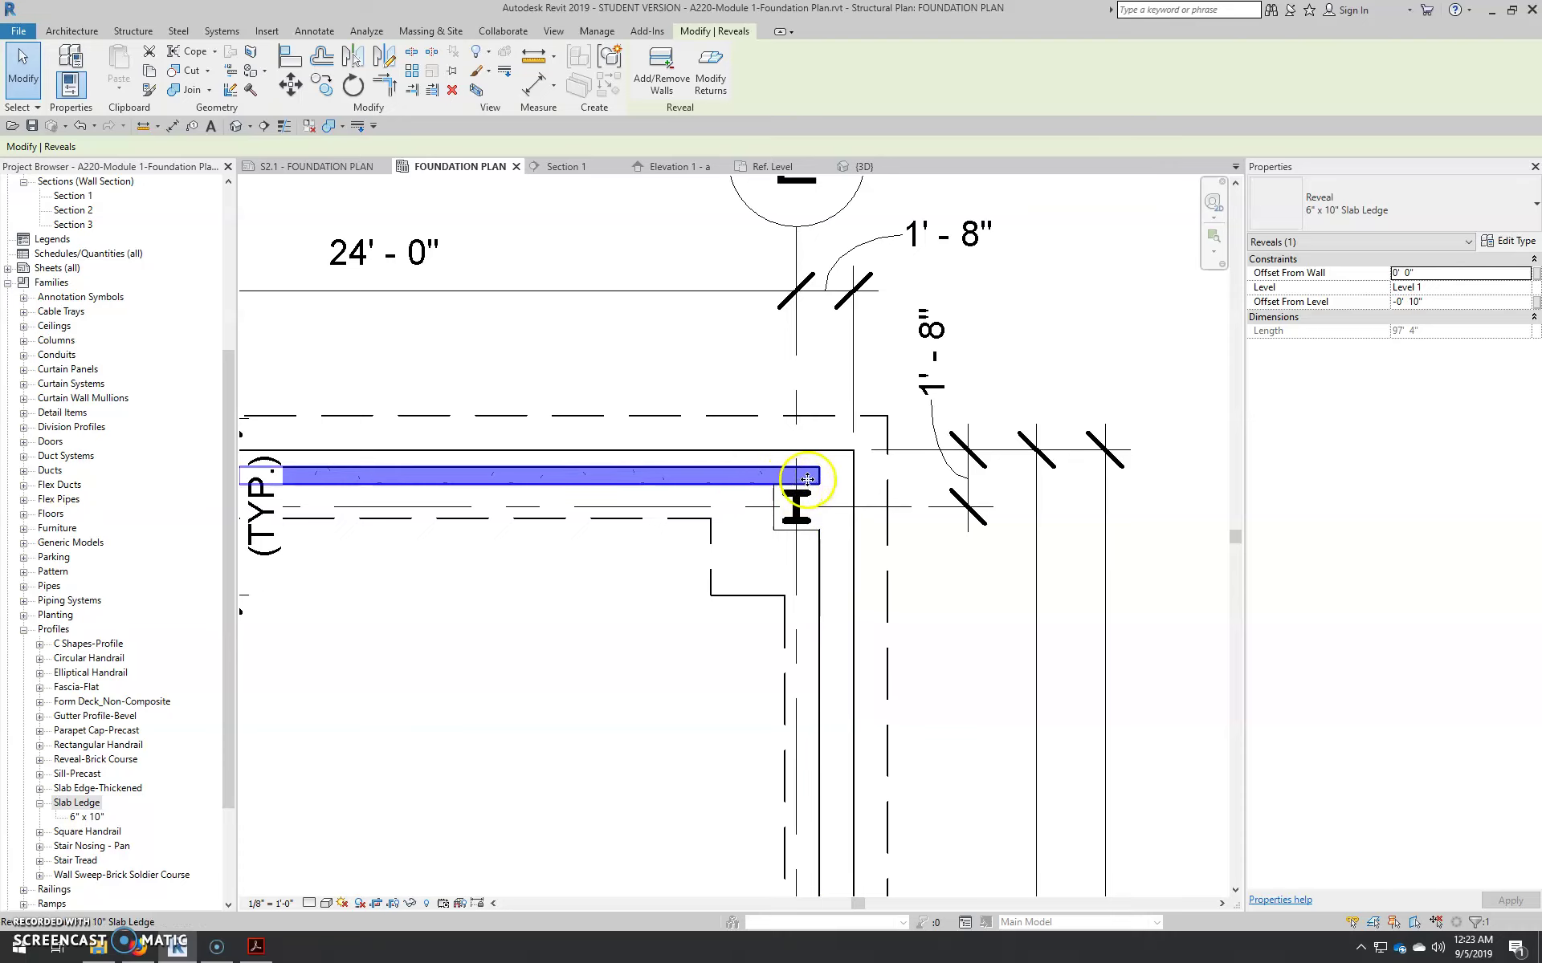
pyautogui.scroll(-2, 818, 481)
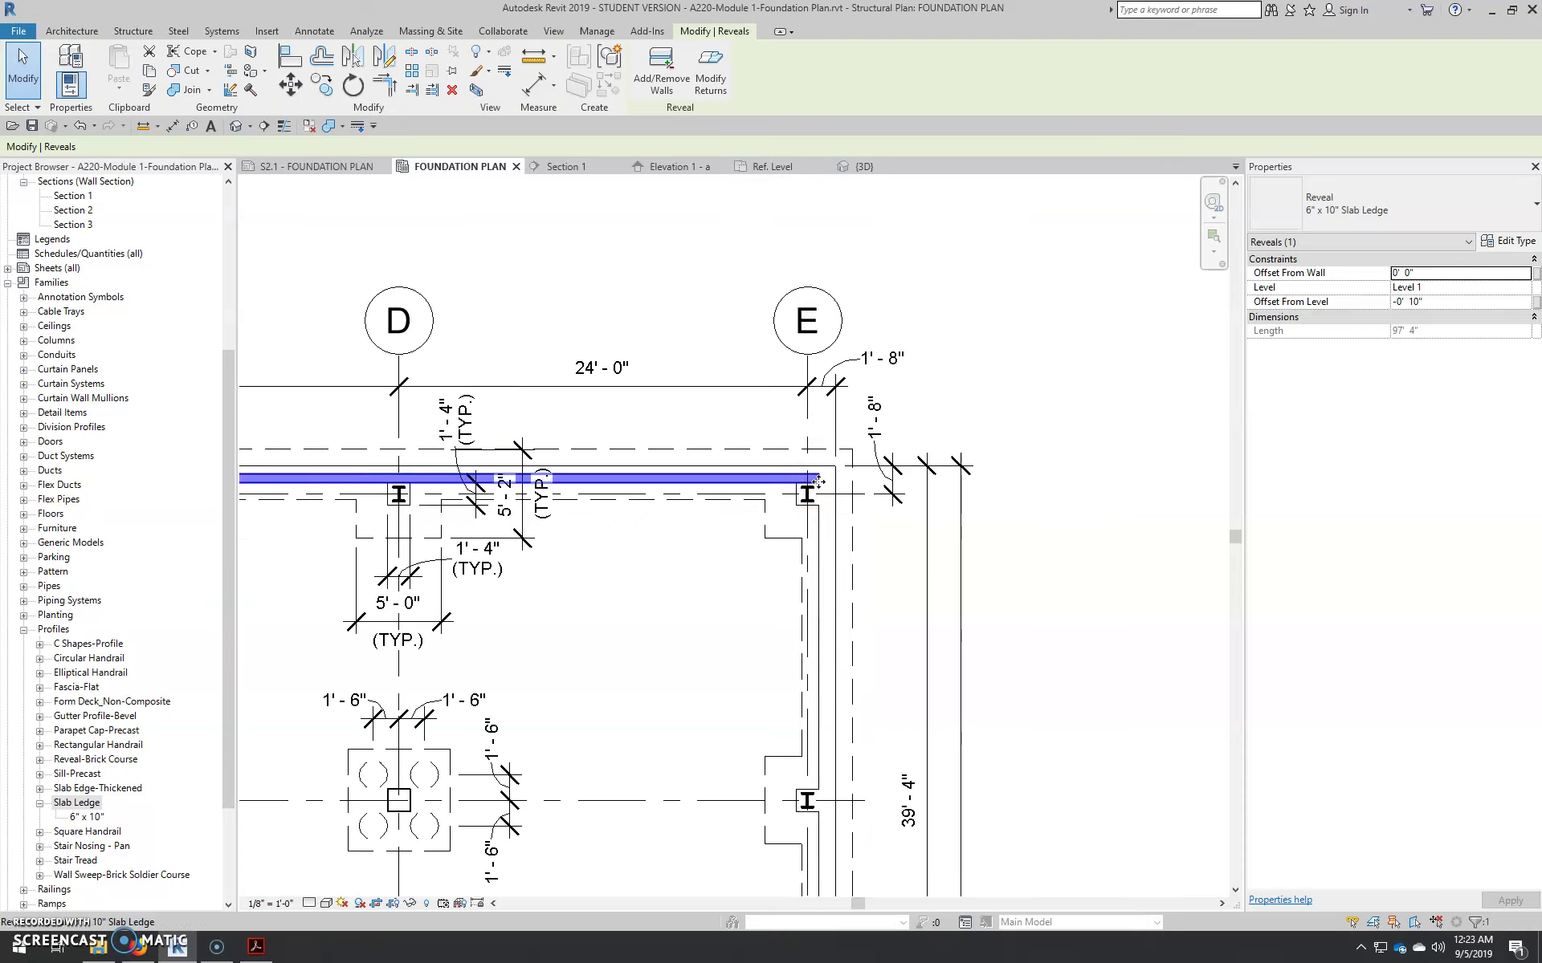
pyautogui.scroll(-1, 450, 487)
pyautogui.moveTo(449, 486); pyautogui.dragTo(1204, 550, button='middle')
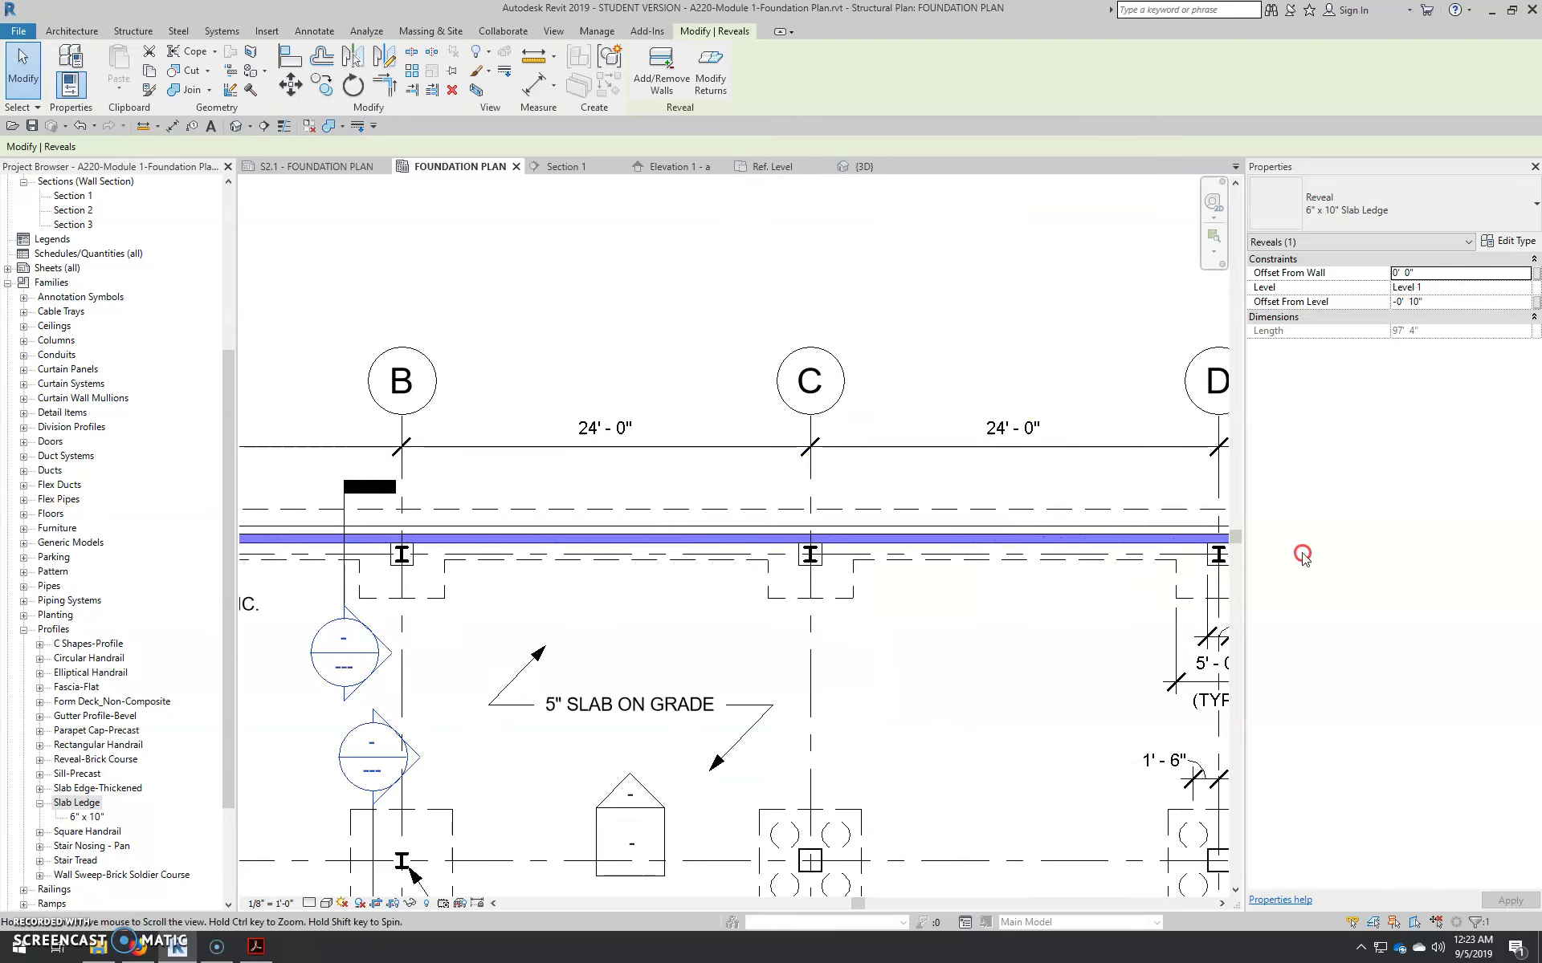
# Shorten the Slab Ledge reveal in Elevation 1 - a to 22' 8", spanning only between the inner faces of the piers at grids A and B
pyautogui.click(660, 169)
pyautogui.moveTo(472, 573); pyautogui.dragTo(523, 558)
pyautogui.scroll(3, 472, 570)
pyautogui.scroll(-3, 481, 554)
pyautogui.scroll(-3, 471, 554)
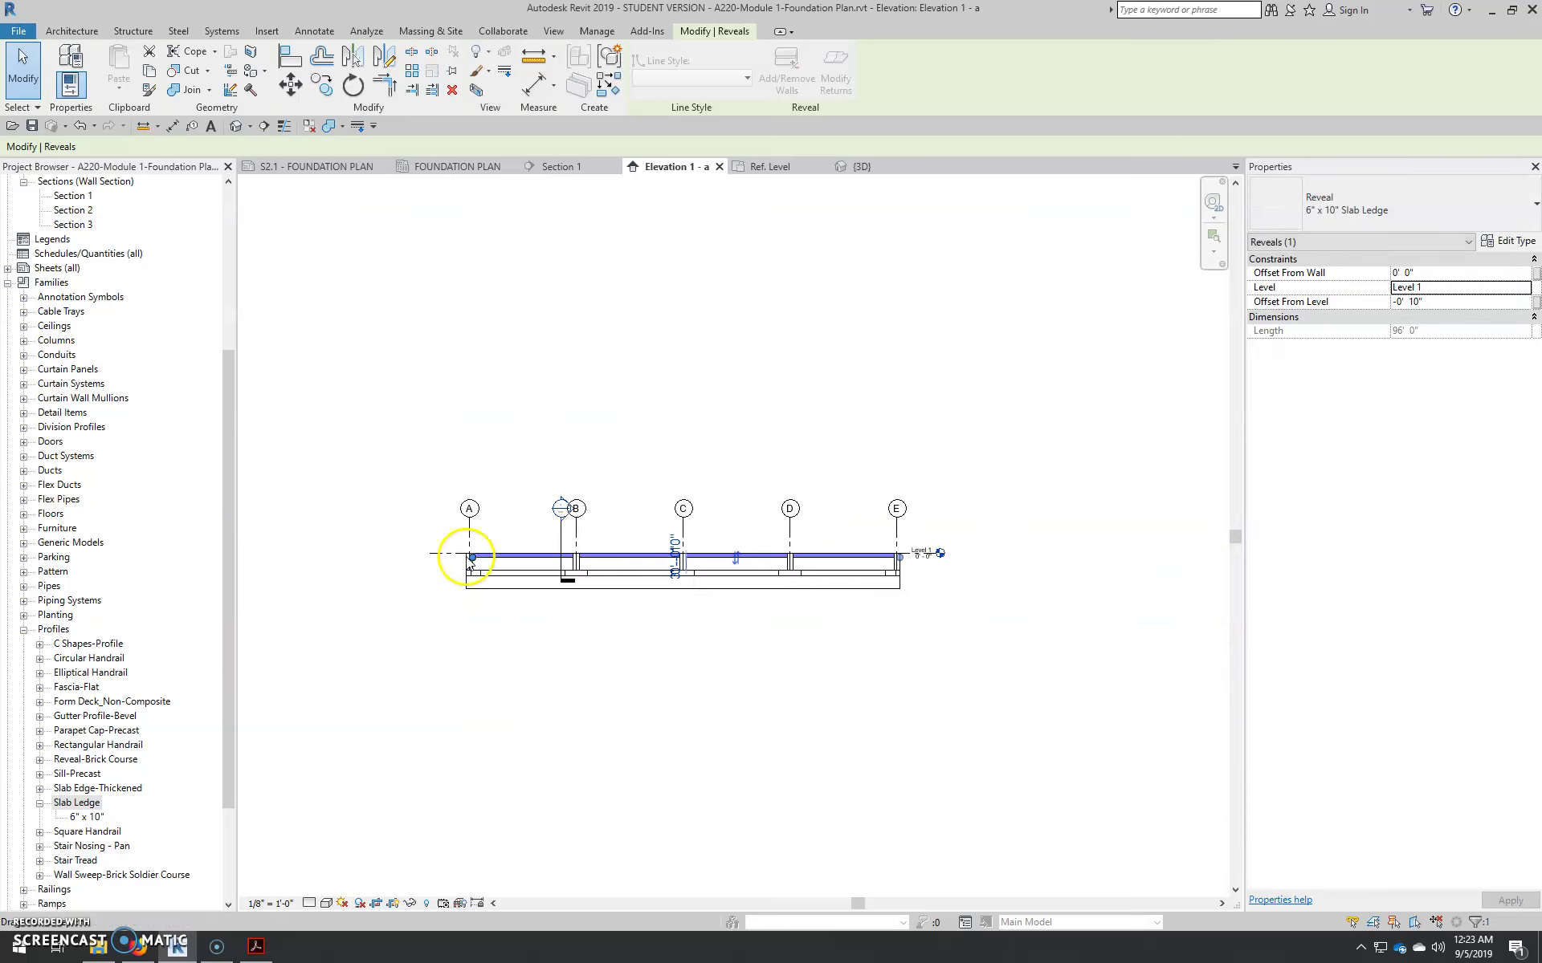
pyautogui.scroll(2, 913, 551)
pyautogui.moveTo(906, 552); pyautogui.dragTo(409, 549)
pyautogui.moveTo(421, 557); pyautogui.dragTo(730, 557, button='middle')
pyautogui.scroll(3, 664, 575)
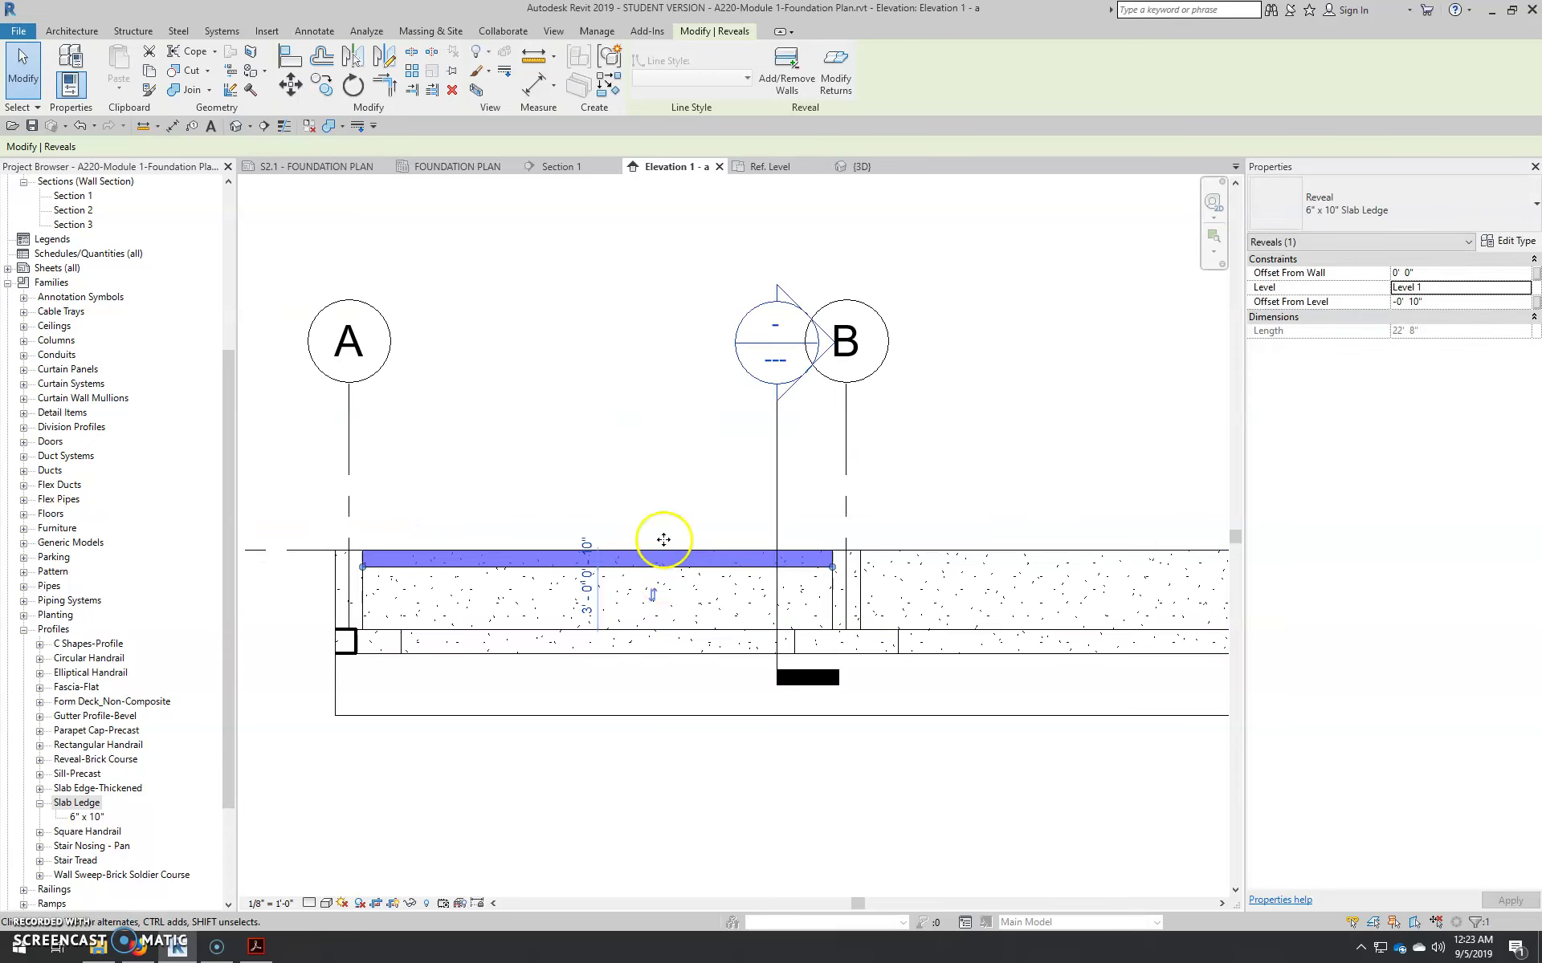
# Inspect the shortened slab ledge between the first two columns of the grid 1 wall in the 3D view
pyautogui.click(857, 166)
pyautogui.click(829, 226)
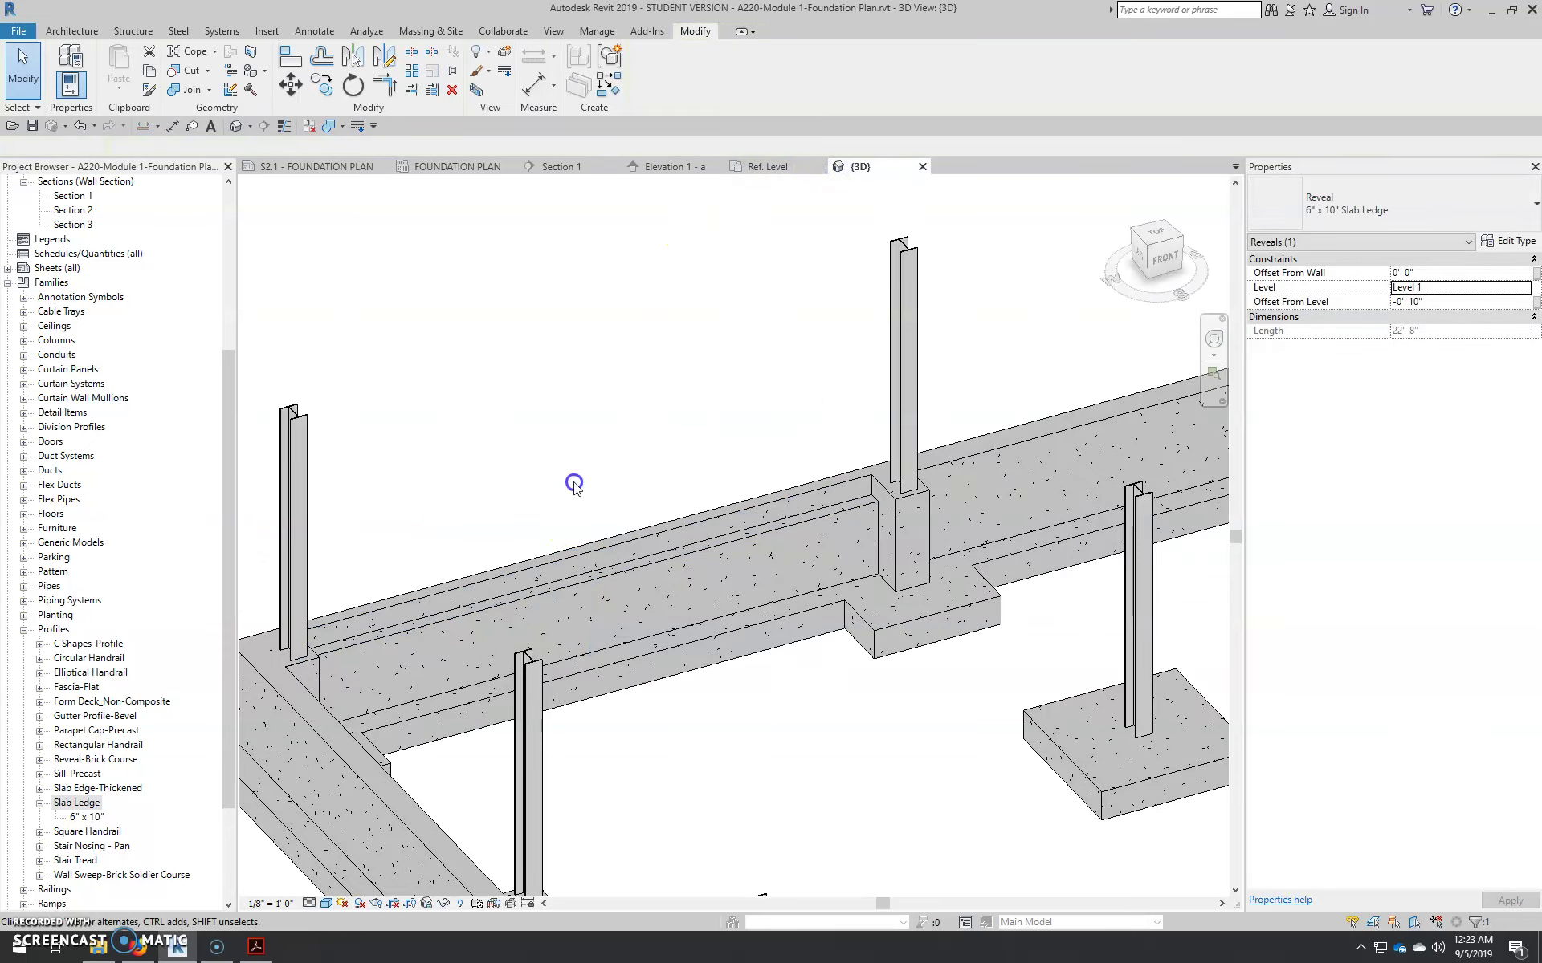
pyautogui.moveTo(682, 509)
pyautogui.keyDown('shift'); pyautogui.mouseDown(button='middle')
pyautogui.moveTo(786, 621)
pyautogui.moveTo(671, 482)
pyautogui.mouseUp(button='middle'); pyautogui.keyUp('shift')
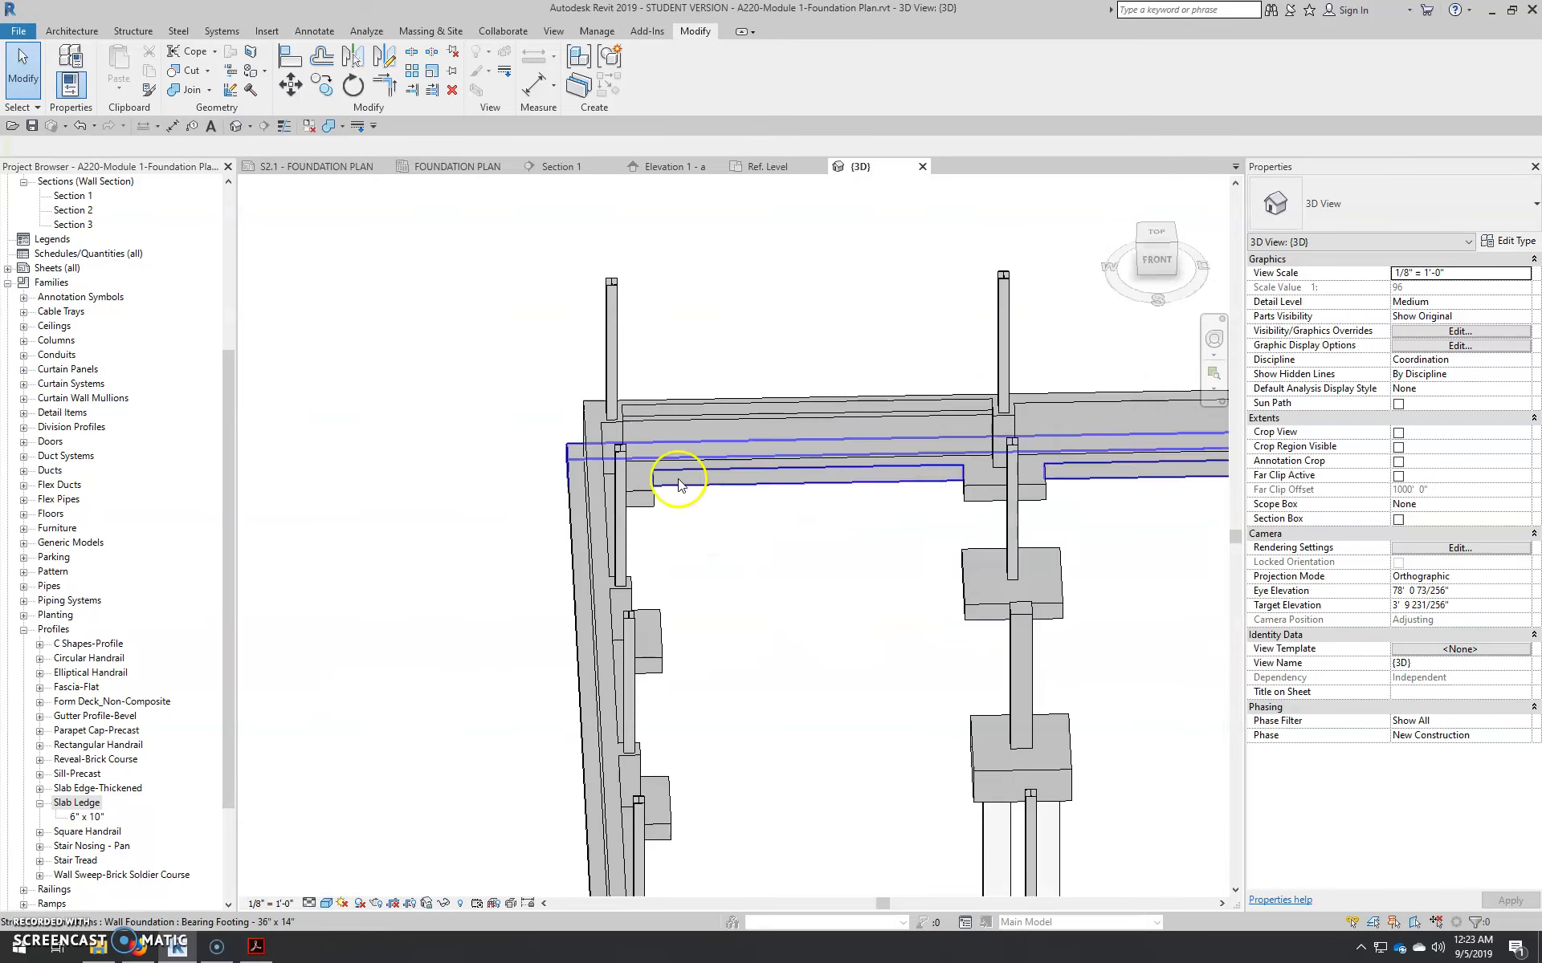
pyautogui.keyDown('shift'); pyautogui.moveTo(743, 523); pyautogui.dragTo(706, 712, button='middle'); pyautogui.keyUp('shift')
pyautogui.scroll(5, 619, 715)
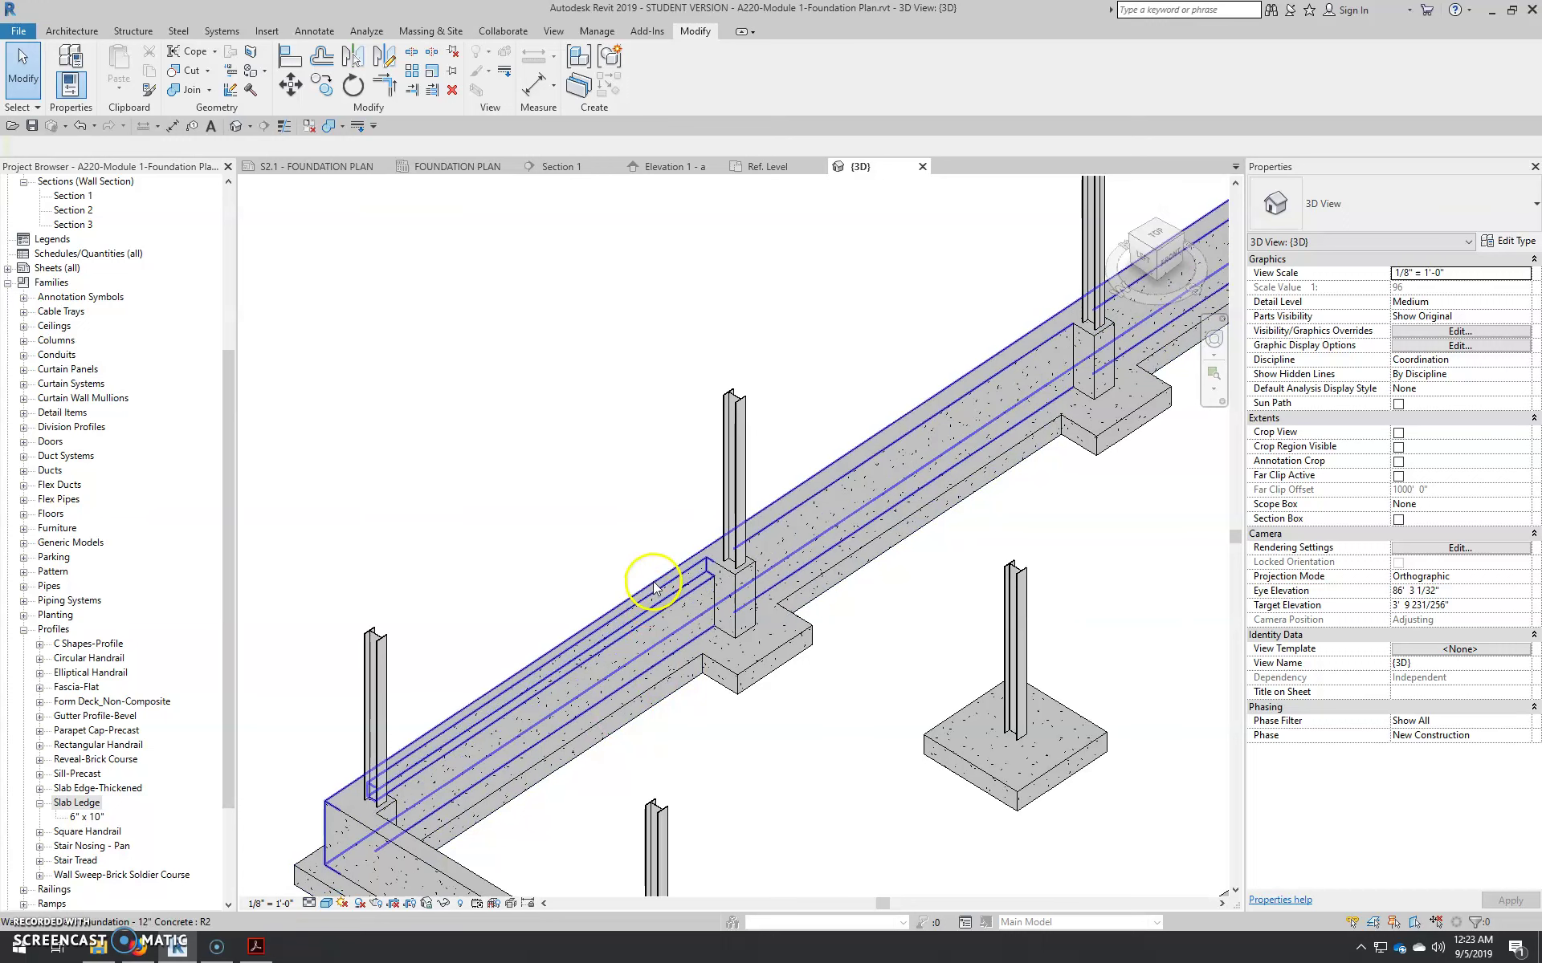
pyautogui.click(656, 603)
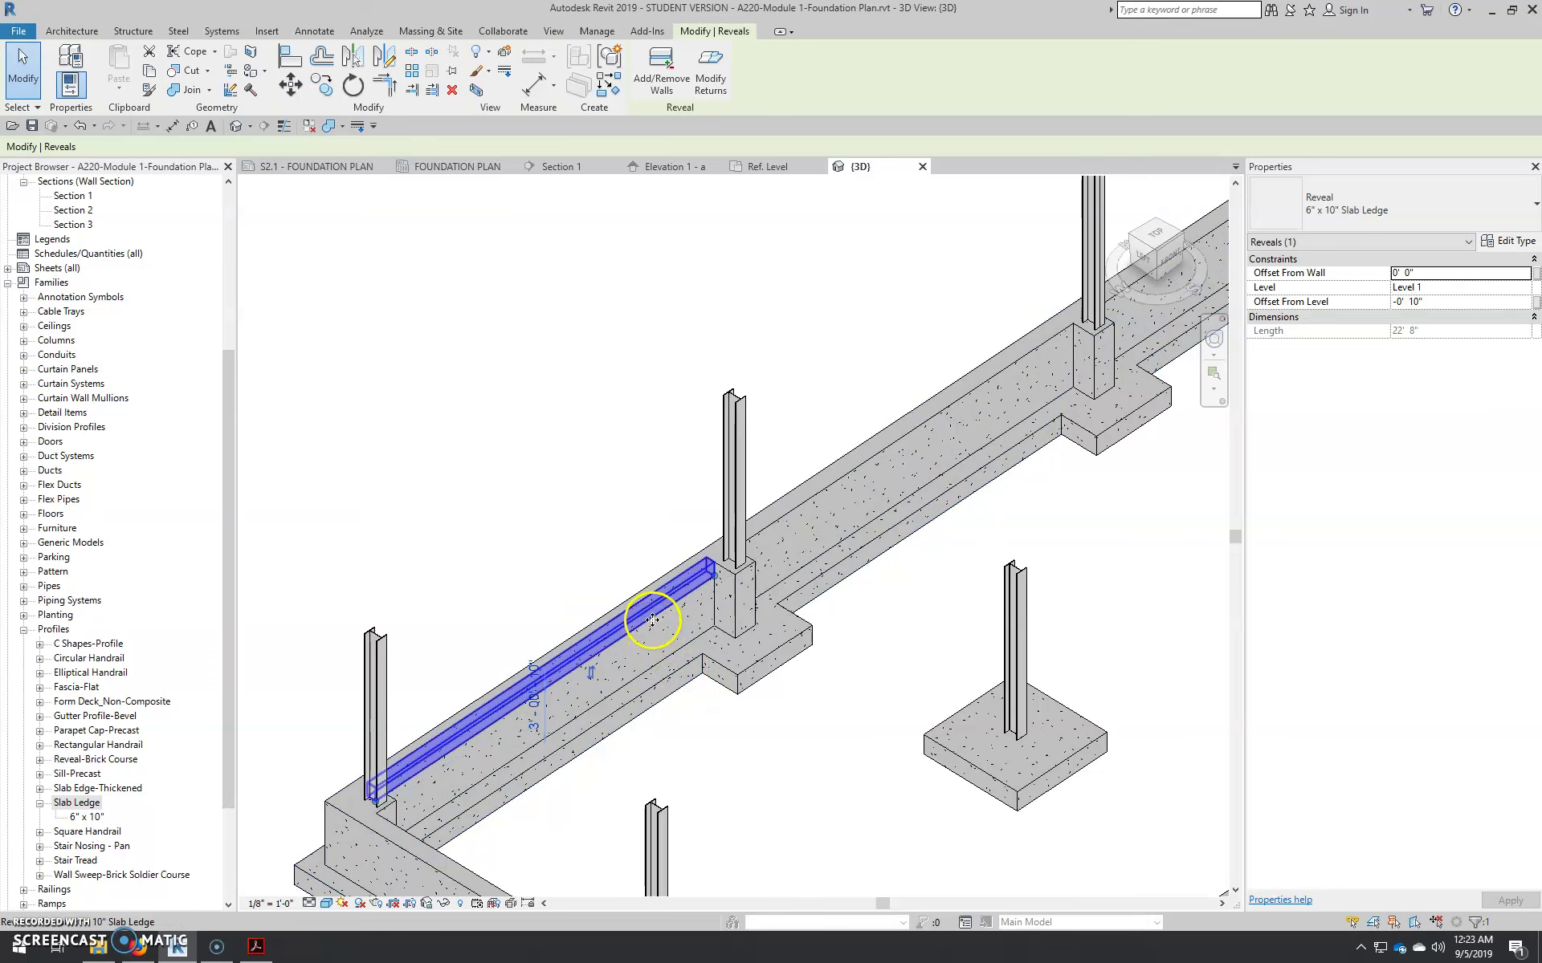
pyautogui.click(732, 755)
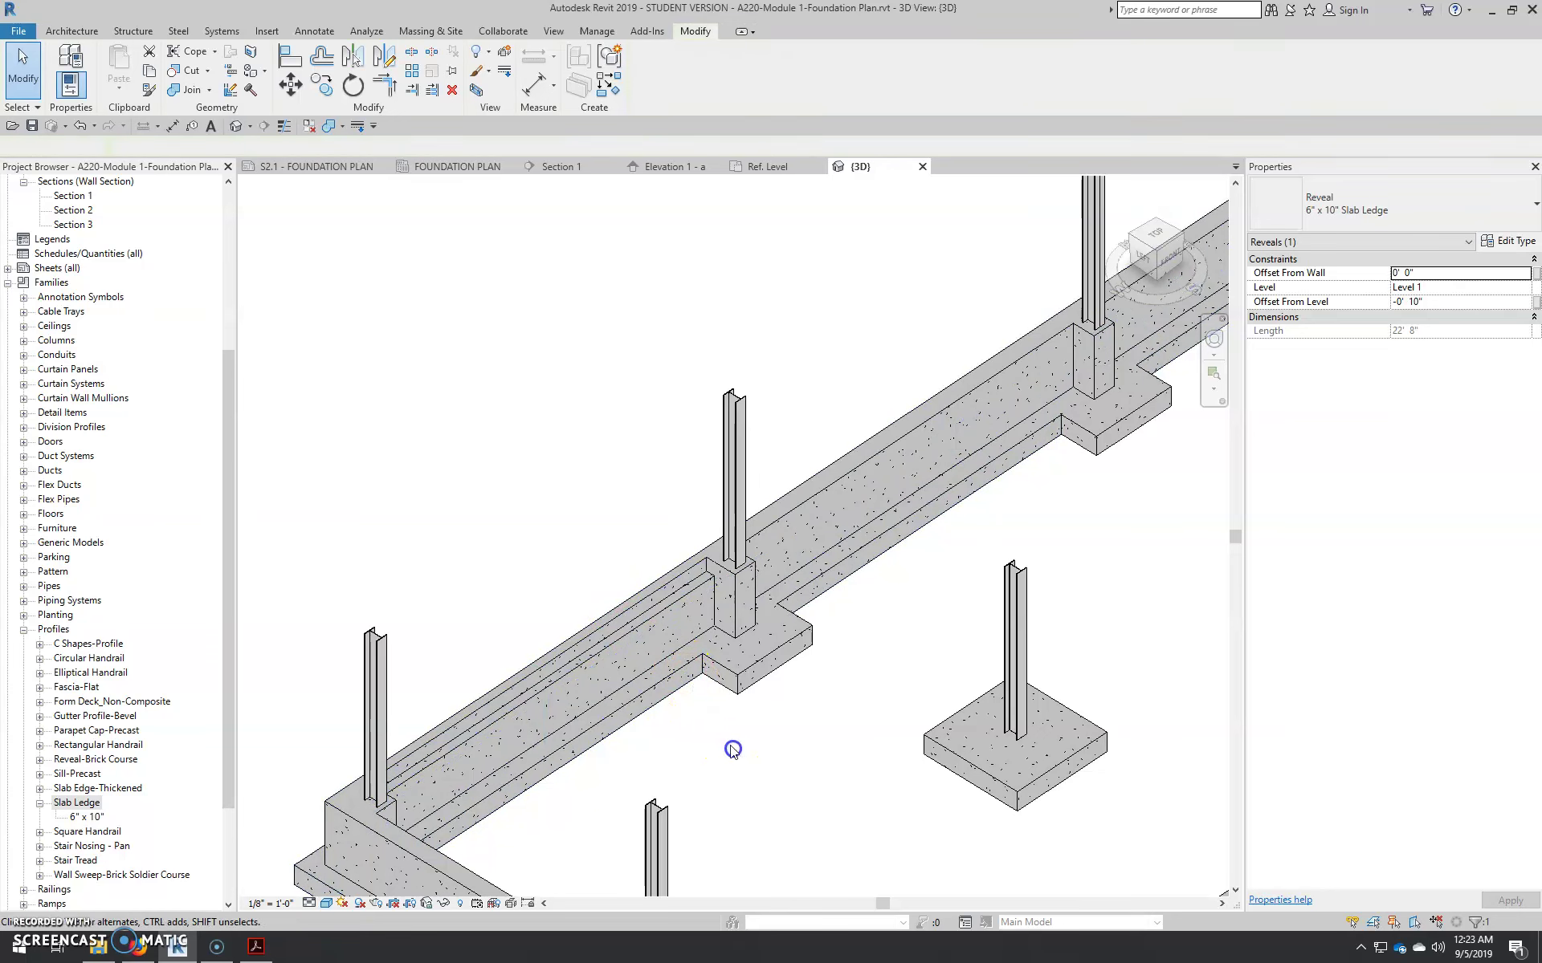
pyautogui.scroll(-3, 691, 713)
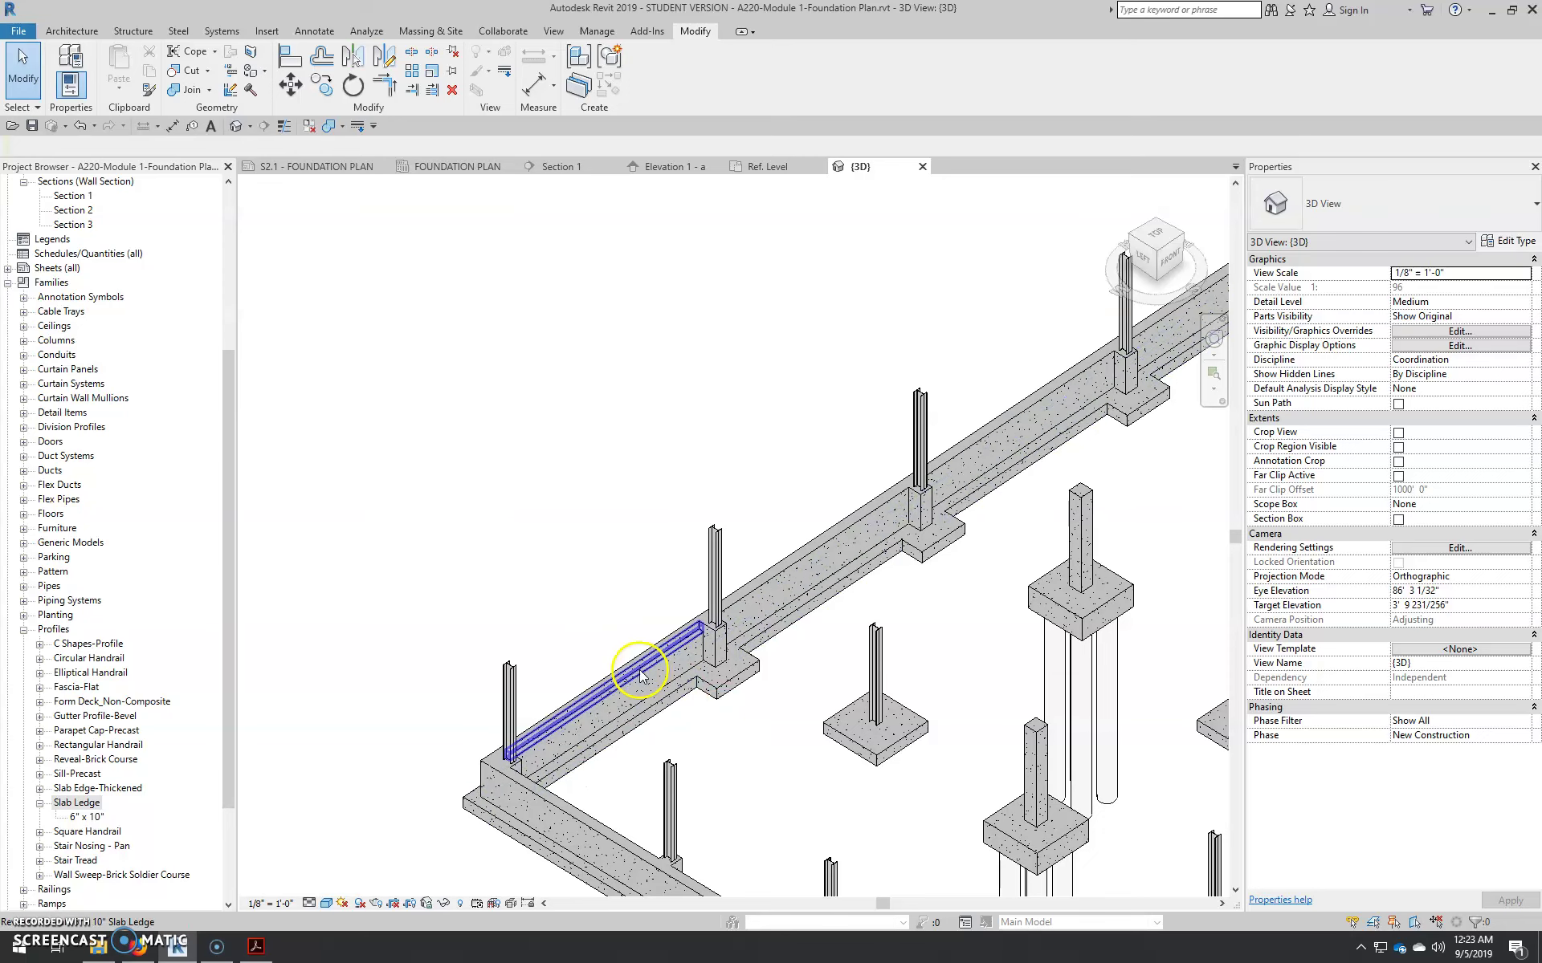
# Examine the slab ledge in the 3D view, in Section 1 and in the foundation plan
pyautogui.scroll(-3, 627, 665)
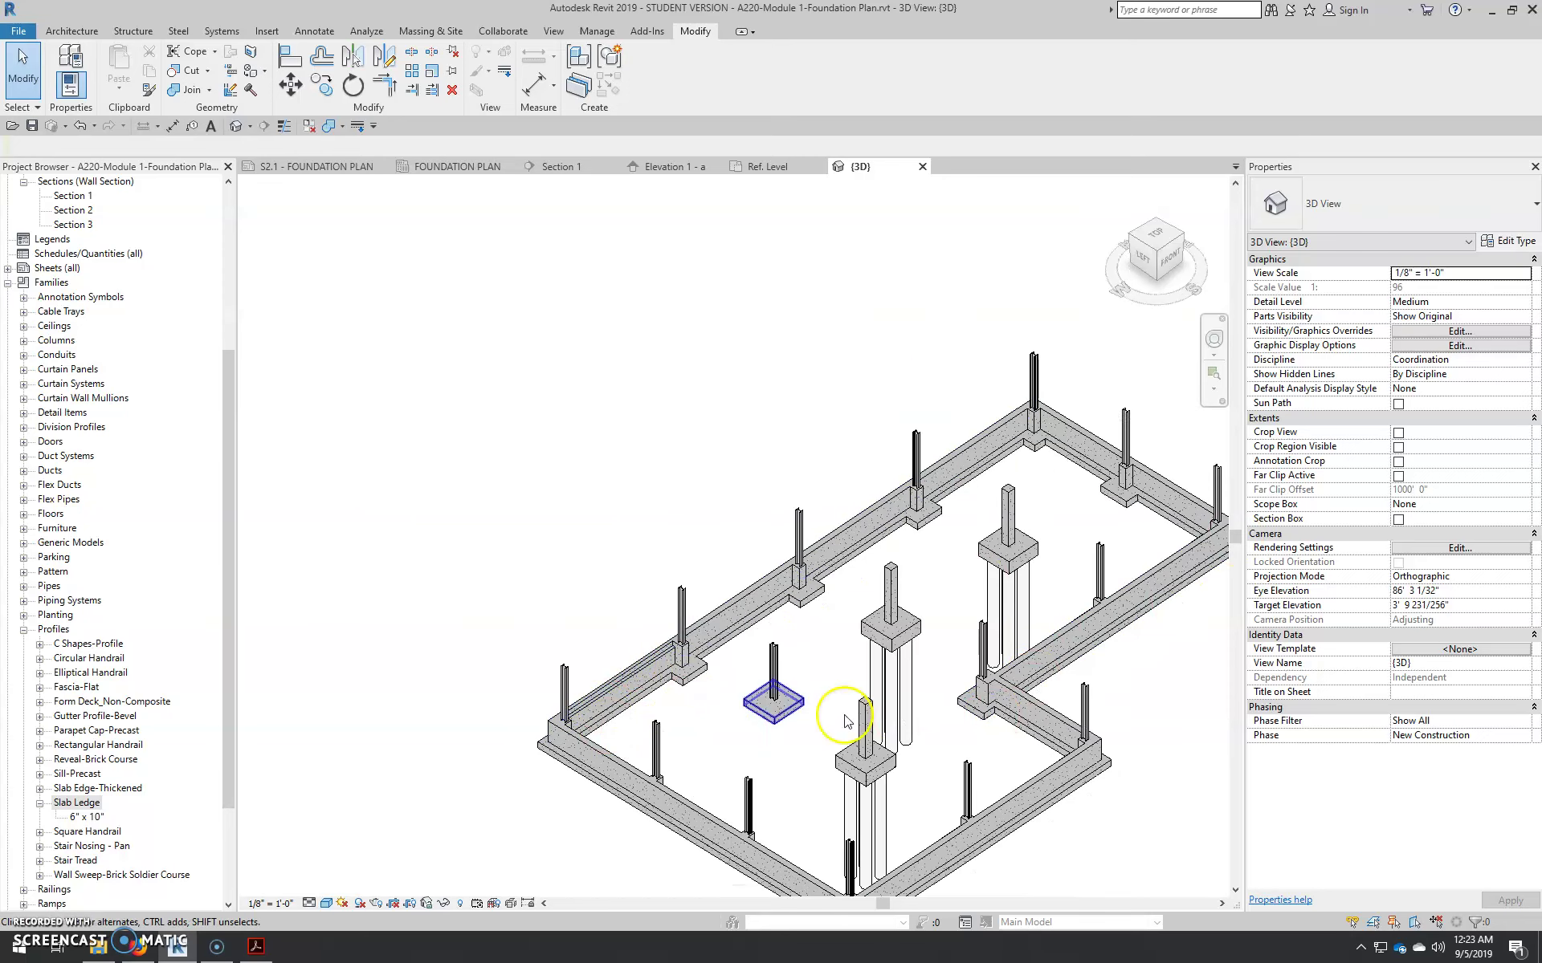
pyautogui.scroll(5, 706, 733)
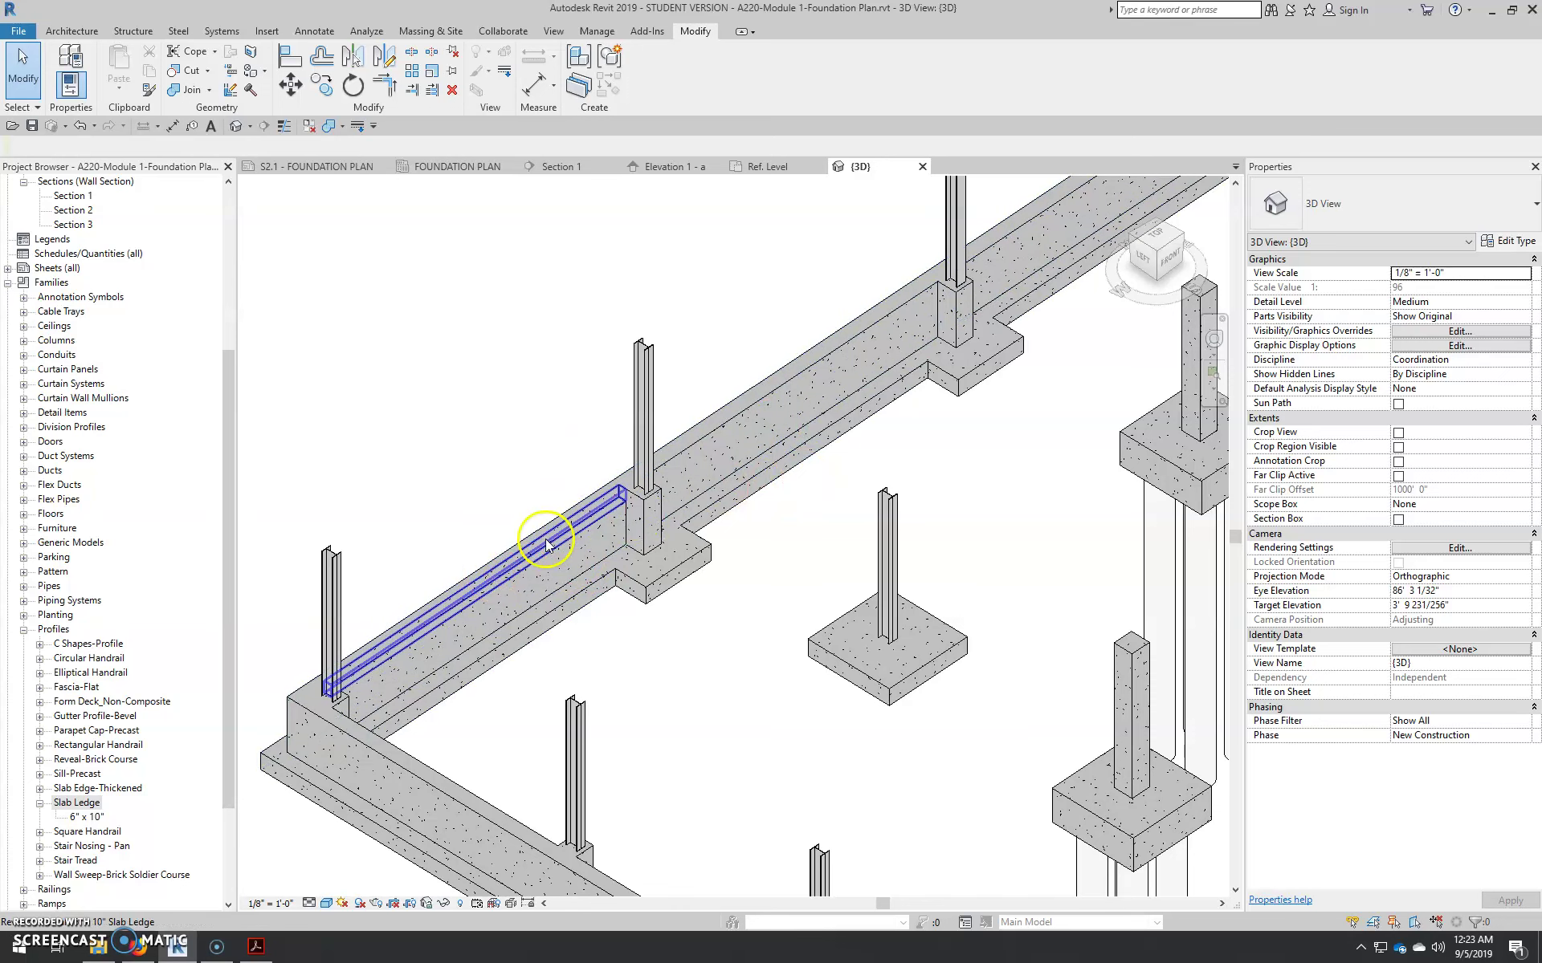
pyautogui.click(566, 167)
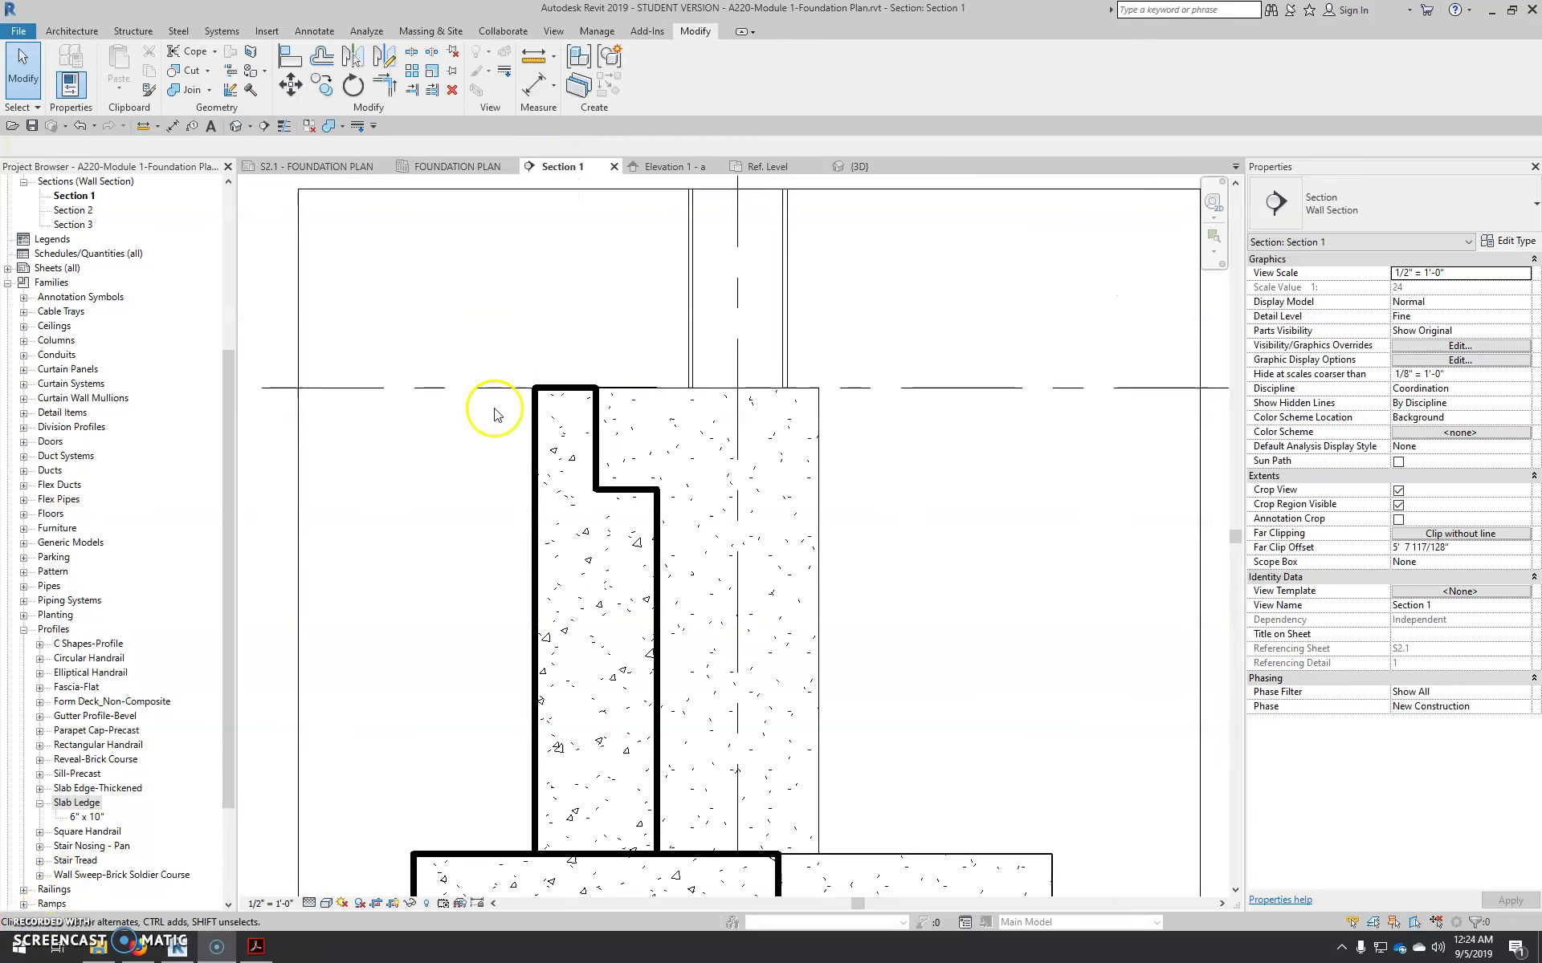
pyautogui.click(440, 167)
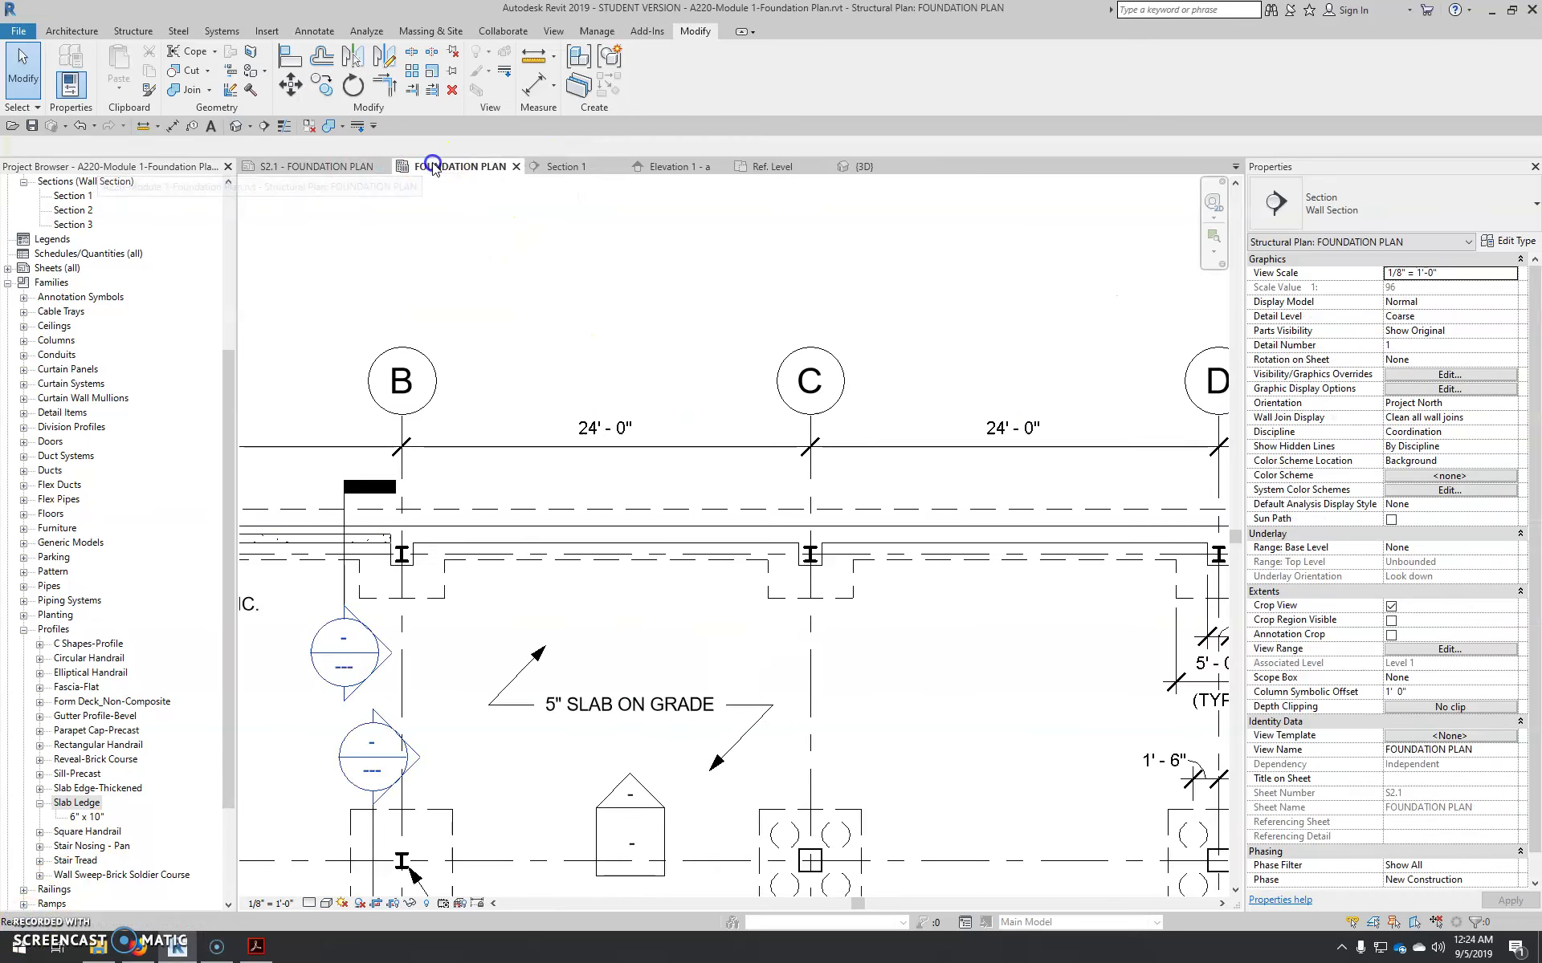
pyautogui.scroll(-3, 685, 413)
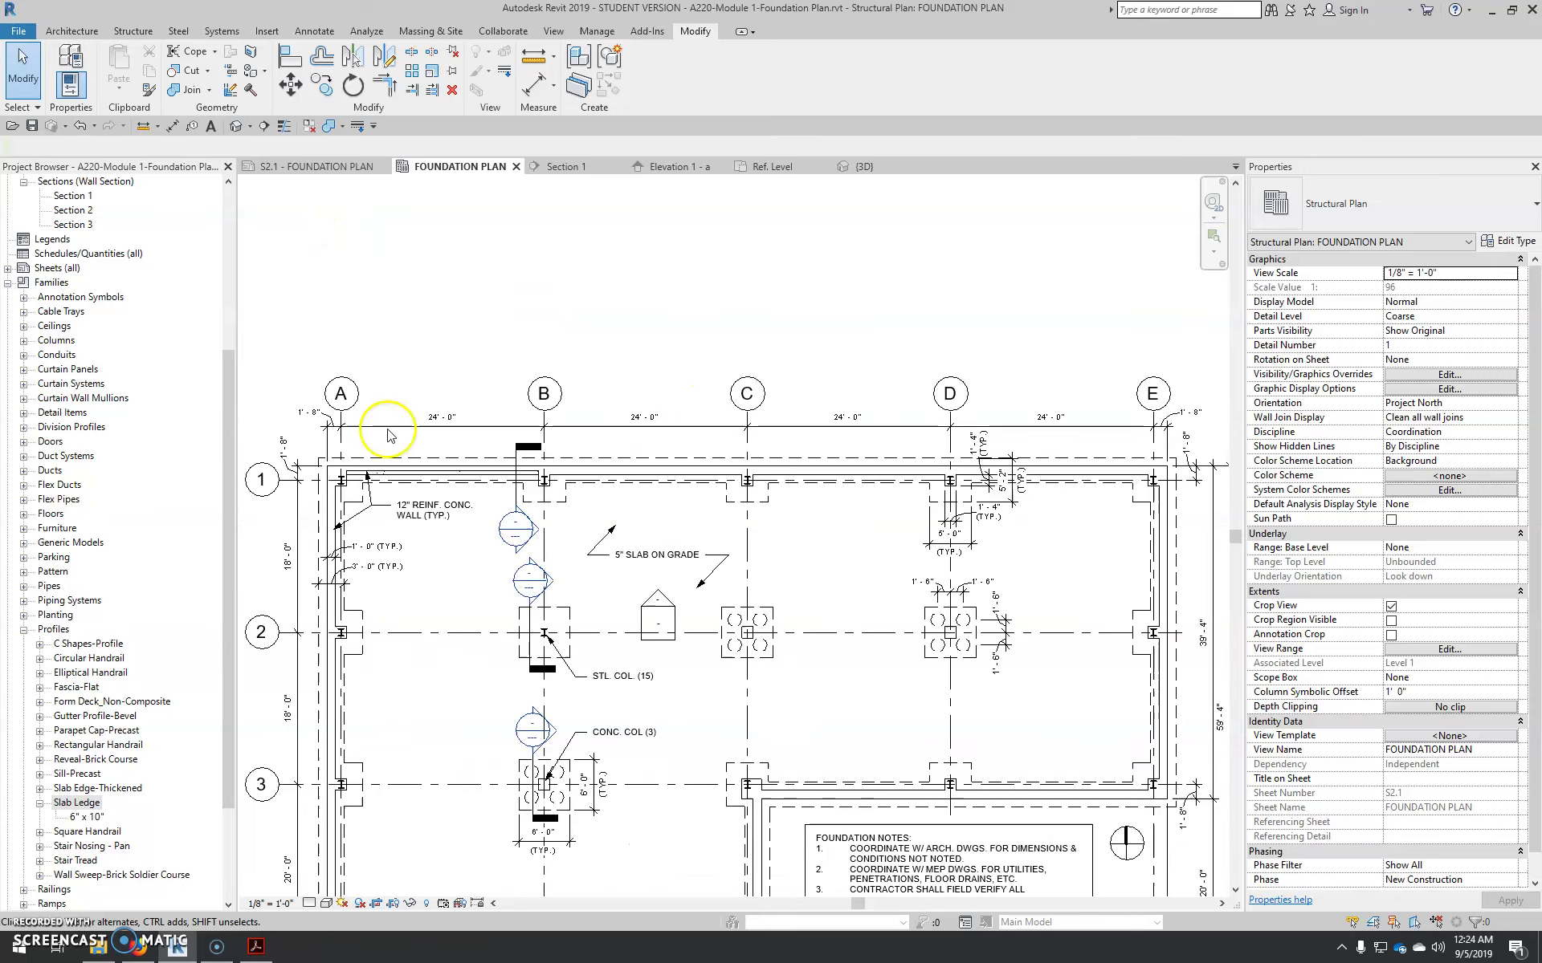
pyautogui.scroll(-2, 543, 420)
# Close the S2.1 sheet, Elevation 1 - a, the Slab Ledge family's Ref. Level and the 3D view, keeping FOUNDATION PLAN and Section 1 open
pyautogui.click(347, 167)
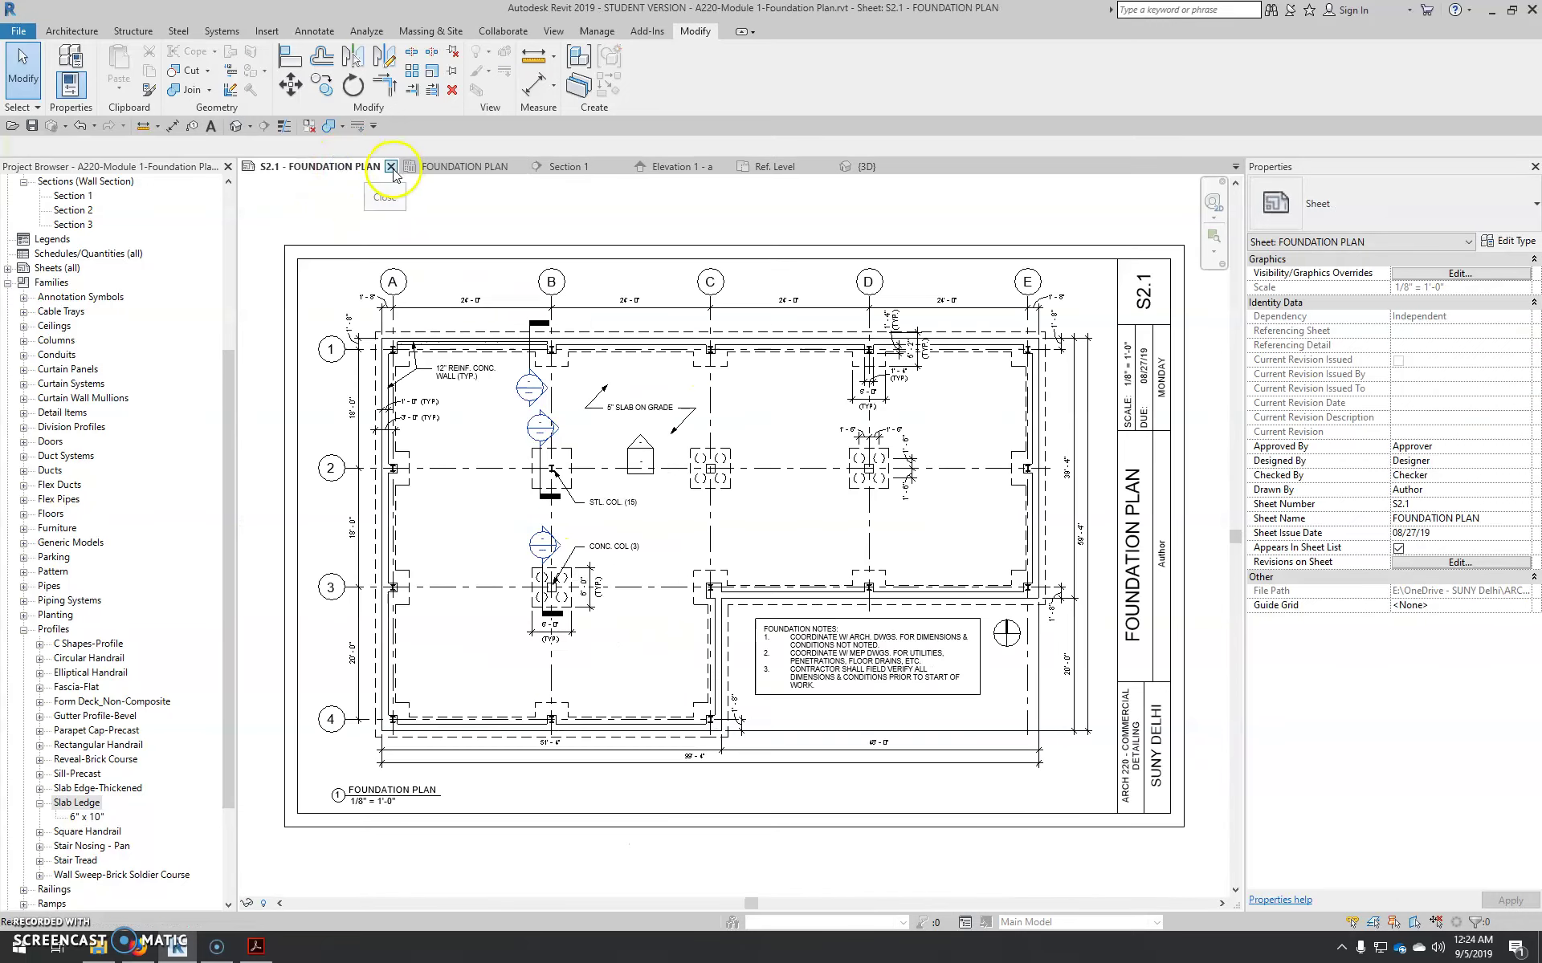
pyautogui.click(390, 167)
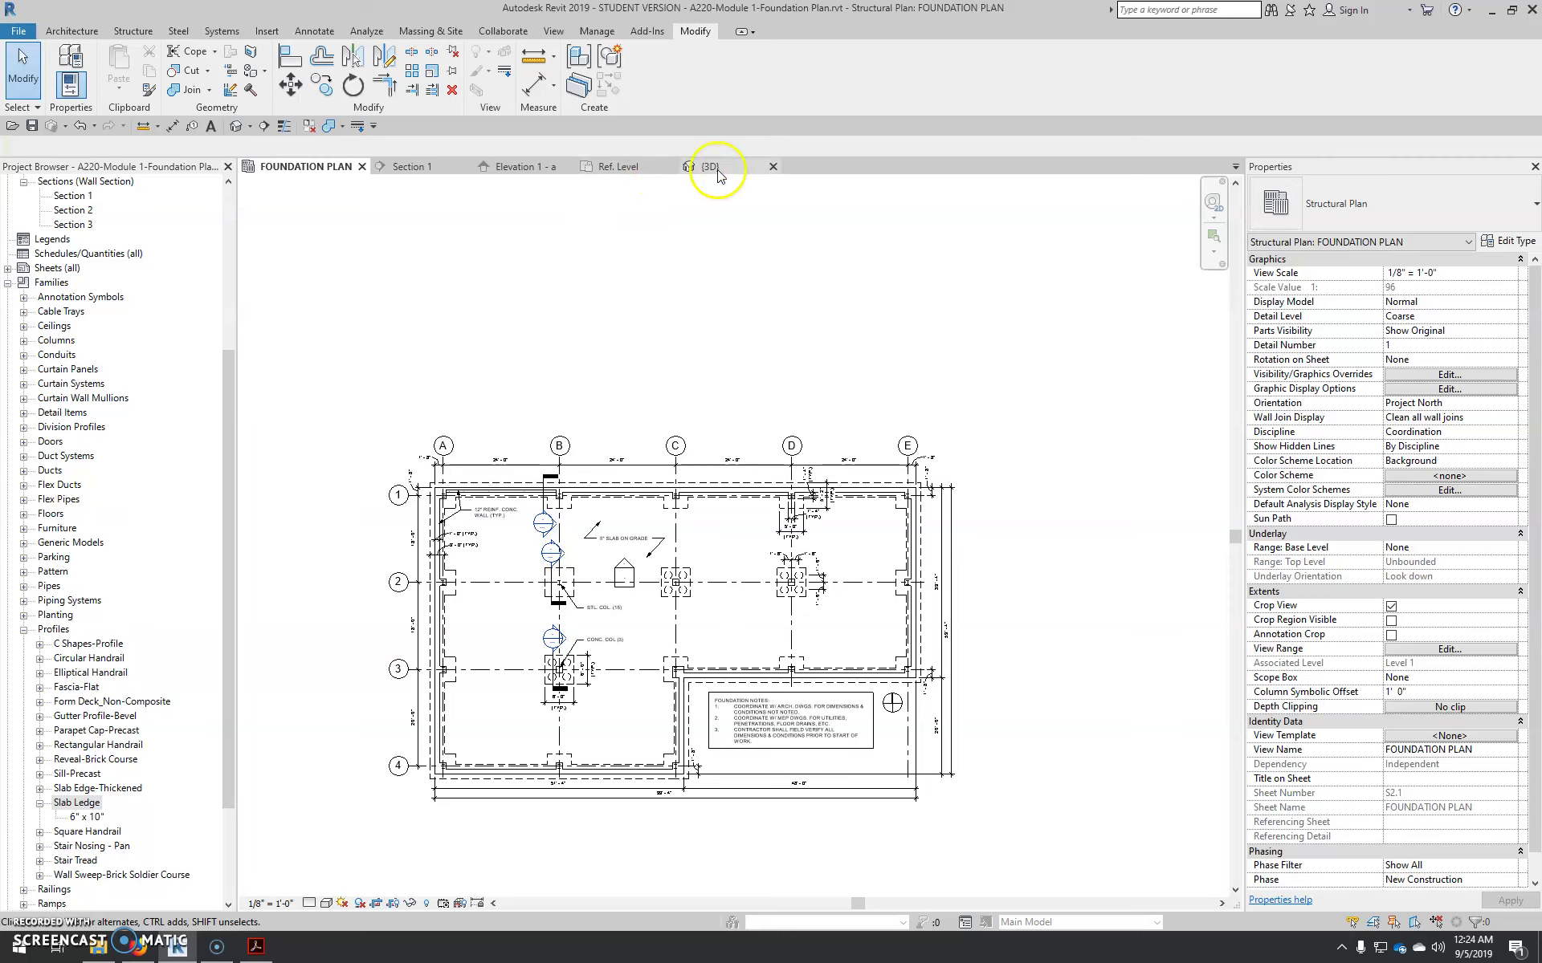
pyautogui.click(502, 169)
pyautogui.click(565, 167)
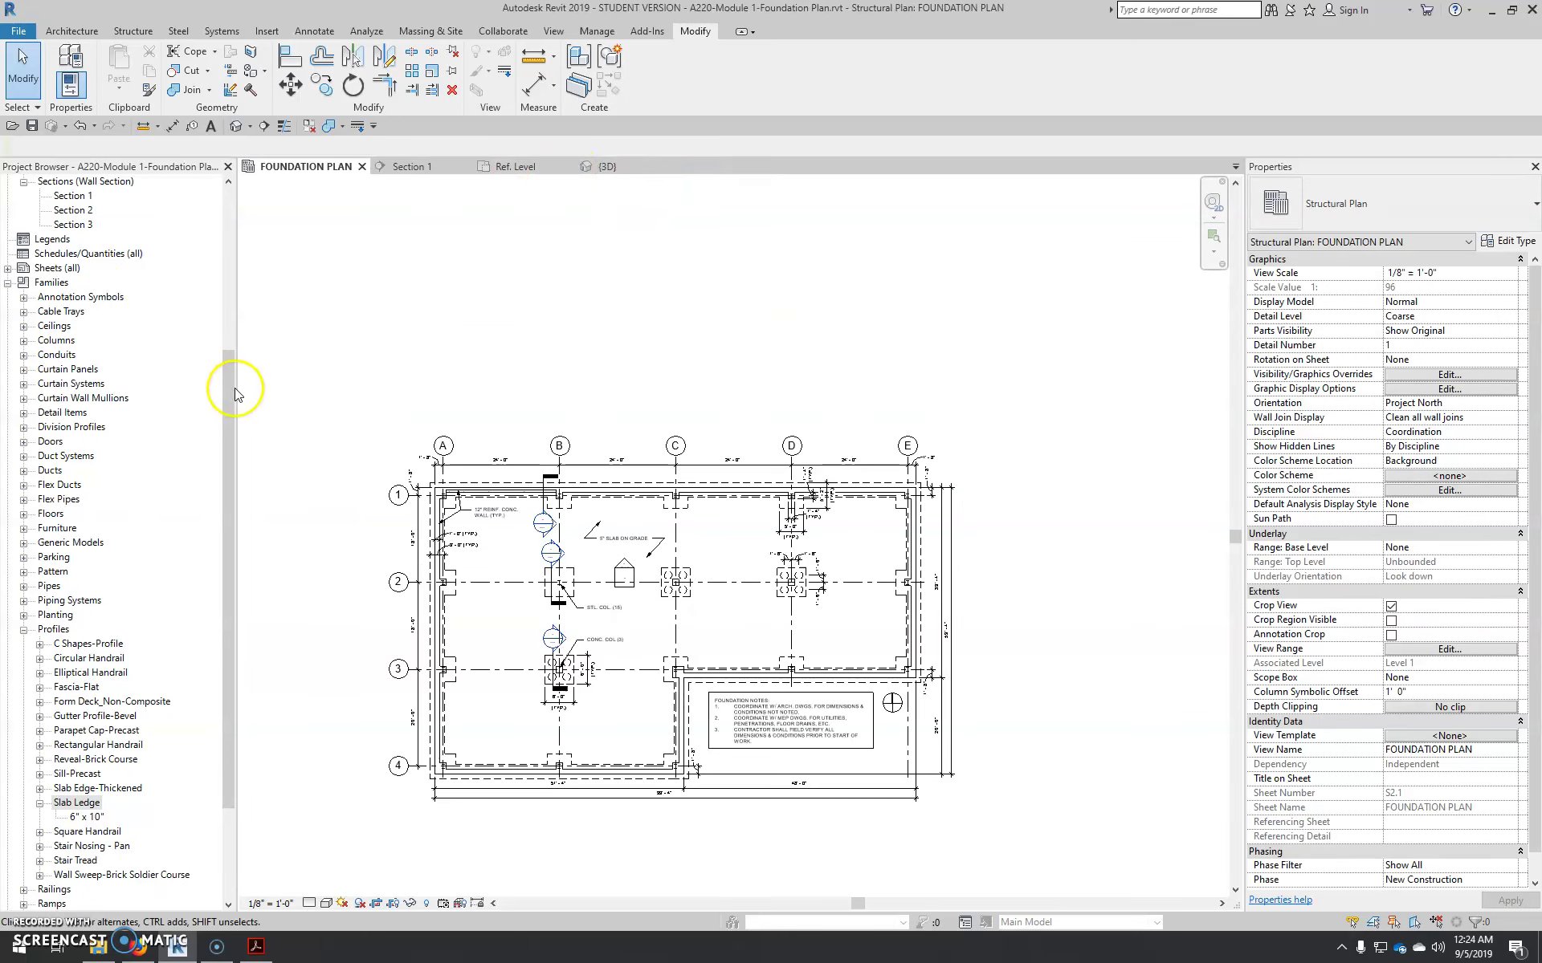
pyautogui.click(516, 167)
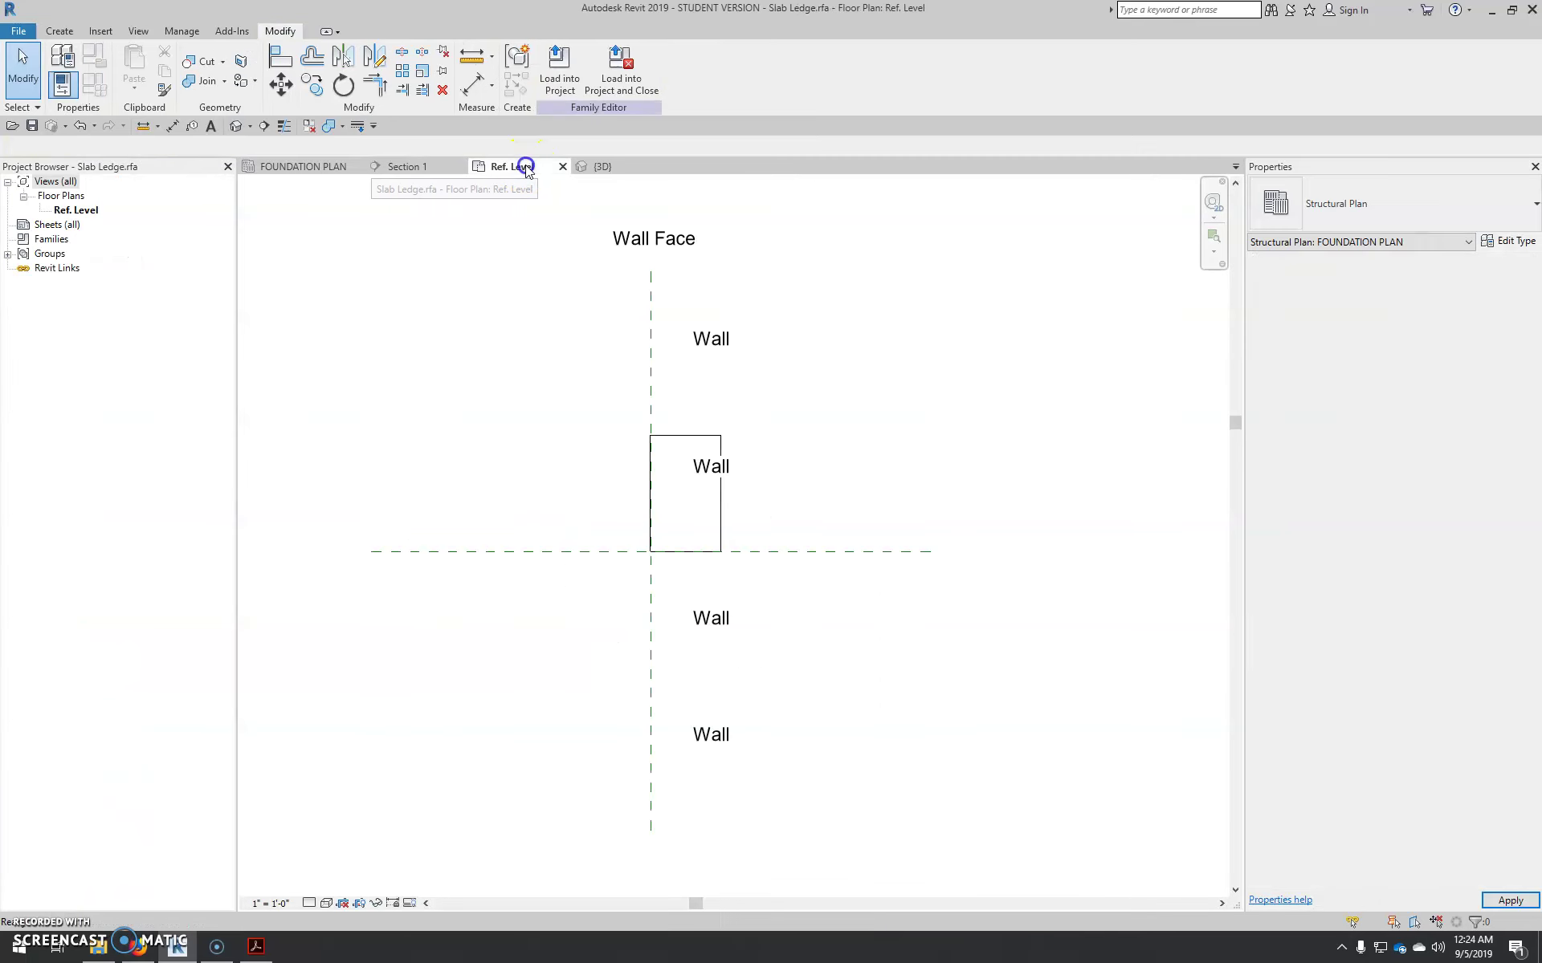
pyautogui.press('l')
pyautogui.press('i')
pyautogui.click(563, 166)
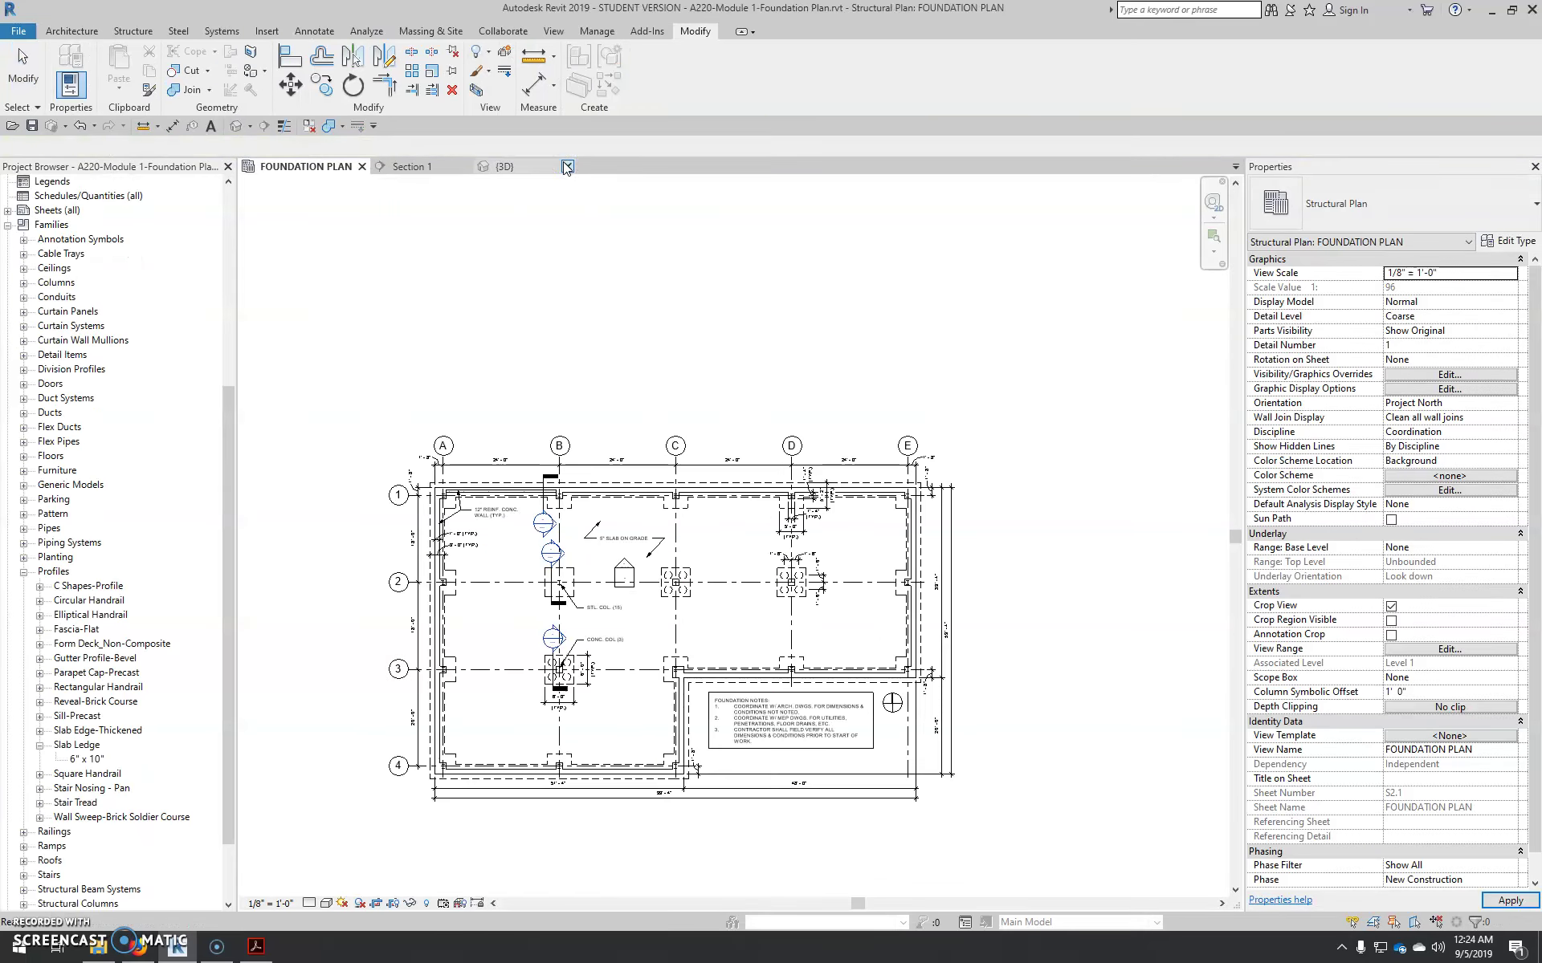
pyautogui.click(535, 169)
pyautogui.click(562, 167)
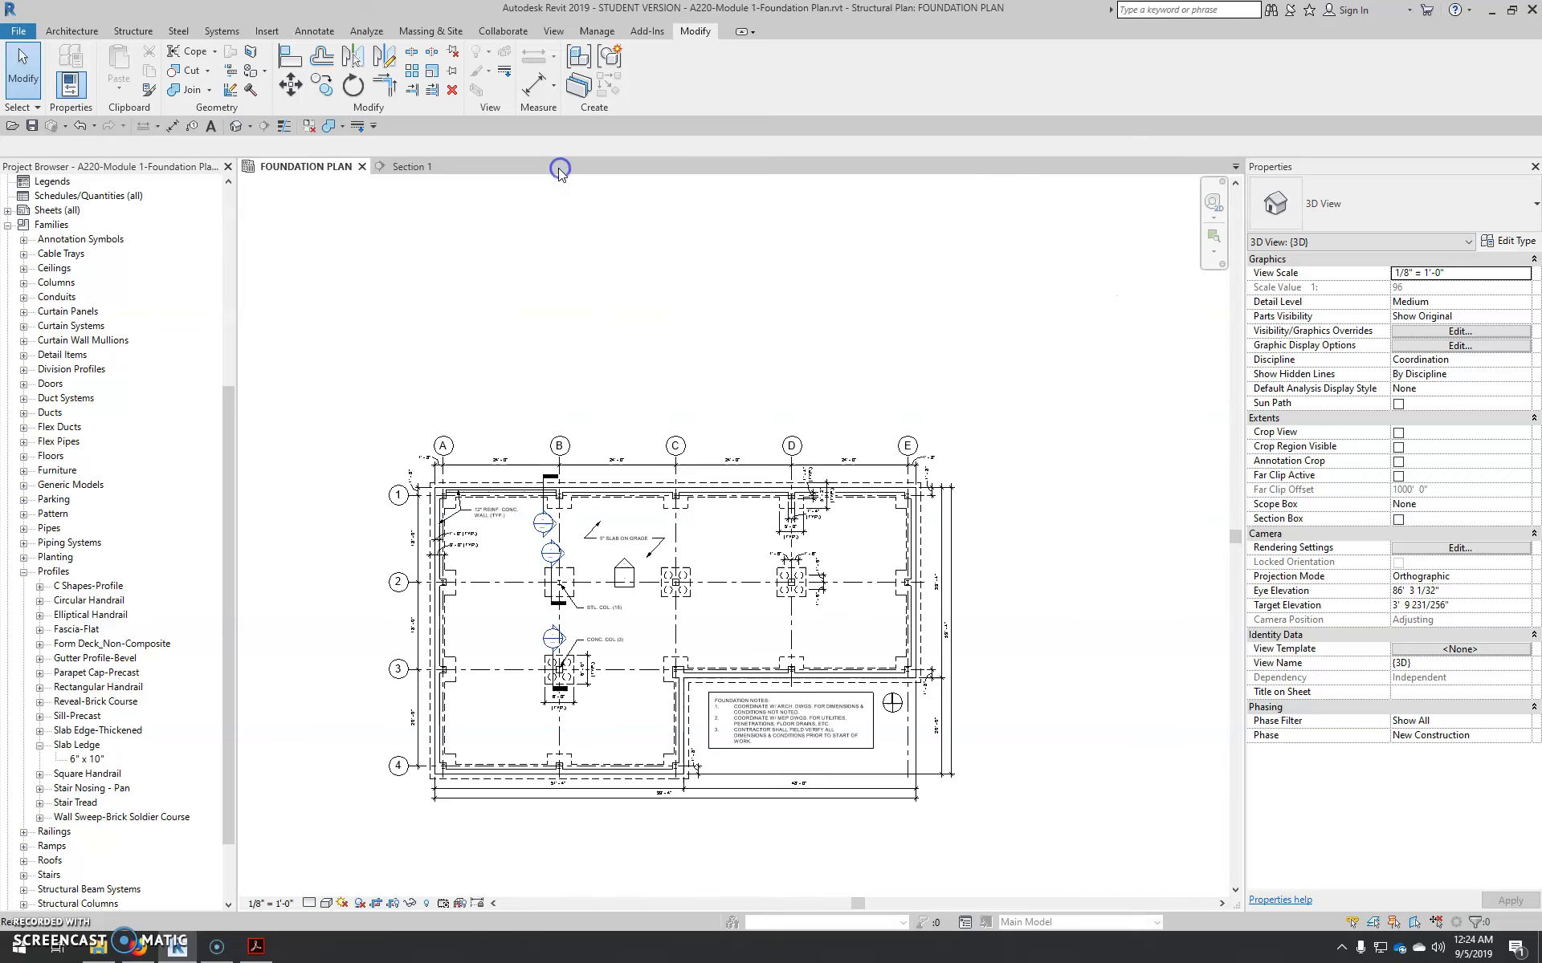
# Start a structural foundation slab in the foundation plan and rename its 6" Foundation Slab type to 5" Foundation Slab
pyautogui.scroll(5, 628, 556)
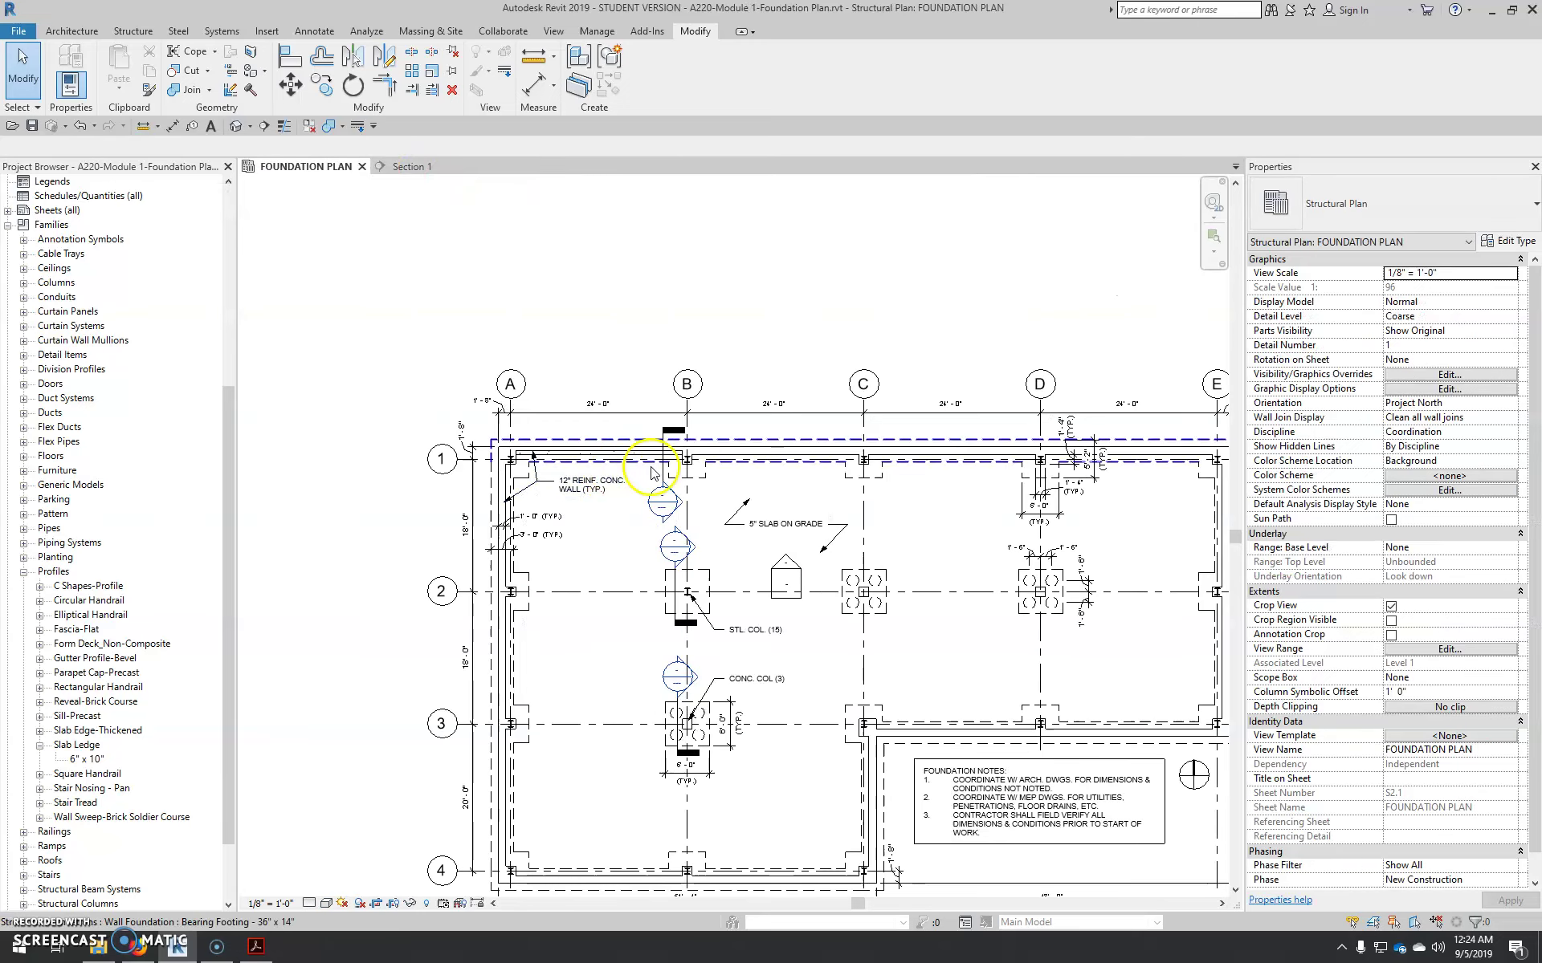
pyautogui.click(143, 31)
pyautogui.click(435, 84)
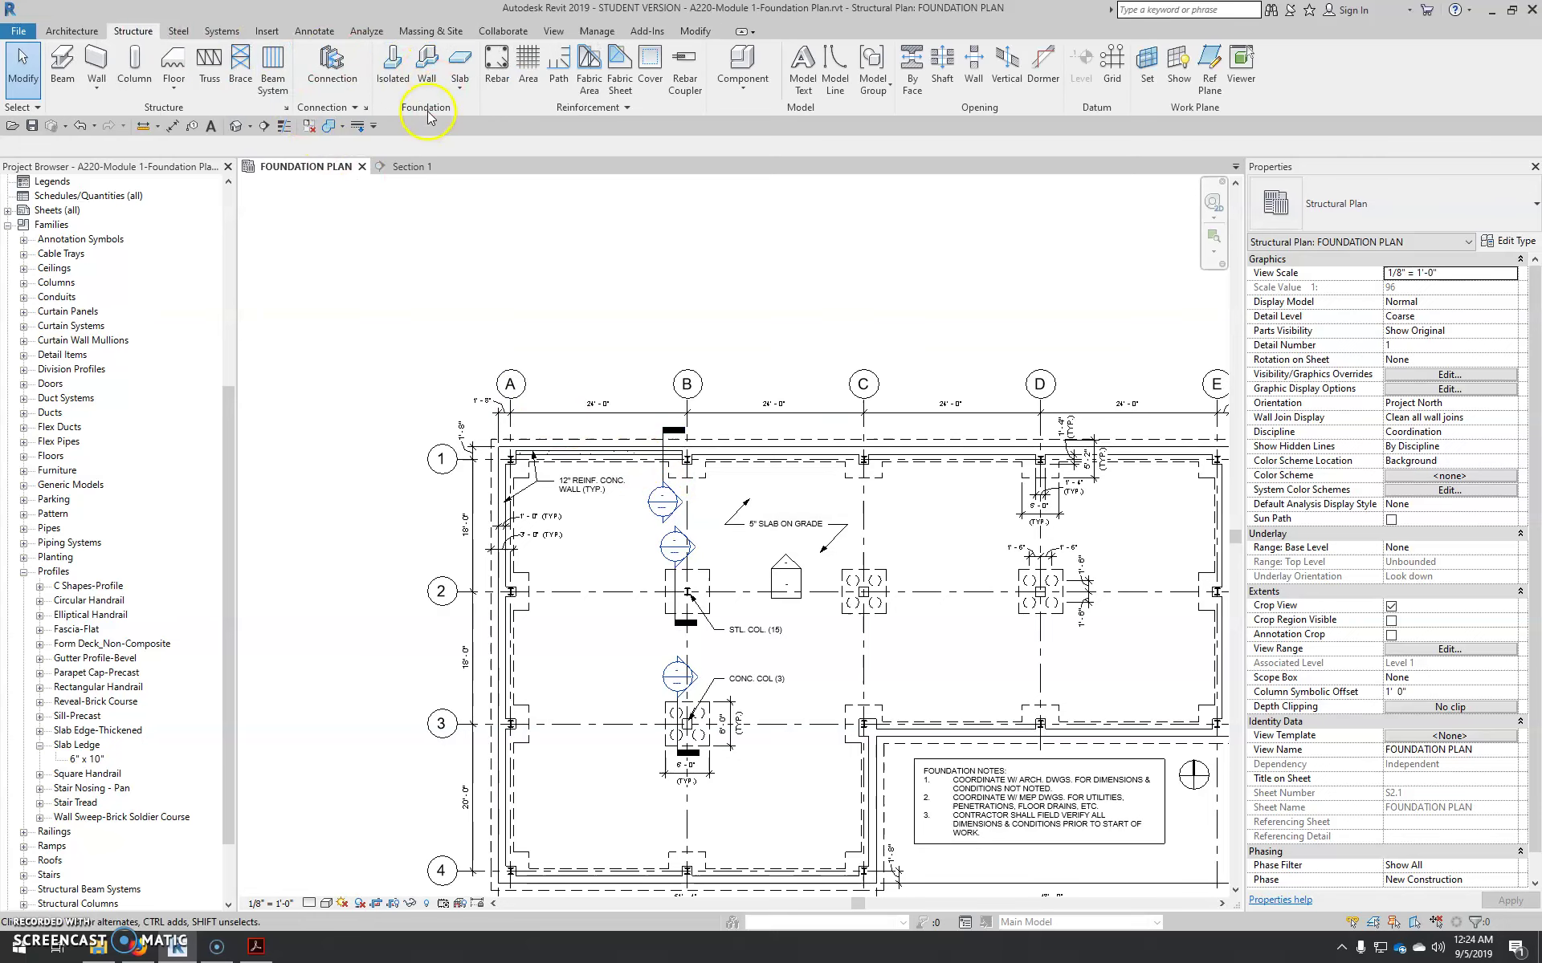
pyautogui.click(458, 87)
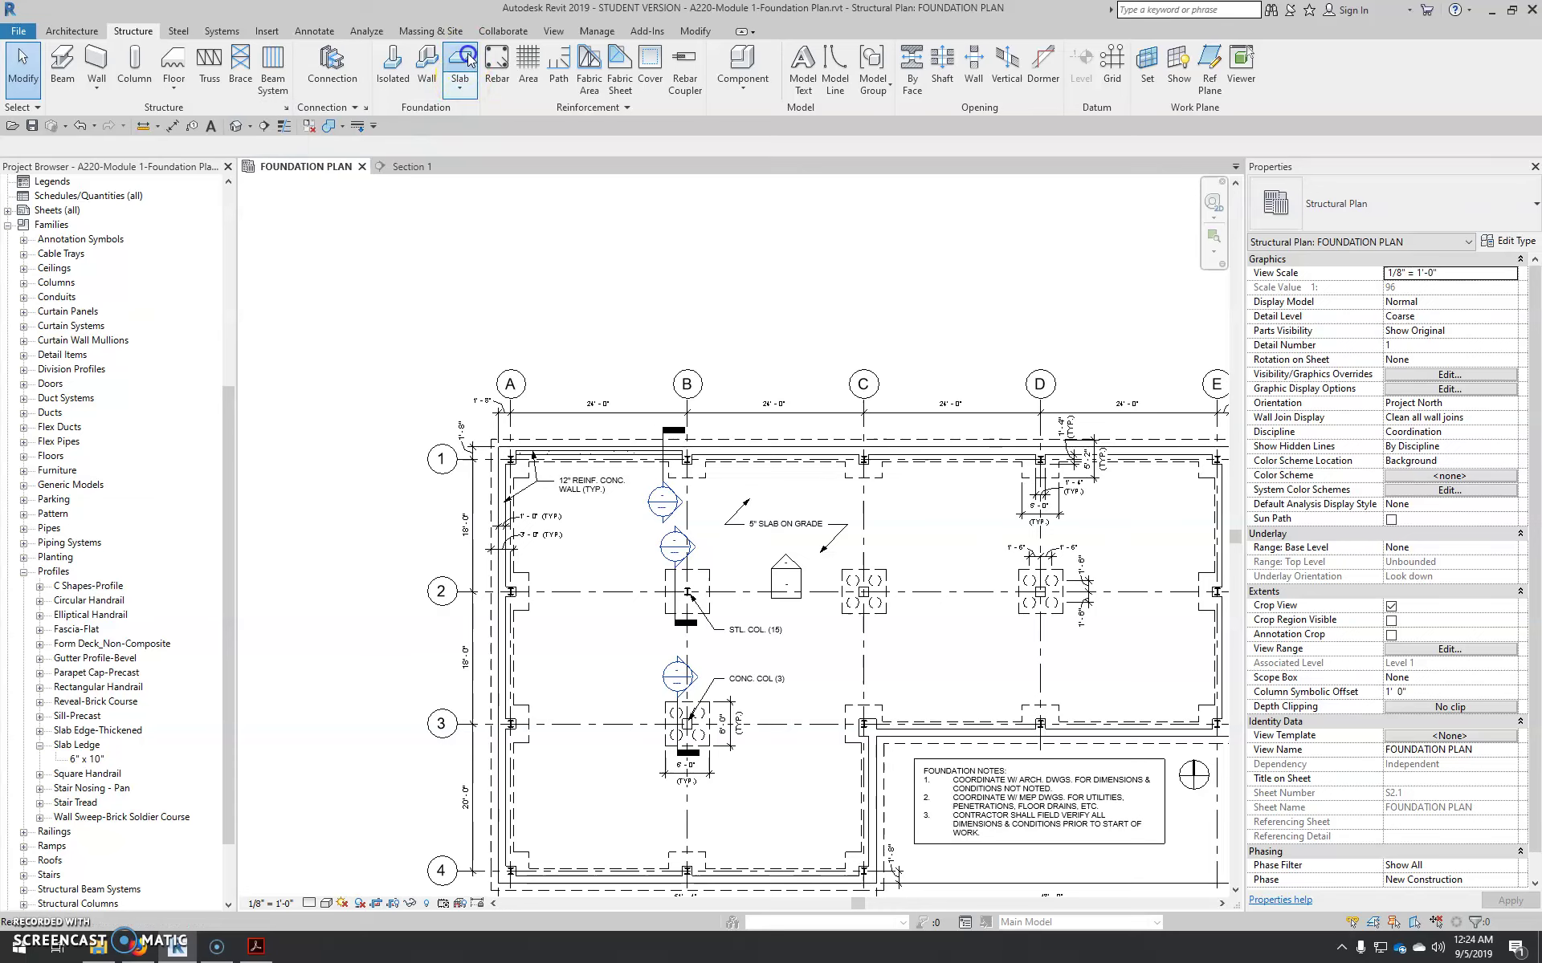
pyautogui.click(1312, 195)
pyautogui.click(1401, 214)
pyautogui.click(1401, 215)
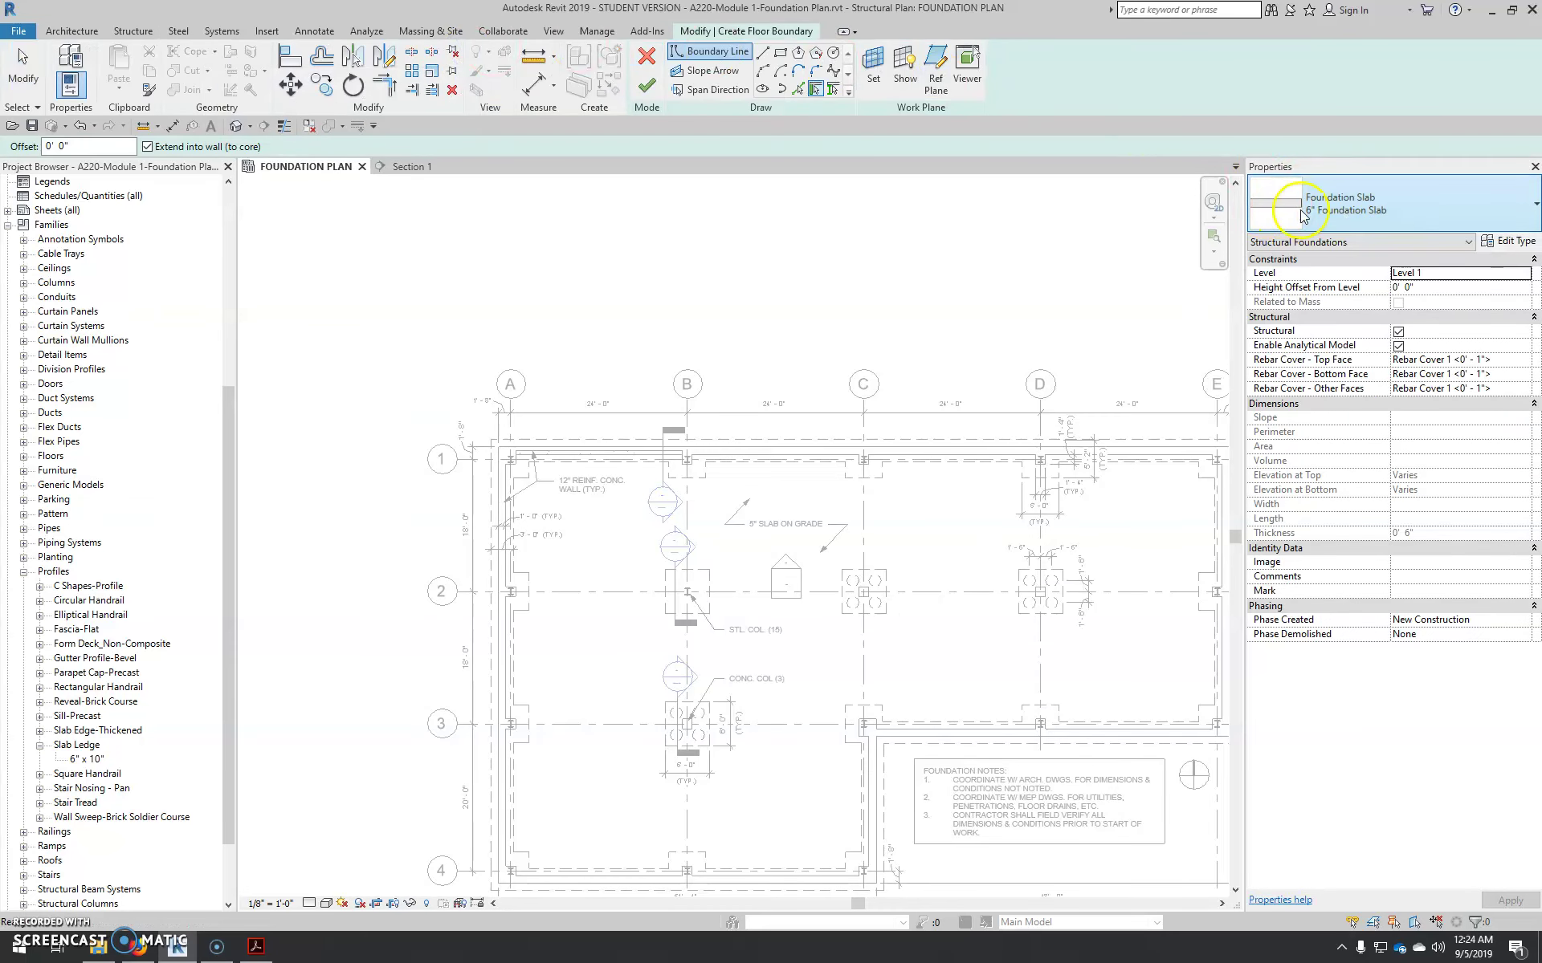
pyautogui.click(1506, 245)
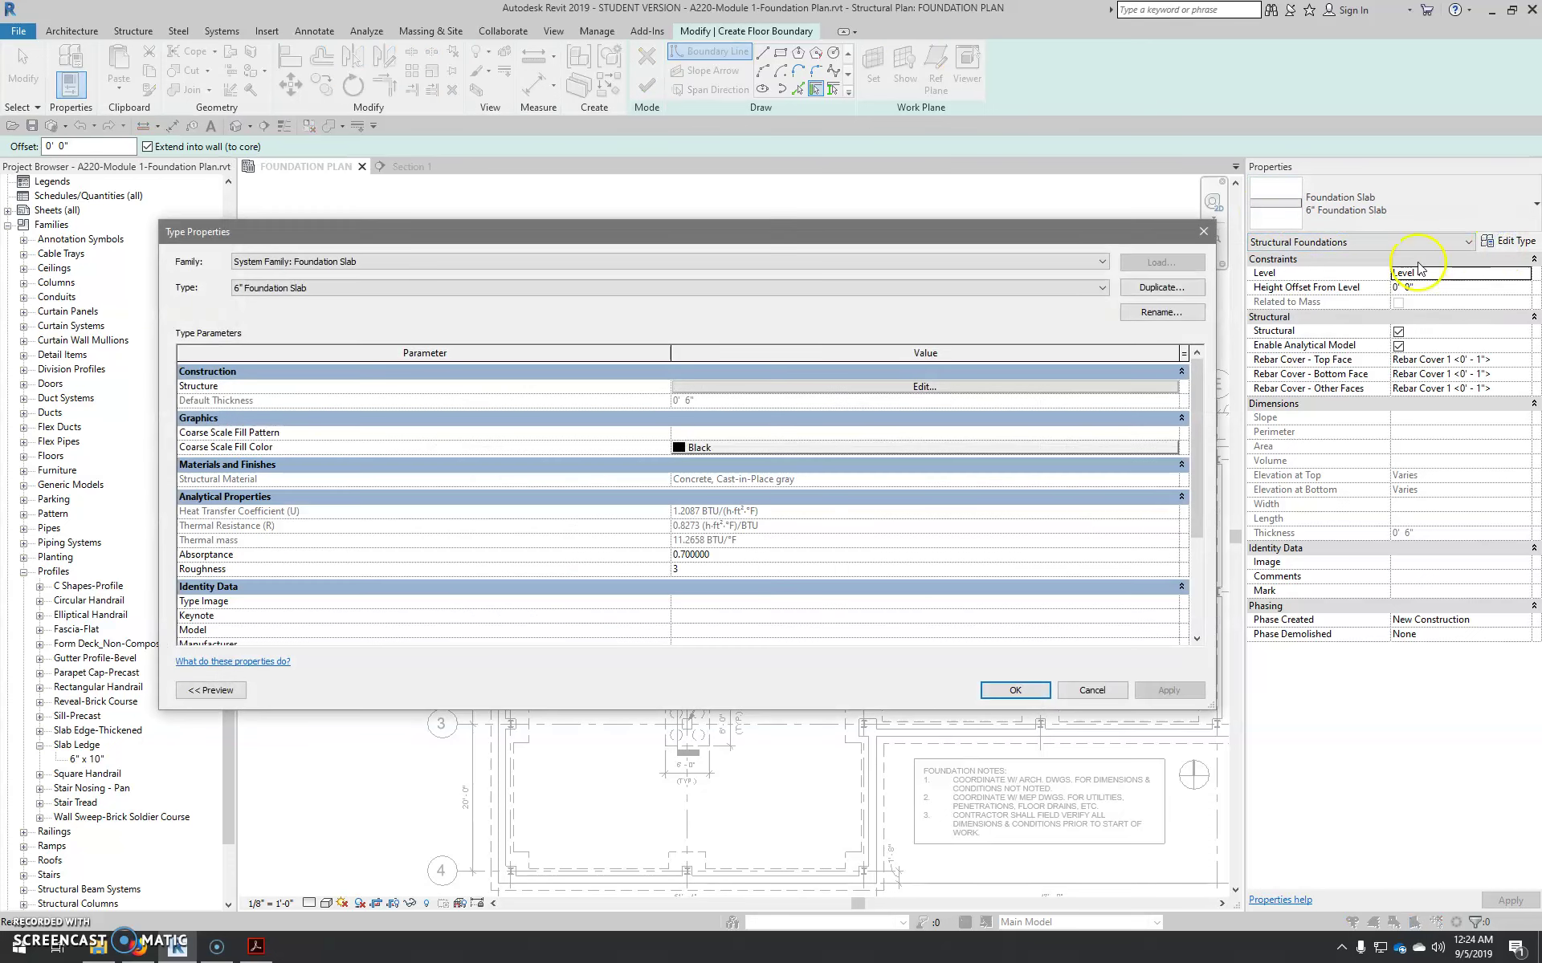
pyautogui.click(1174, 313)
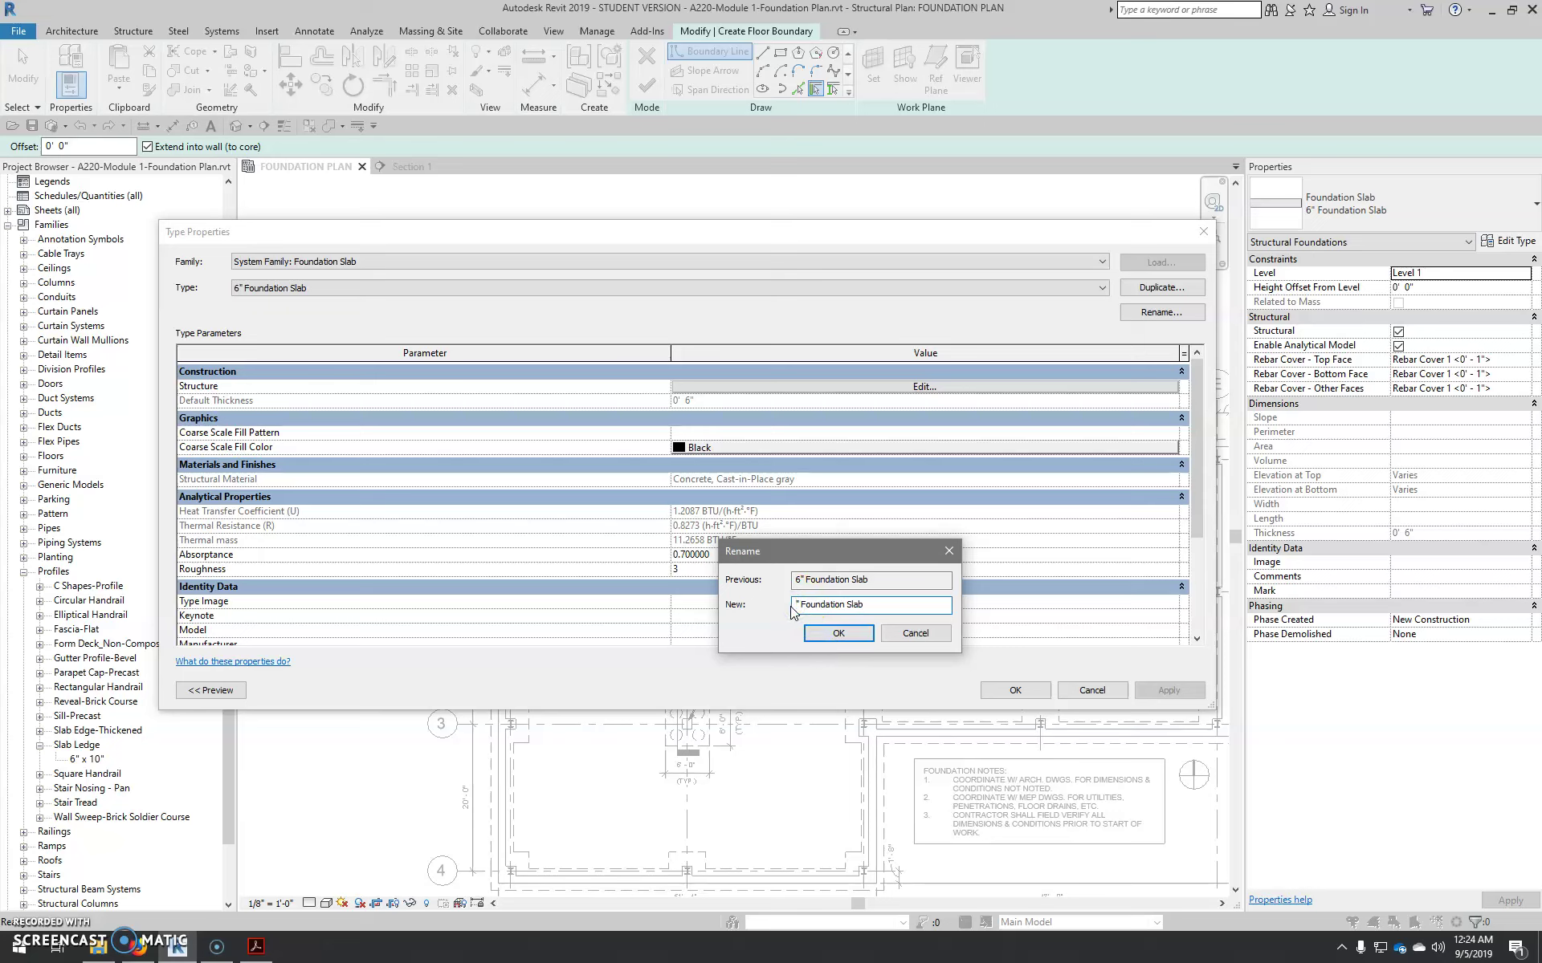
pyautogui.click(835, 636)
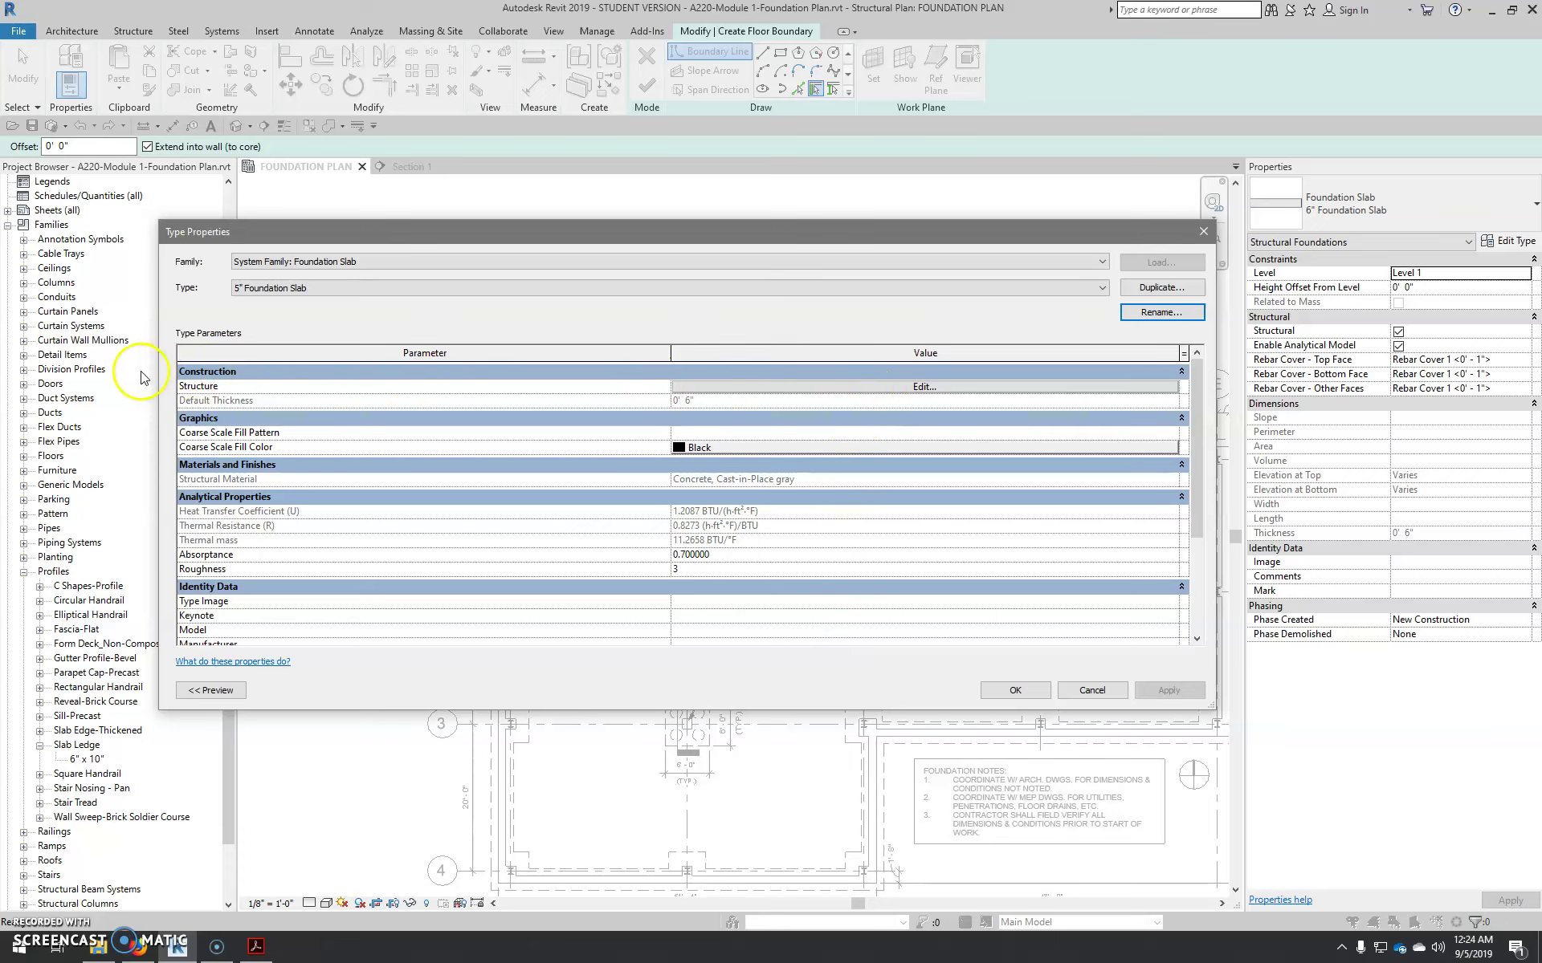
# Set the structure layer thickness of the 5" Foundation Slab type to 5" and accept the type properties
pyautogui.click(765, 389)
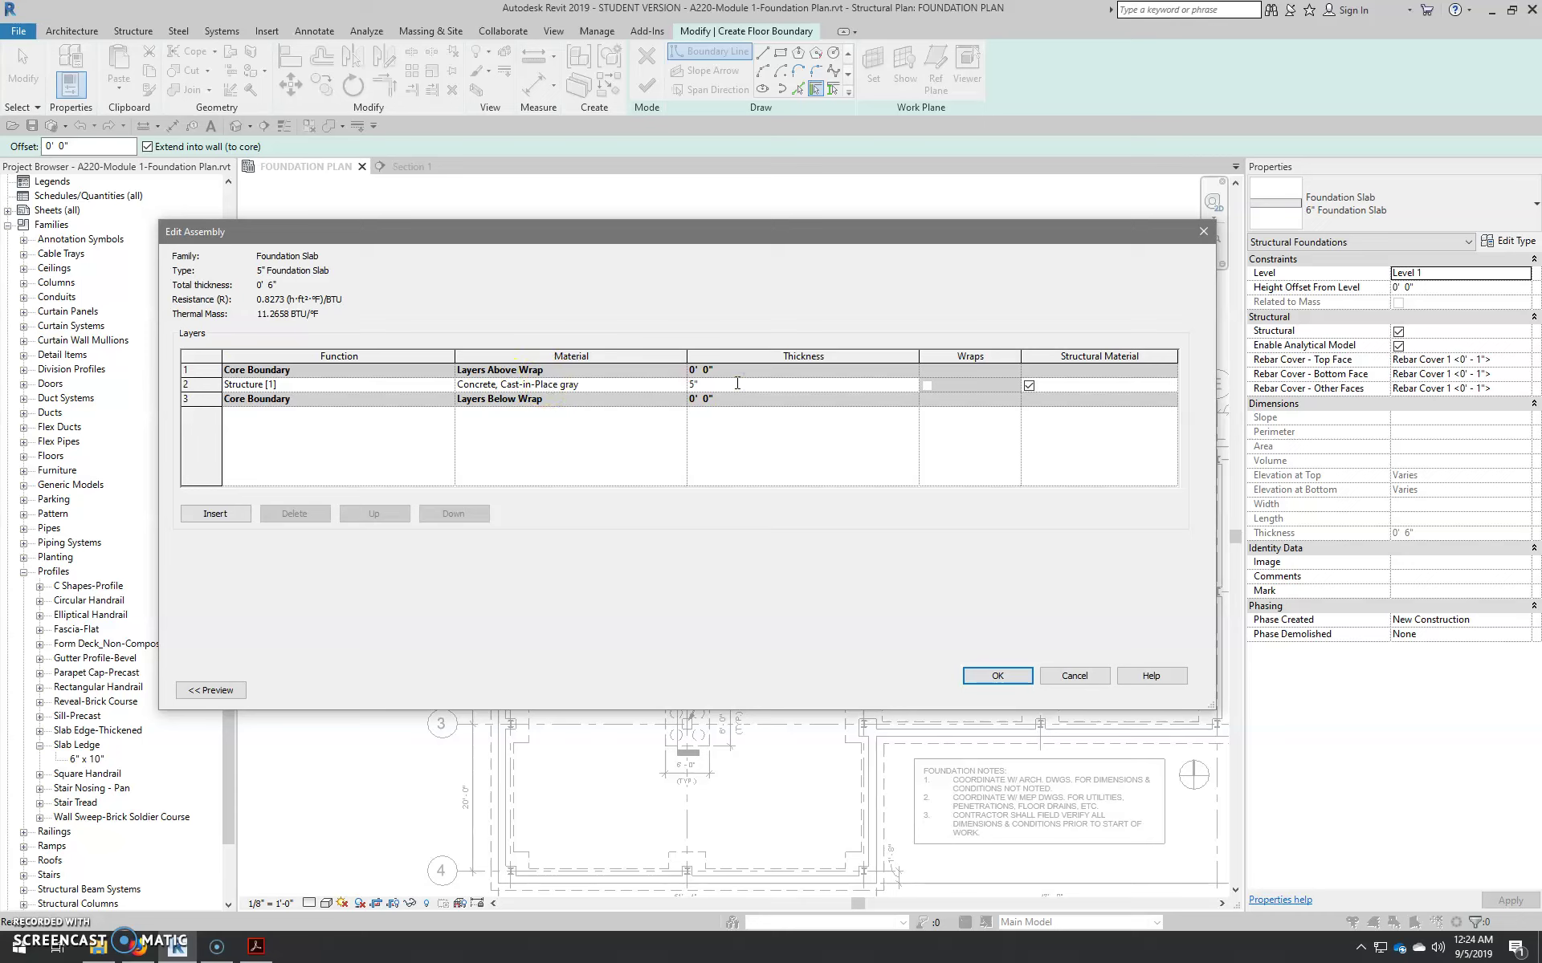
pyautogui.click(980, 681)
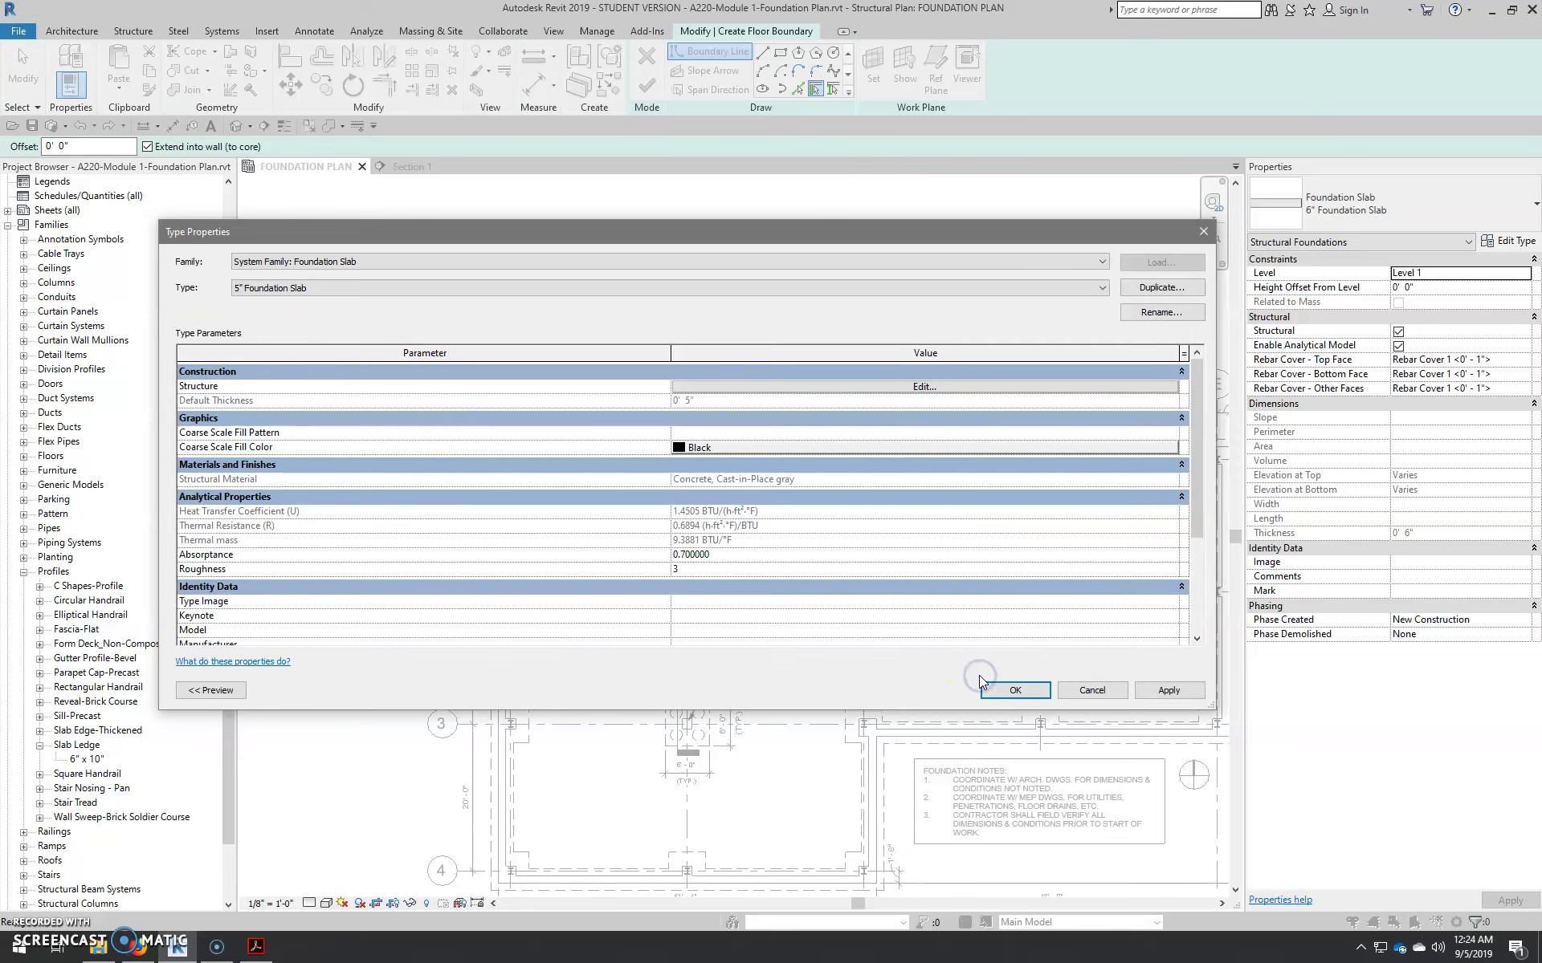
pyautogui.click(992, 689)
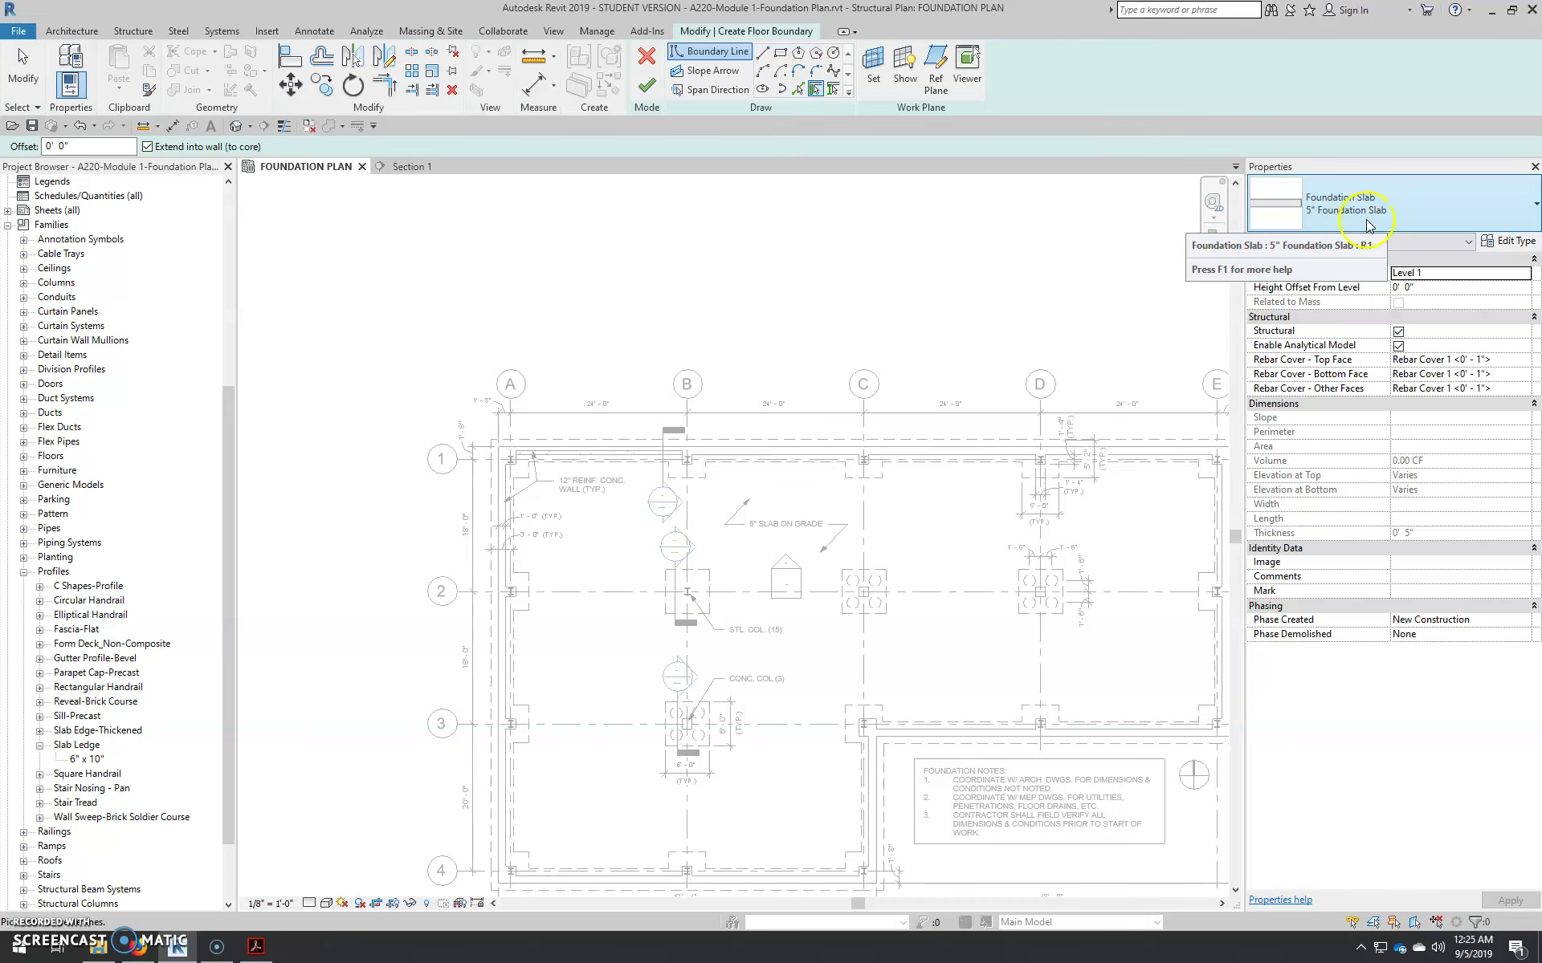
# Sketch the slab boundary 22' 8" along the slab ledge on grid 1 between the piers at grids A and B, and around the grid B pier
pyautogui.scroll(-1, 729, 514)
pyautogui.moveTo(792, 565); pyautogui.dragTo(664, 475, button='middle')
pyautogui.scroll(1, 664, 475)
pyautogui.scroll(1, 665, 425)
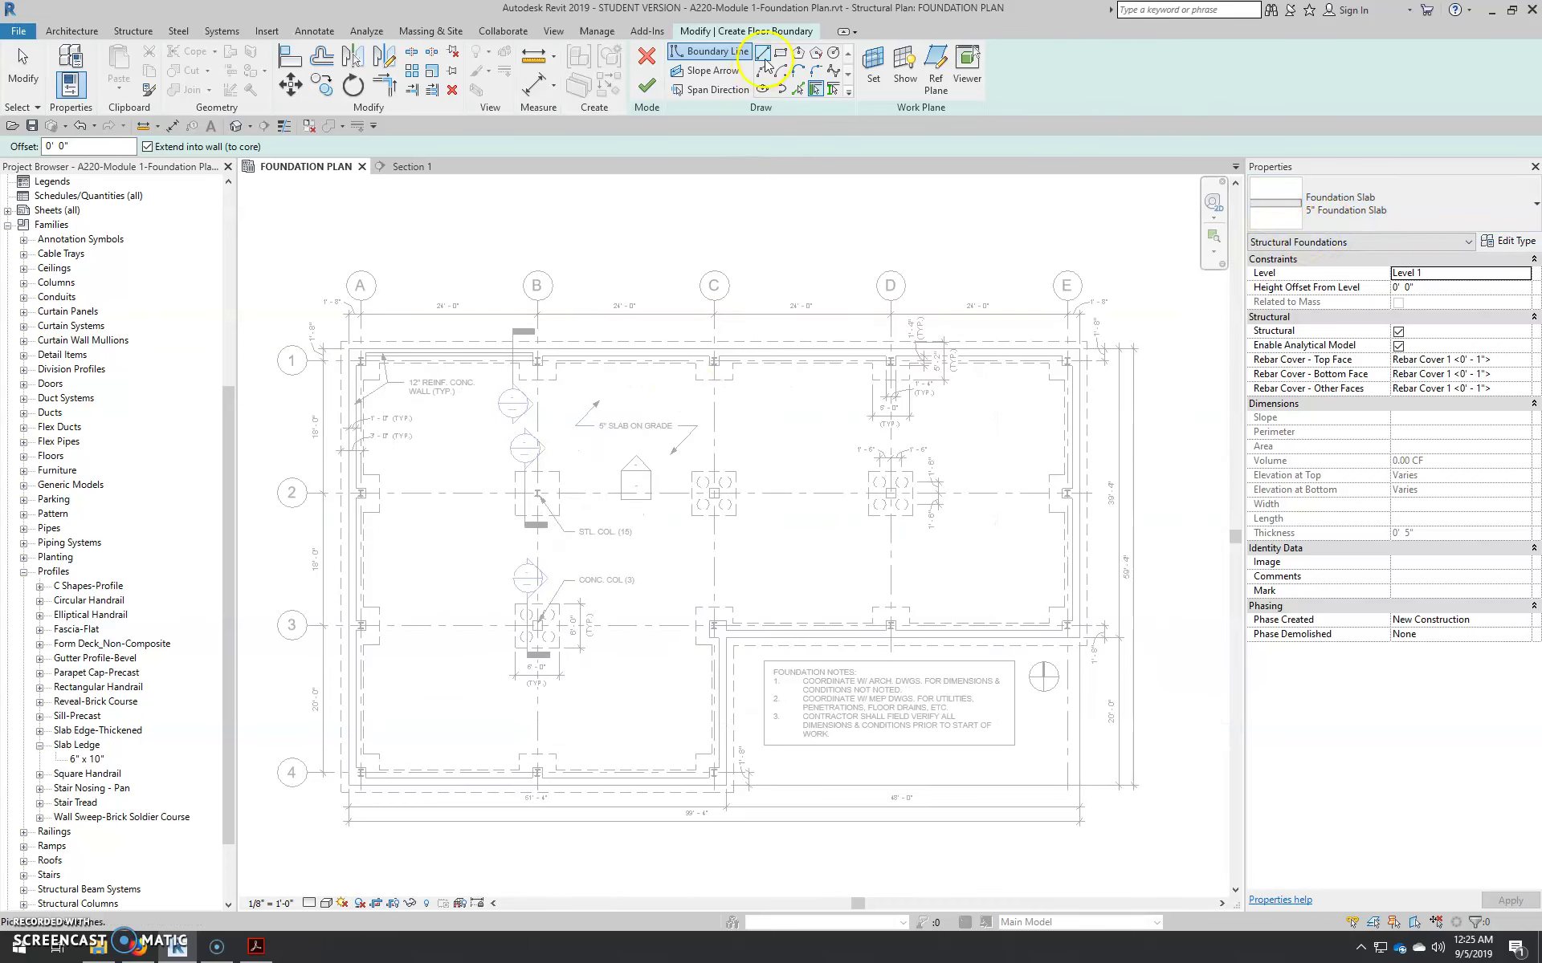
pyautogui.click(812, 88)
pyautogui.click(762, 56)
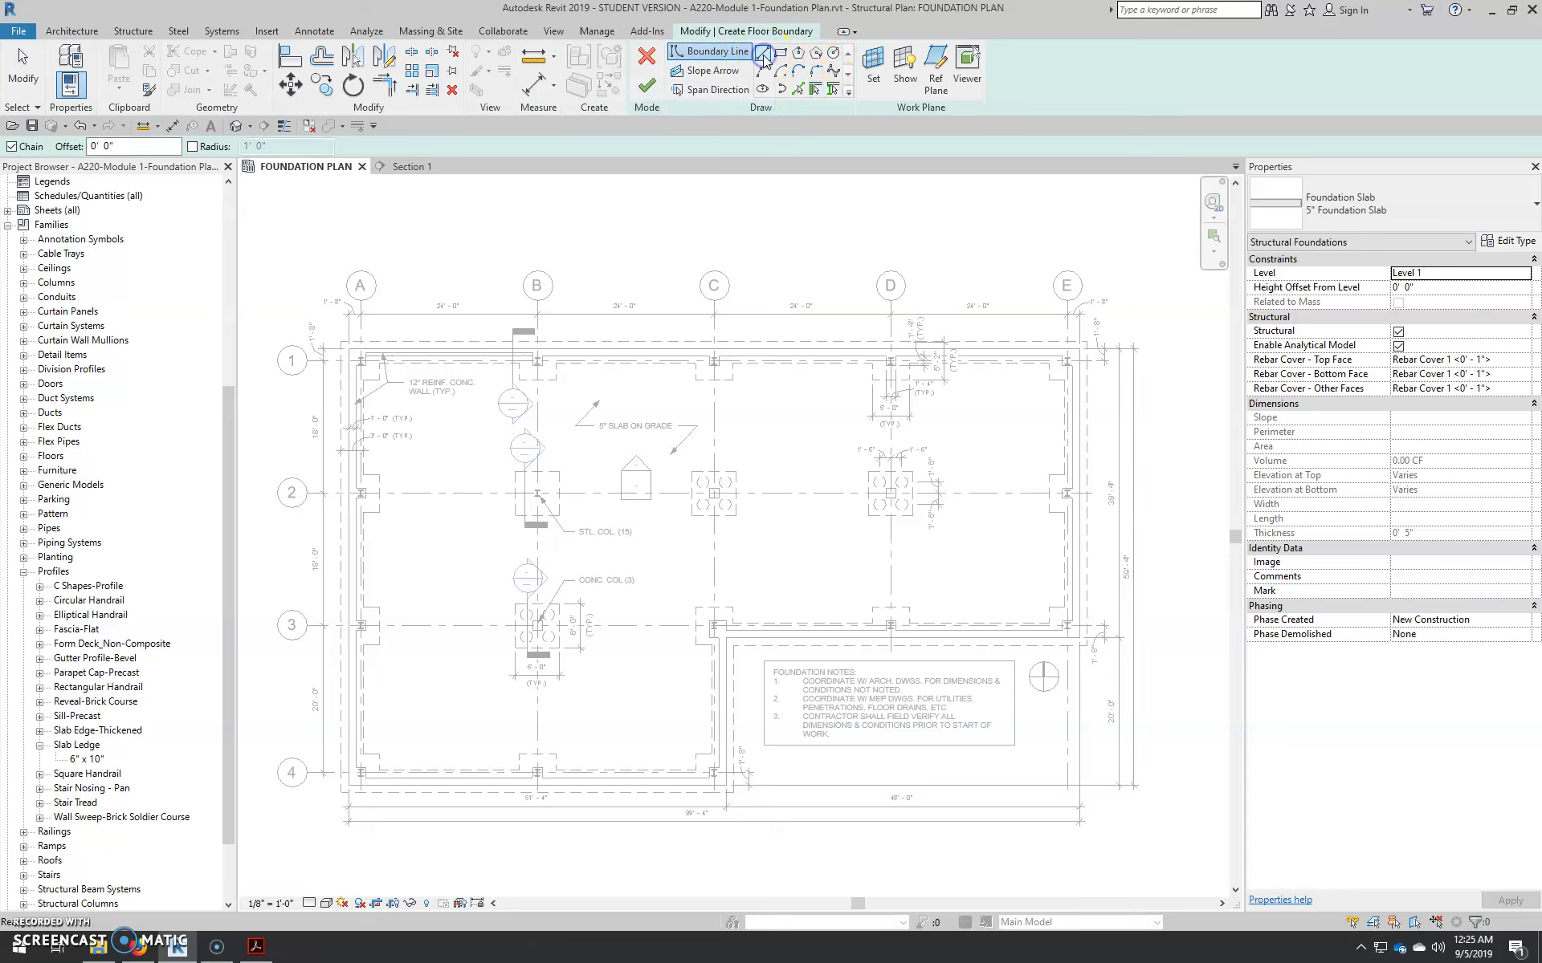
pyautogui.scroll(5, 357, 335)
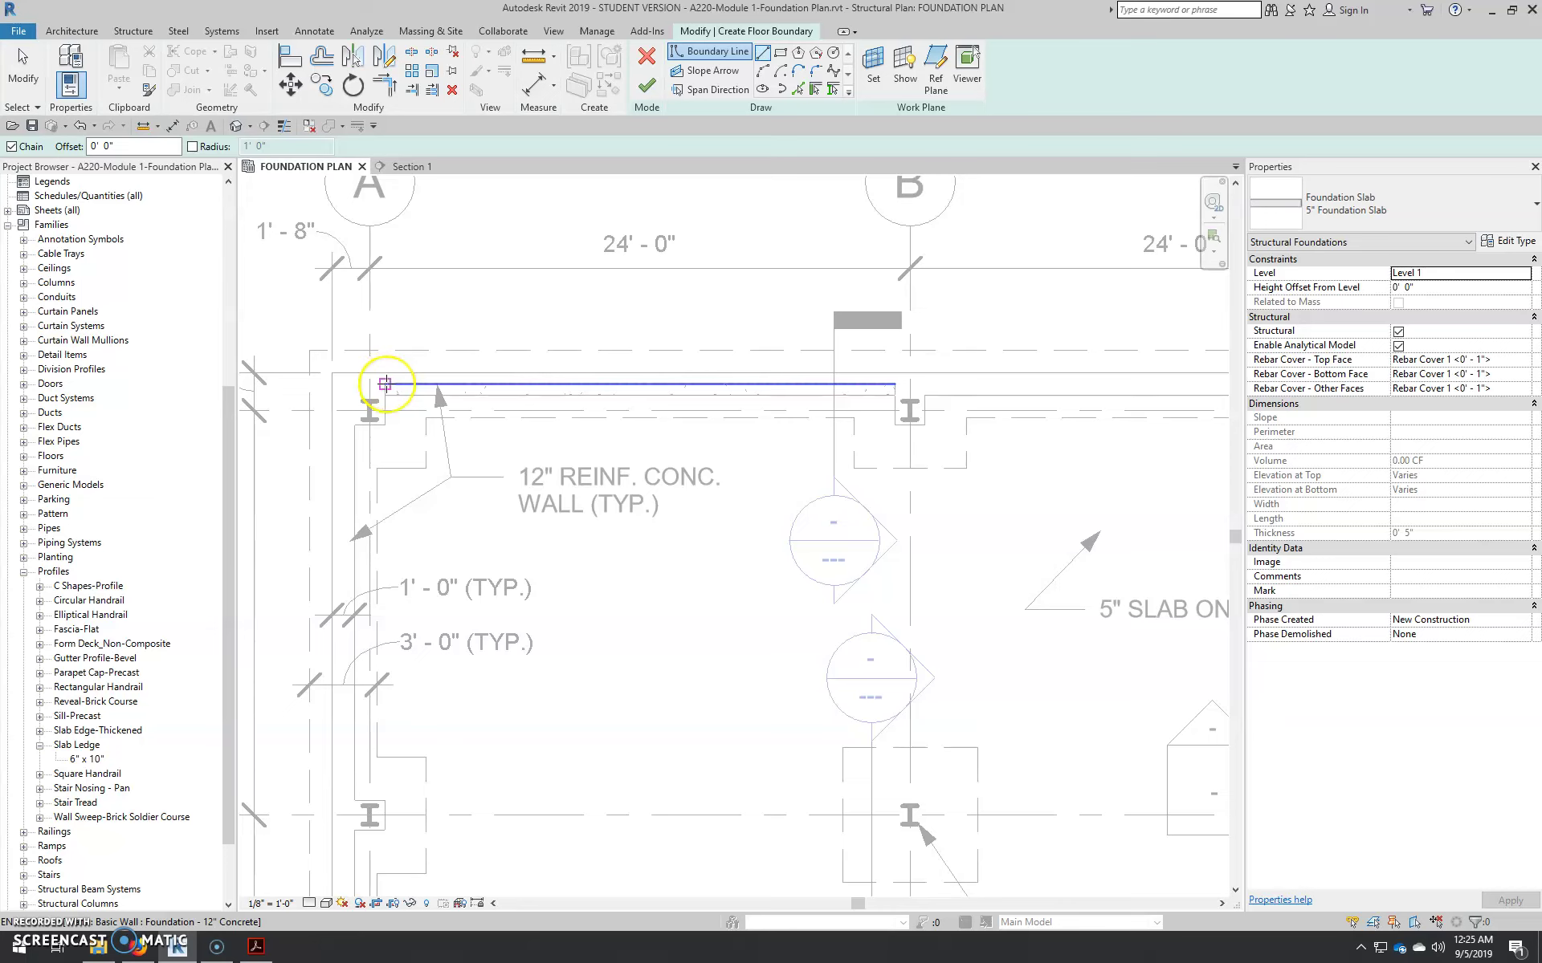
pyautogui.scroll(3, 386, 384)
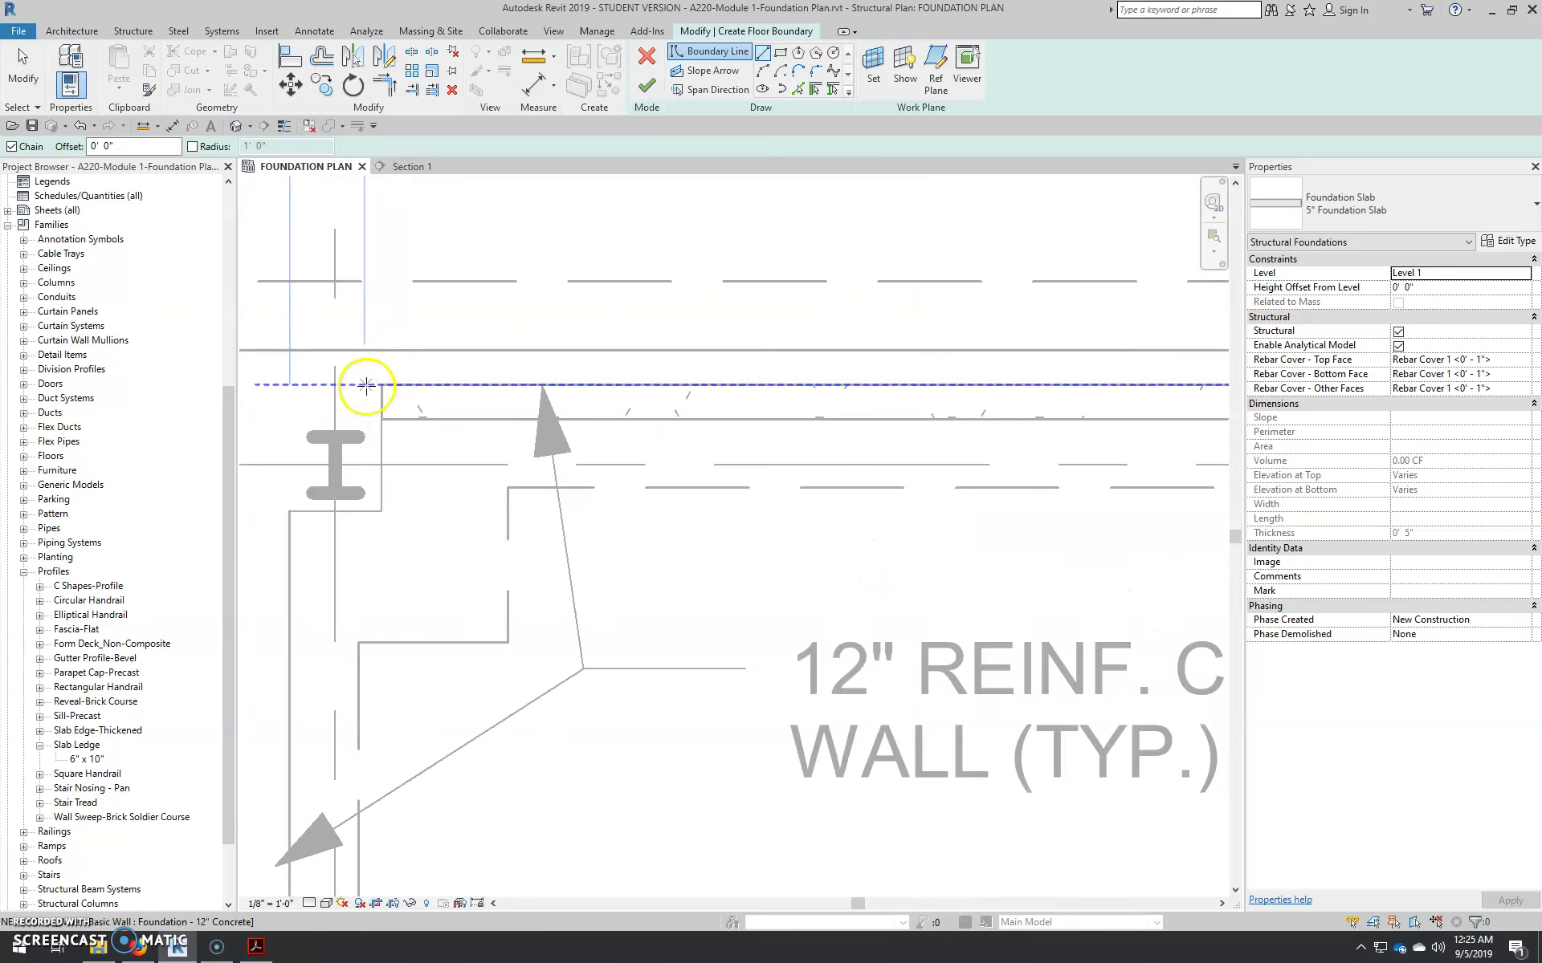
pyautogui.click(377, 385)
pyautogui.scroll(-2, 386, 389)
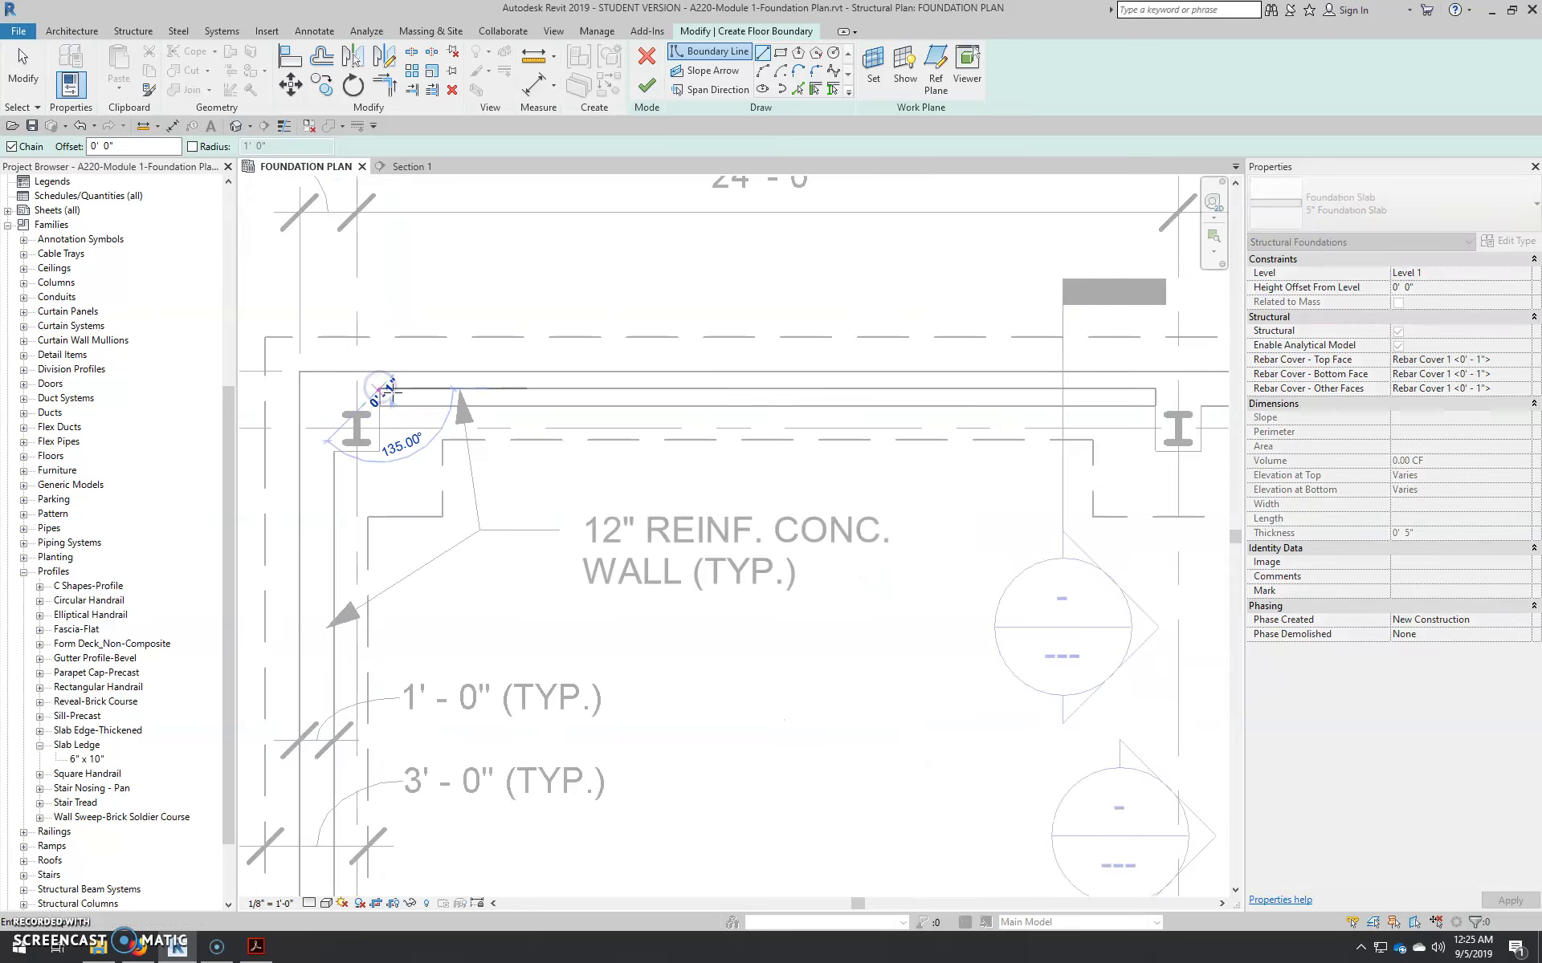
pyautogui.click(1153, 389)
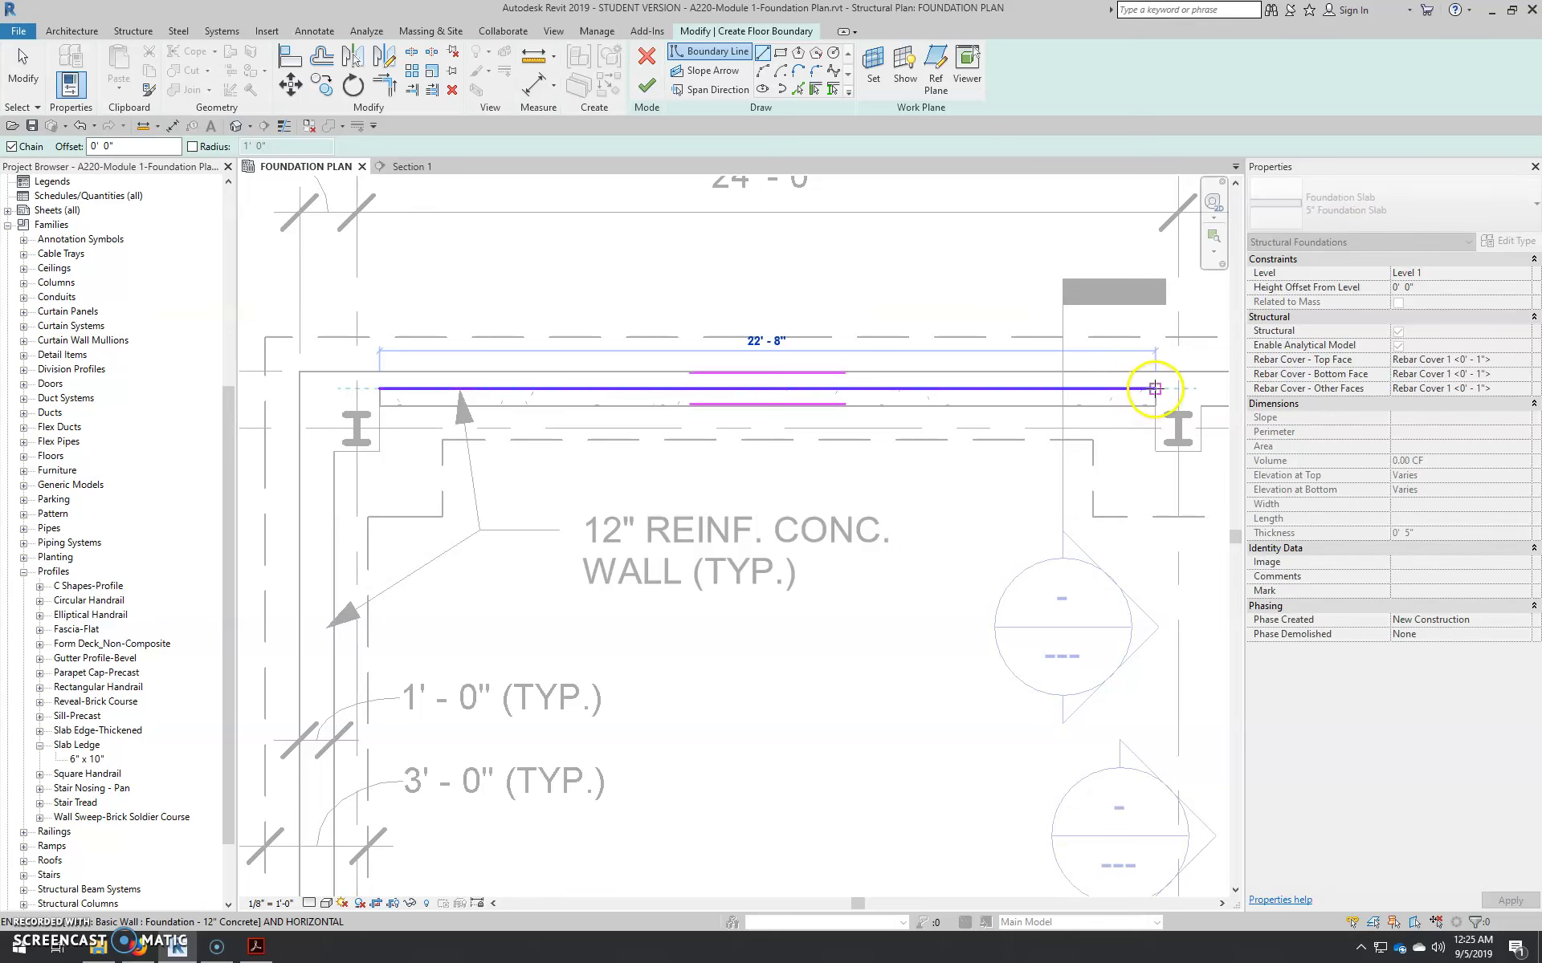
pyautogui.click(1155, 450)
pyautogui.click(1203, 409)
# Continue the slab boundary from grid B around the grid C pier and along the remaining inner wall and pier faces, closing the loop
pyautogui.scroll(-5, 973, 538)
pyautogui.moveTo(1201, 542); pyautogui.dragTo(173, 508, button='middle')
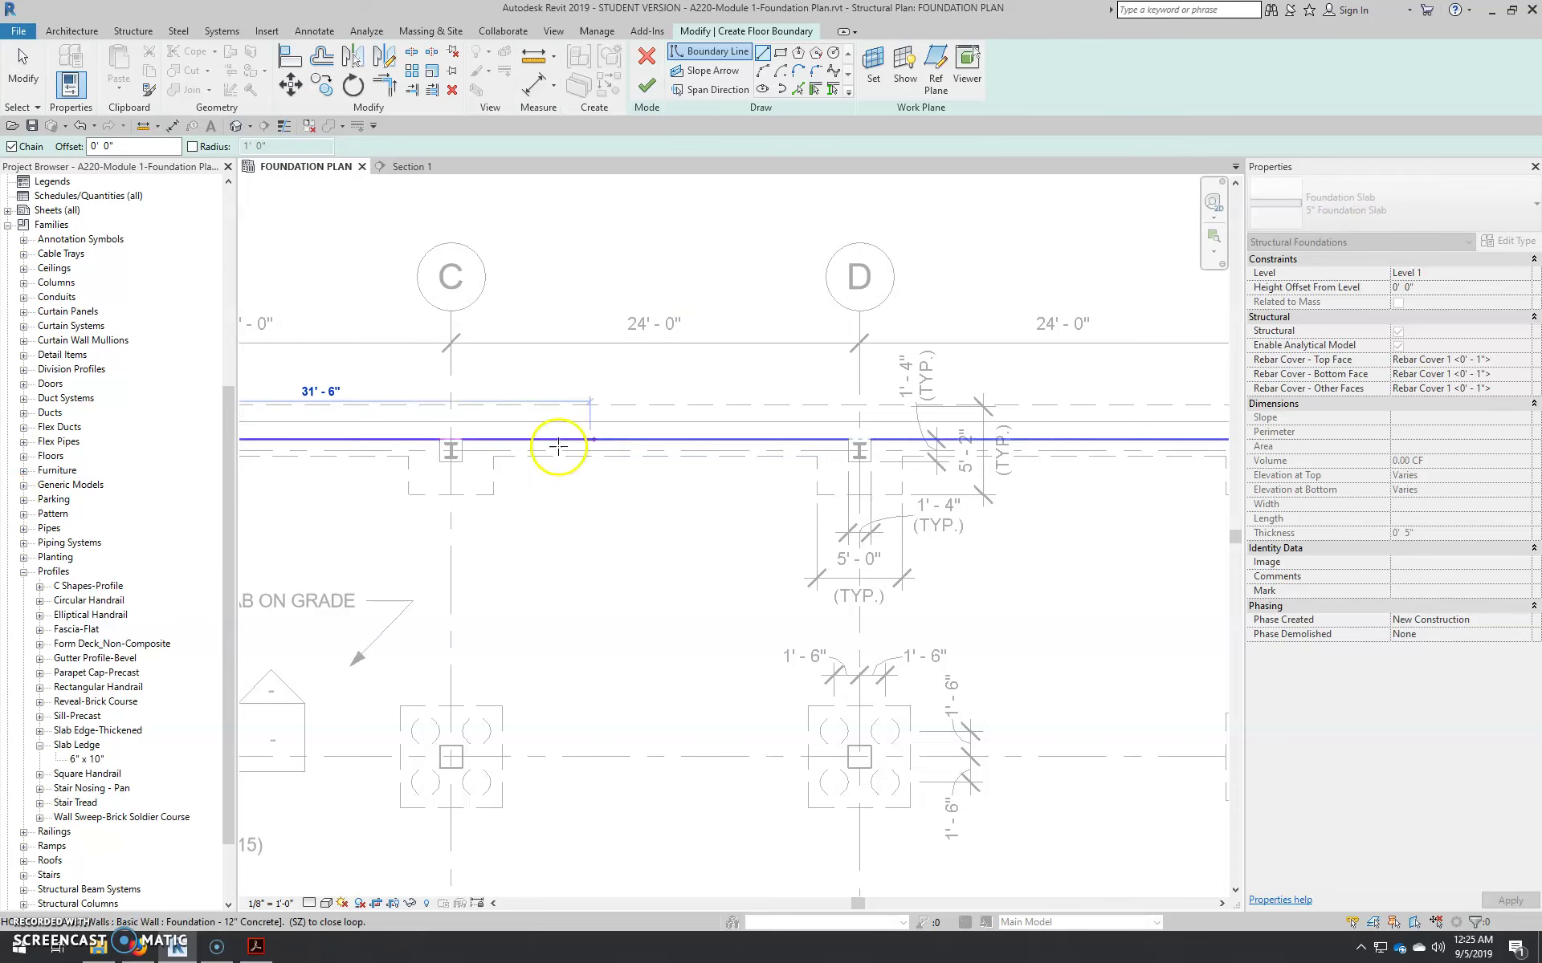
pyautogui.moveTo(338, 458); pyautogui.dragTo(621, 480, button='middle')
pyautogui.scroll(1, 621, 479)
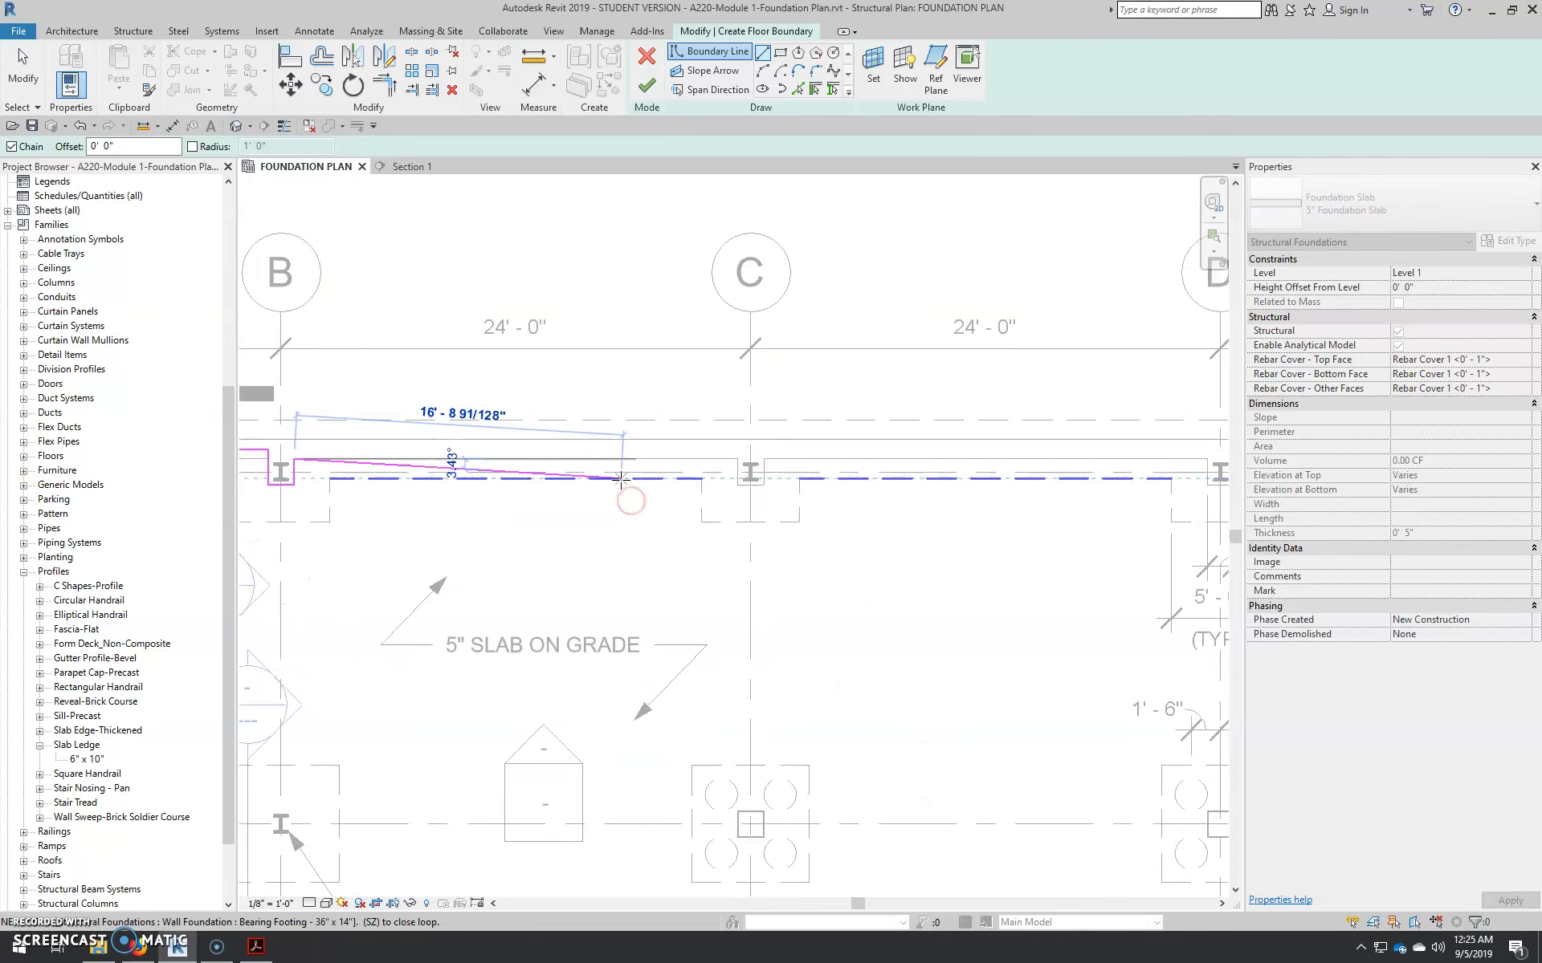
pyautogui.scroll(2, 621, 479)
pyautogui.click(773, 453)
pyautogui.click(772, 454)
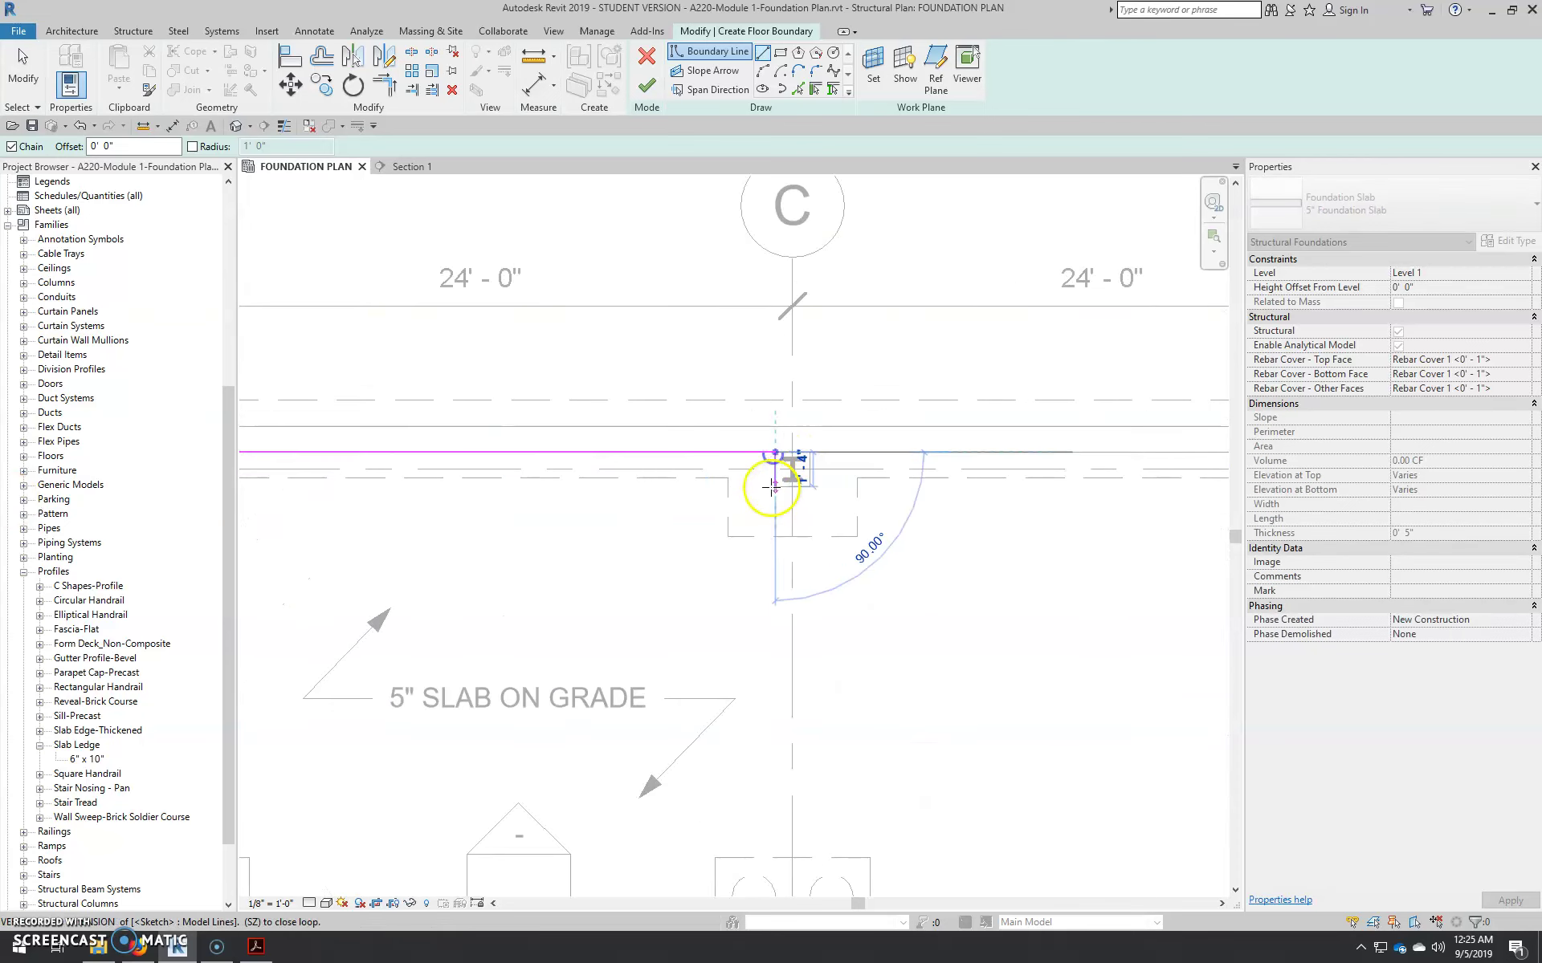
pyautogui.click(773, 486)
pyautogui.click(809, 486)
pyautogui.click(809, 452)
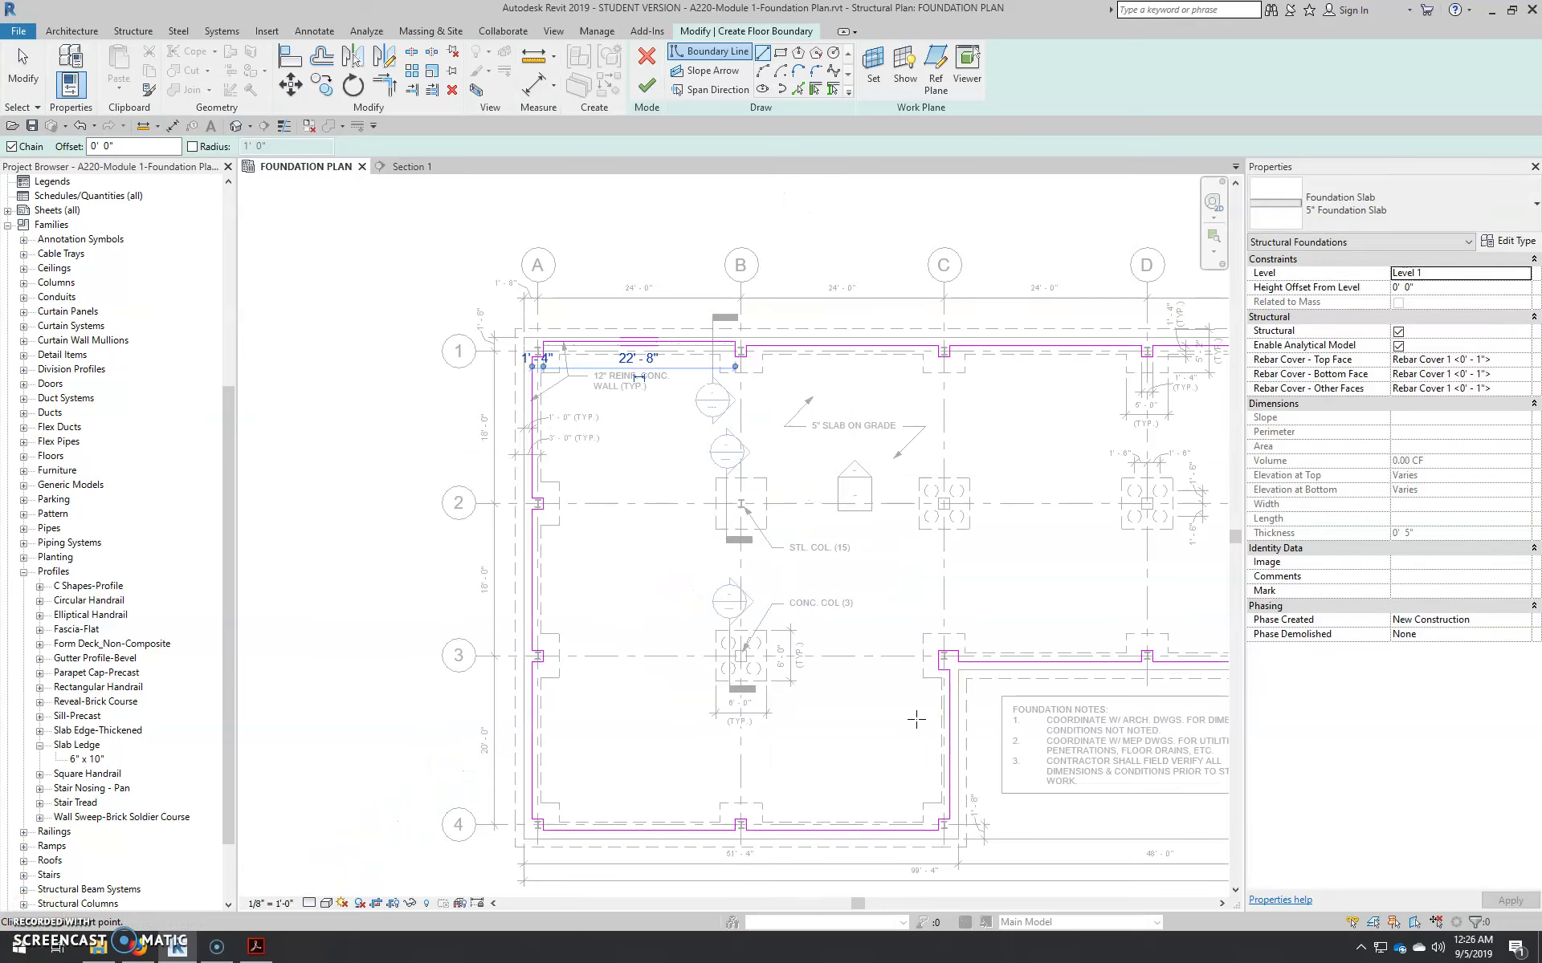
# Sketch 6' x 6' rectangular openings in the slab boundary around the footing at B2 and the pile cap at C2
pyautogui.moveTo(935, 588)
pyautogui.mouseDown(button='middle')
pyautogui.moveTo(697, 544)
pyautogui.moveTo(756, 570)
pyautogui.moveTo(823, 560)
pyautogui.mouseUp(button='middle')
pyautogui.scroll(3, 585, 512)
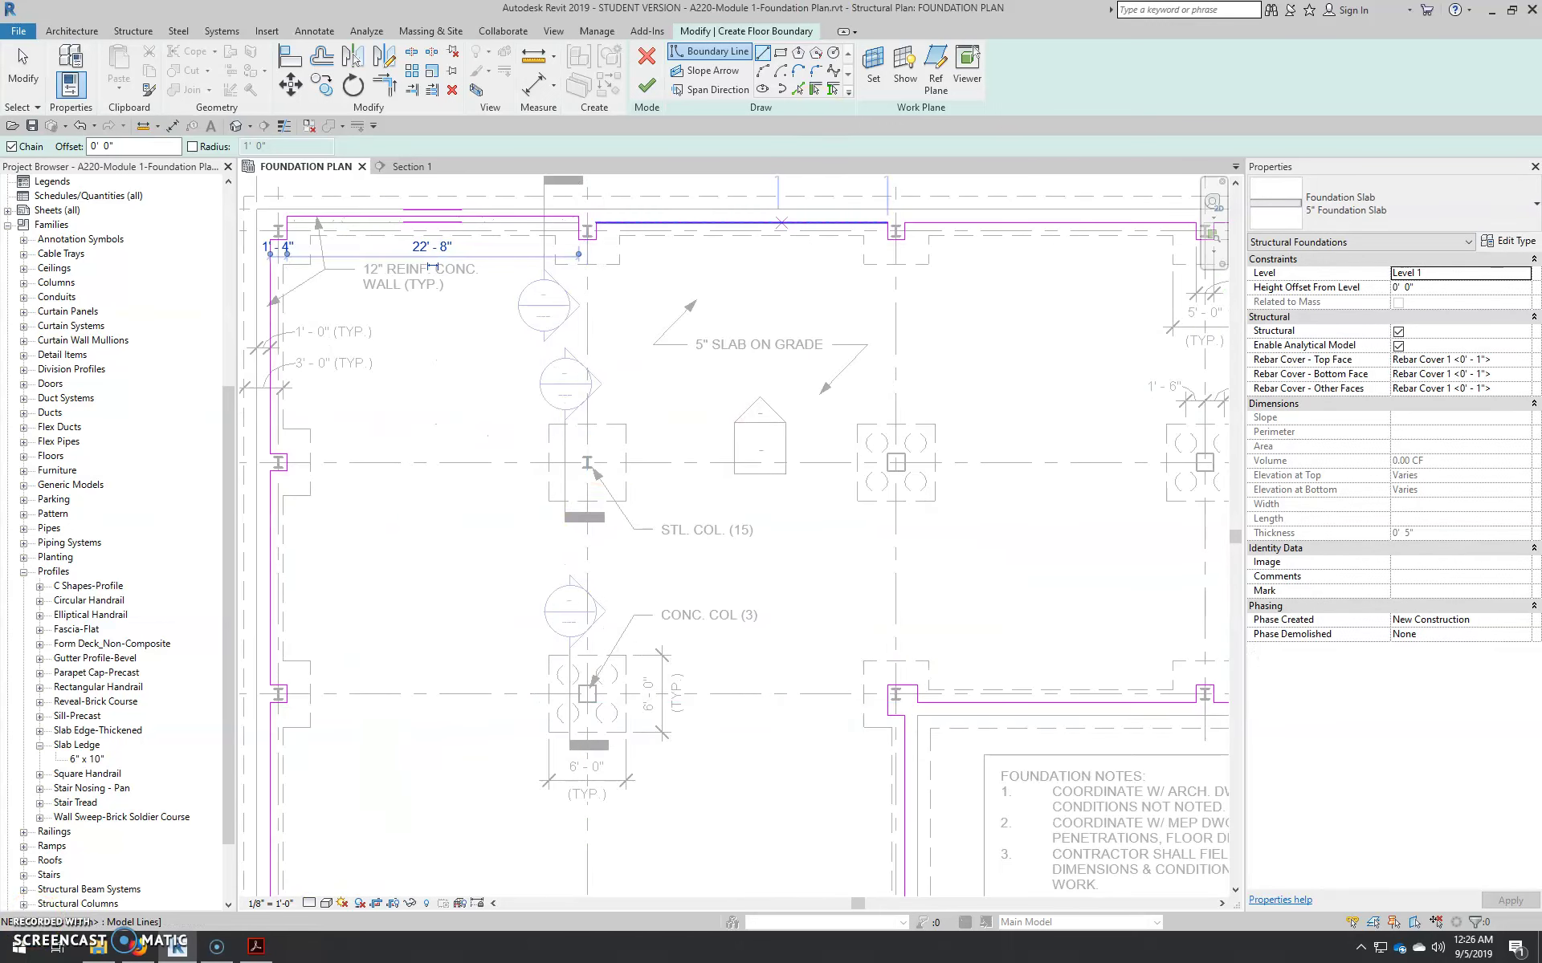
pyautogui.click(782, 56)
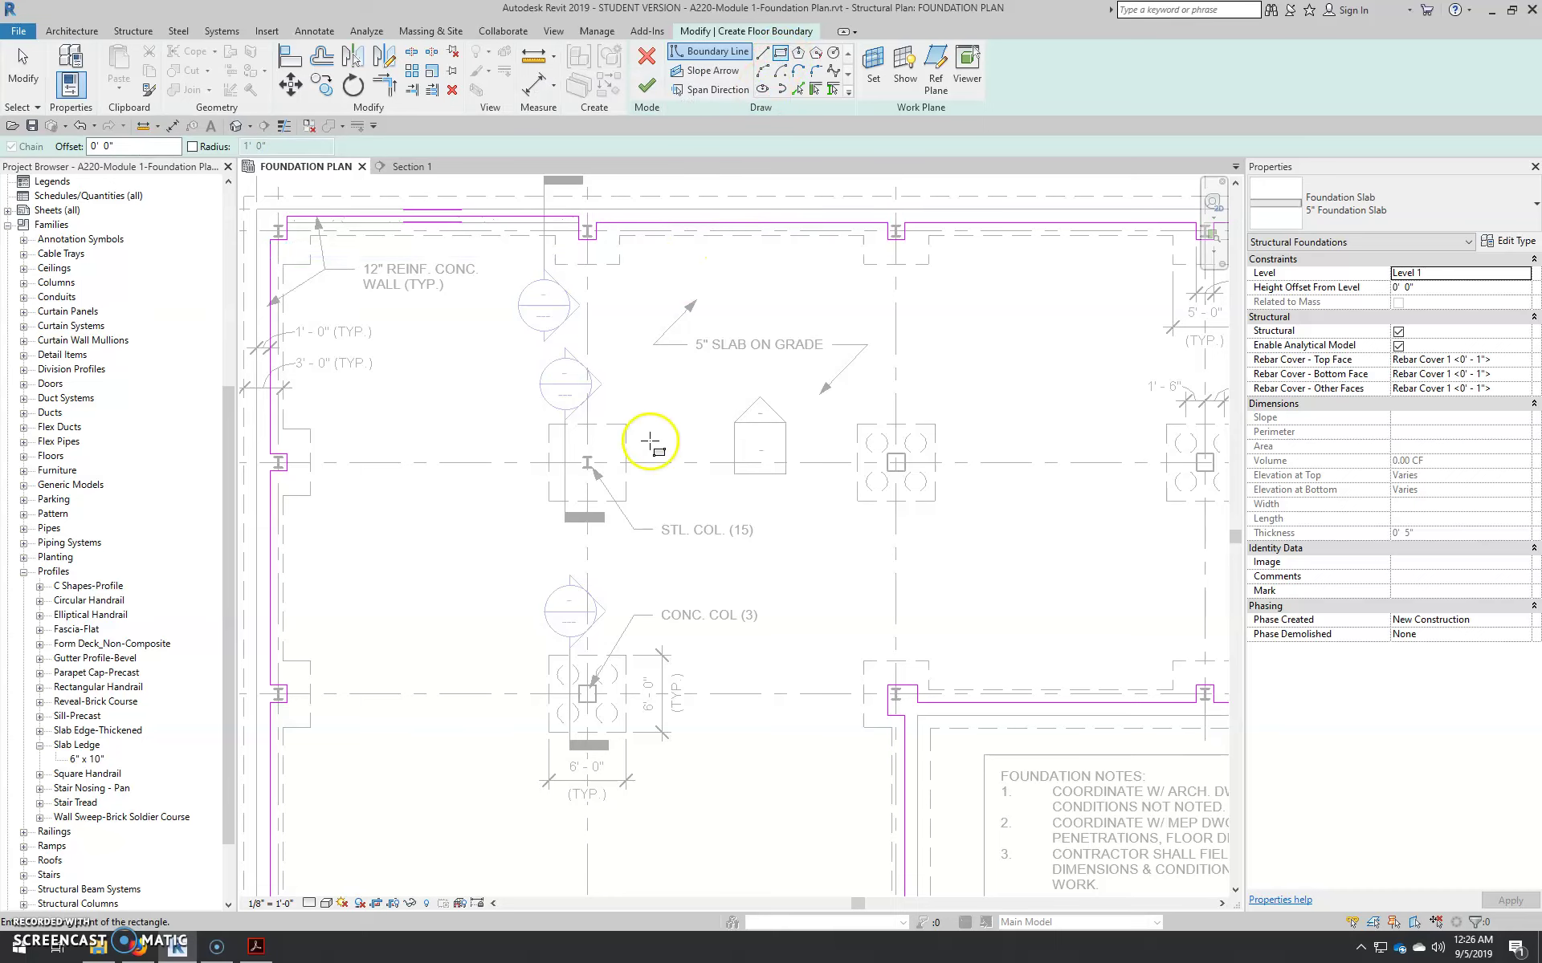
pyautogui.click(550, 424)
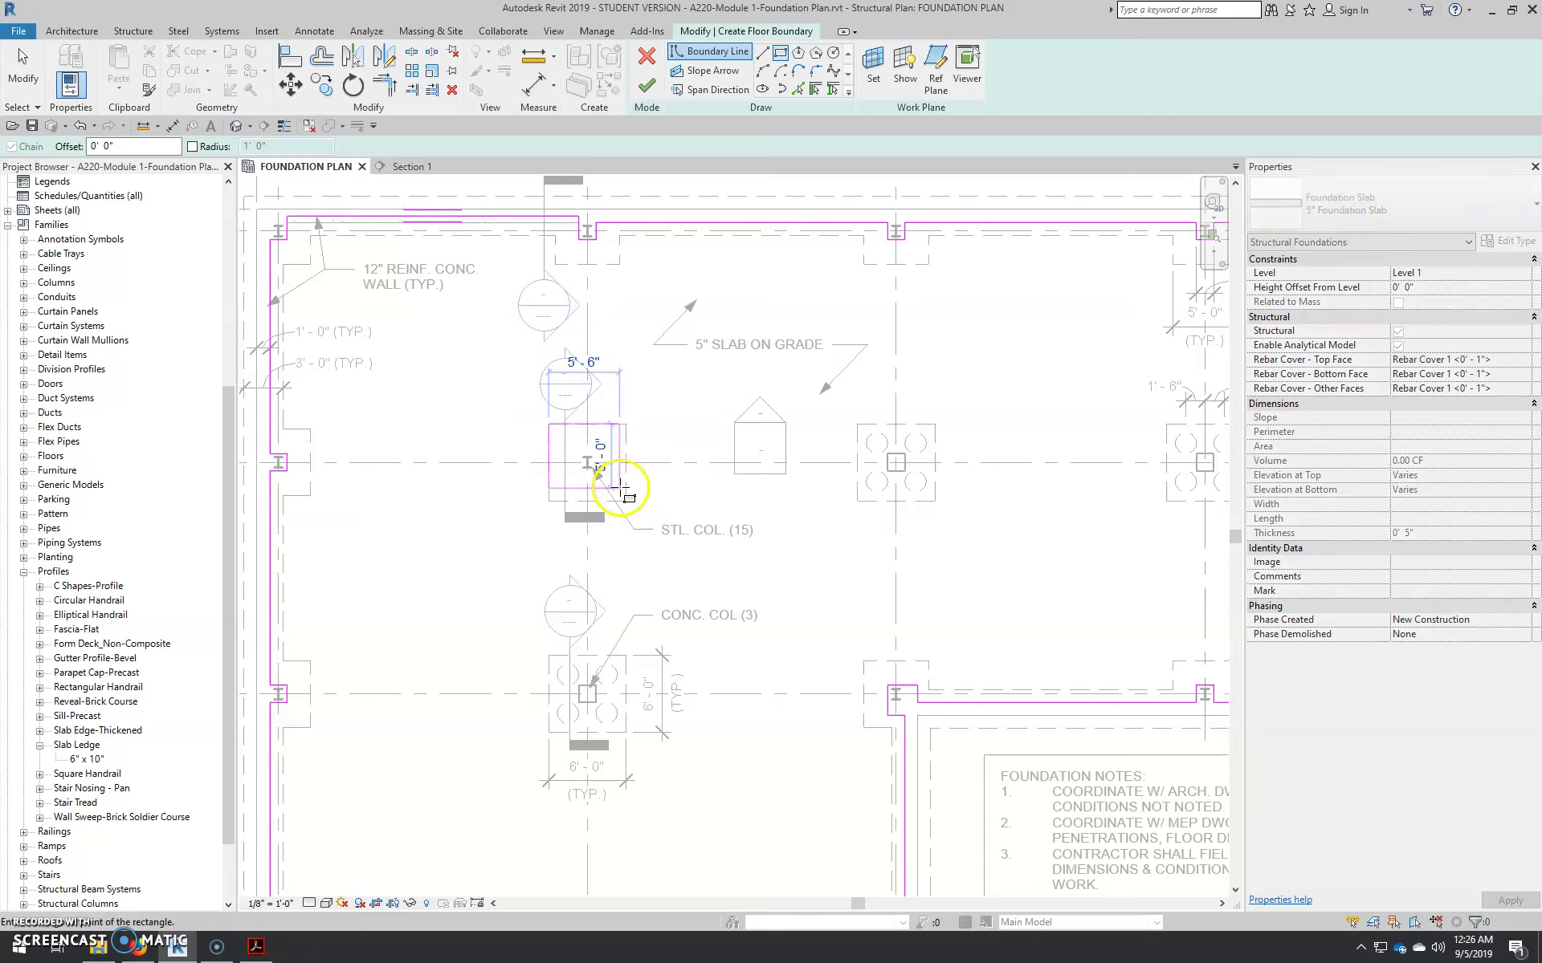
pyautogui.click(858, 424)
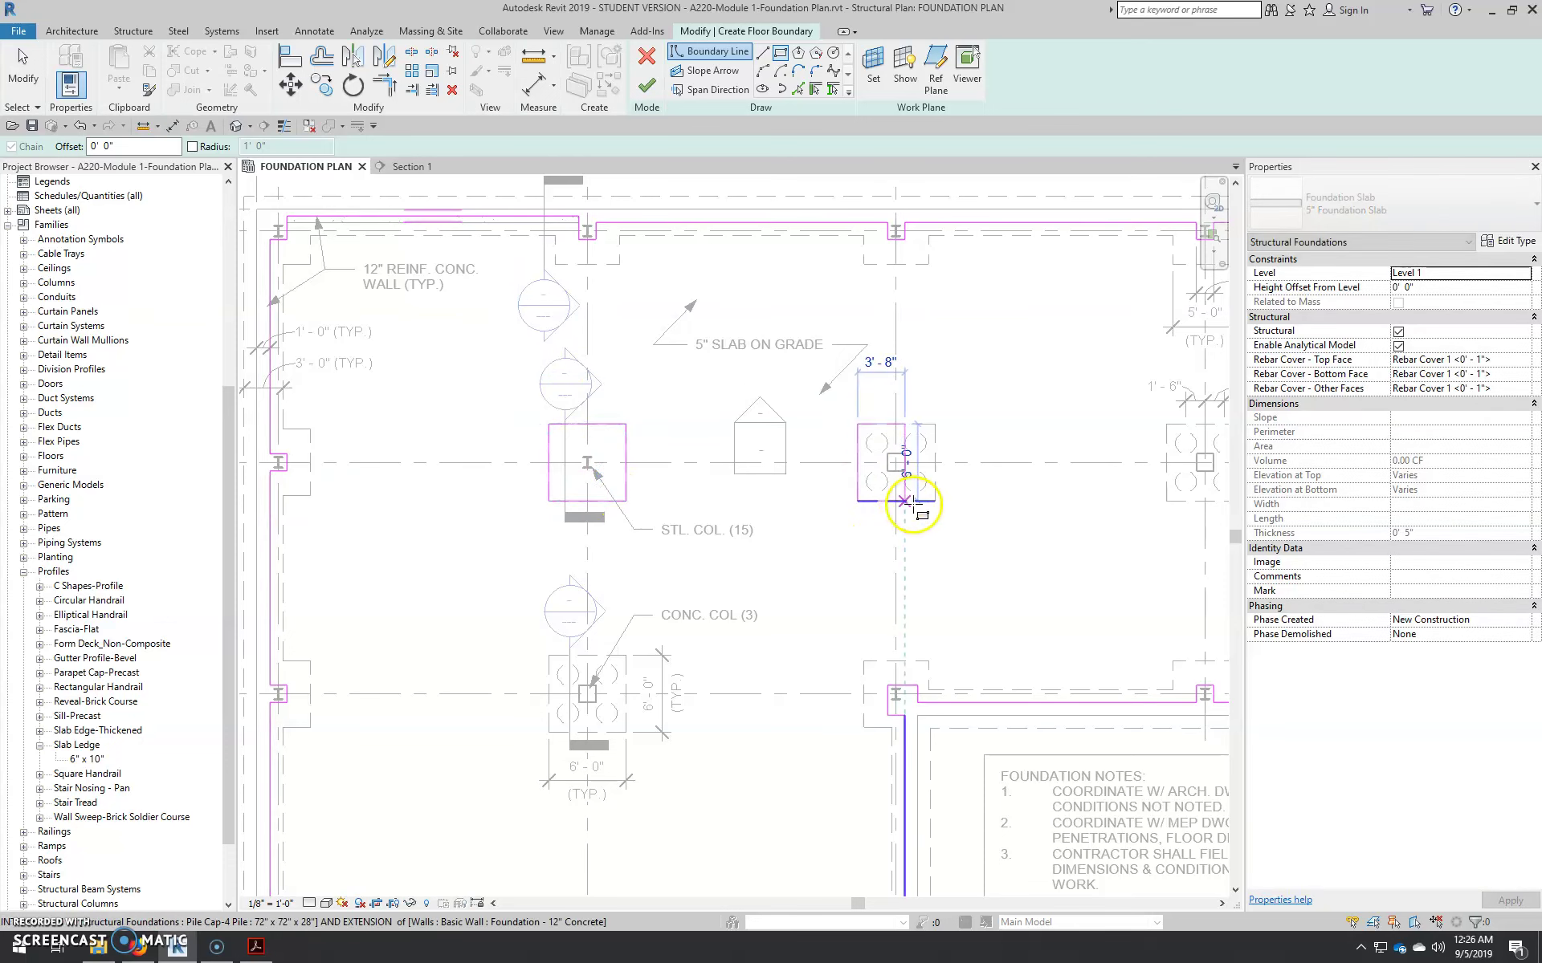
pyautogui.click(934, 499)
# Add 6' x 6' rectangular openings to the slab boundary around the pile caps at D2 and B3
pyautogui.hscroll(5, 990, 523)
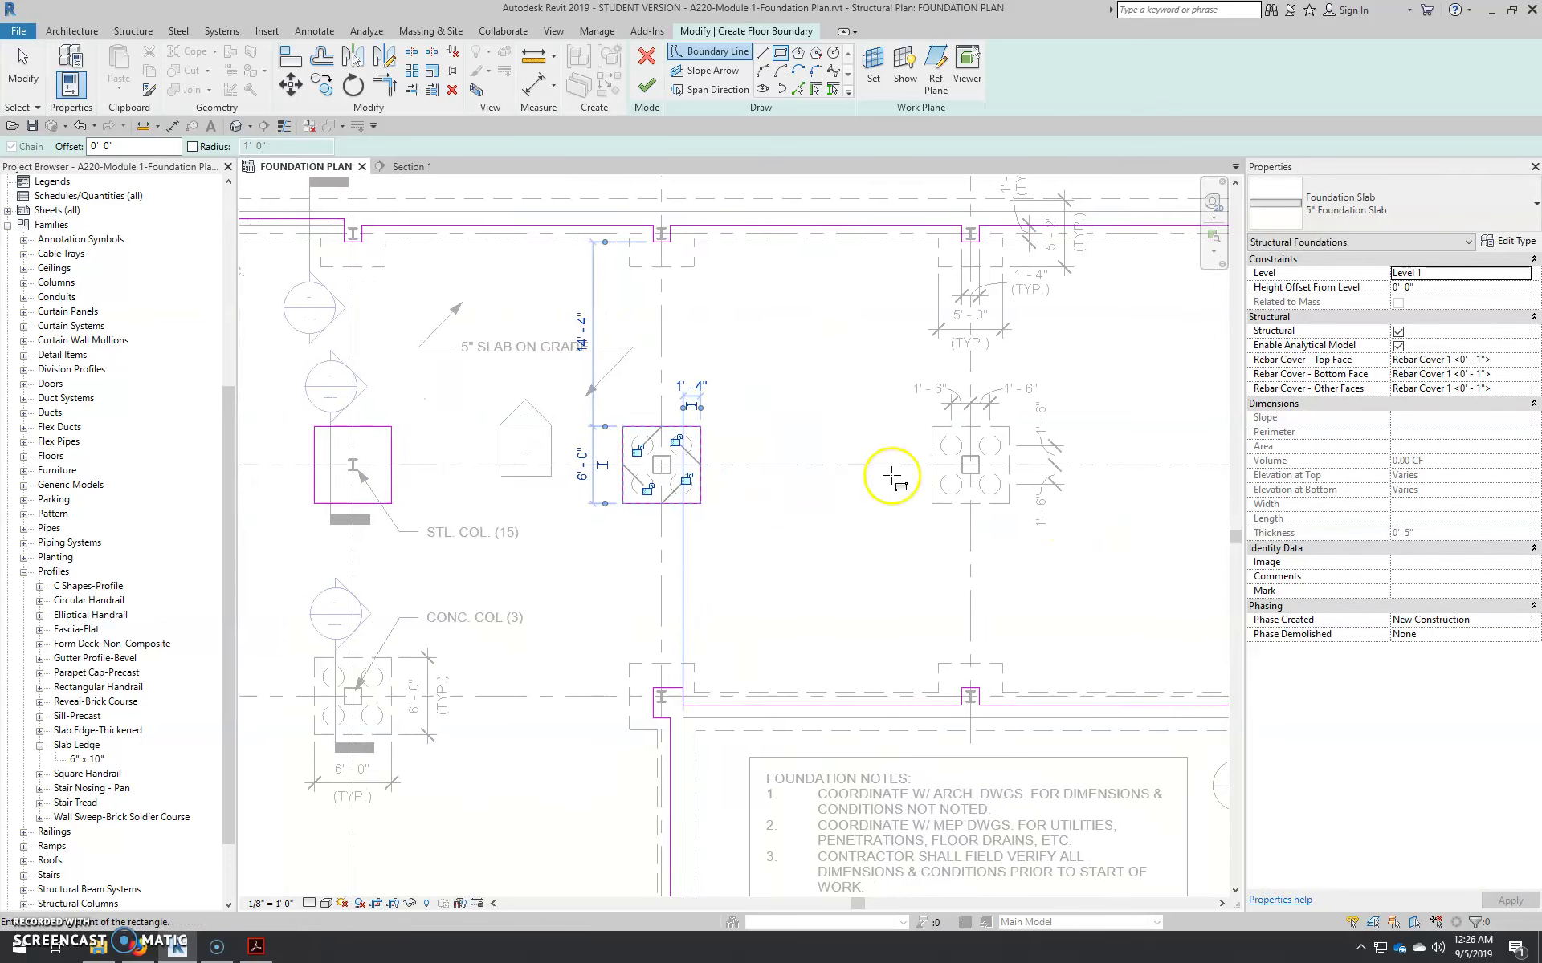
pyautogui.click(933, 428)
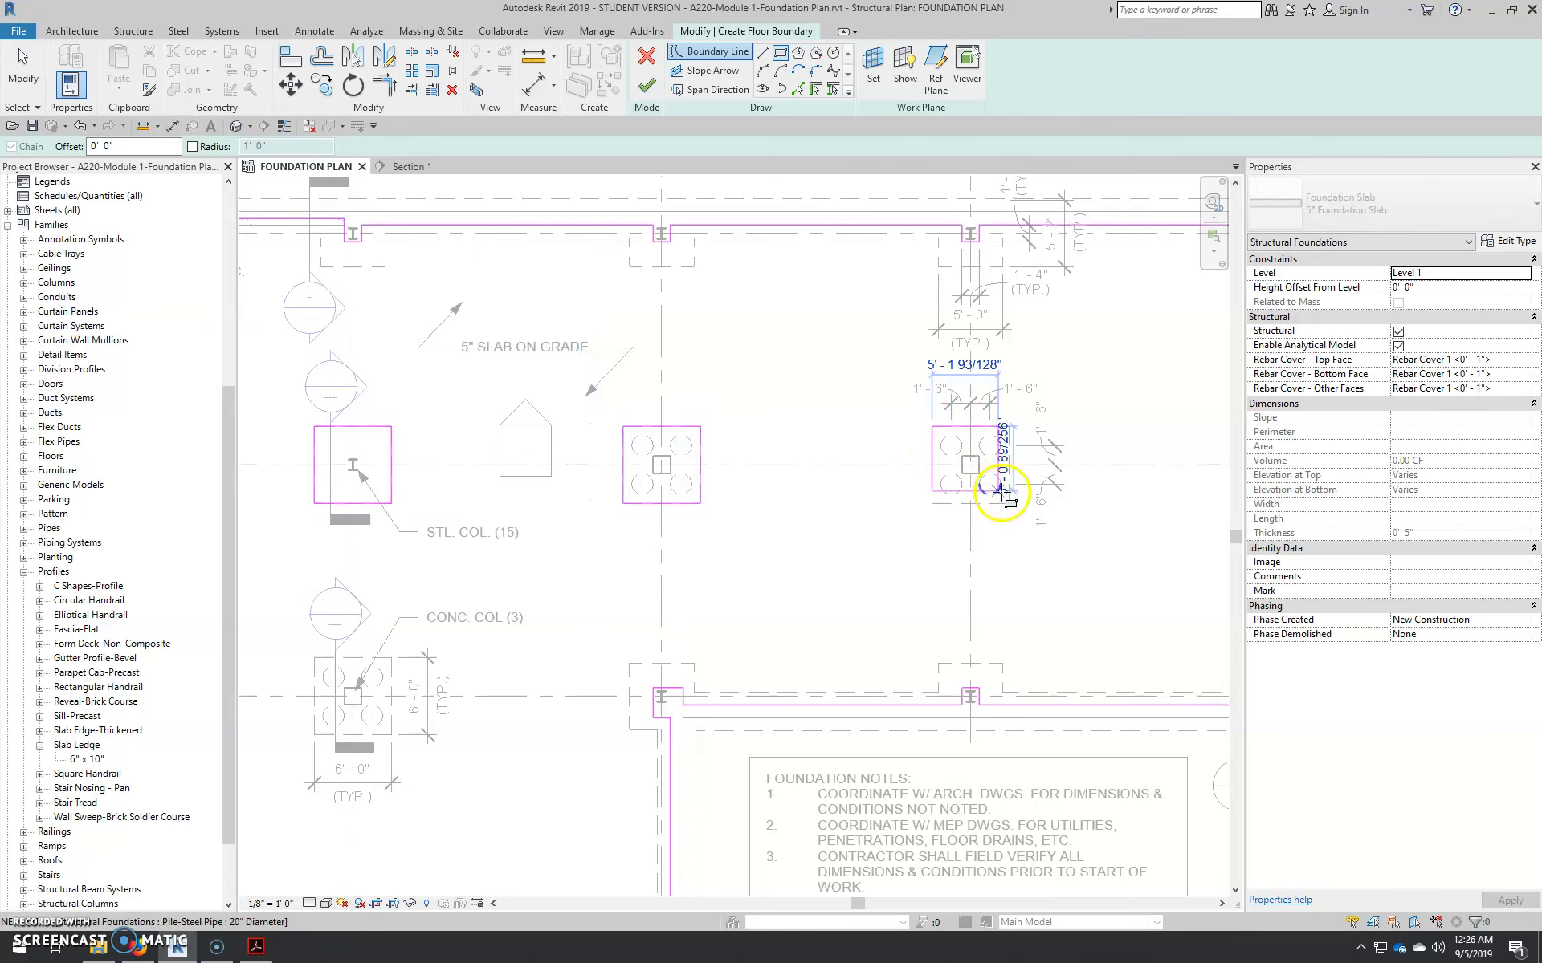
pyautogui.click(1008, 503)
pyautogui.moveTo(481, 711); pyautogui.dragTo(923, 563, button='middle')
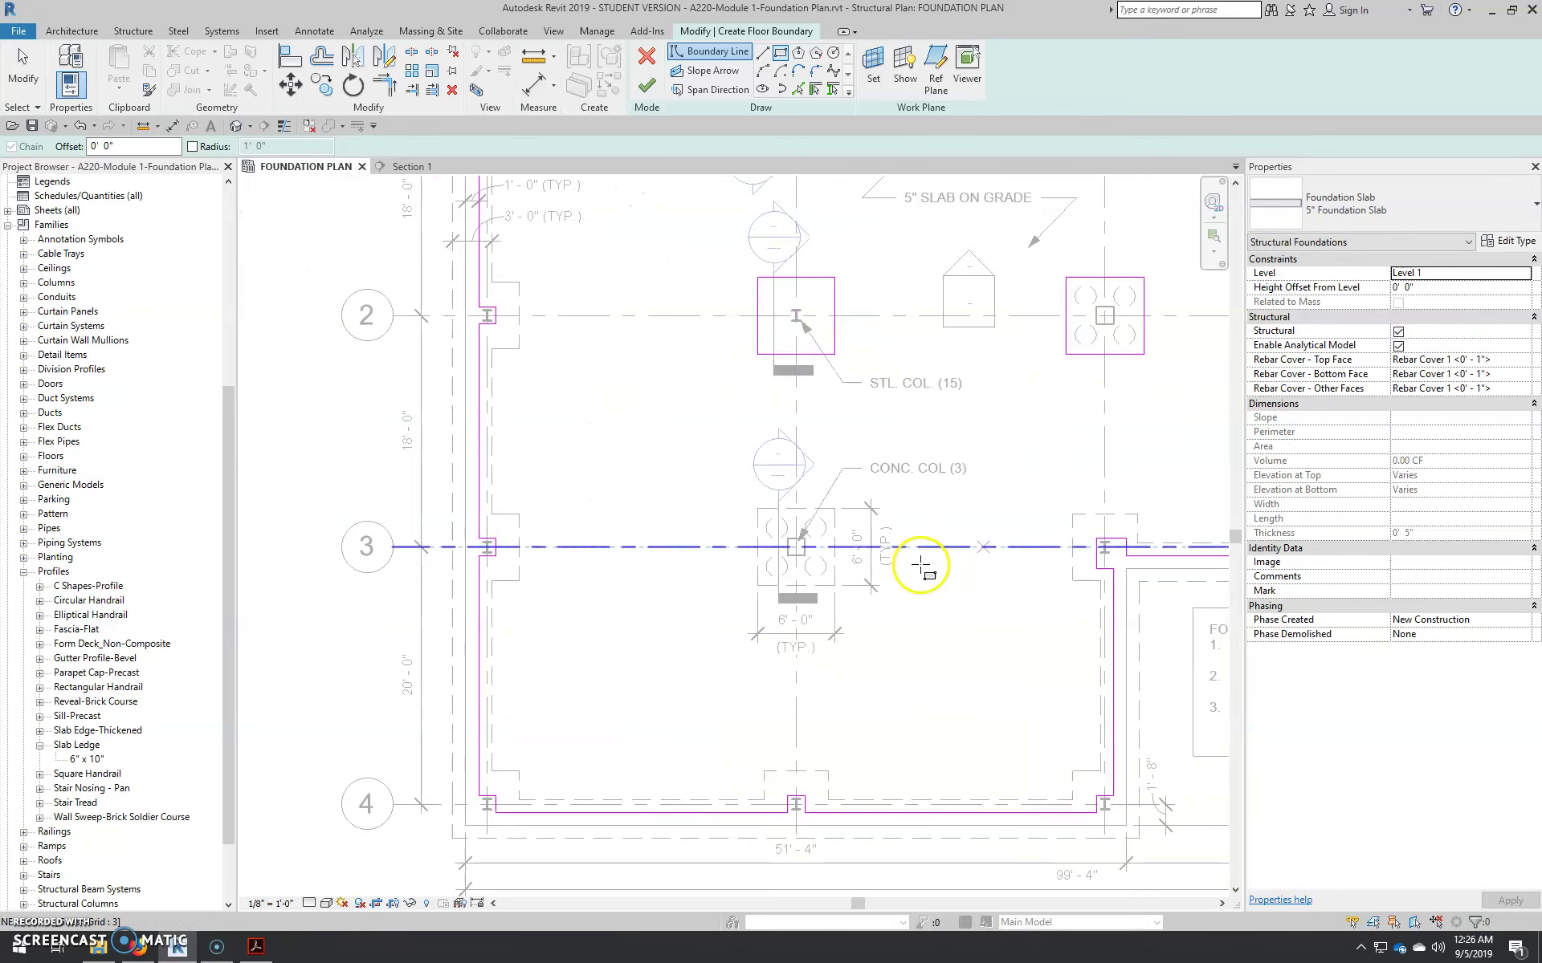
pyautogui.scroll(2, 830, 558)
pyautogui.click(735, 494)
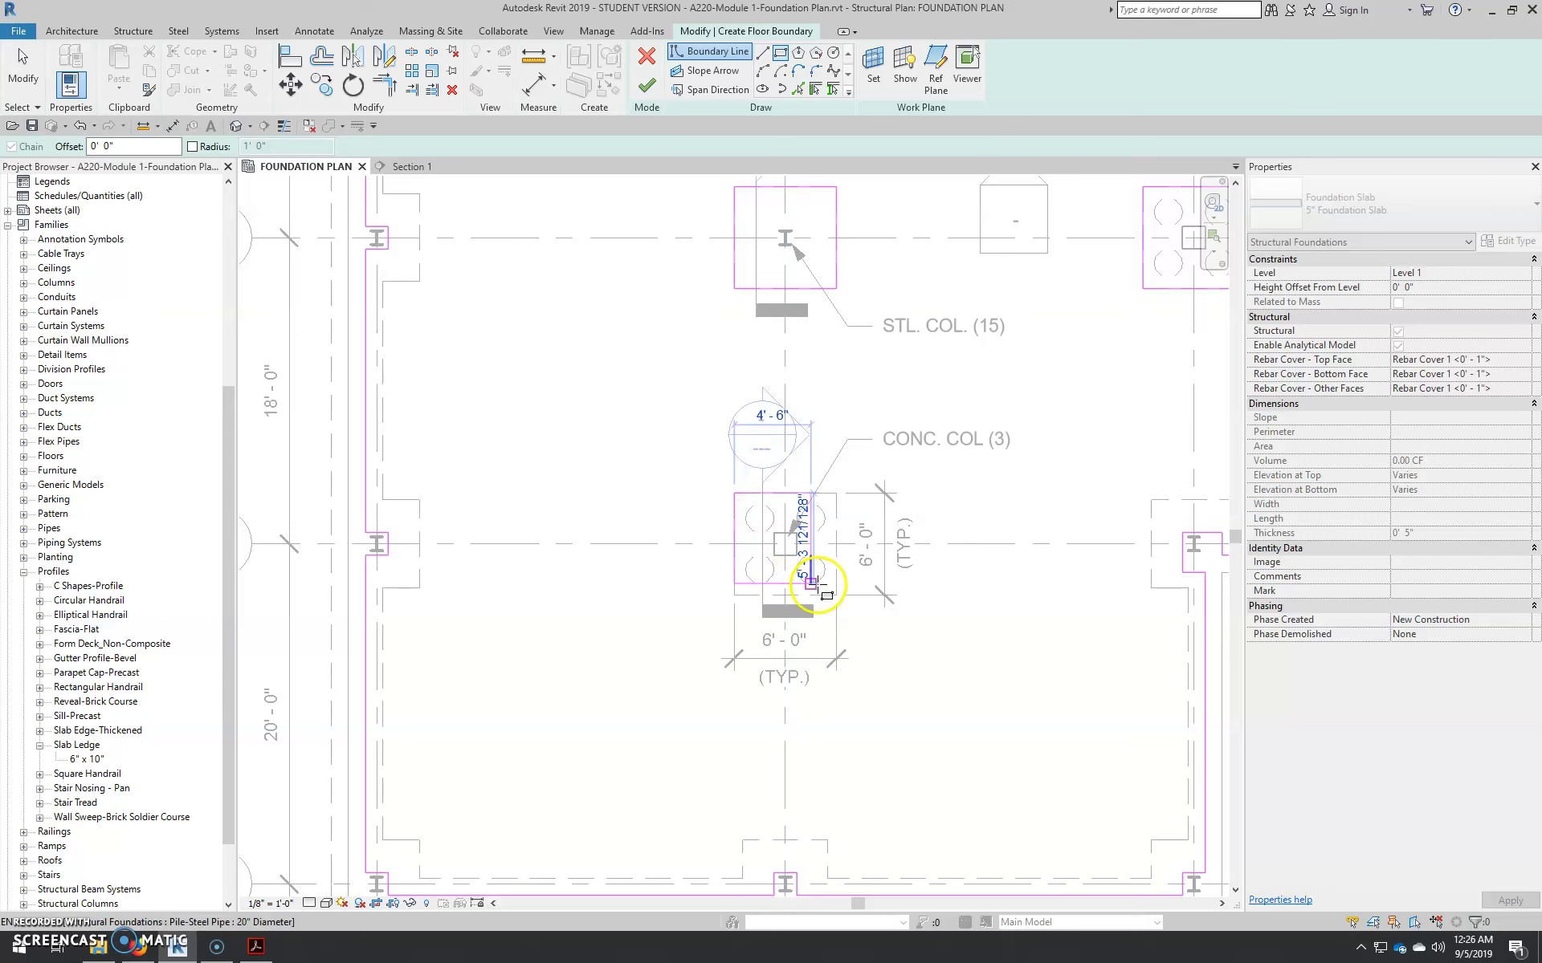
pyautogui.click(836, 595)
# Finish the slab boundary sketch, decline attaching the walls to the slab's bottom, and deselect the finished slab
pyautogui.scroll(-3, 630, 567)
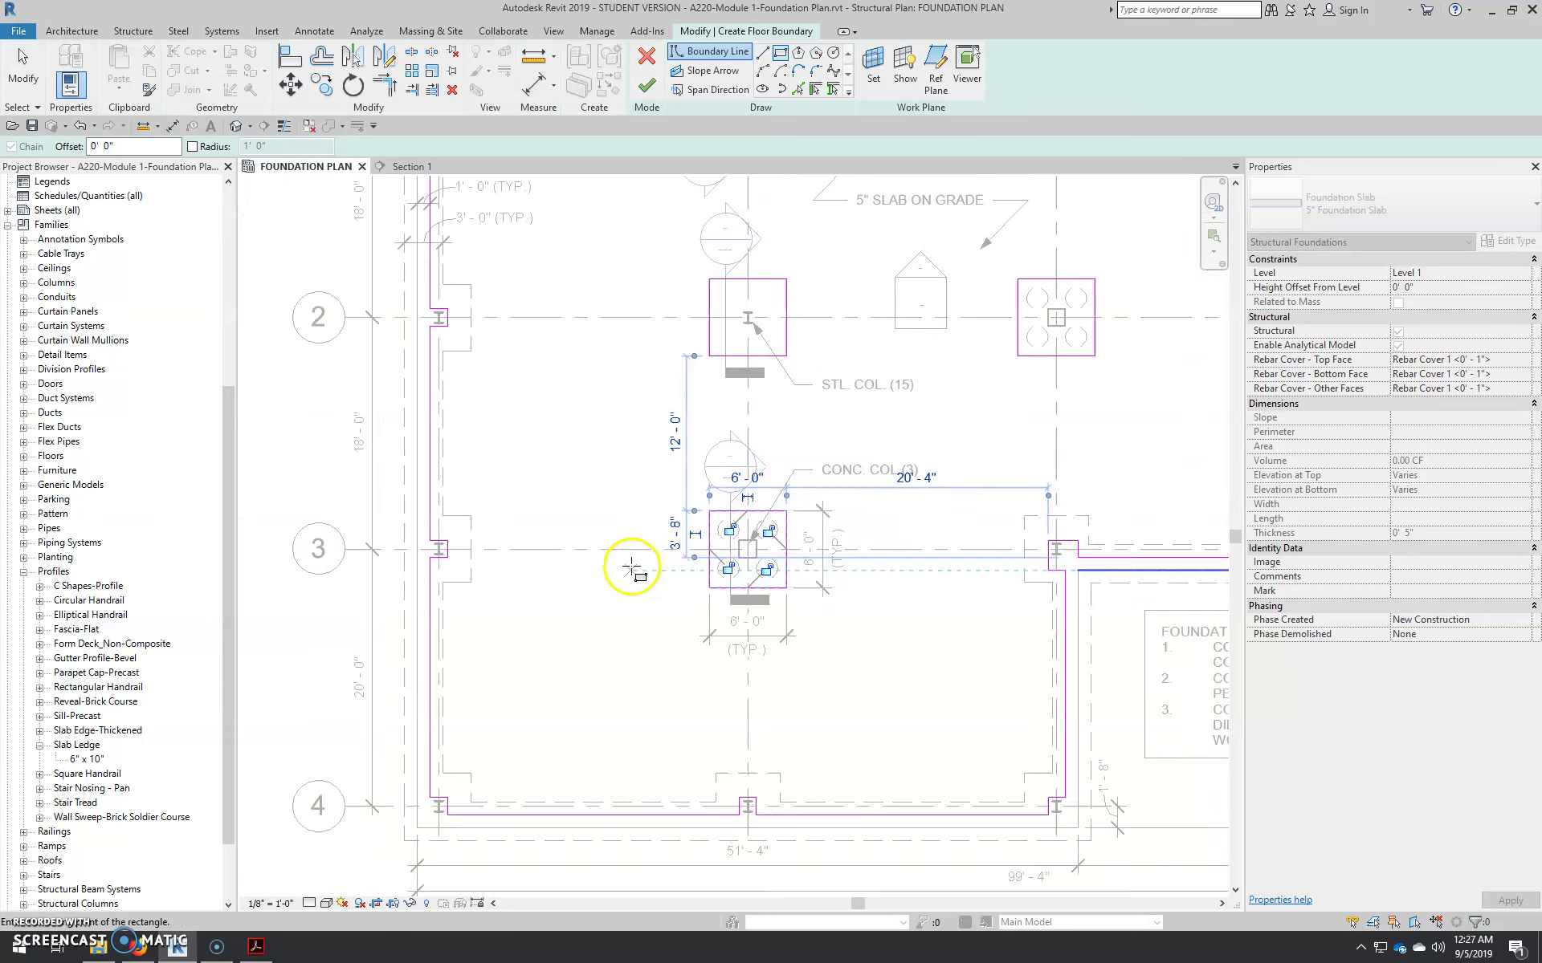
pyautogui.click(791, 434)
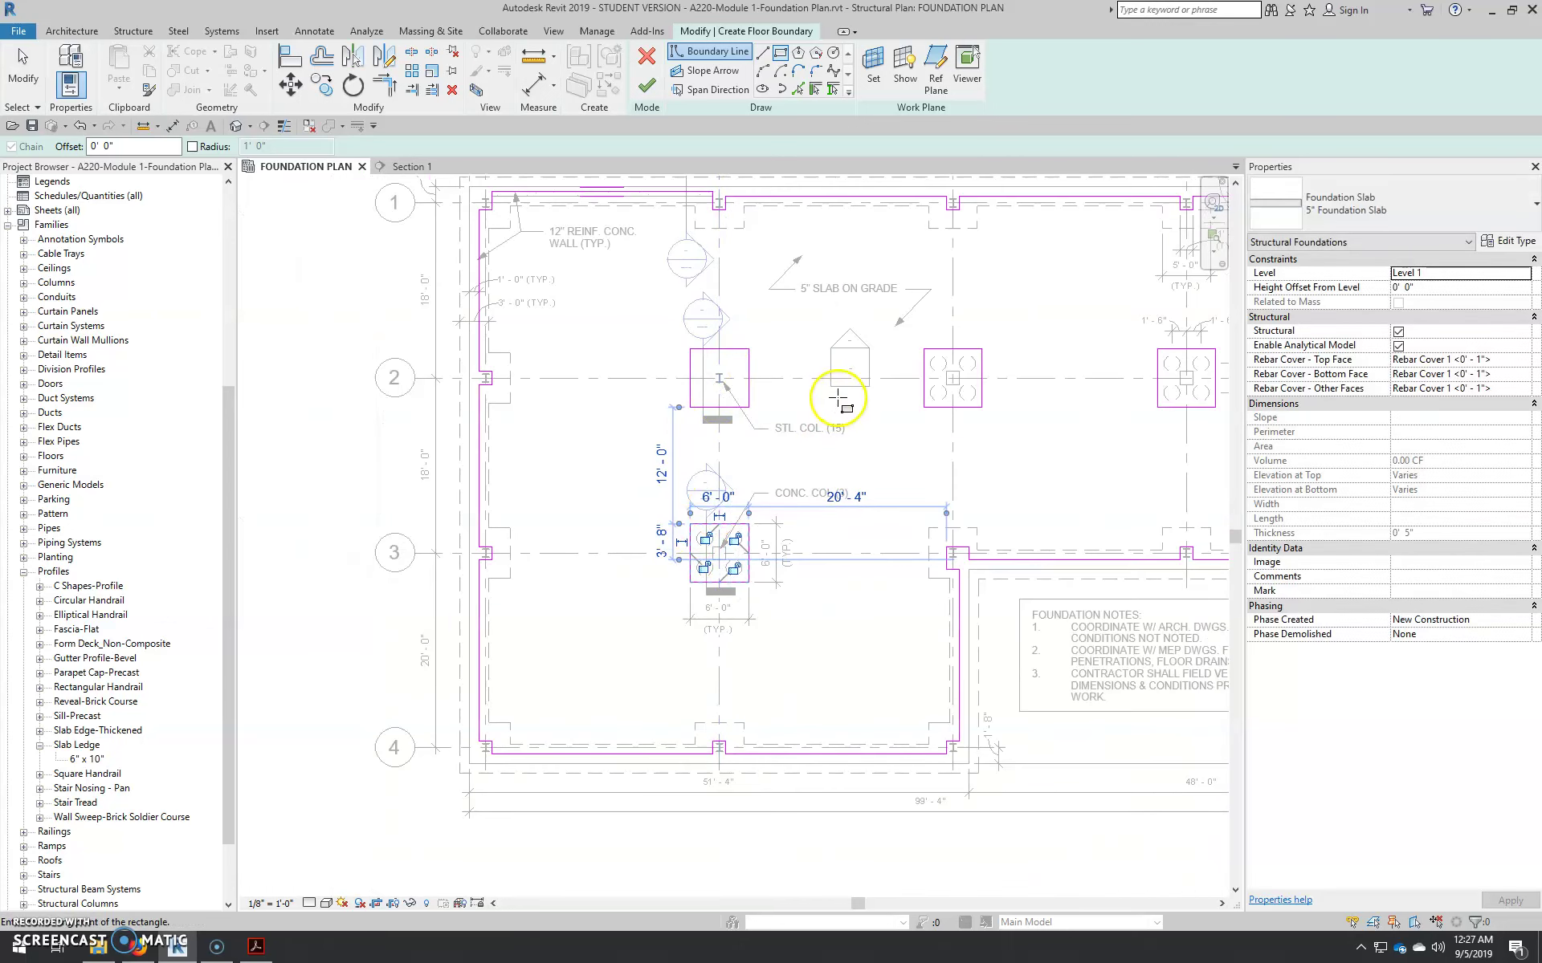
pyautogui.click(647, 85)
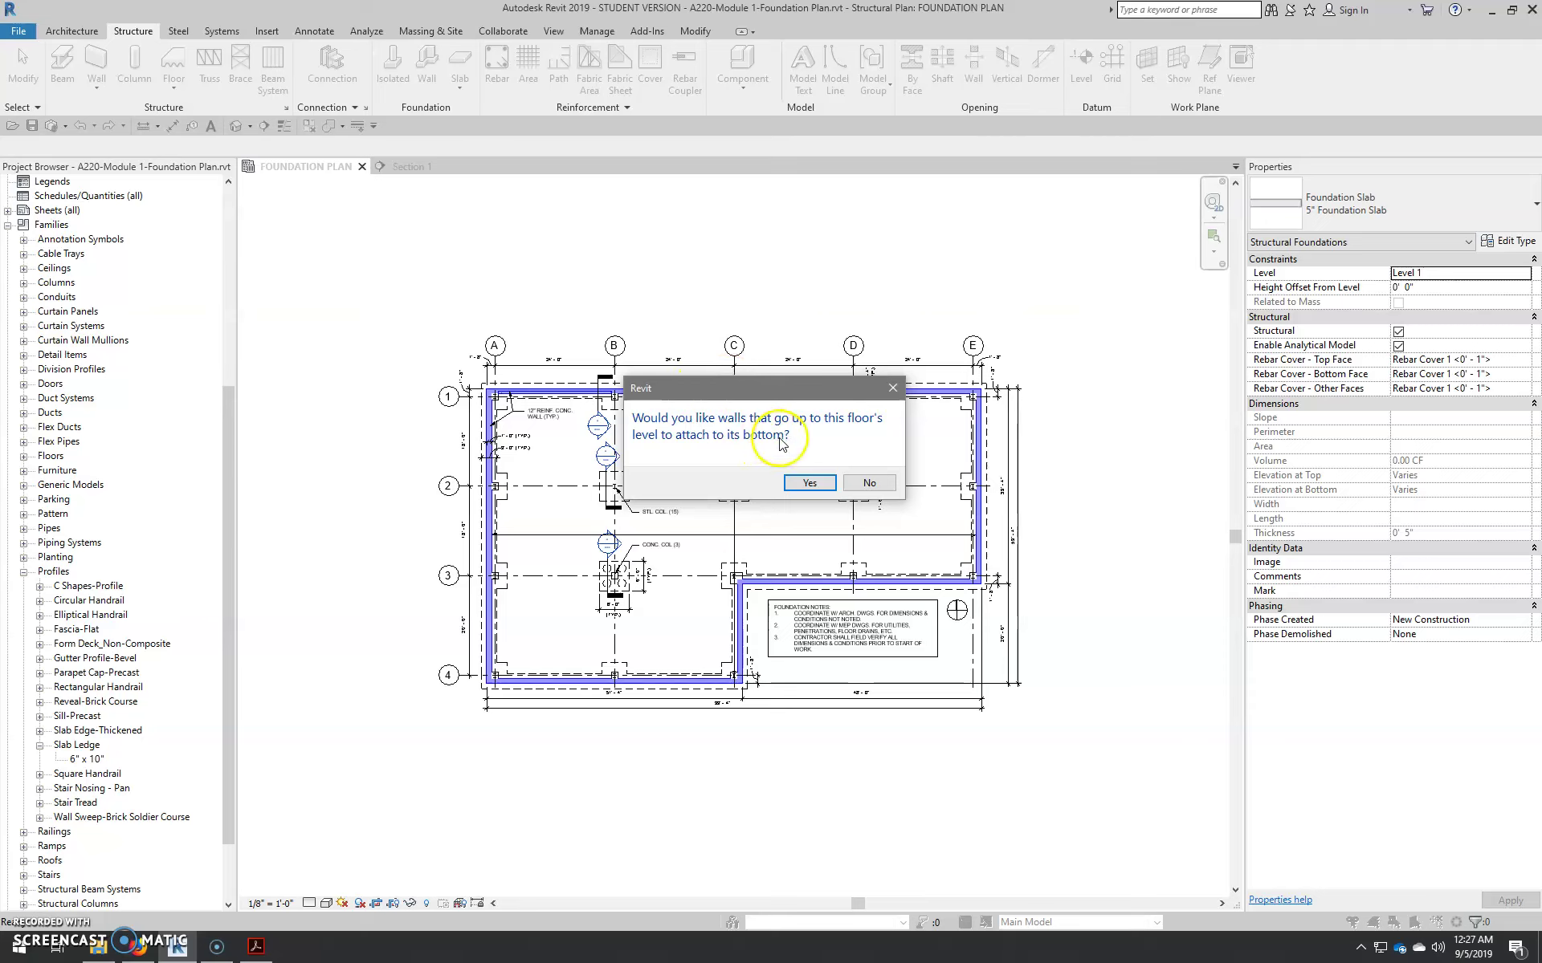
pyautogui.click(868, 484)
pyautogui.scroll(3, 495, 602)
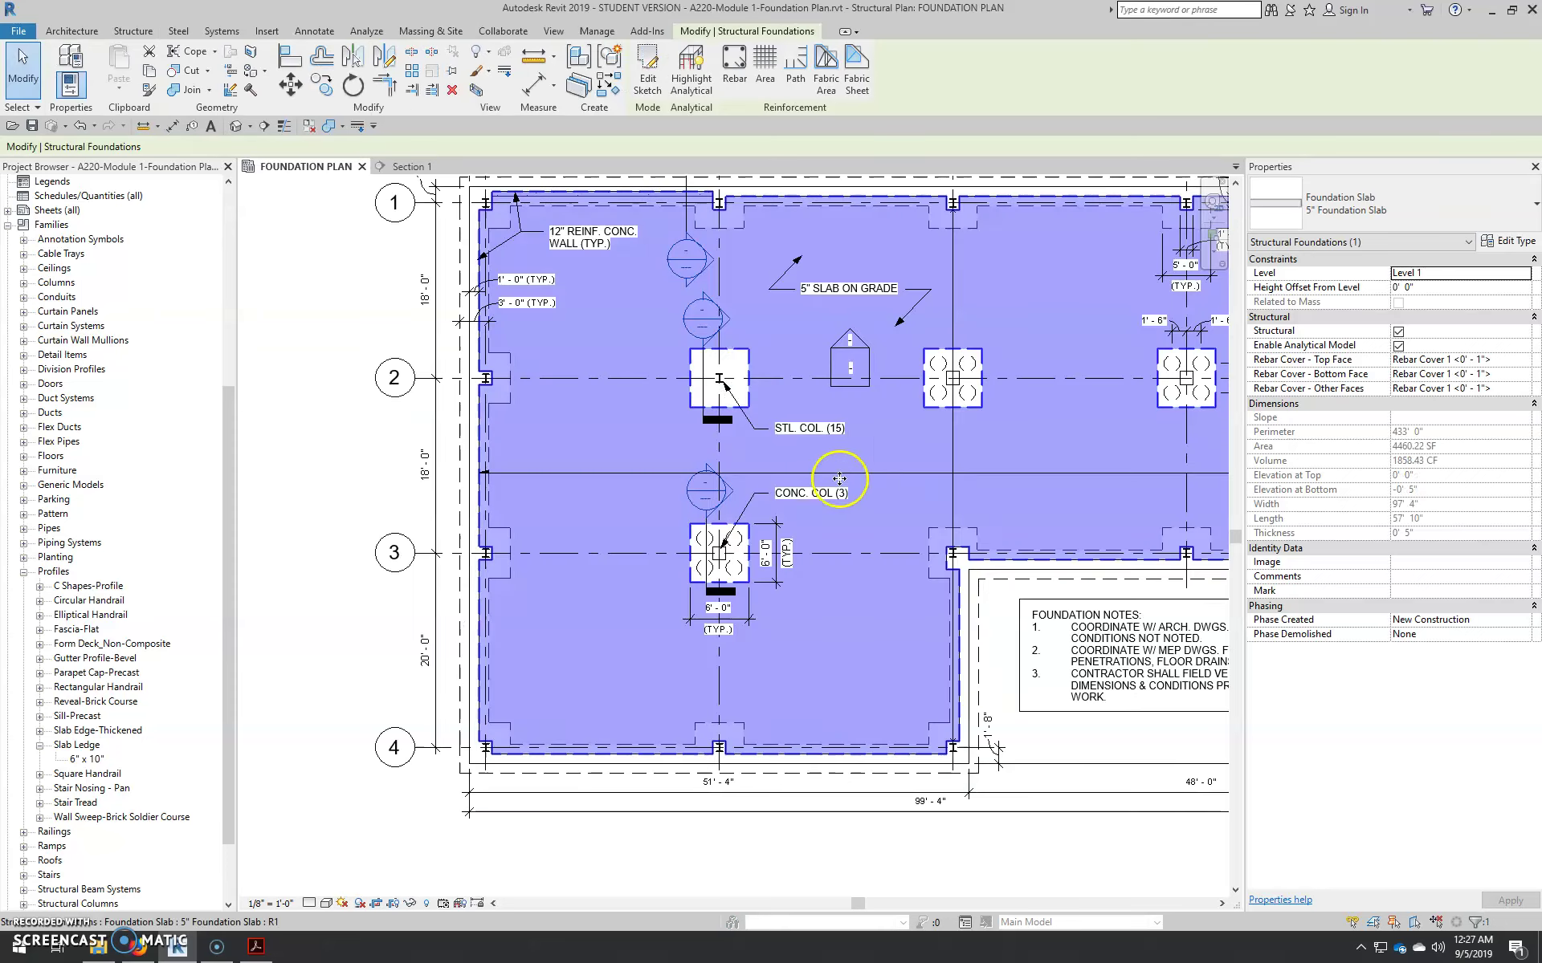
pyautogui.scroll(-3, 563, 547)
pyautogui.click(563, 547)
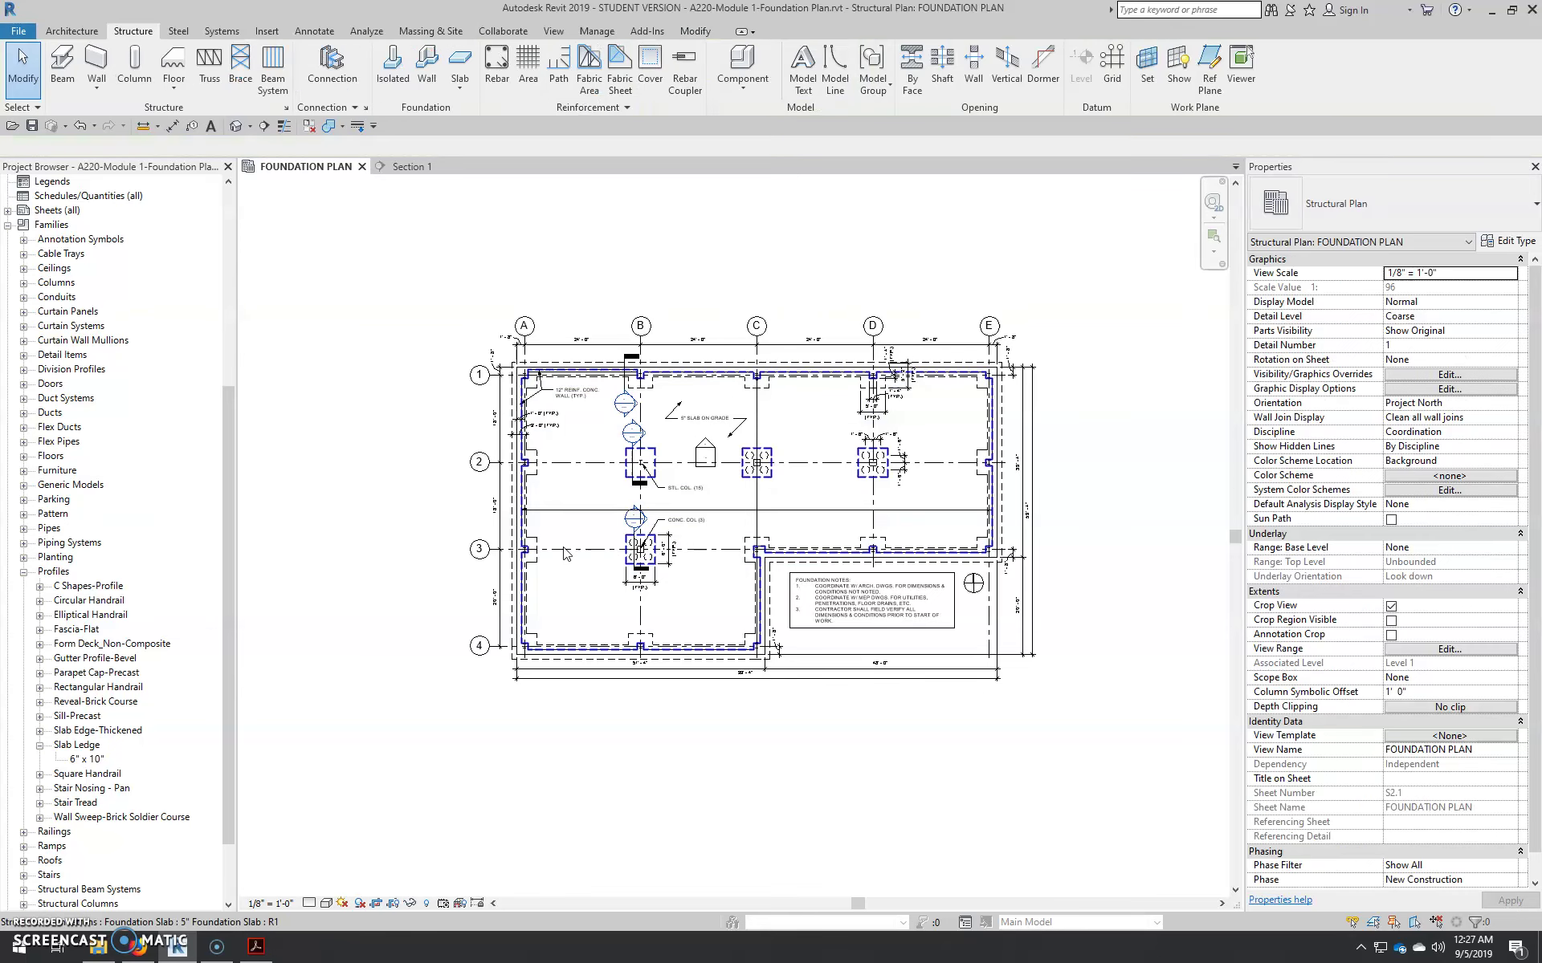
# Open the Section 1 view to check how the 5" slab sits on the foundation wall's ledge
pyautogui.scroll(2, 555, 538)
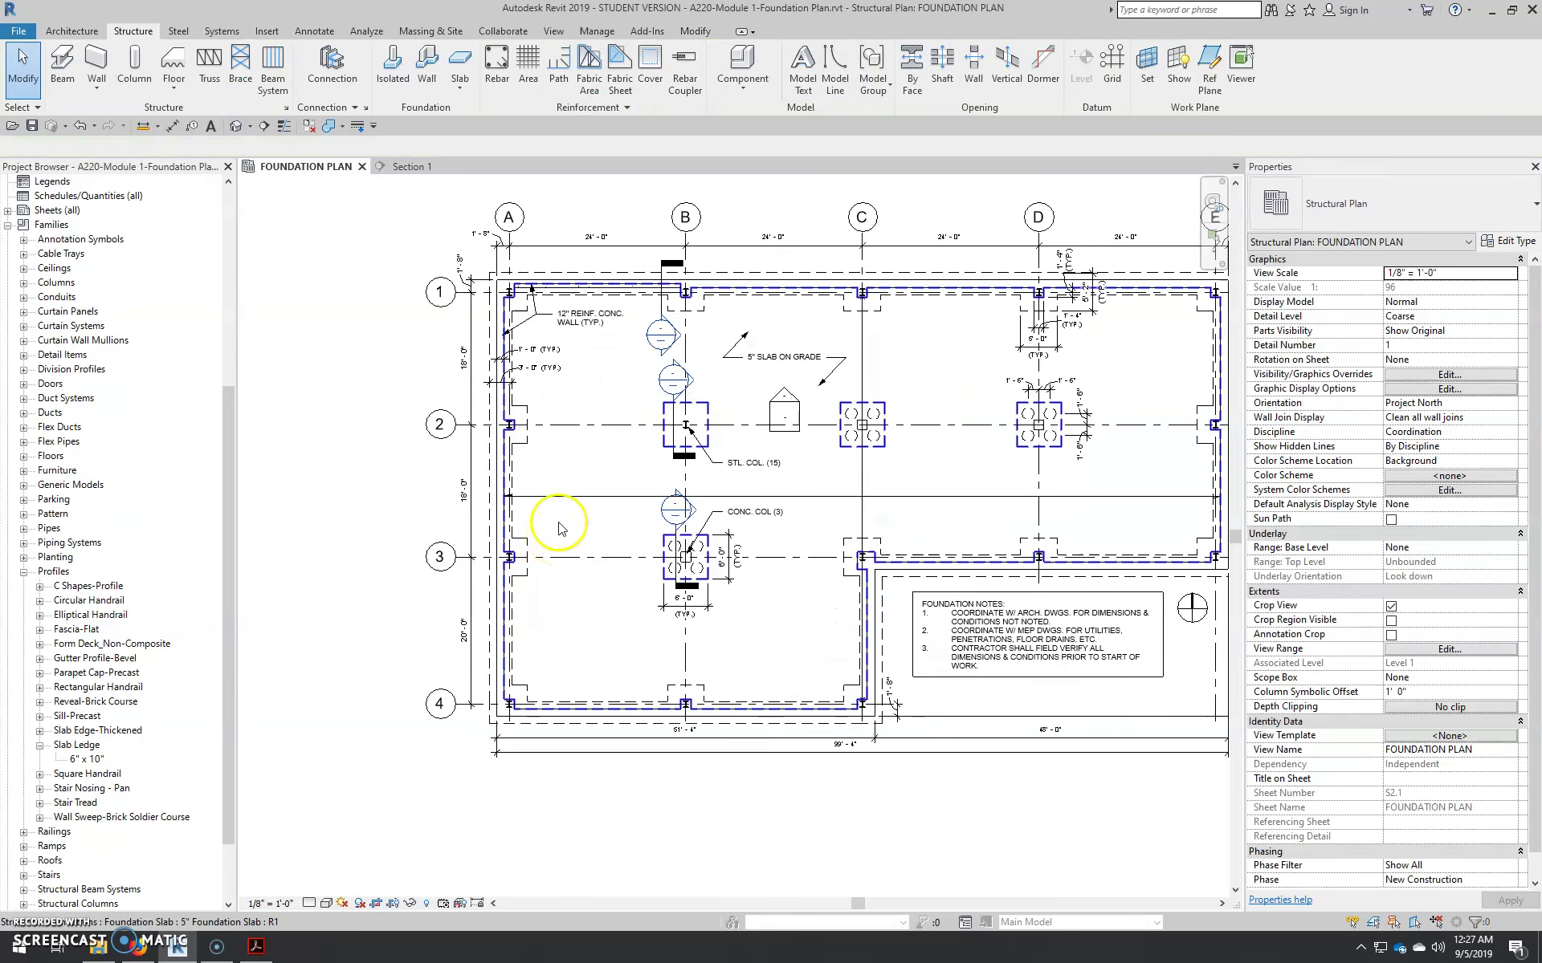
pyautogui.click(415, 168)
pyautogui.scroll(-2, 523, 585)
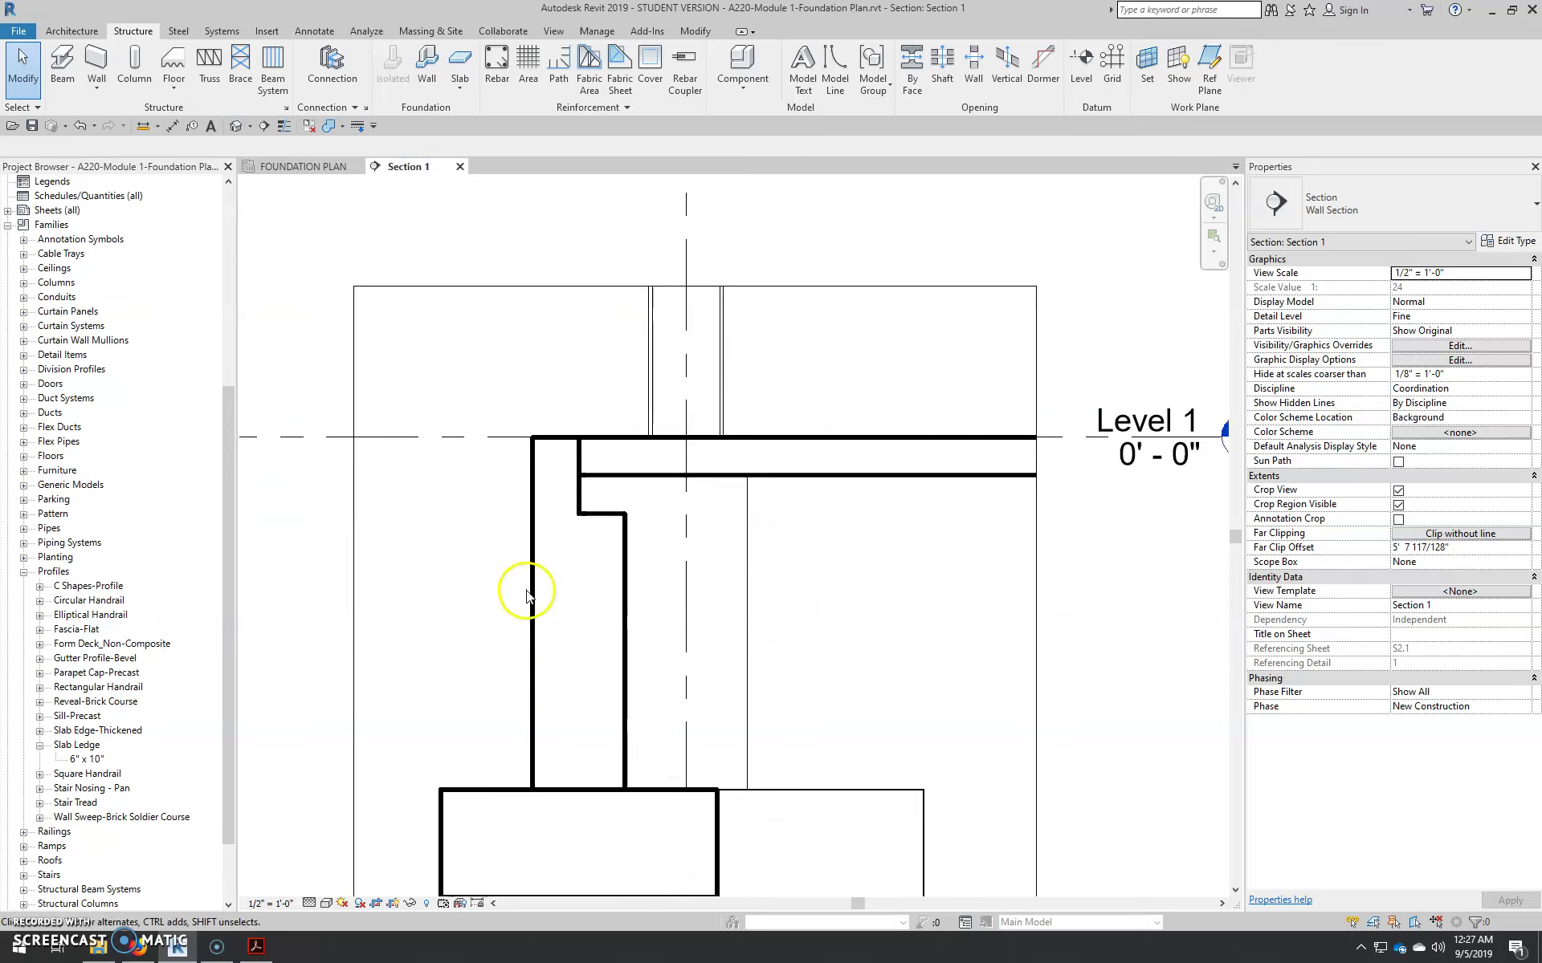
pyautogui.scroll(-2, 791, 516)
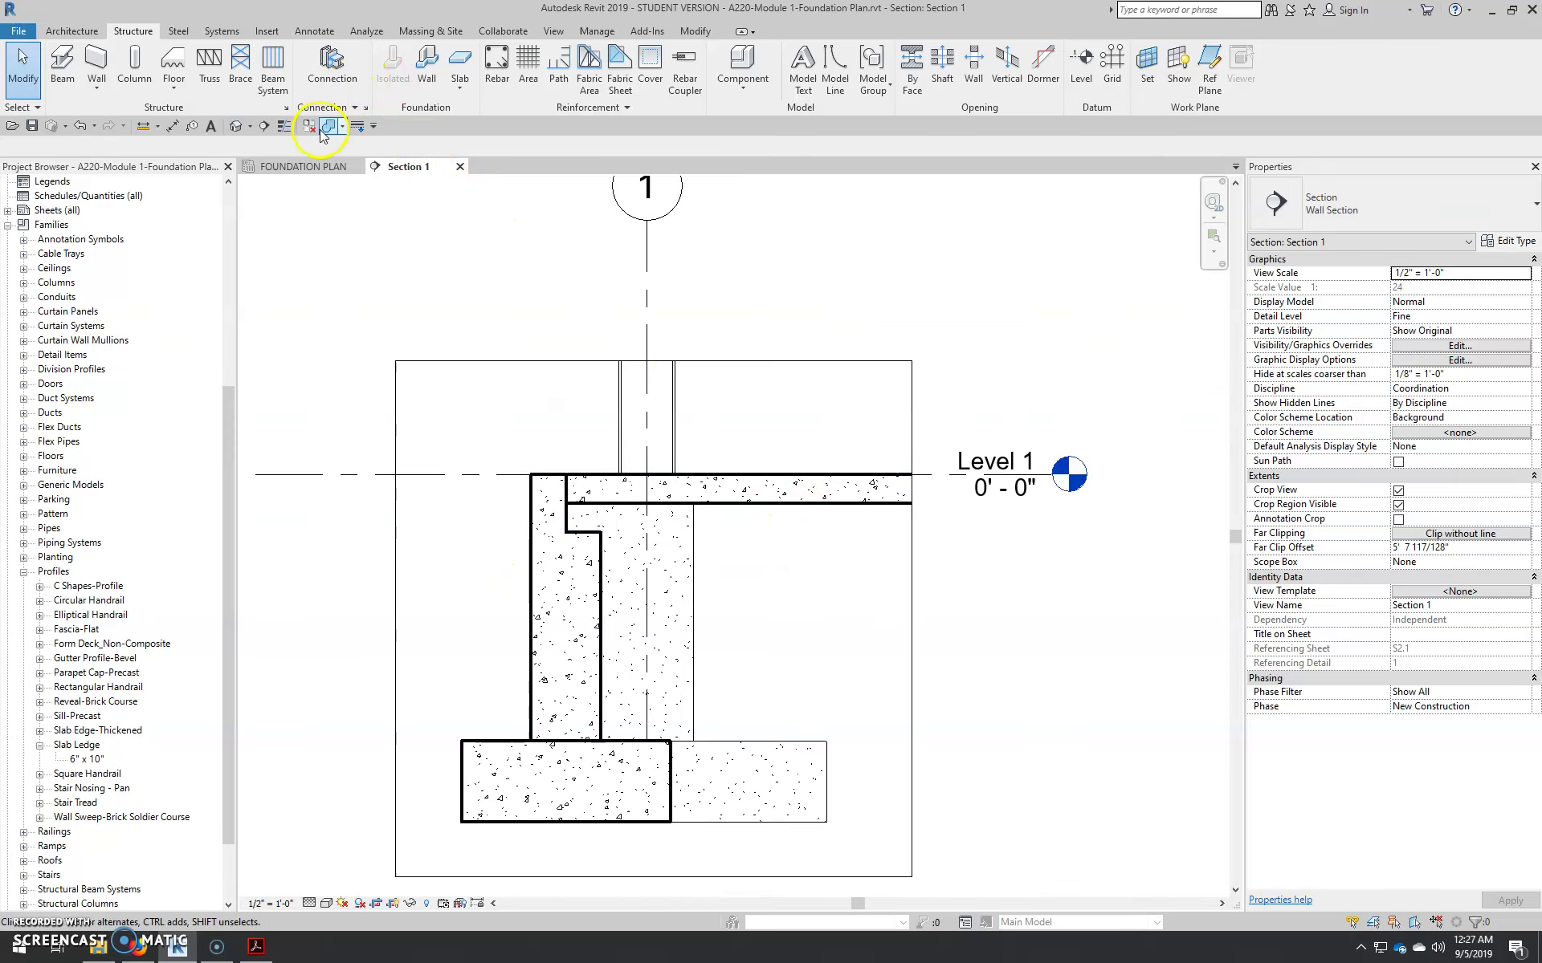
# Open the default 3D view and inspect the foundation slab and its opening around the pile cap at B3
pyautogui.click(239, 126)
pyautogui.scroll(4, 692, 629)
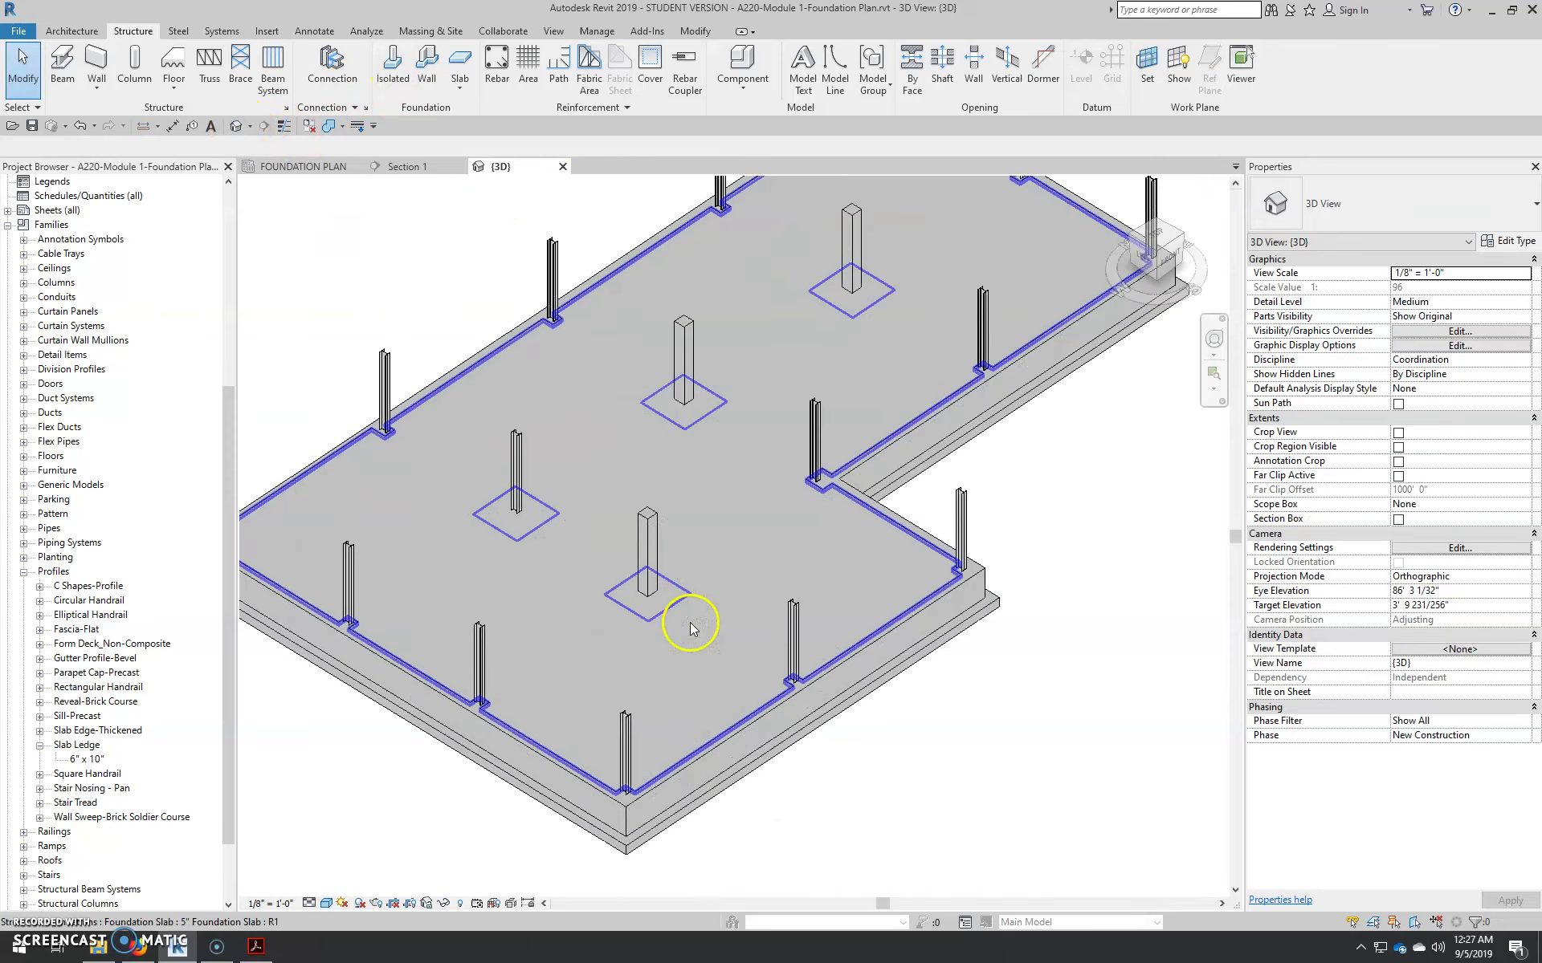
pyautogui.click(693, 626)
pyautogui.scroll(3, 614, 603)
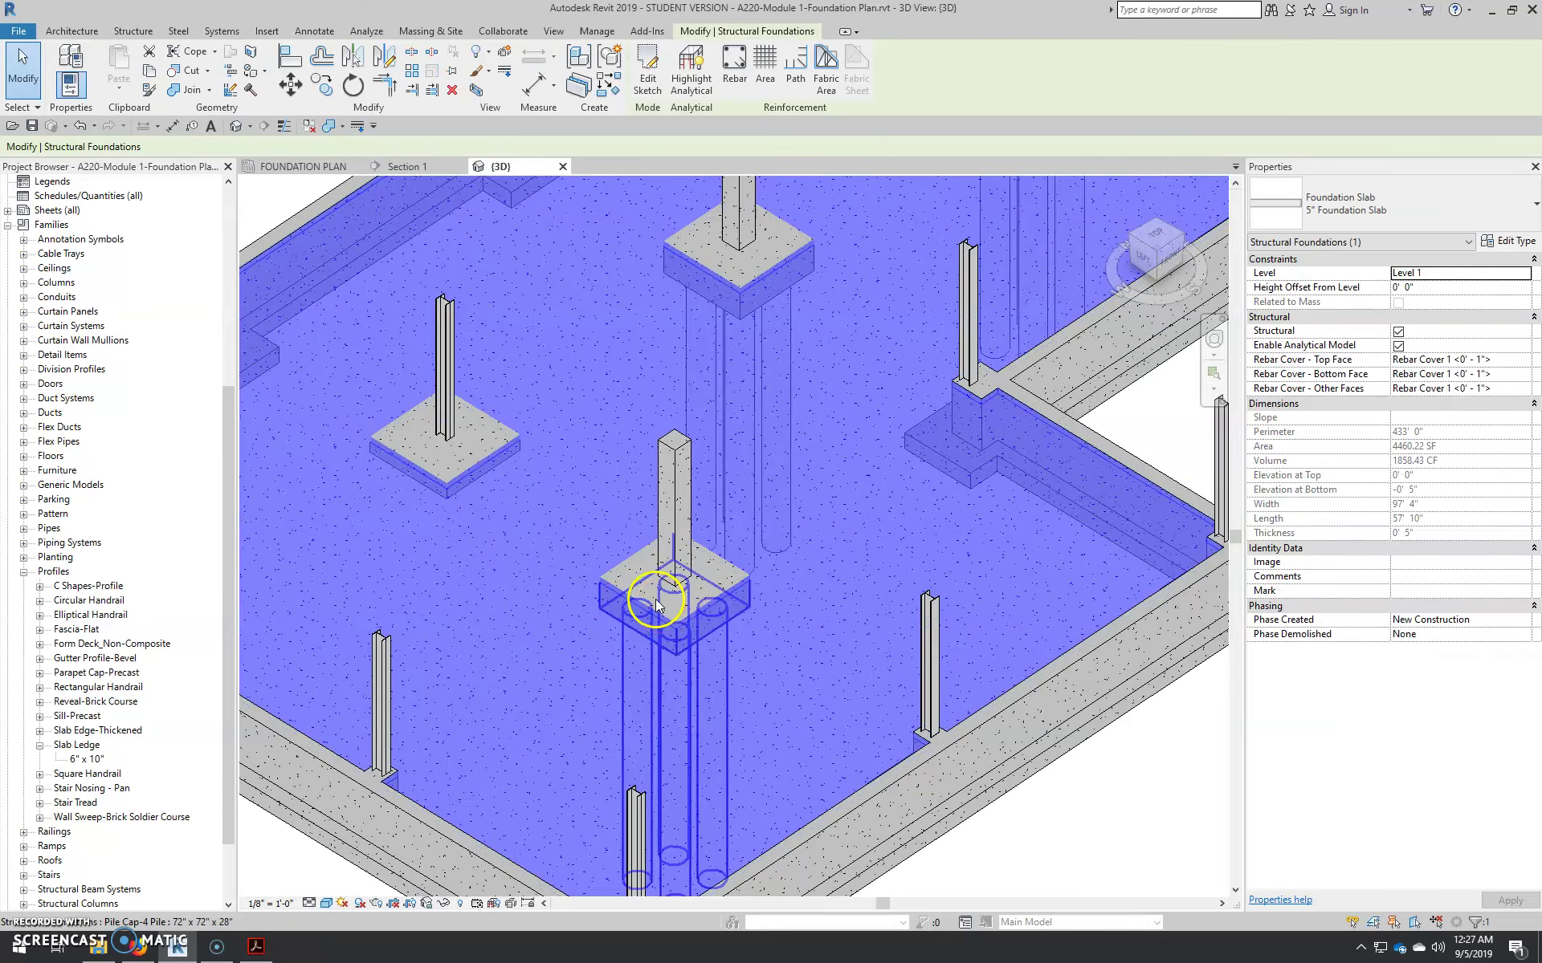
pyautogui.click(645, 586)
pyautogui.scroll(-4, 646, 586)
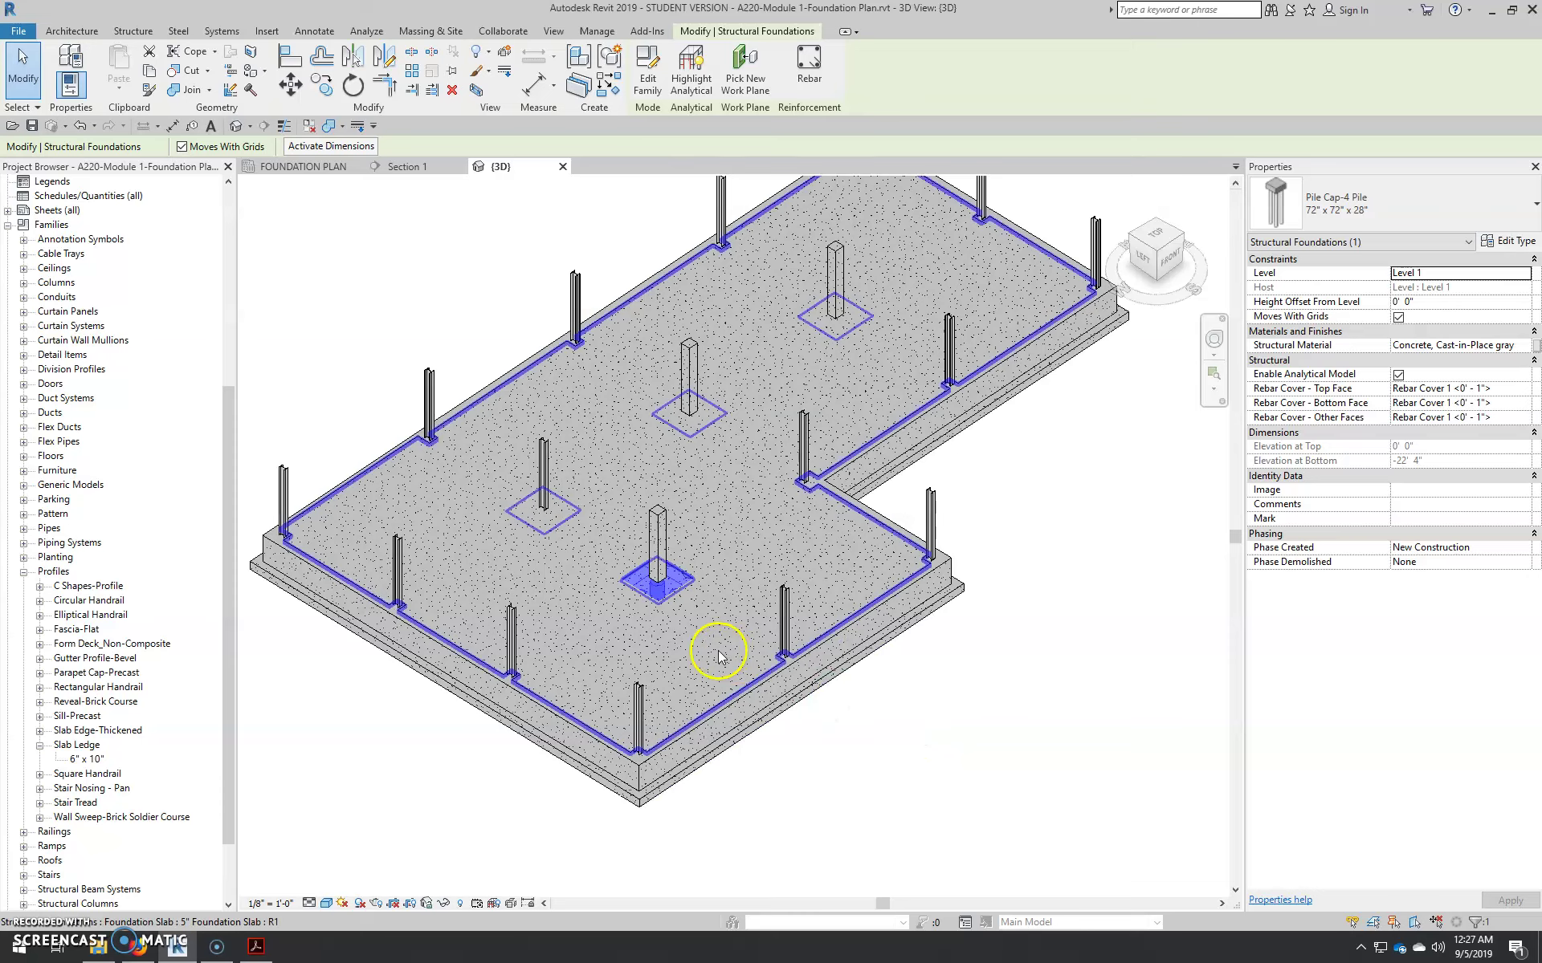
pyautogui.scroll(3, 674, 631)
pyautogui.click(1112, 841)
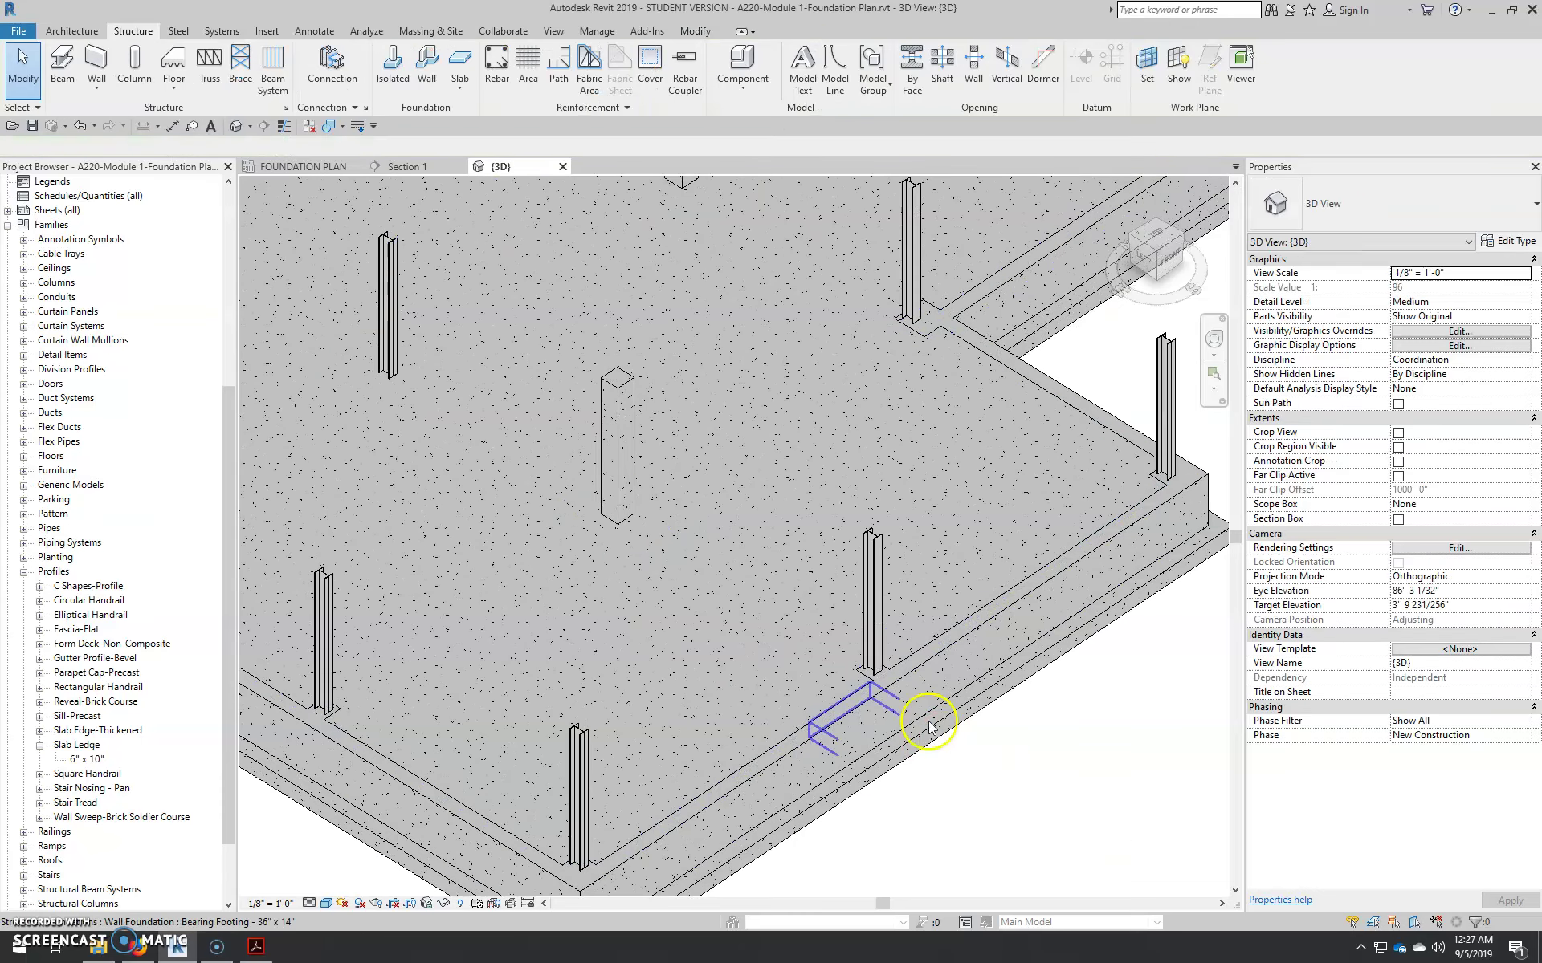
pyautogui.scroll(-5, 746, 321)
# Return to the Section 1 view and examine the slab, ledge, wall and footing section up close
pyautogui.click(408, 166)
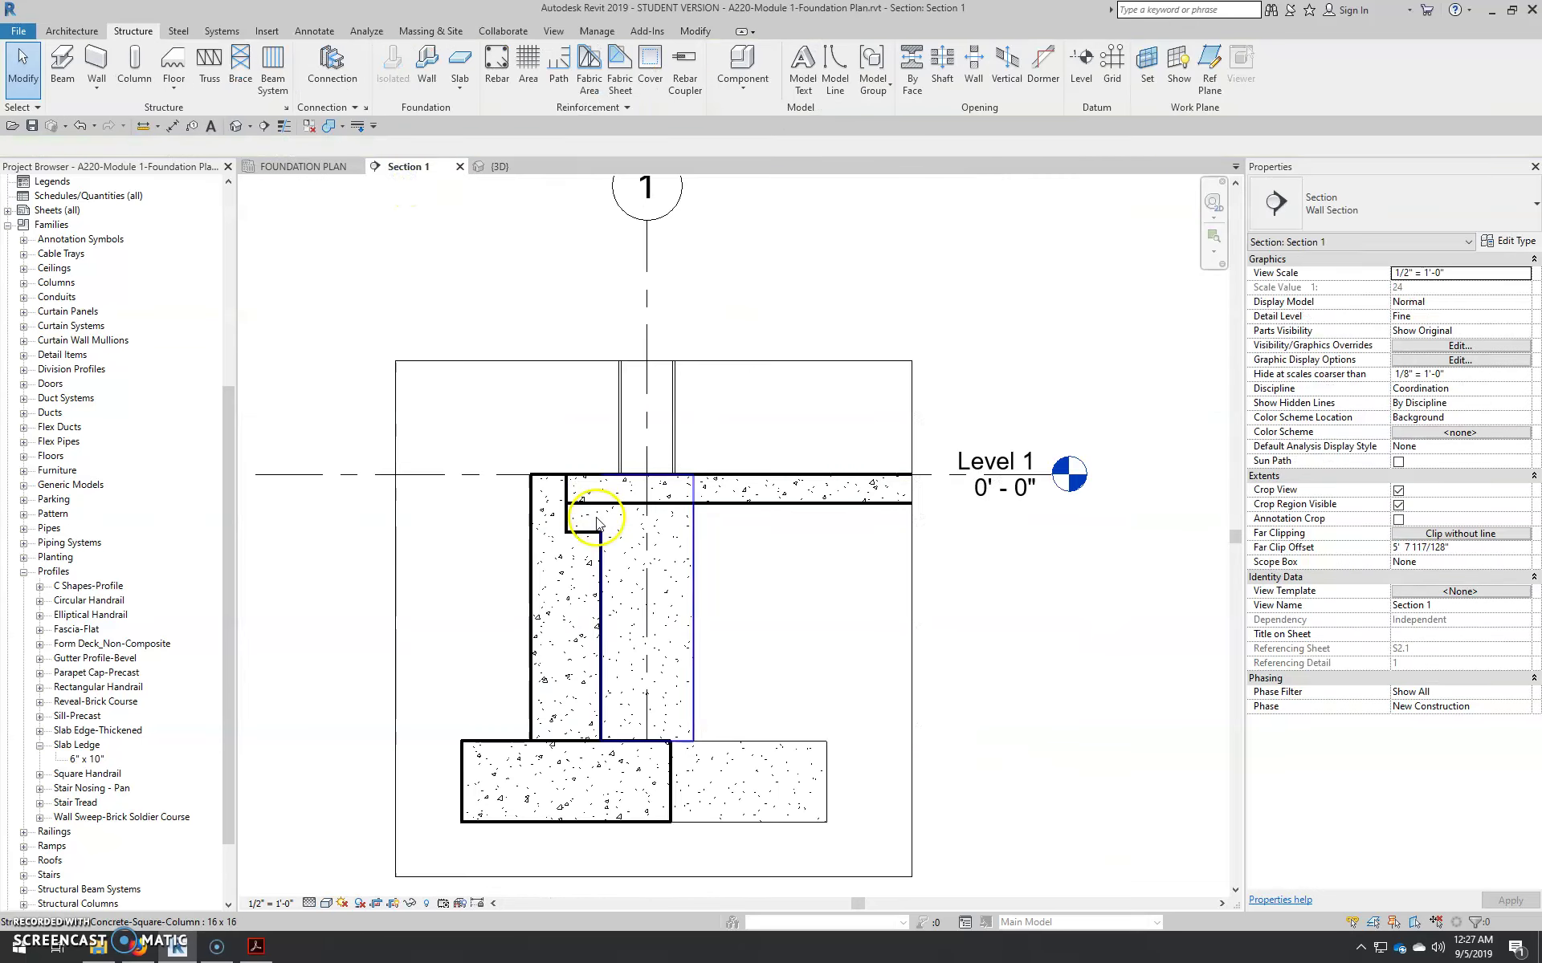
pyautogui.moveTo(571, 581); pyautogui.dragTo(665, 543, button='middle')
pyautogui.scroll(1, 664, 543)
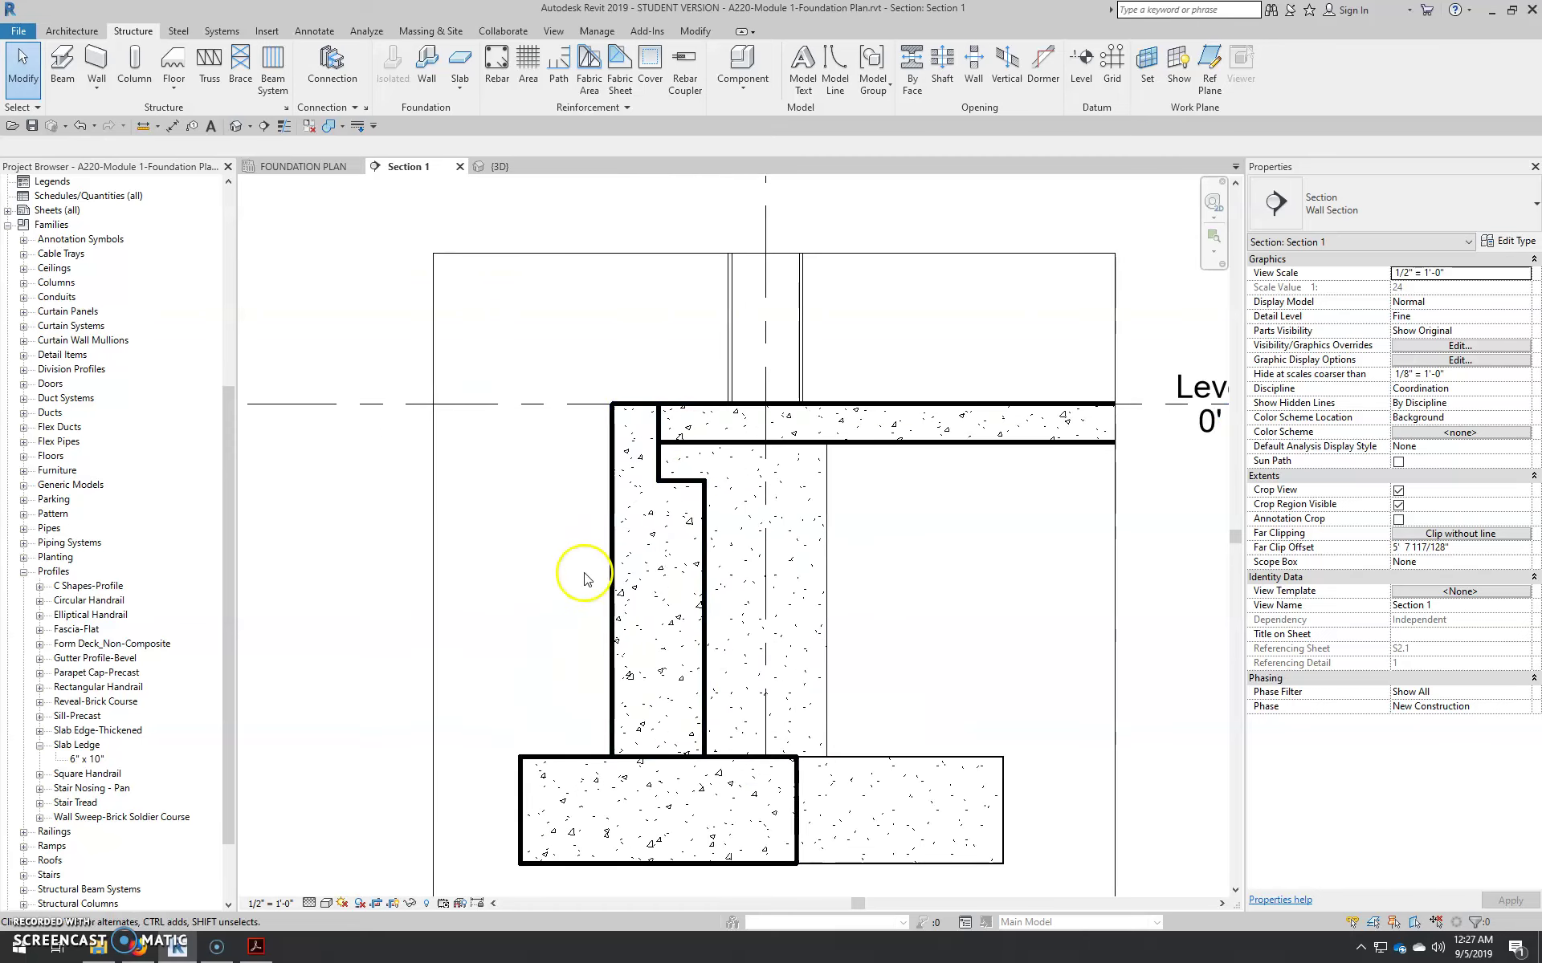